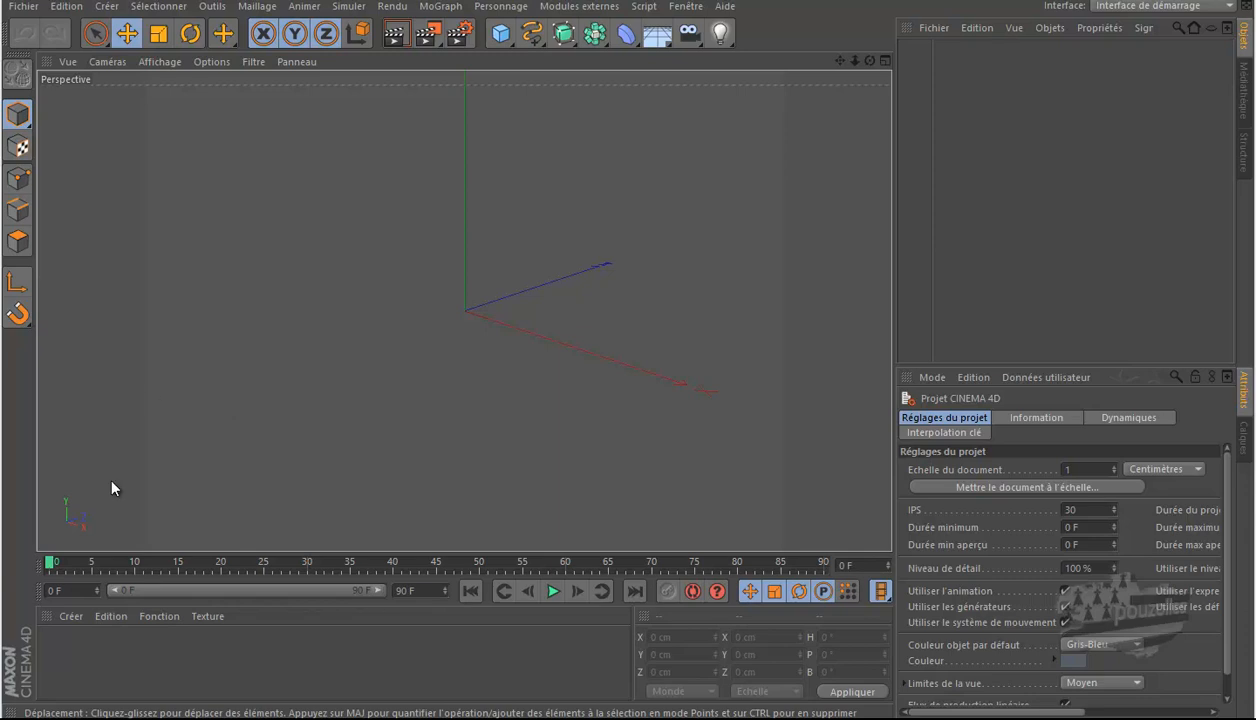
Step: Switch to the file explorer, open the tuto 1 scene from Documents > echec > Nouveau dossier, and return to Cinema 4D
mouse_move(112, 717)
click(117, 612)
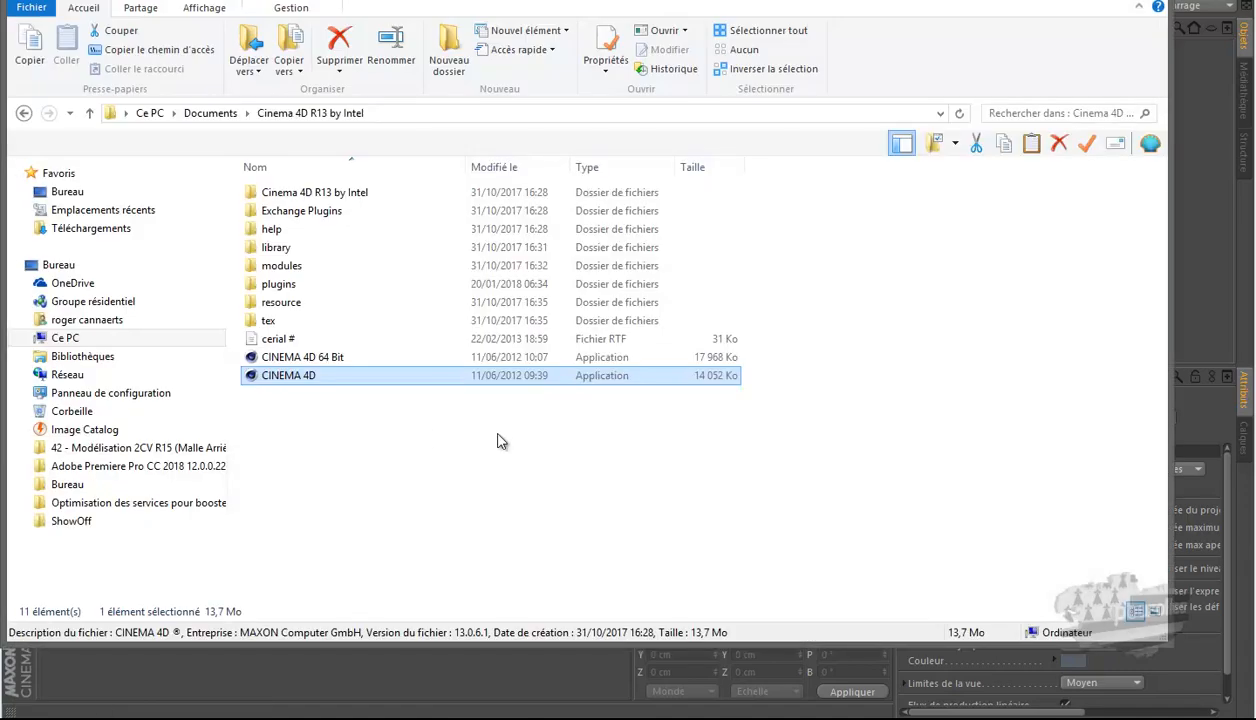
click(24, 114)
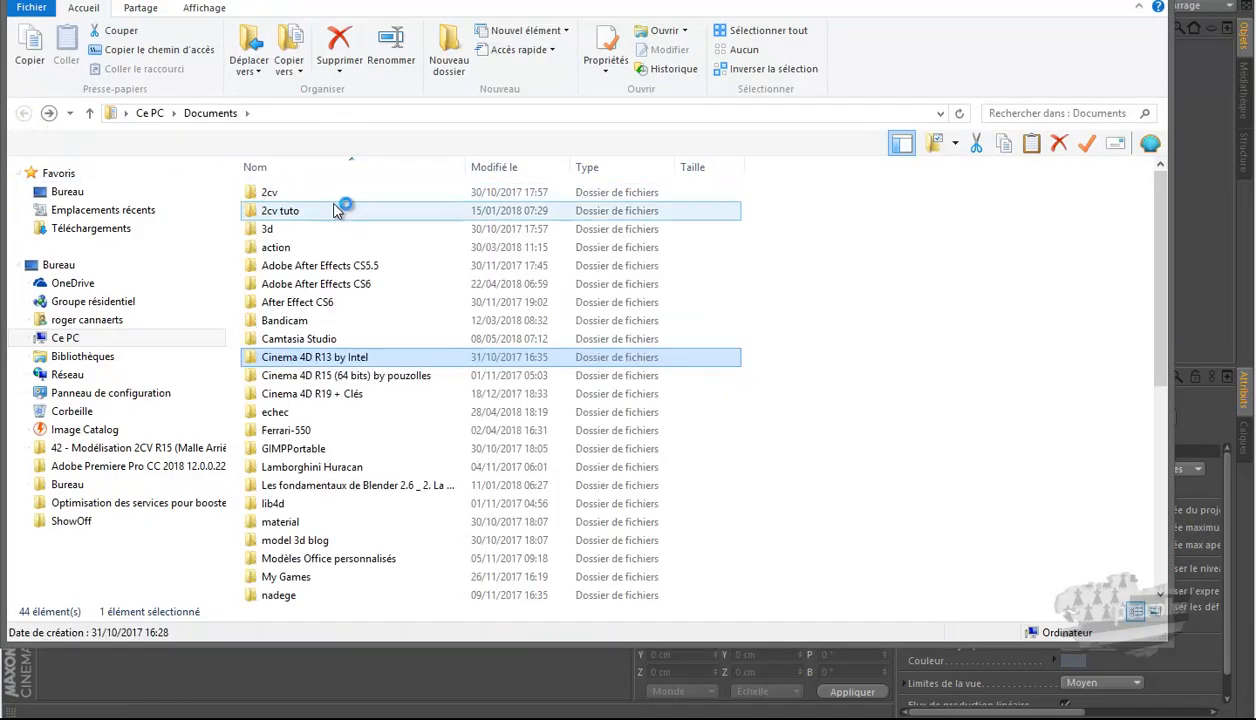
double_click(298, 420)
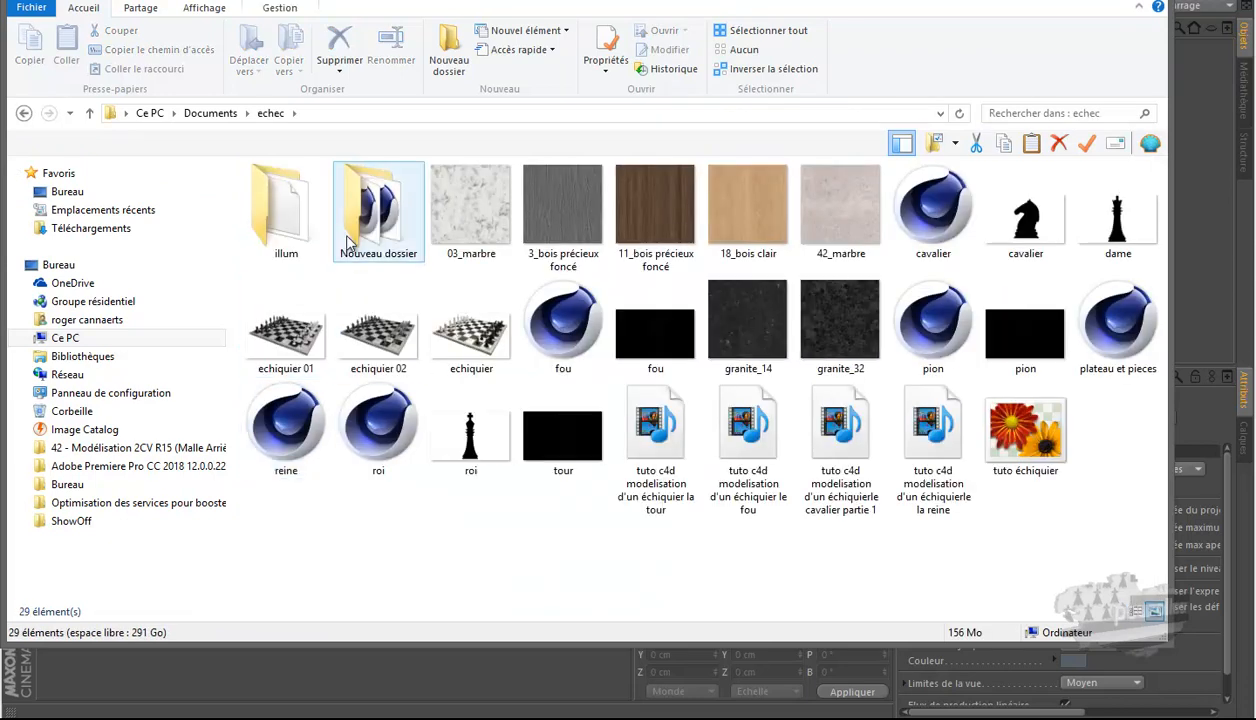
double_click(365, 229)
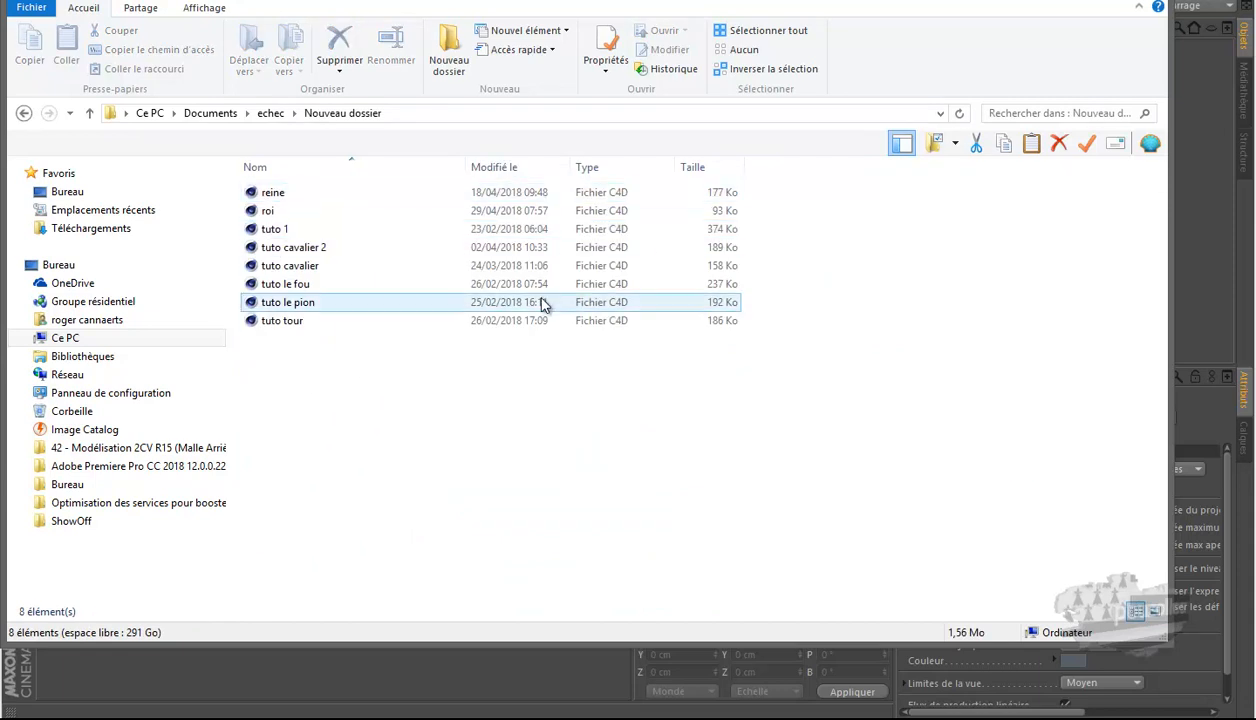
click(258, 232)
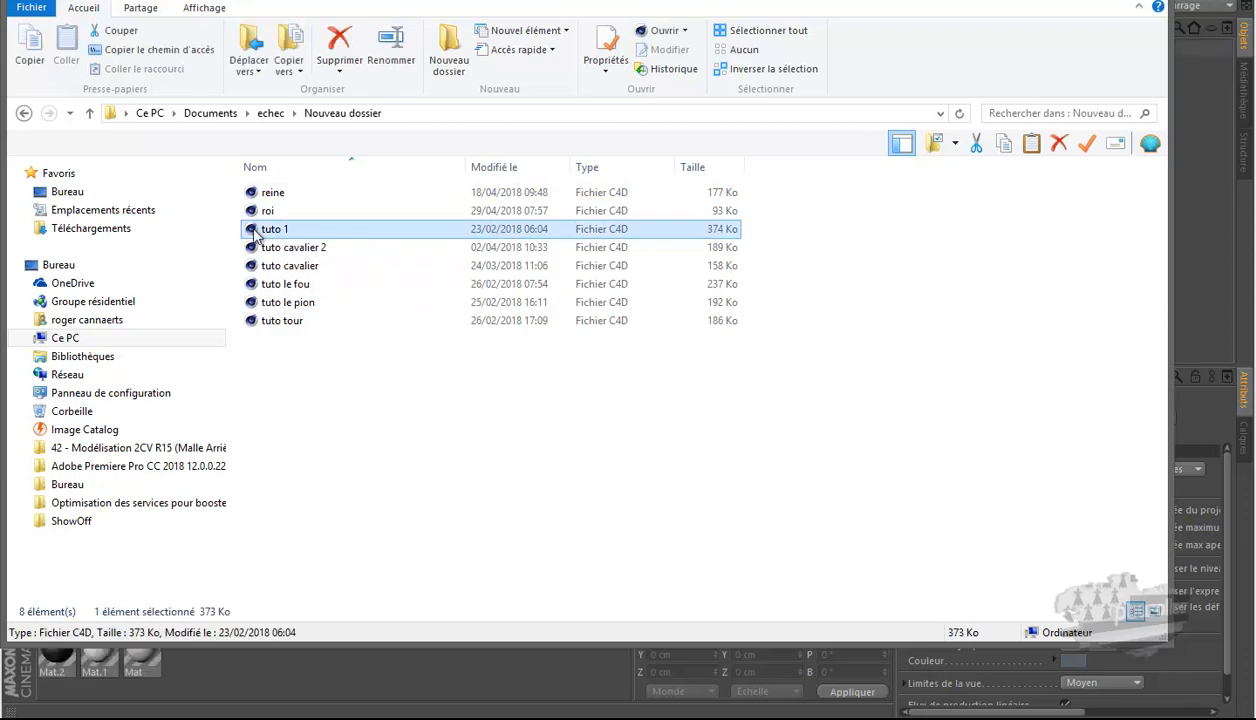
click(348, 708)
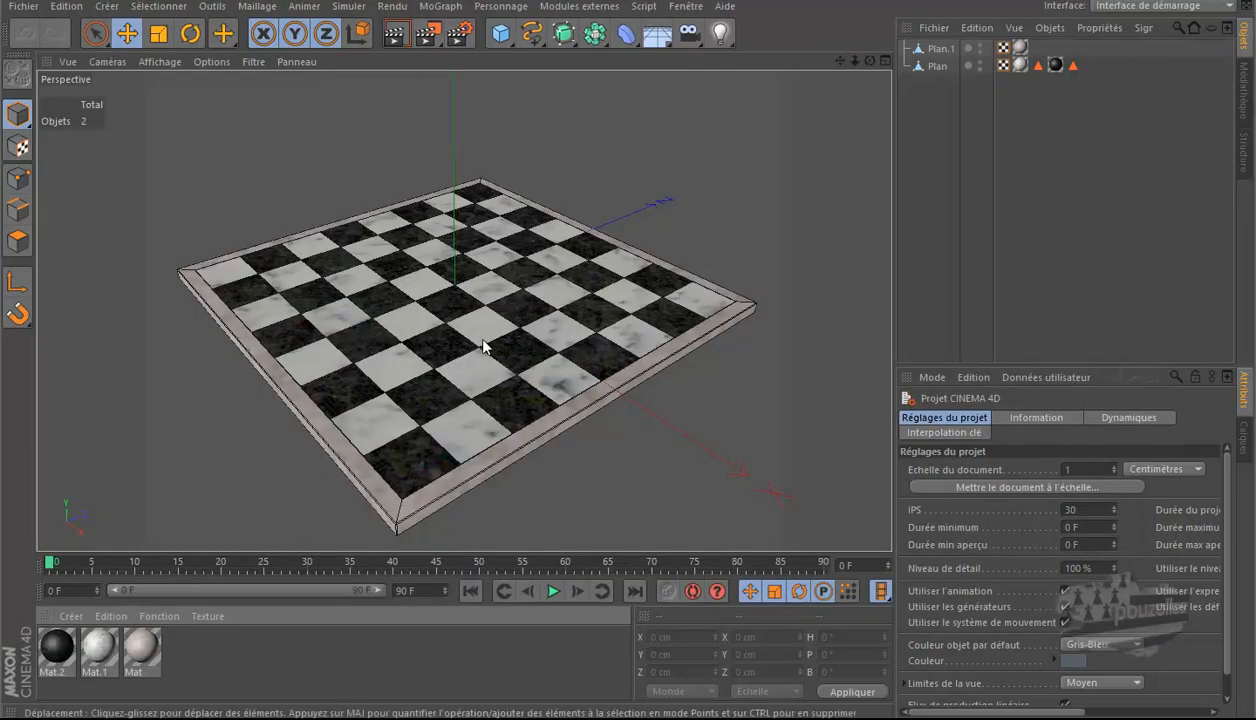
Step: Remove all texture and polygon selection tags from Plan.1 and Plan, and delete the three existing materials
drag(869, 61, 628, 352)
drag(839, 61, 630, 353)
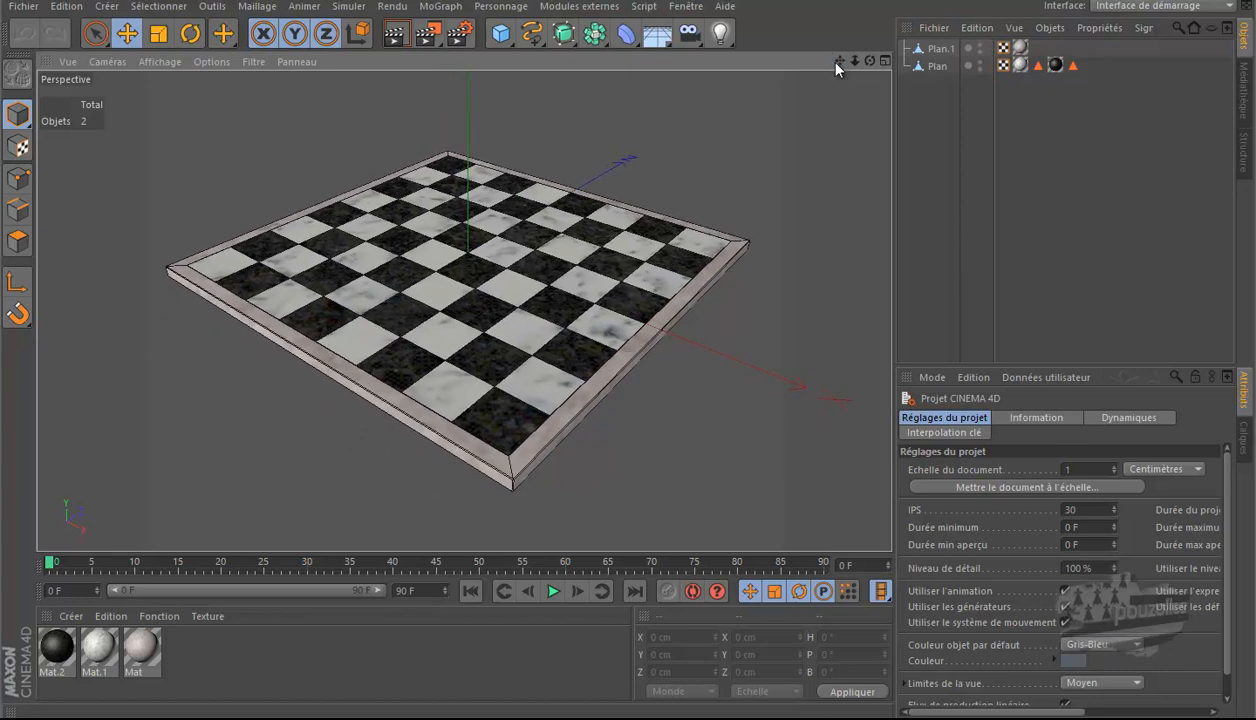
drag(1027, 93, 1023, 41)
click(1006, 105)
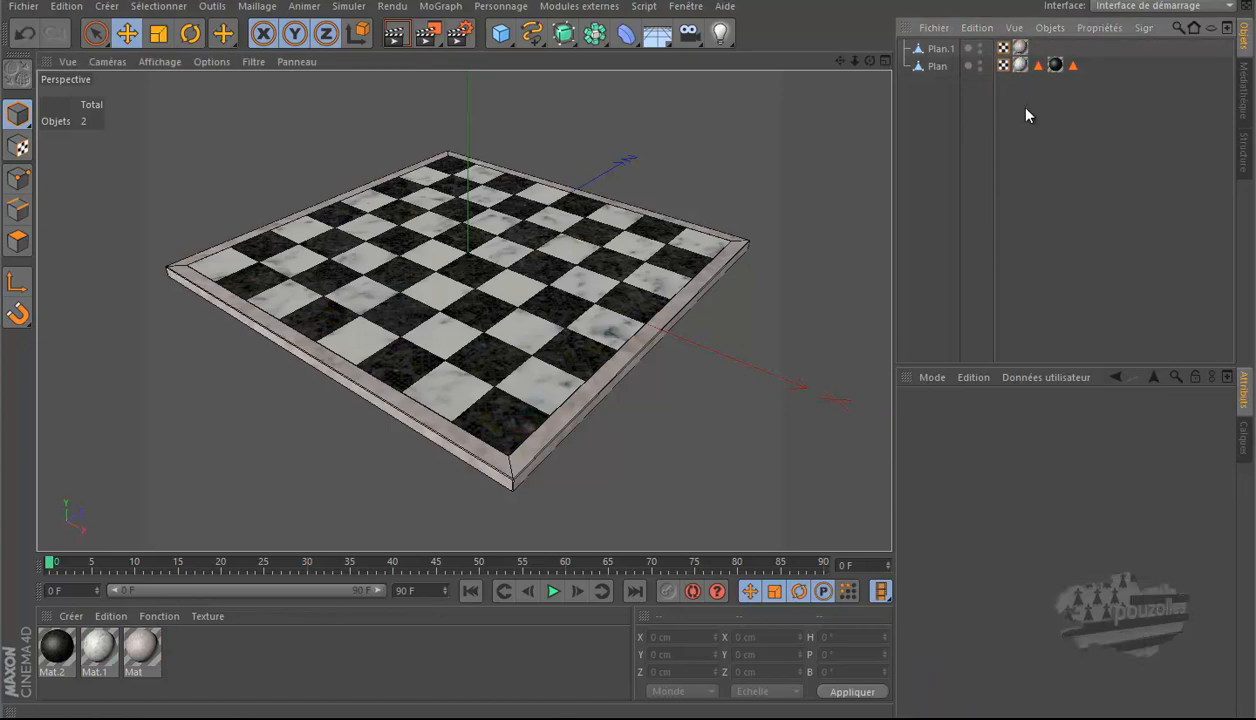
drag(1022, 92, 1060, 47)
key(Delete)
drag(210, 641, 38, 674)
key(Delete)
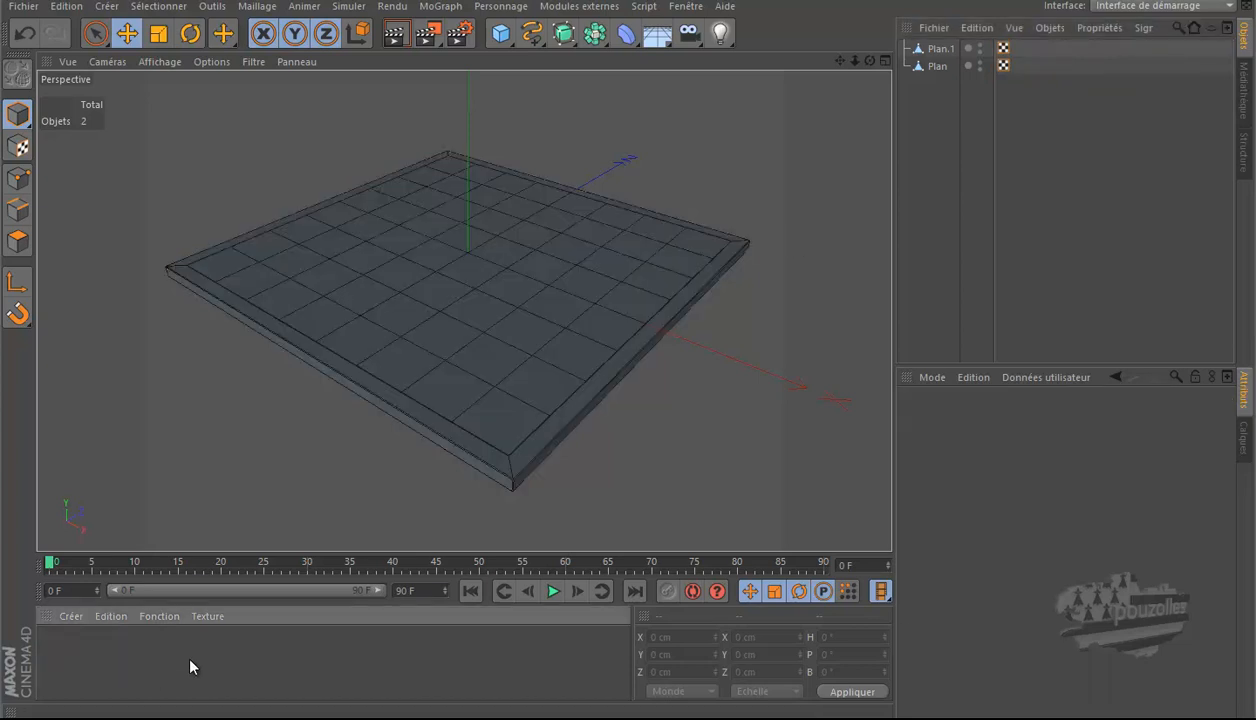
Step: Temporarily hide the Plan.1 frame to examine the edges of the board beneath it, and restore the frame's visibility
click(938, 48)
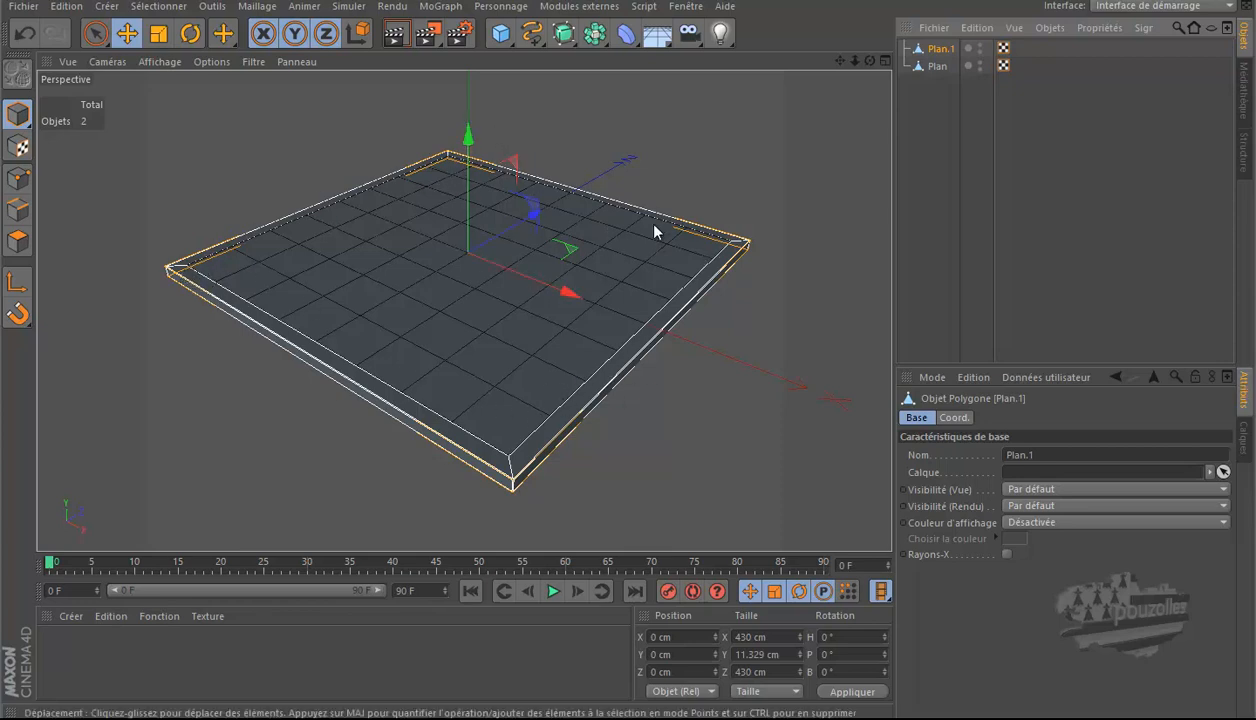
click(980, 46)
click(980, 46)
click(980, 52)
click(980, 52)
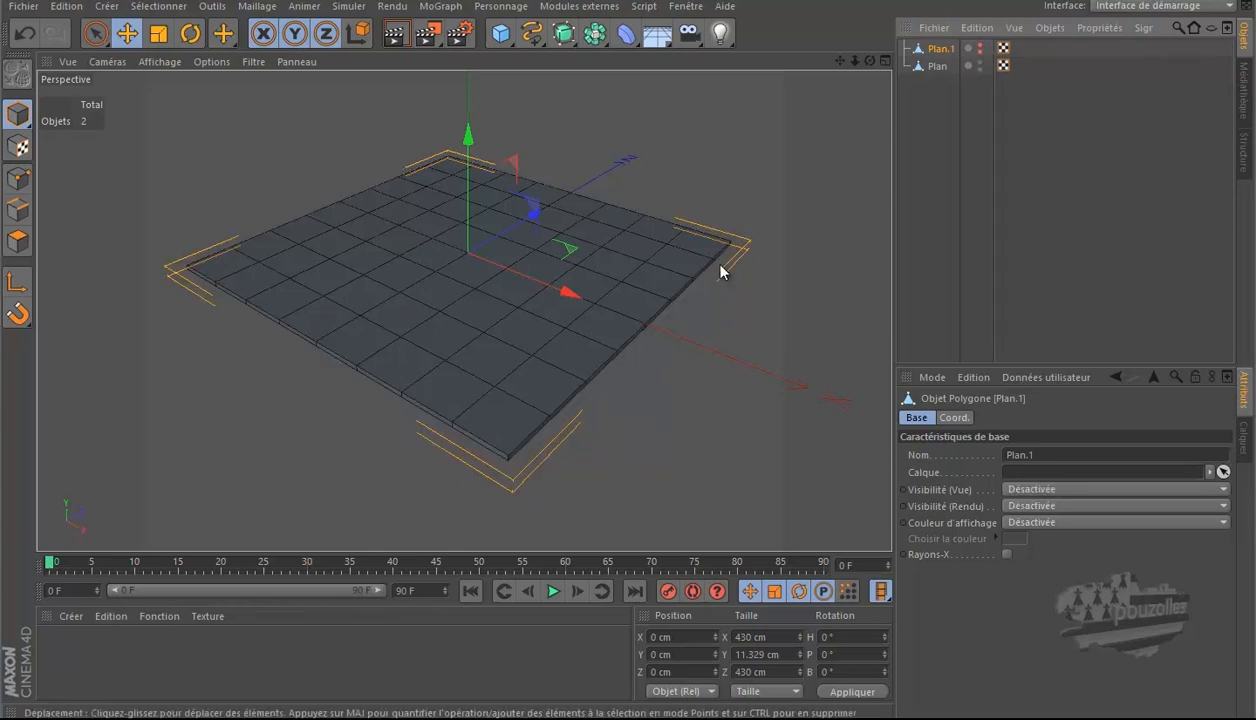
scroll(500, 450, up, 6)
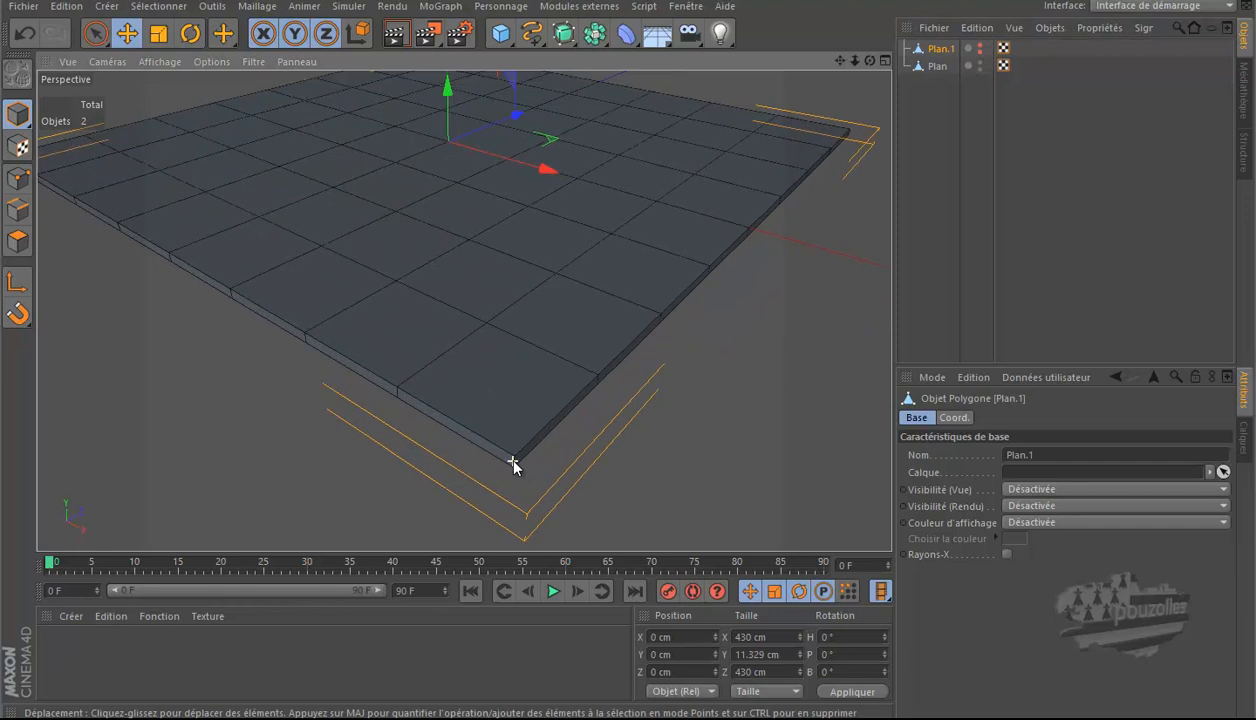
scroll(513, 466, up, 3)
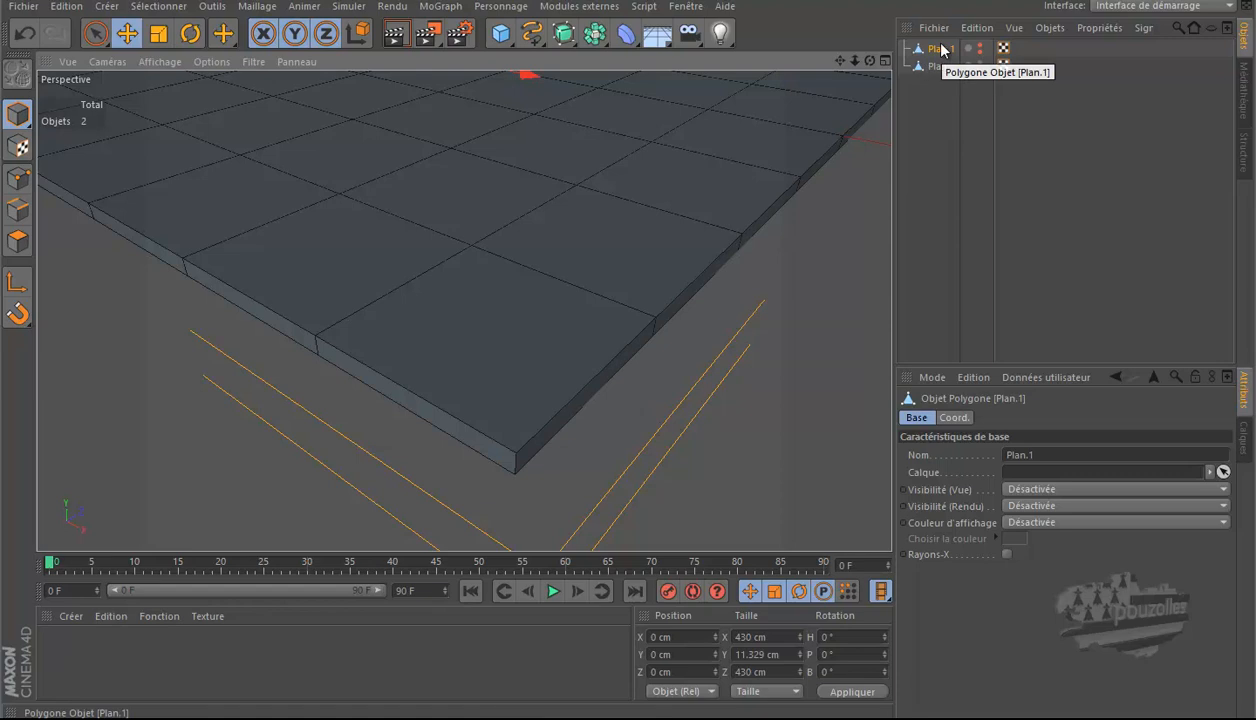
click(979, 49)
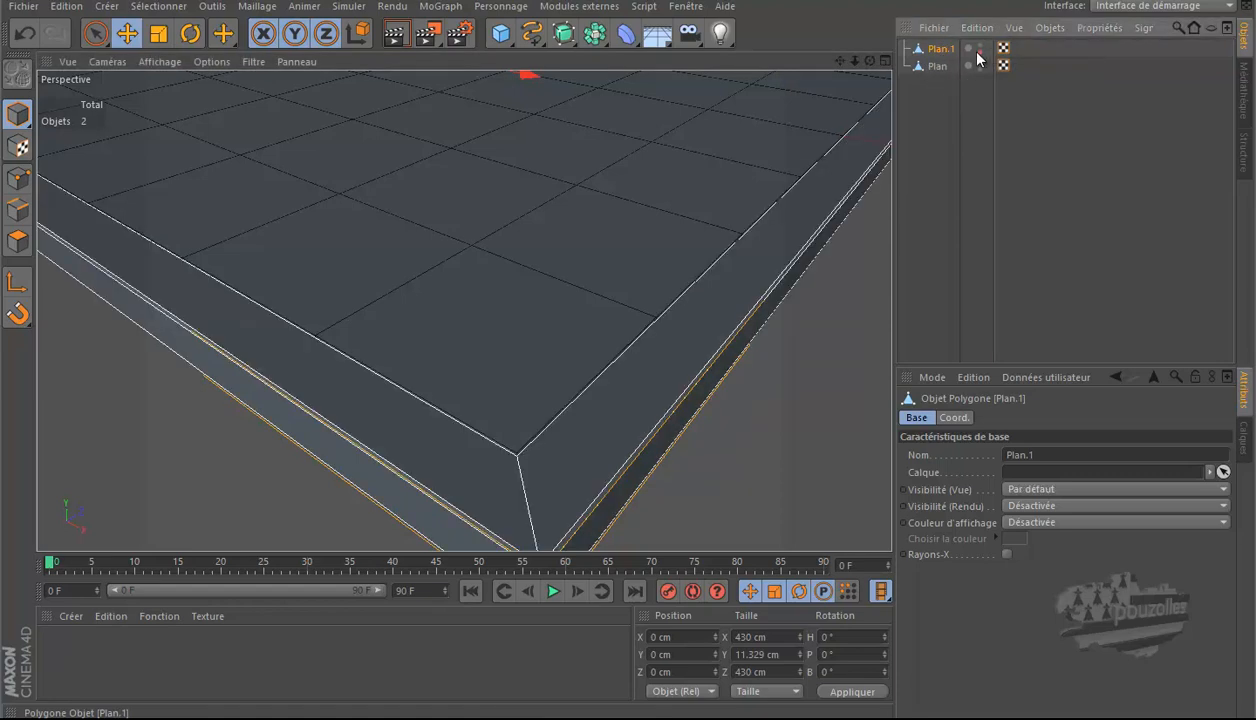
scroll(678, 420, down, 6)
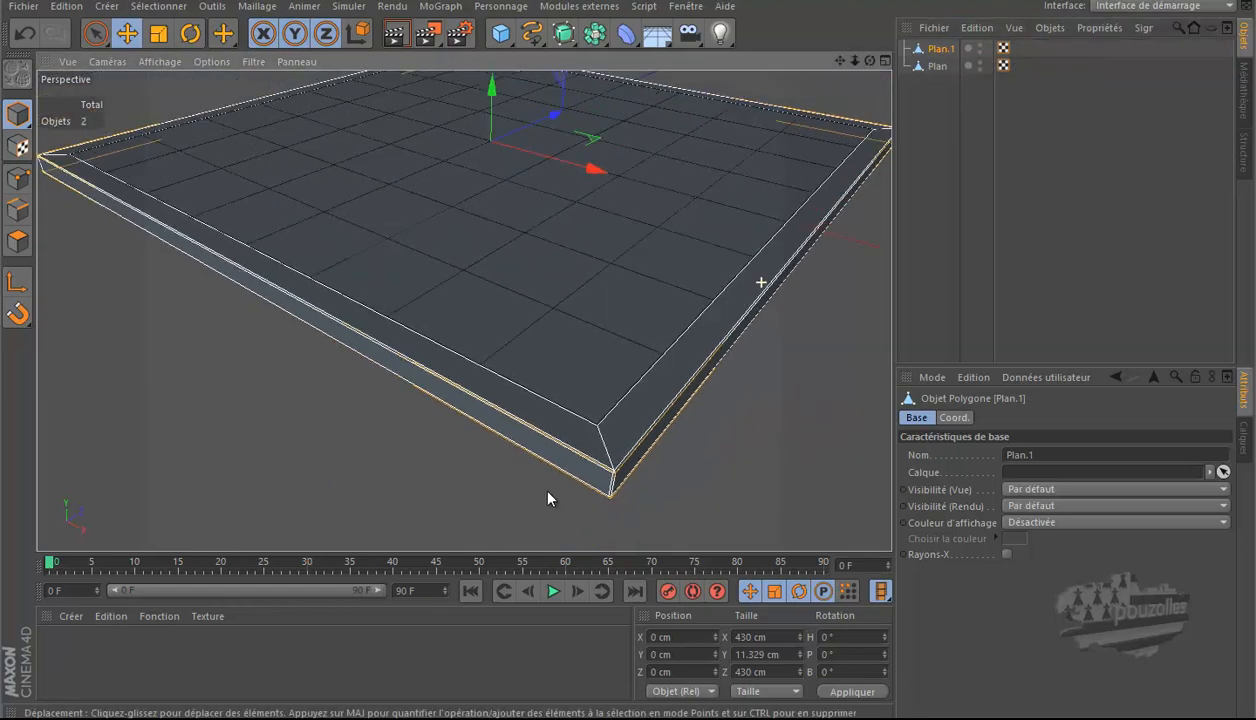
Step: Create three new default materials for the chessboard
double_click(76, 650)
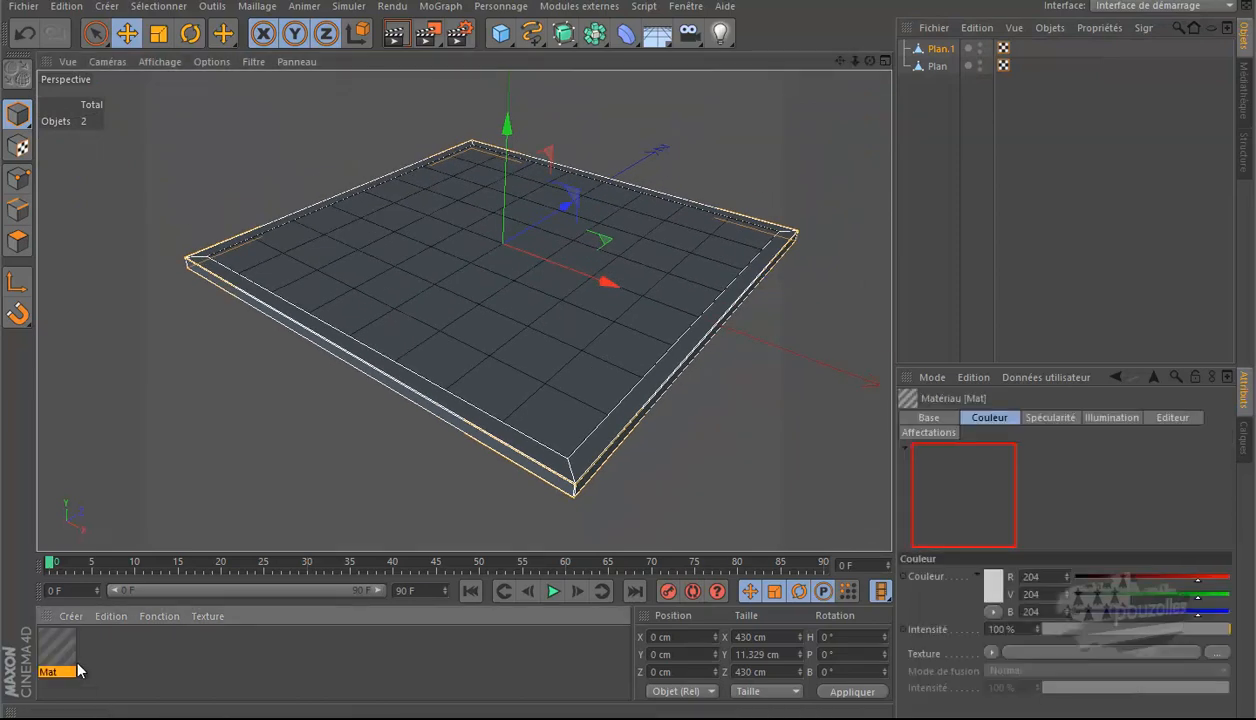
double_click(101, 664)
double_click(181, 664)
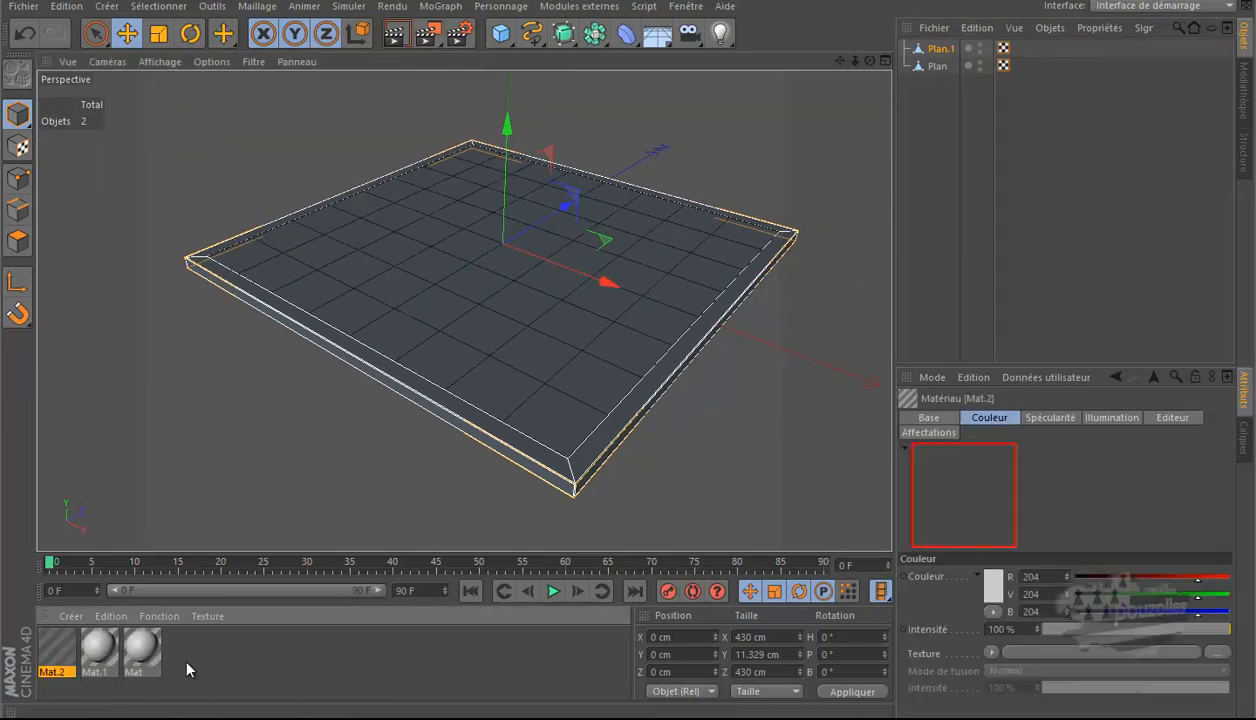
Step: Edit the Mat.2 material and browse for its color texture image in the Documents > echec folder
double_click(58, 655)
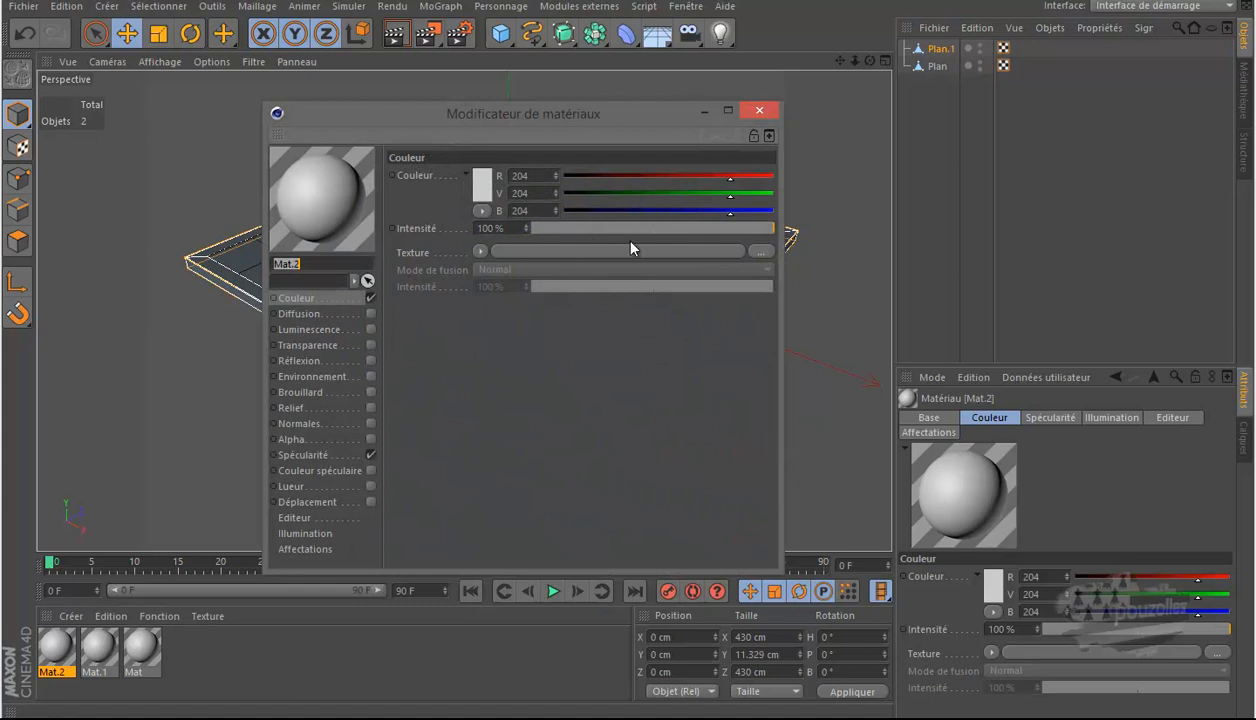
click(760, 254)
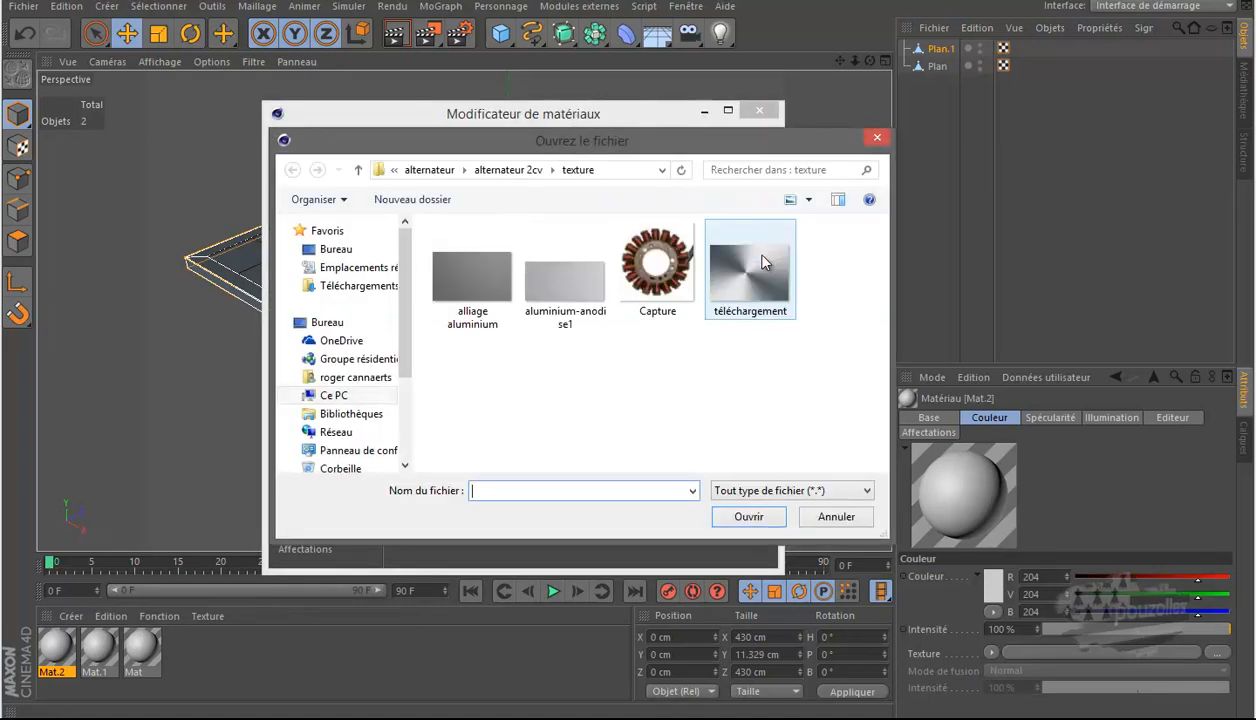
click(381, 172)
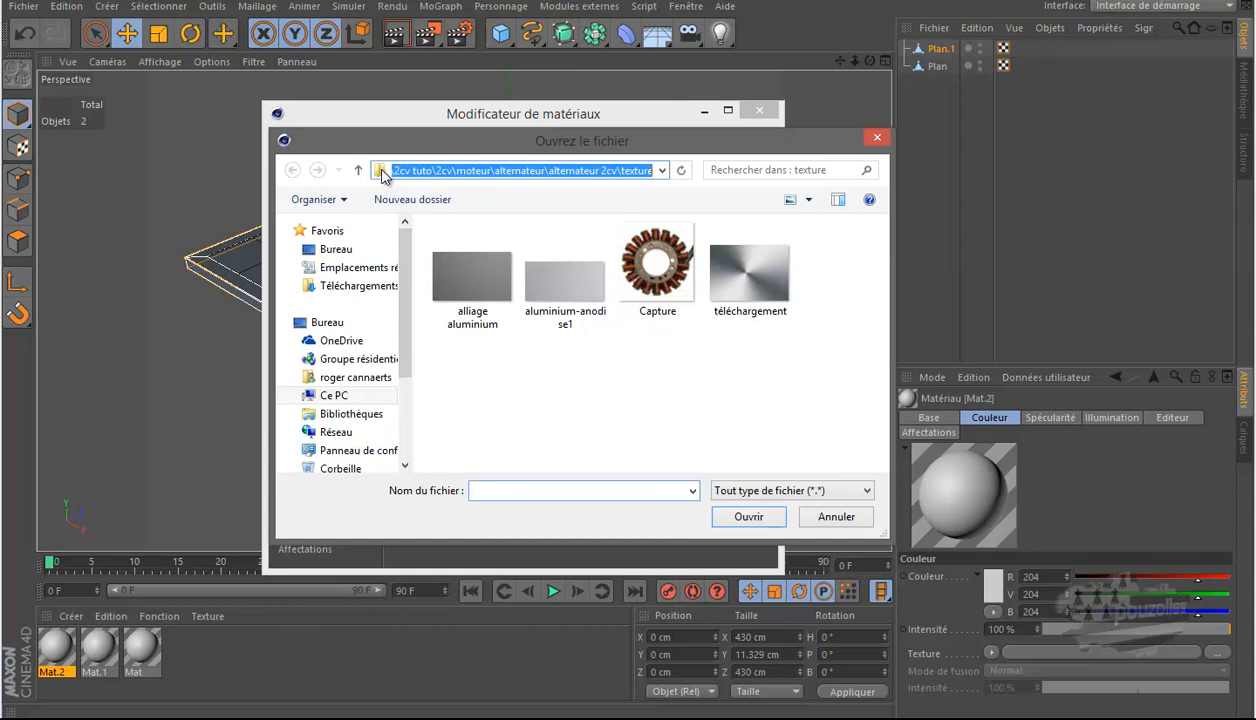
click(443, 216)
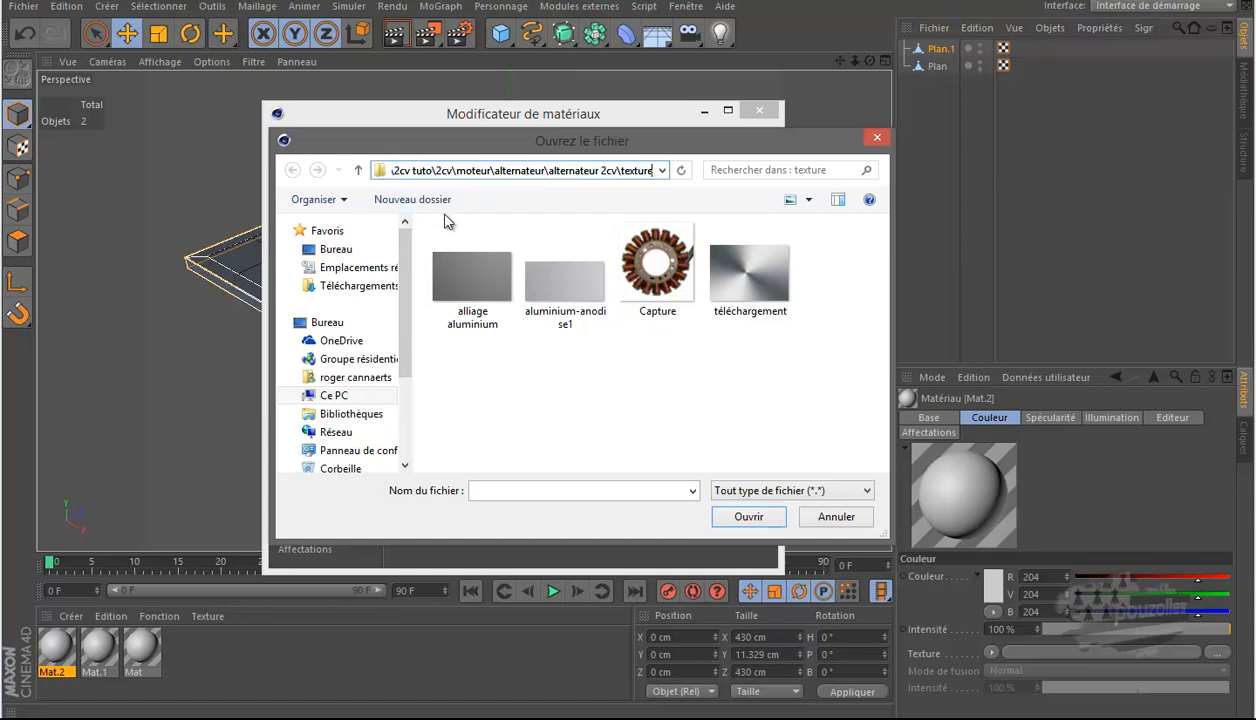
click(359, 171)
click(359, 171)
click(359, 171)
click(359, 171)
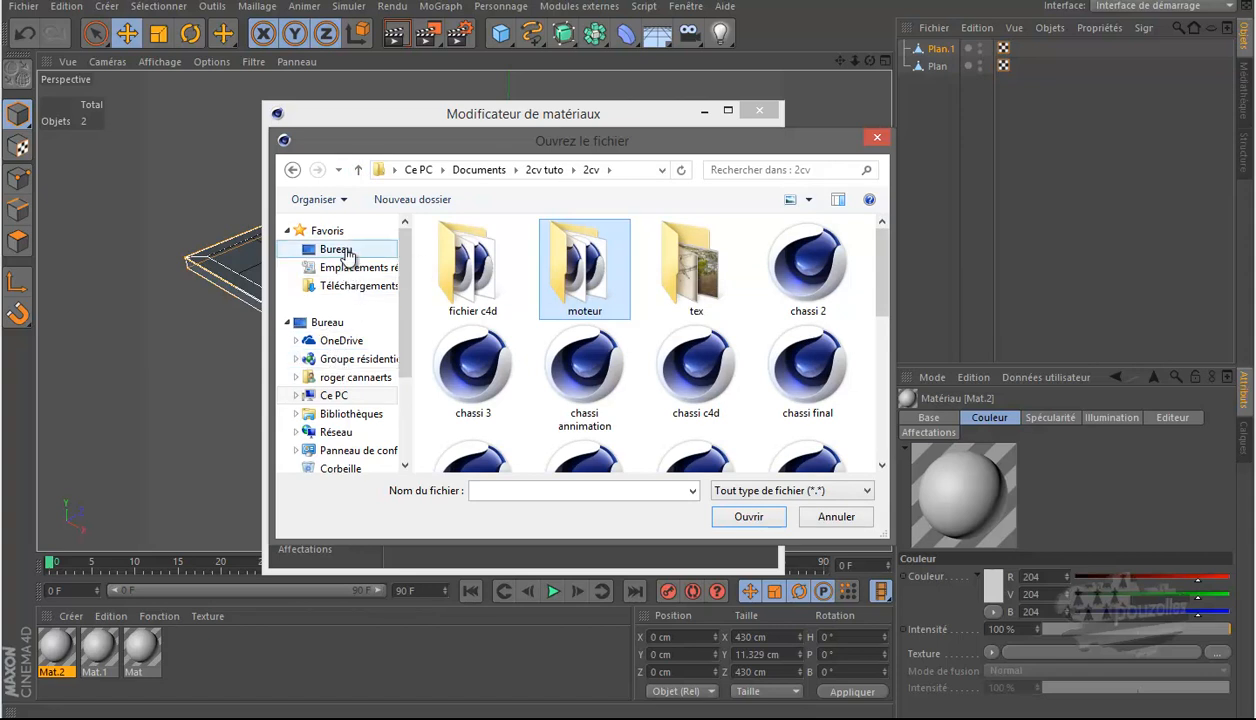
click(487, 171)
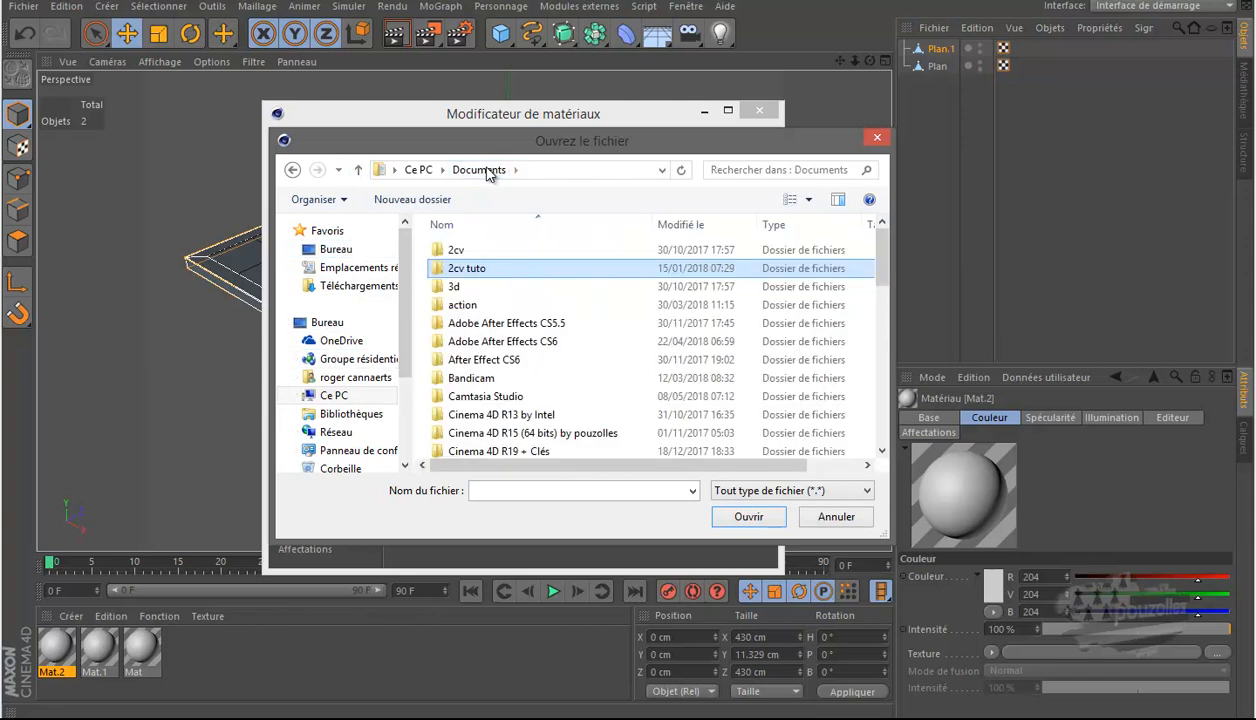
scroll(500, 345, down, 2)
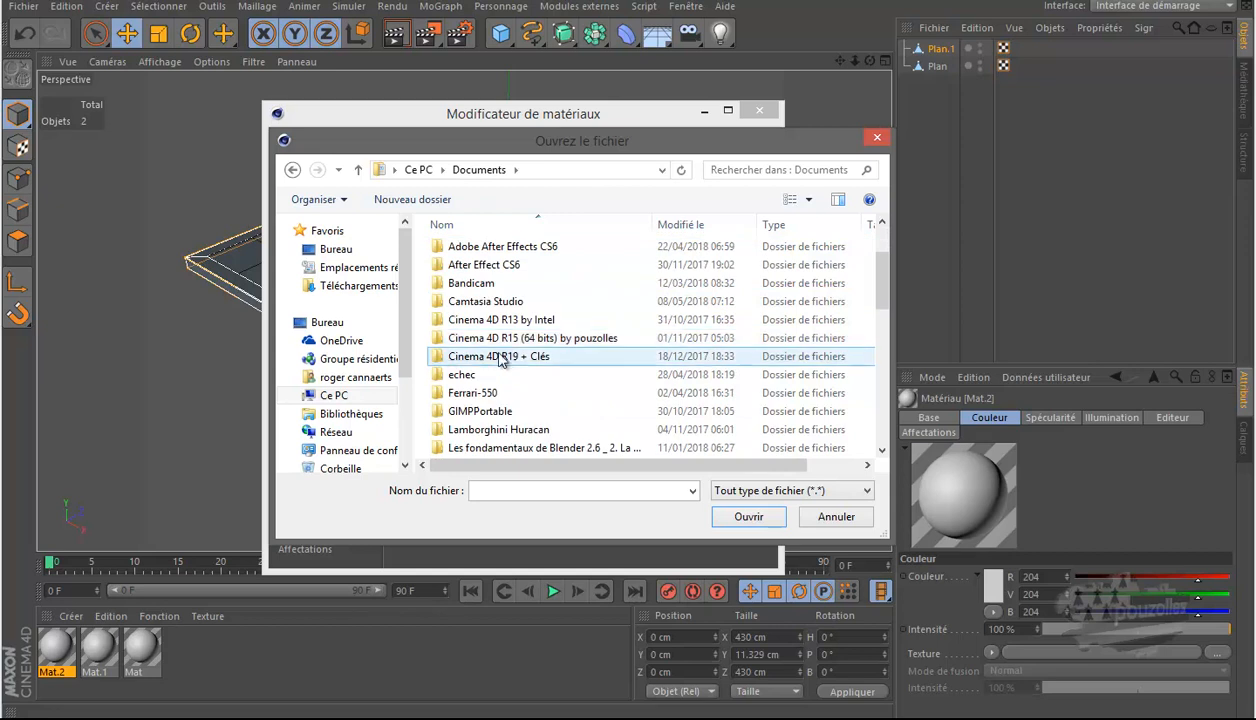
double_click(490, 375)
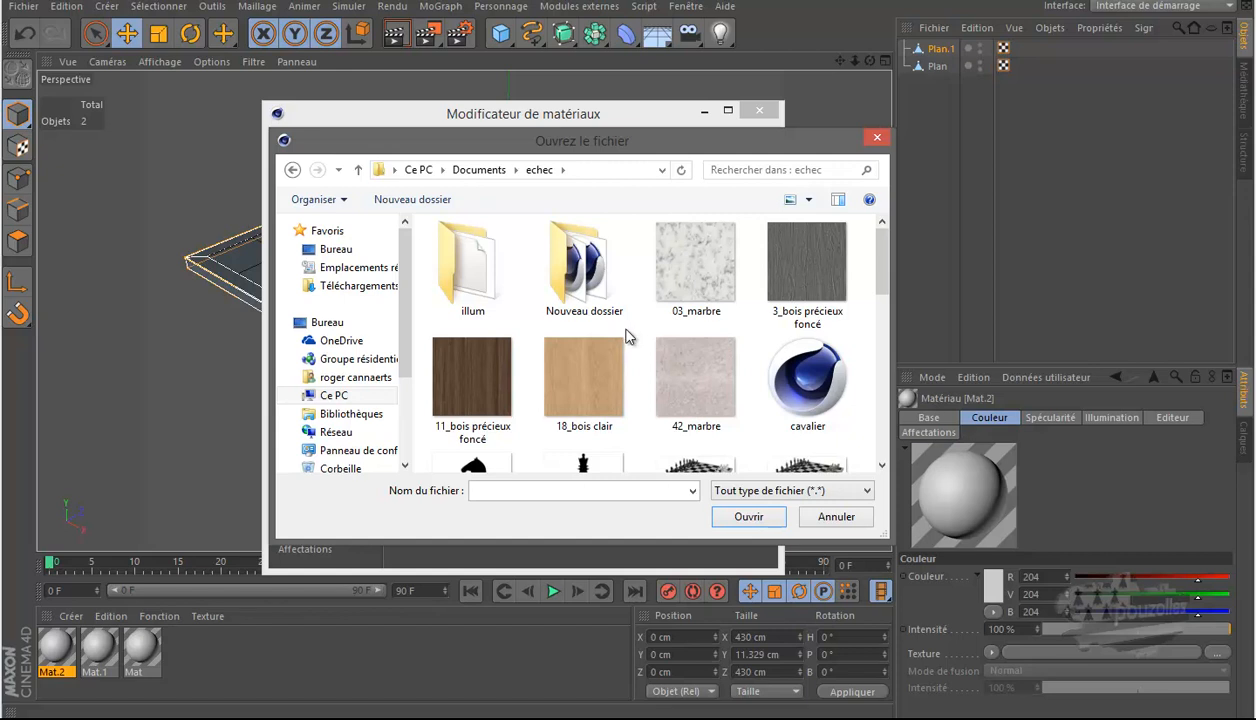
Step: Load 03_marbre as Mat.2's color texture without copying the image to the project location
click(703, 270)
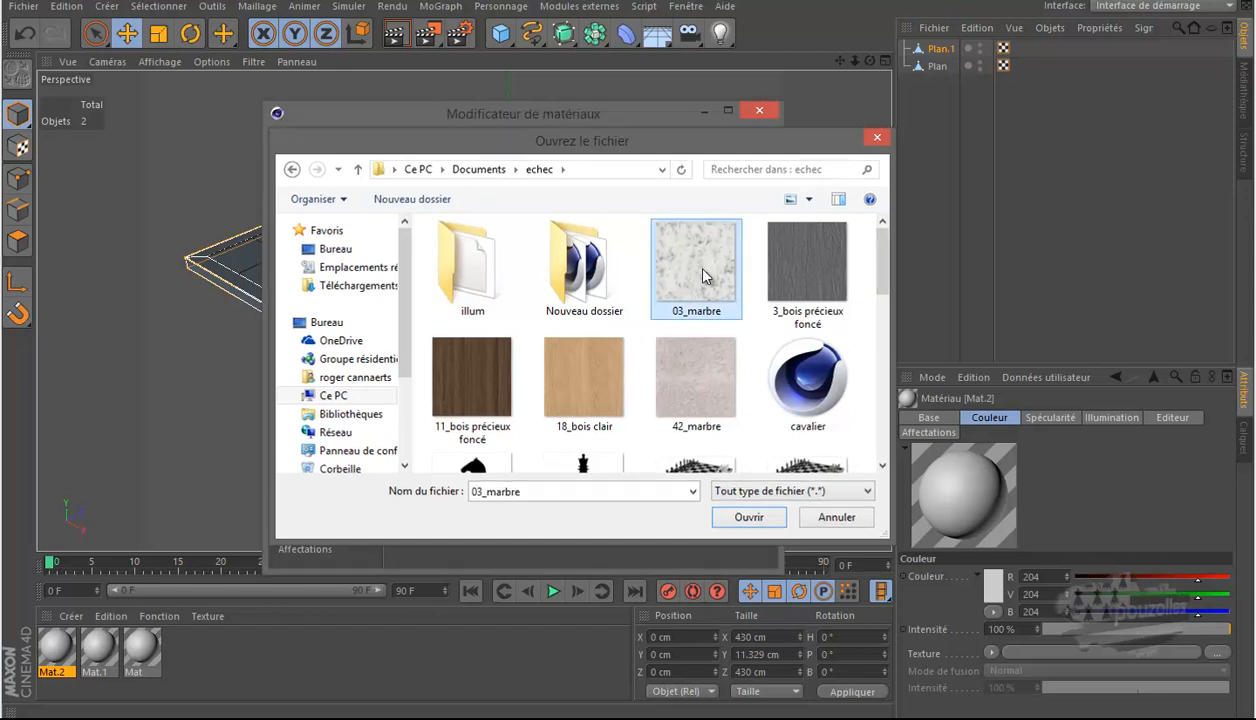
double_click(703, 276)
click(745, 418)
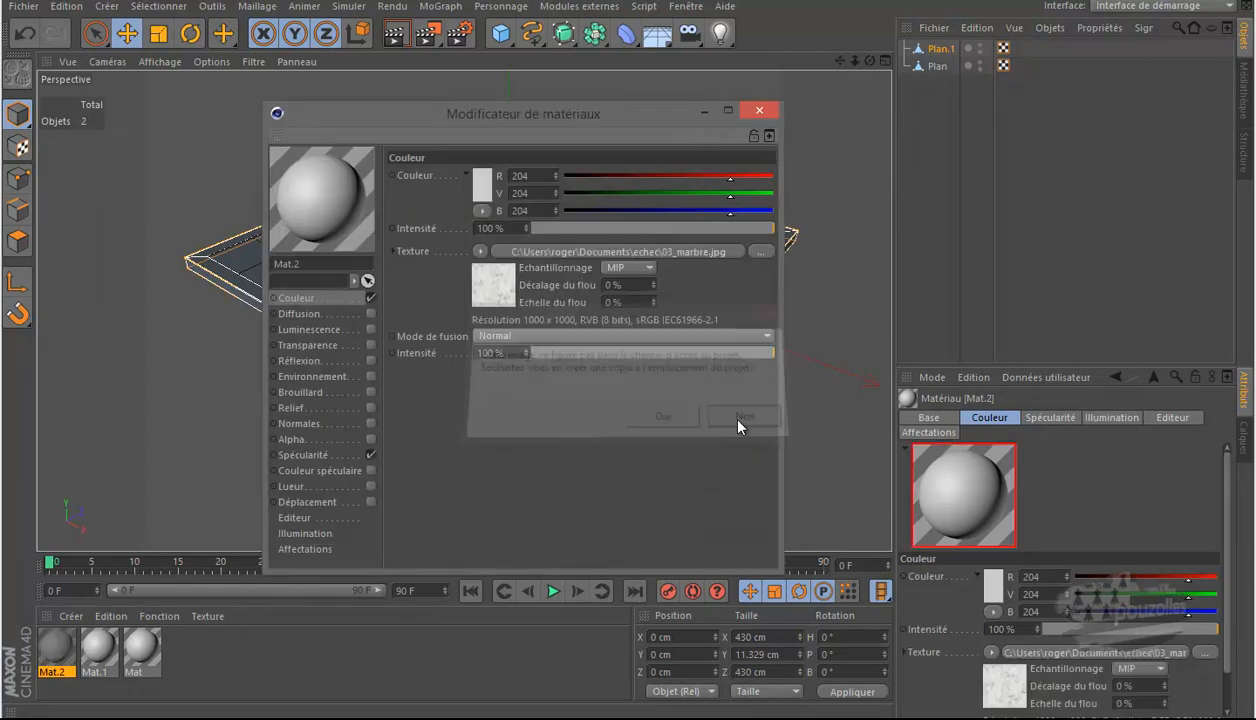
Step: Load granite_32 from the echec folder as Mat.1's color texture, without copying it to the project location
click(97, 645)
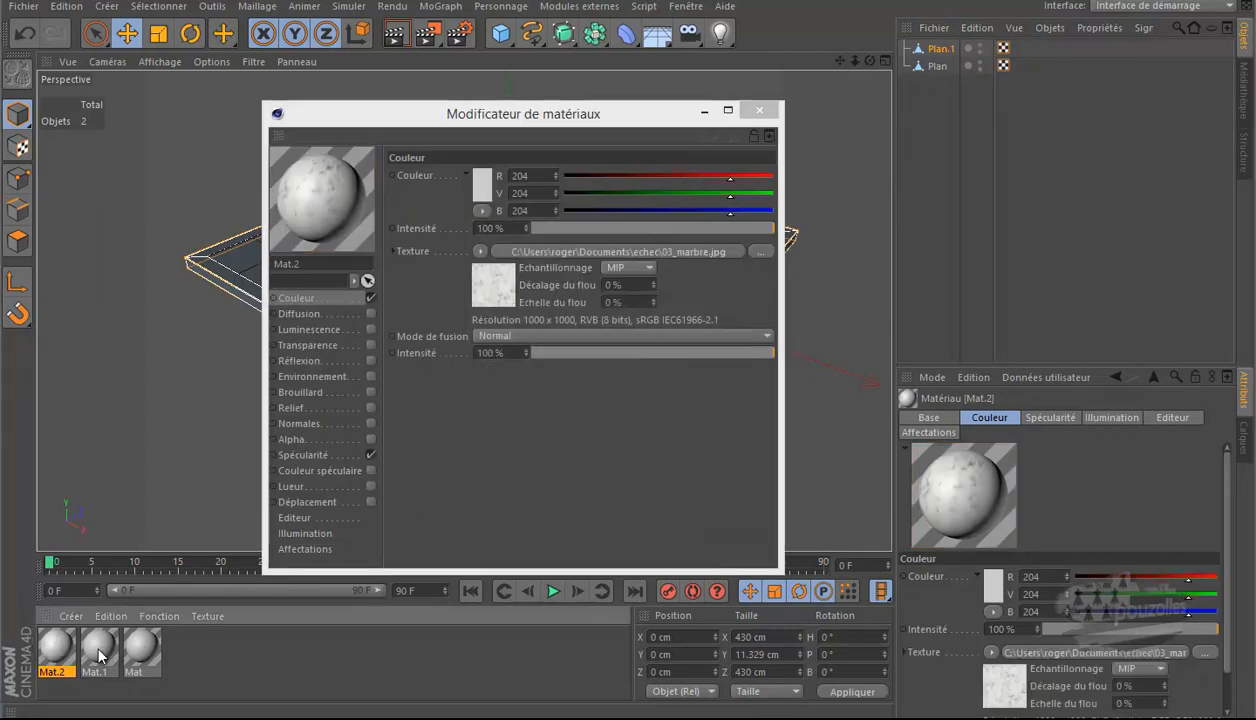
click(760, 252)
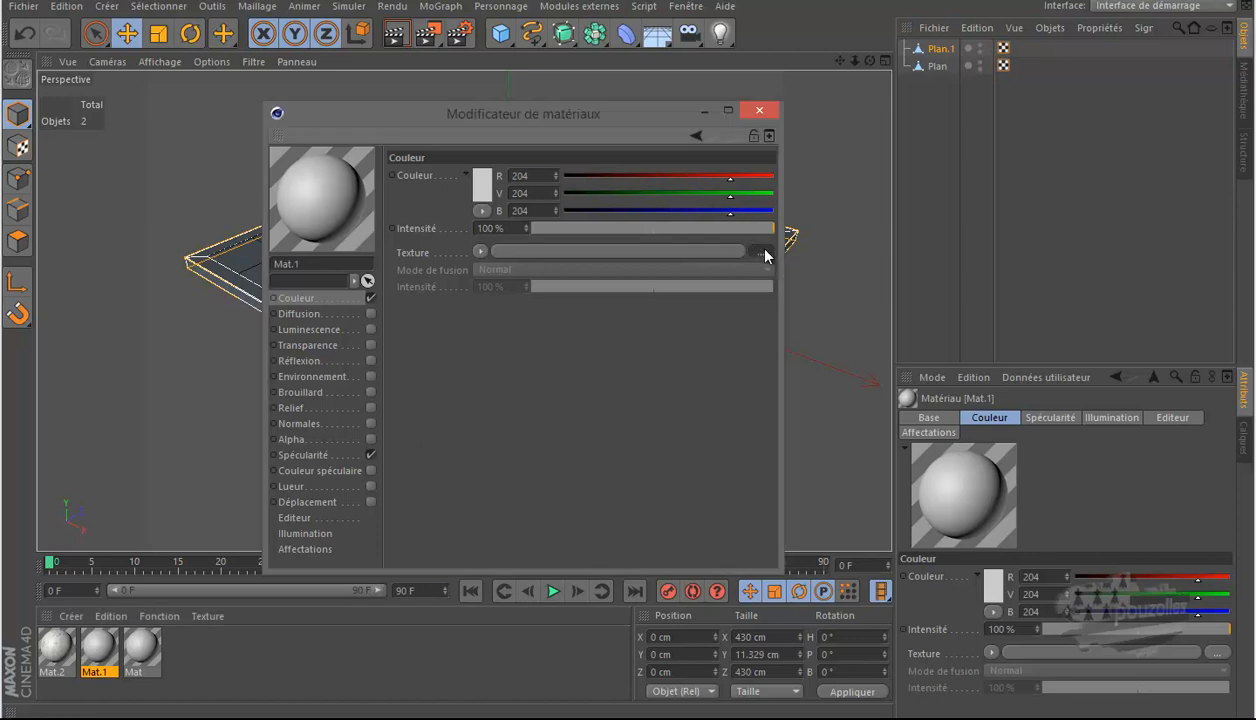
drag(880, 269, 877, 330)
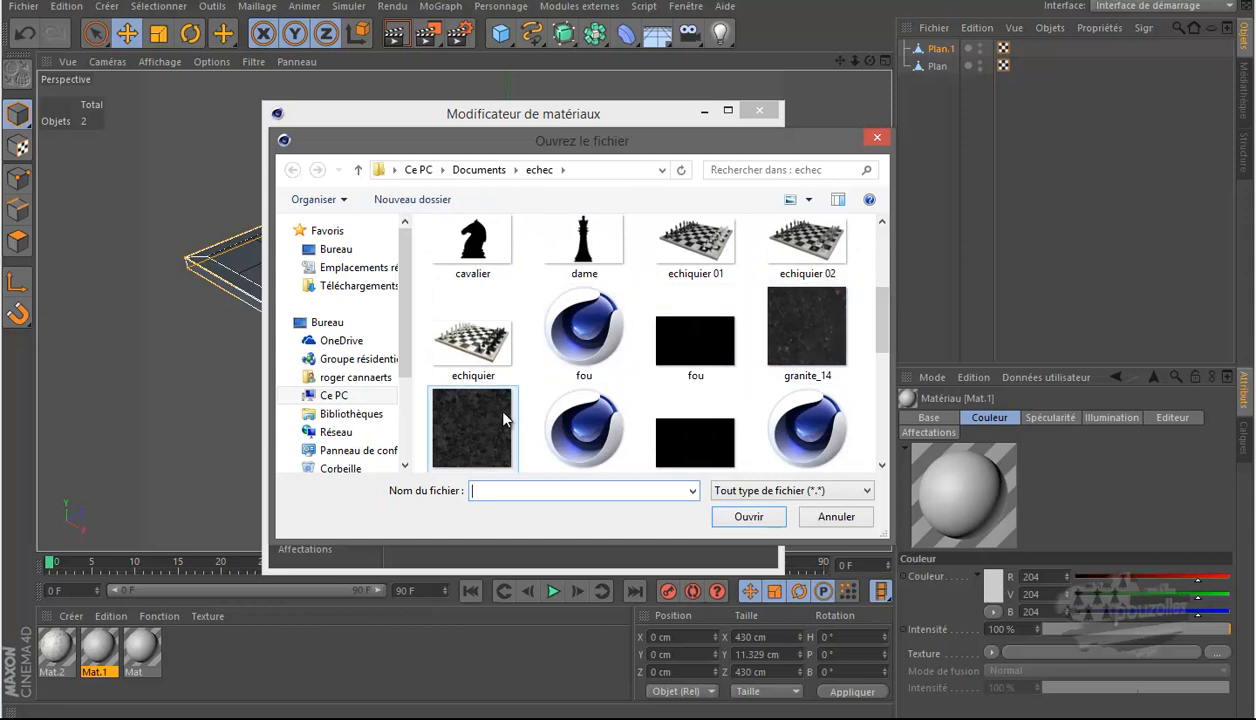
click(458, 425)
double_click(461, 430)
click(743, 416)
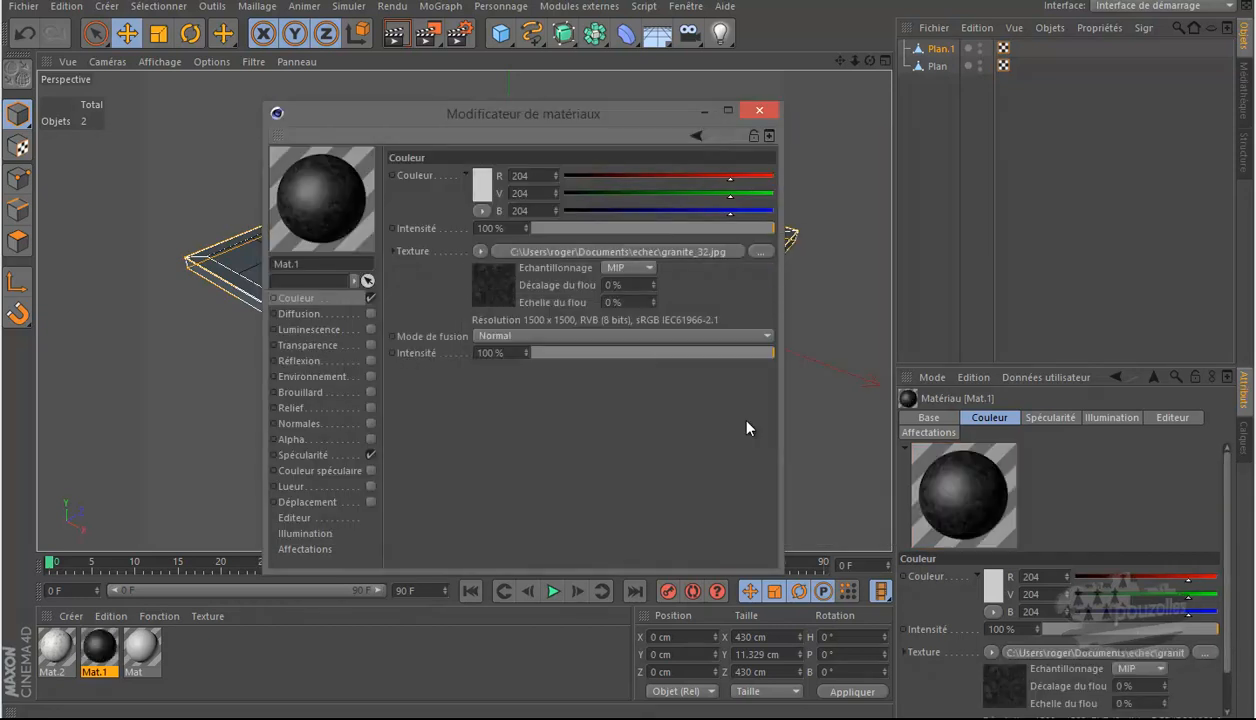
Step: Load 18_bois clair from the echec folder as the Mat material's color texture, declining the project copy
click(141, 648)
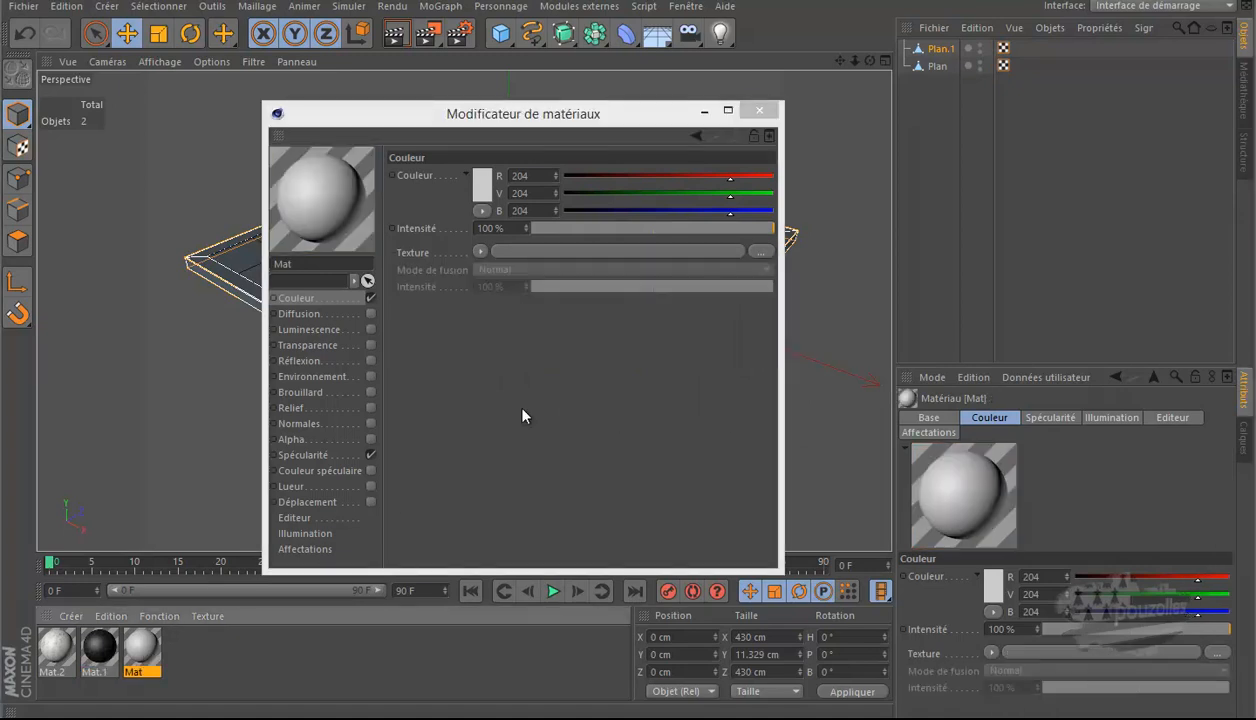
click(761, 251)
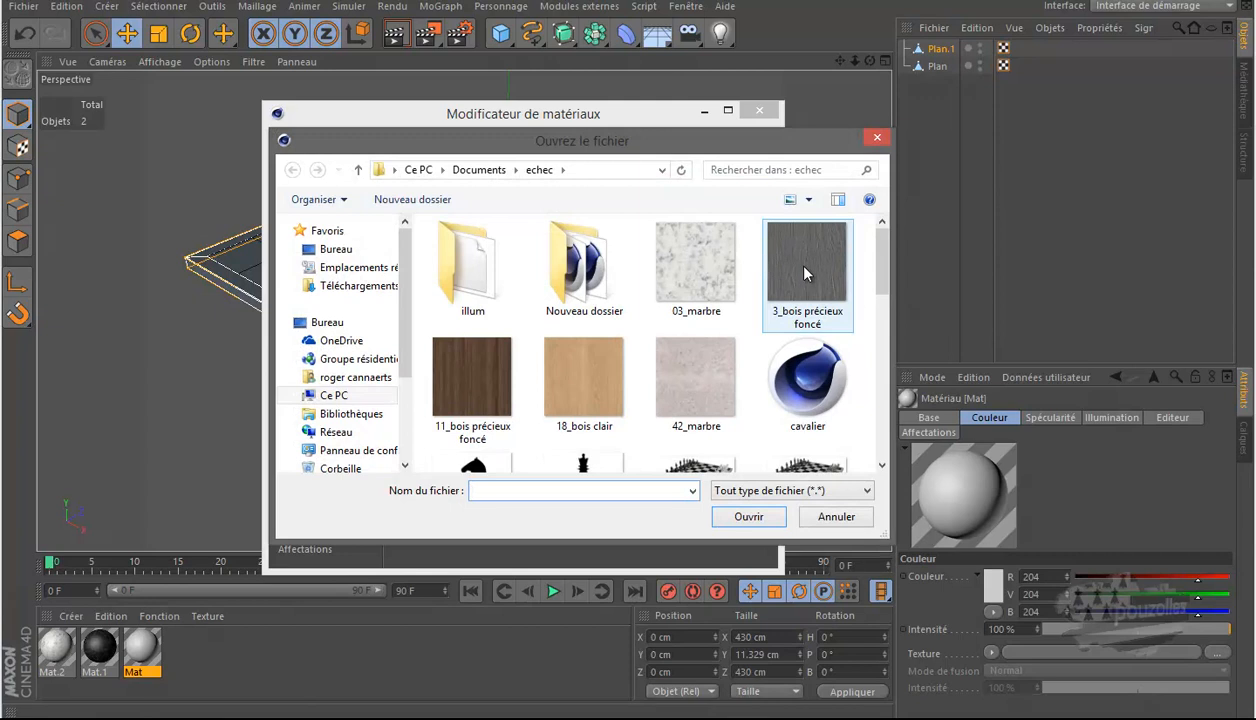
double_click(577, 375)
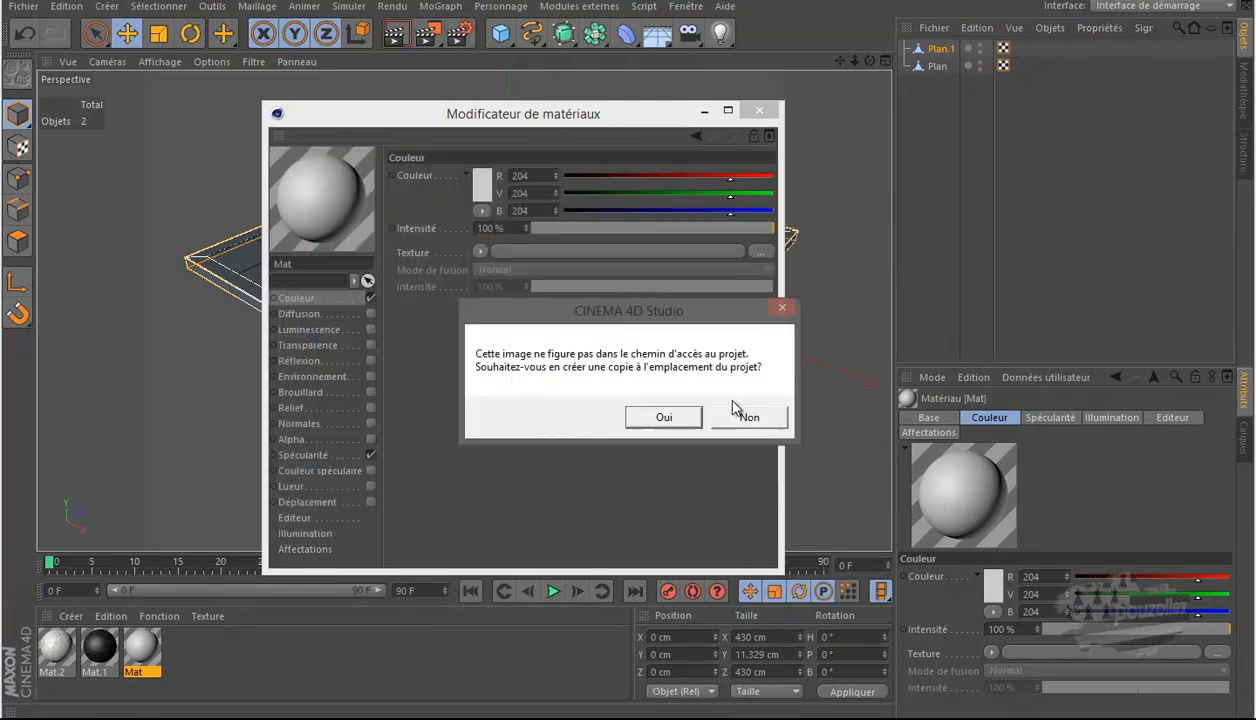
click(748, 416)
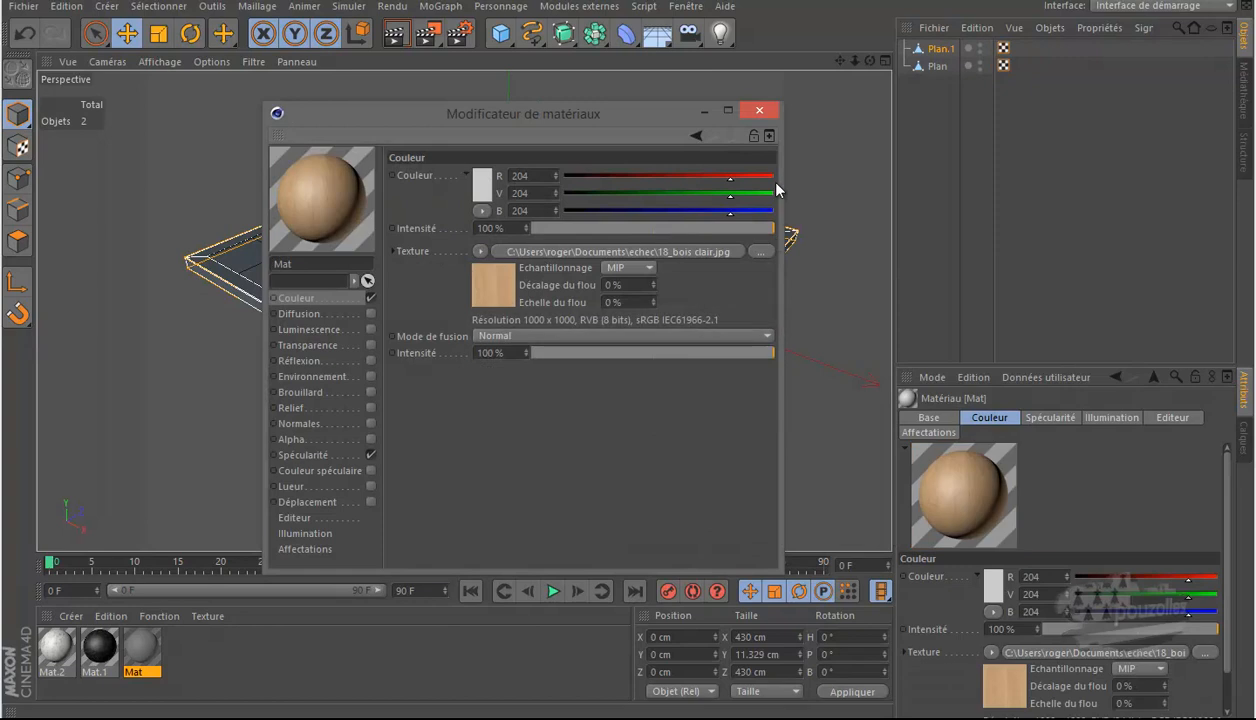
Step: In polygon mode, brush-select the polygons of two opposite sides of the frame, with the selection not limited to visible elements
click(761, 113)
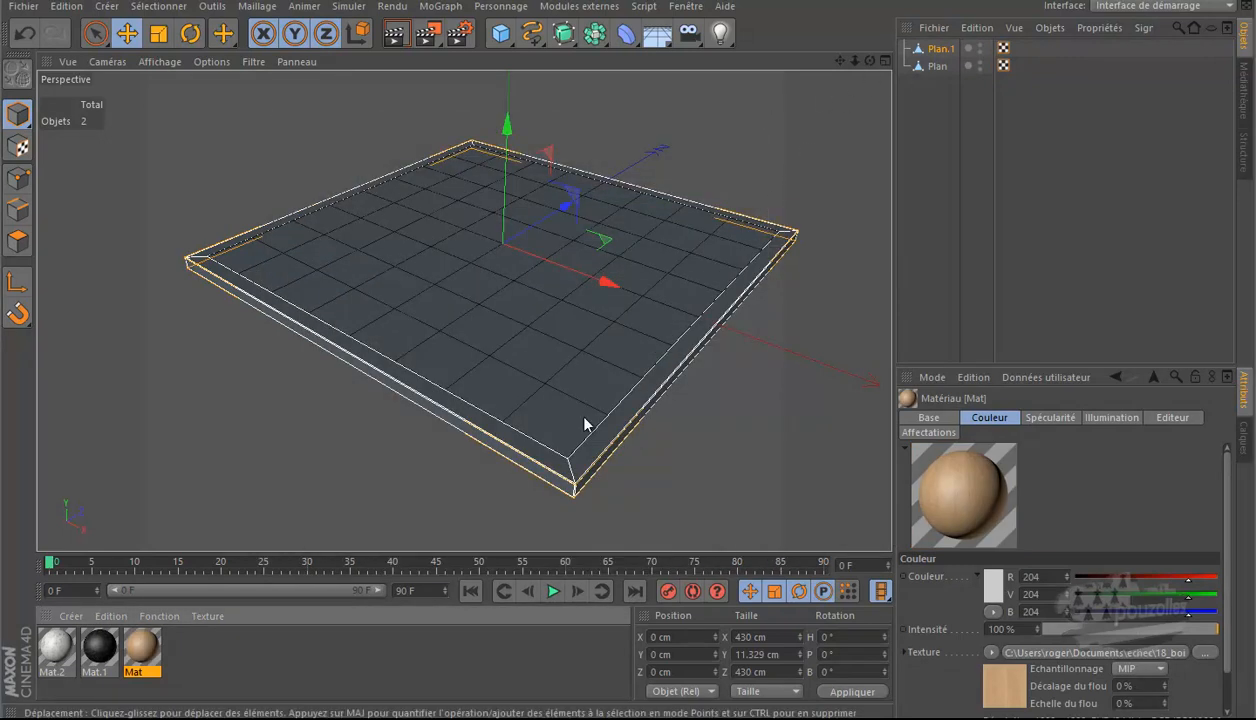
drag(868, 61, 629, 358)
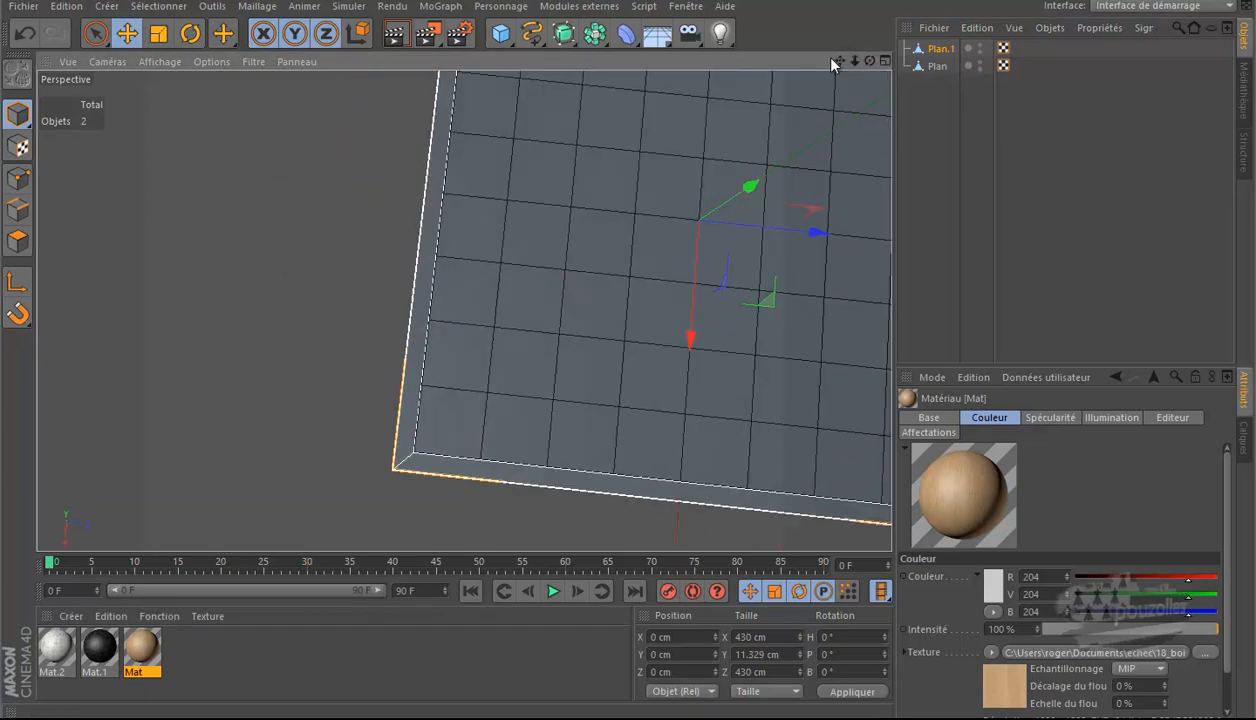
drag(840, 62, 621, 354)
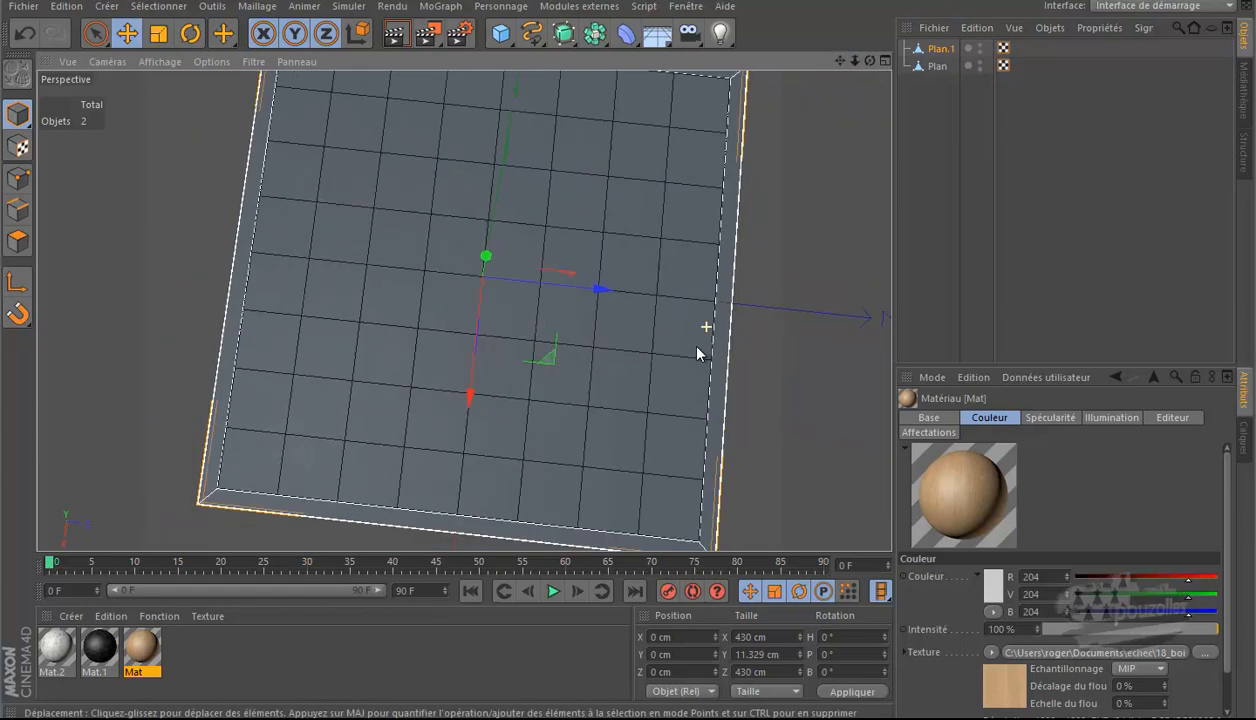
scroll(701, 338, down, 5)
drag(871, 62, 627, 356)
click(18, 241)
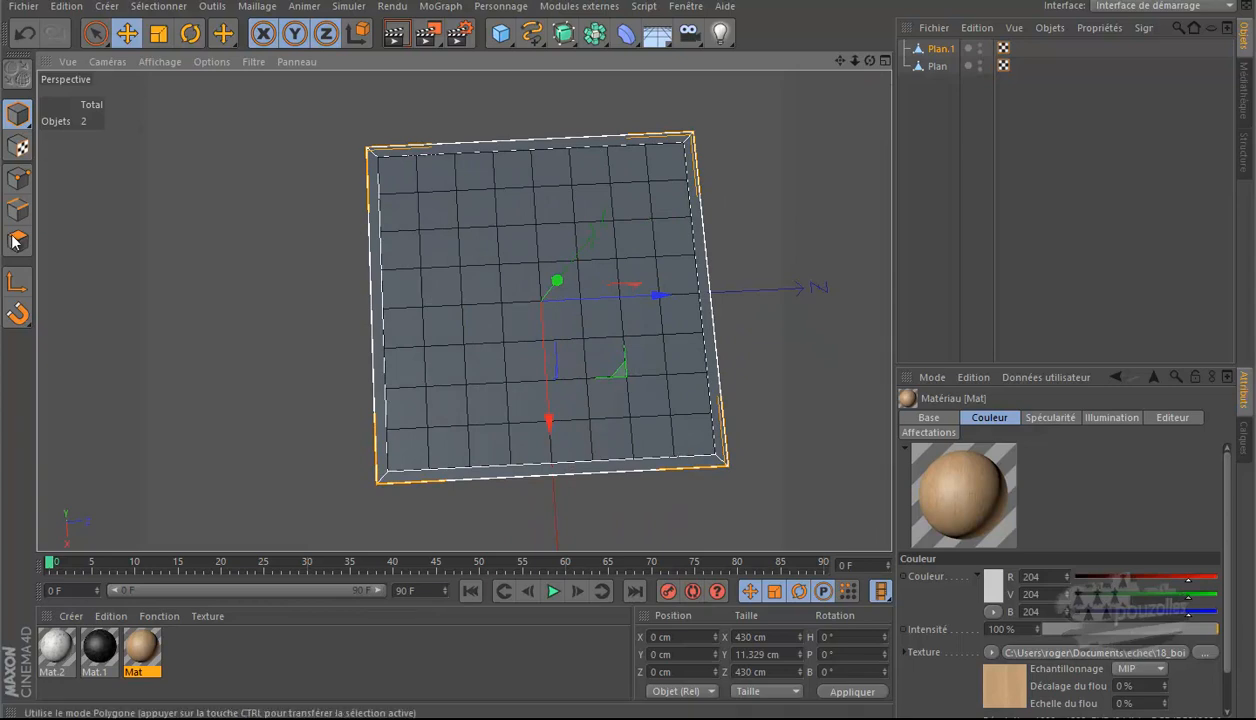
click(97, 36)
click(162, 57)
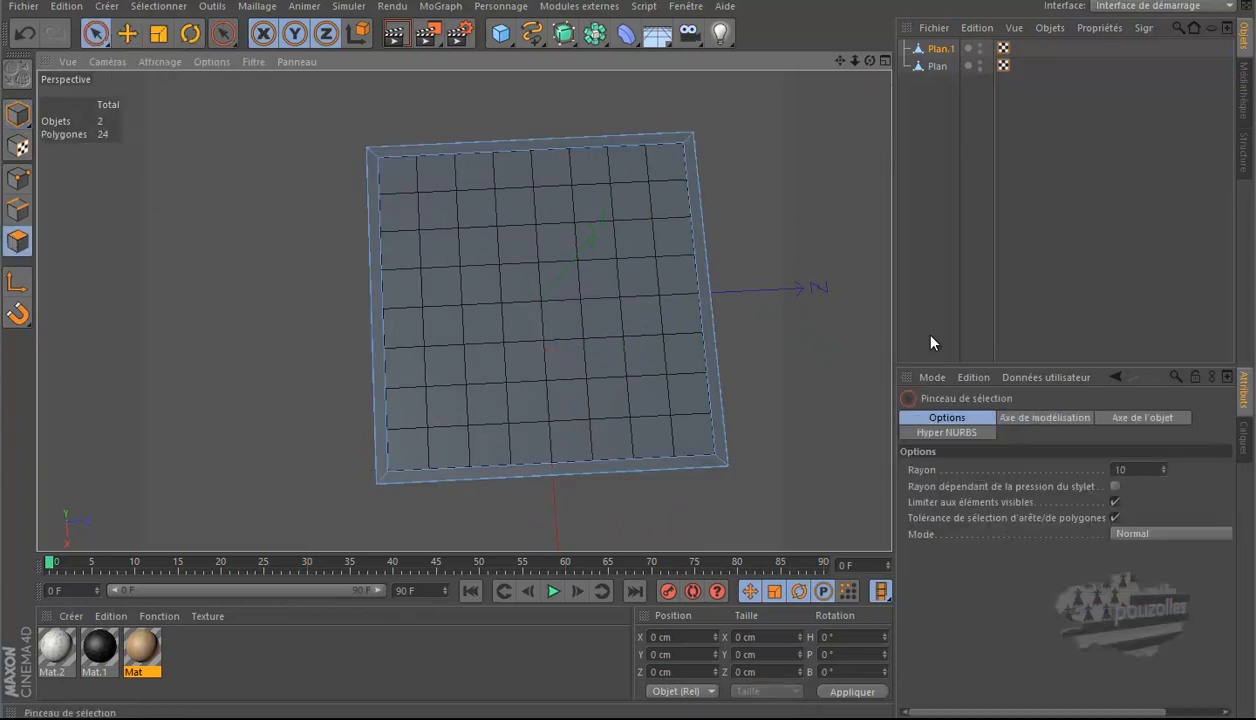
click(1115, 502)
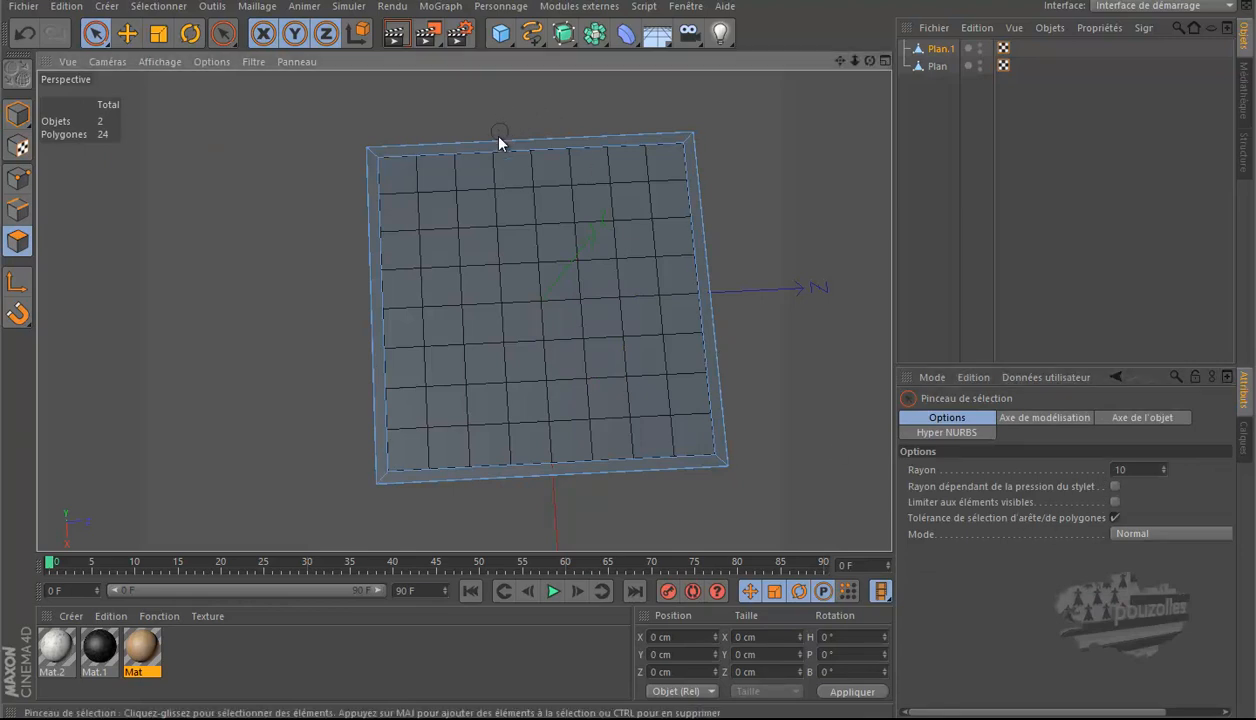
drag(503, 128, 492, 170)
shift+drag(533, 455, 545, 515)
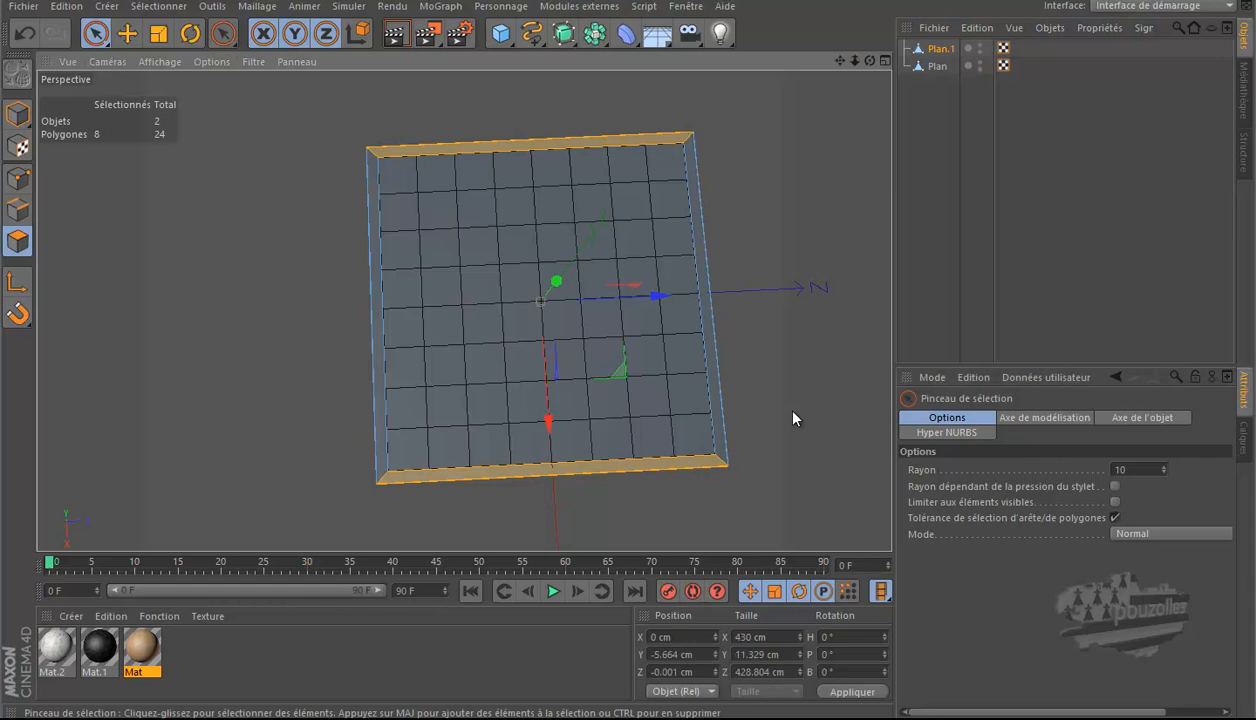
Step: Try to weld the two neighbouring upper points at the frame's bevelled outer corner into one midpoint
scroll(642, 514, up, 10)
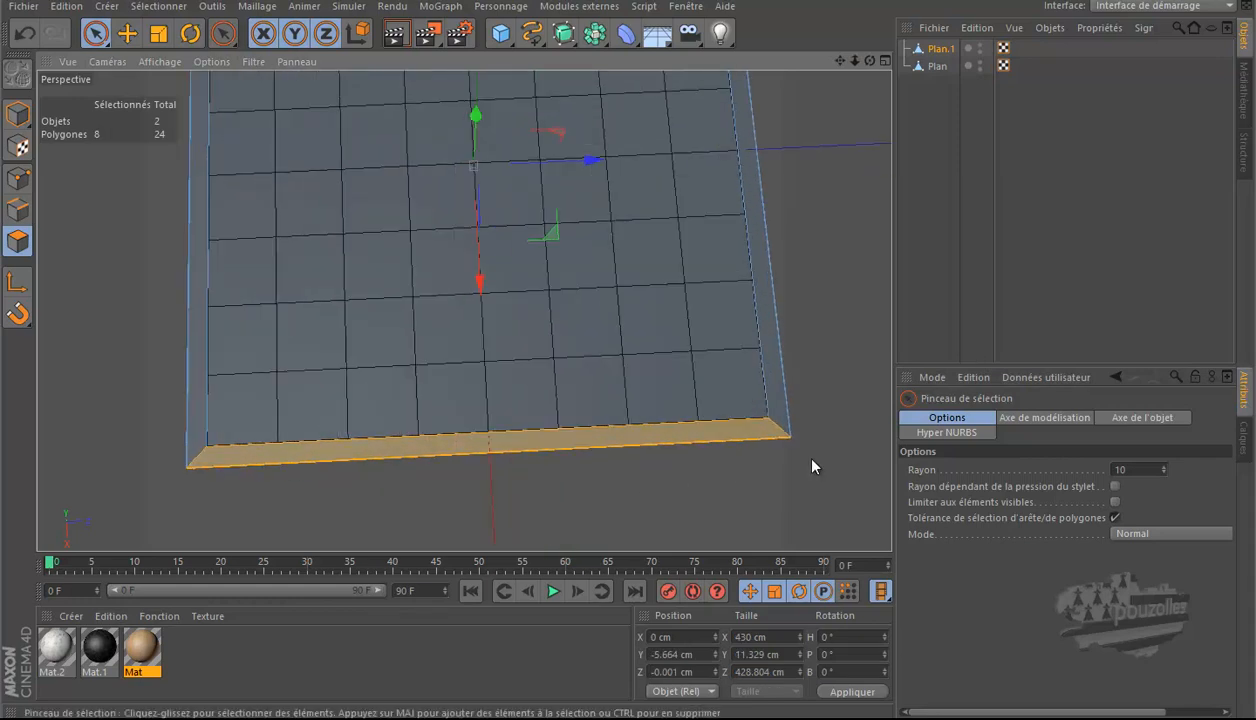
scroll(795, 422, up, 4)
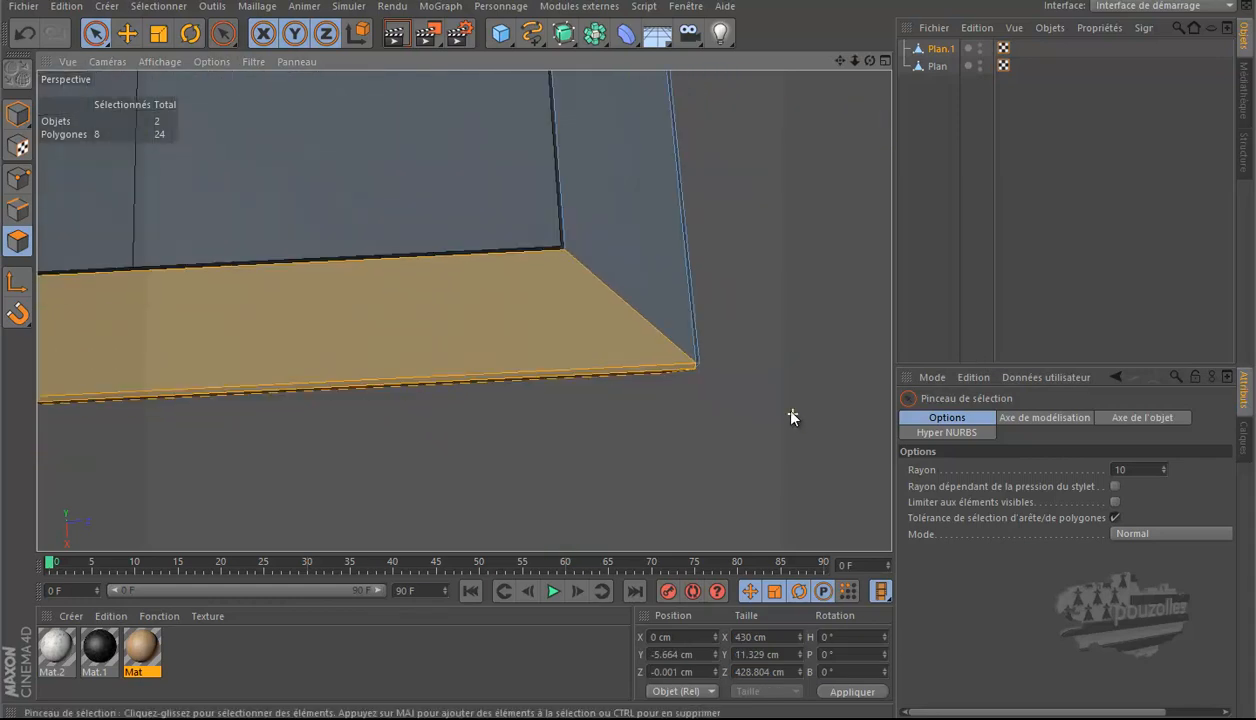
drag(870, 61, 543, 441)
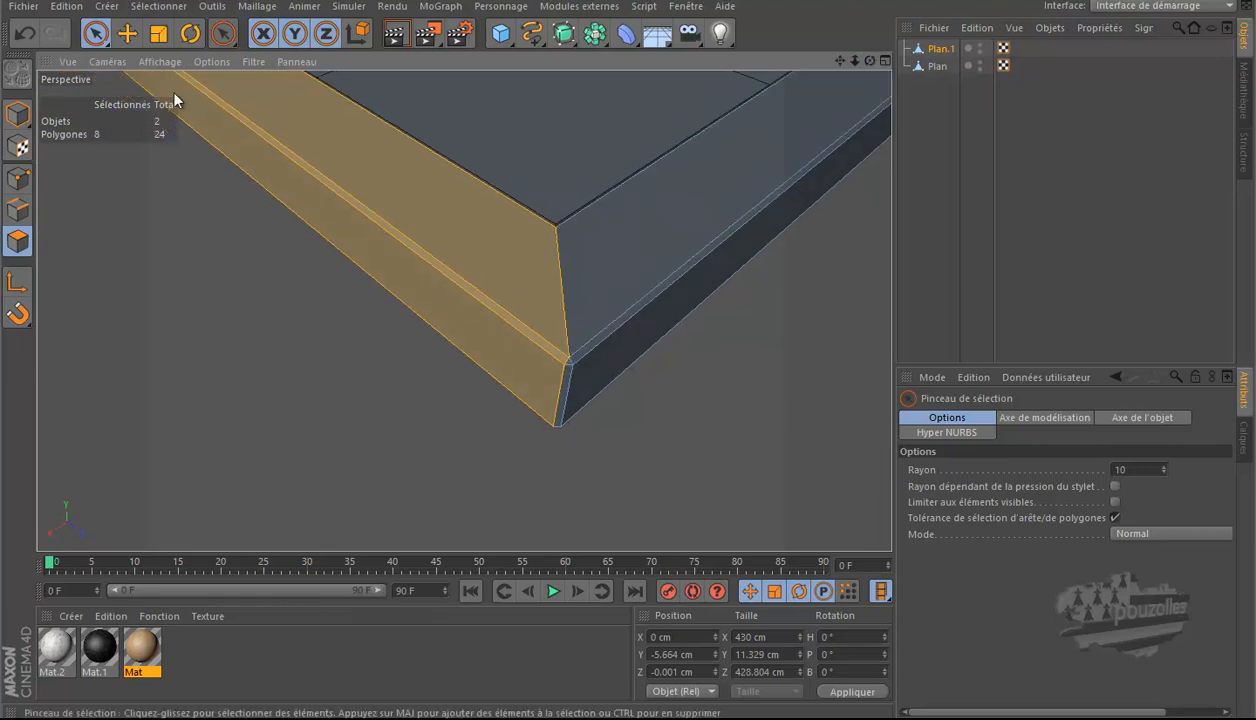
click(20, 178)
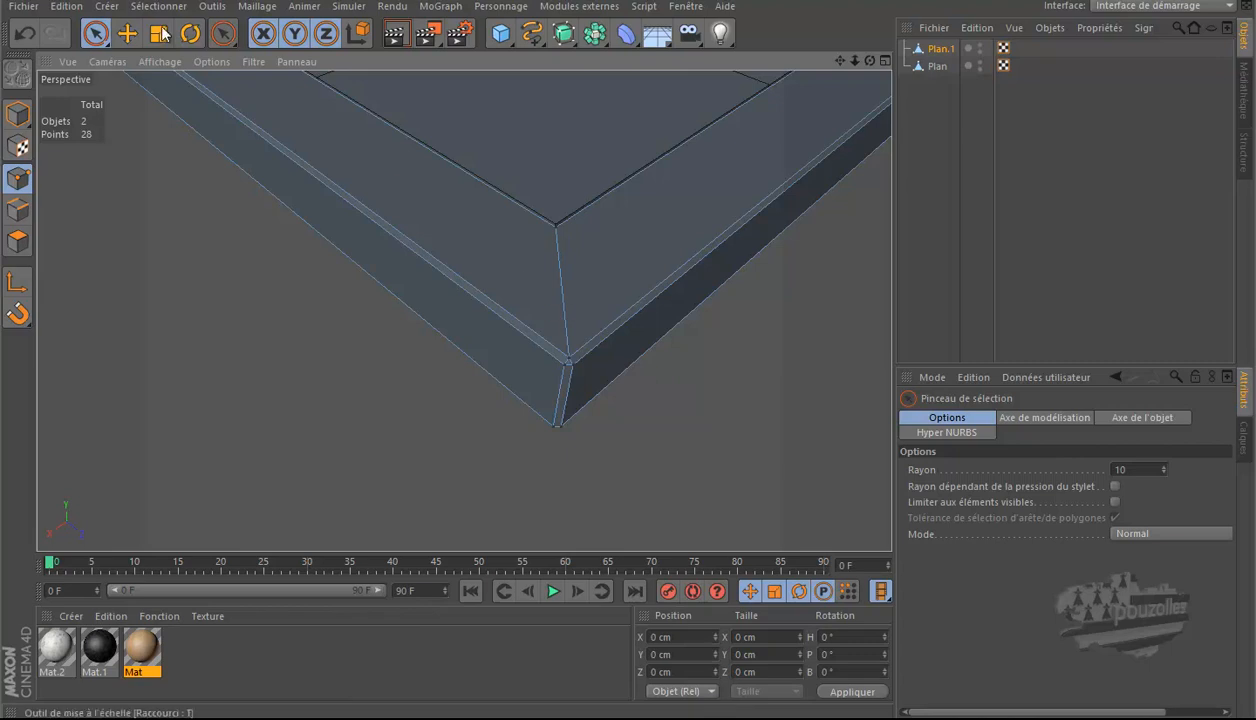
click(127, 33)
click(565, 367)
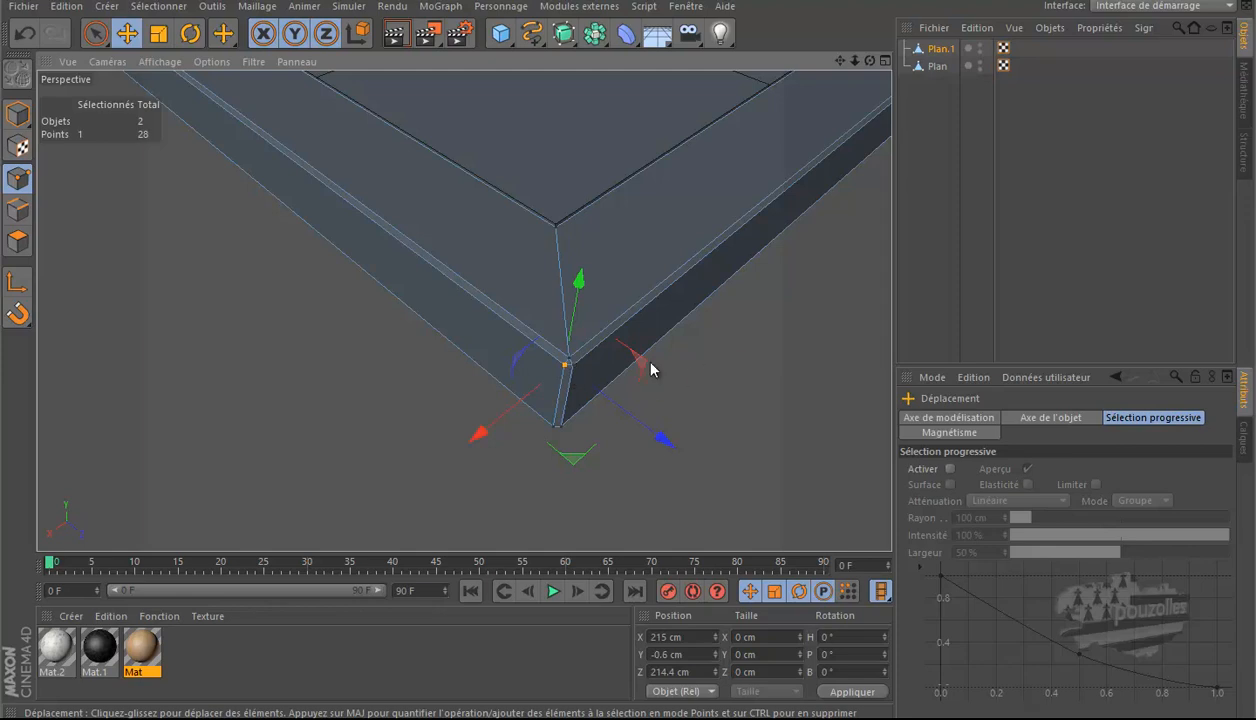
right_click(788, 295)
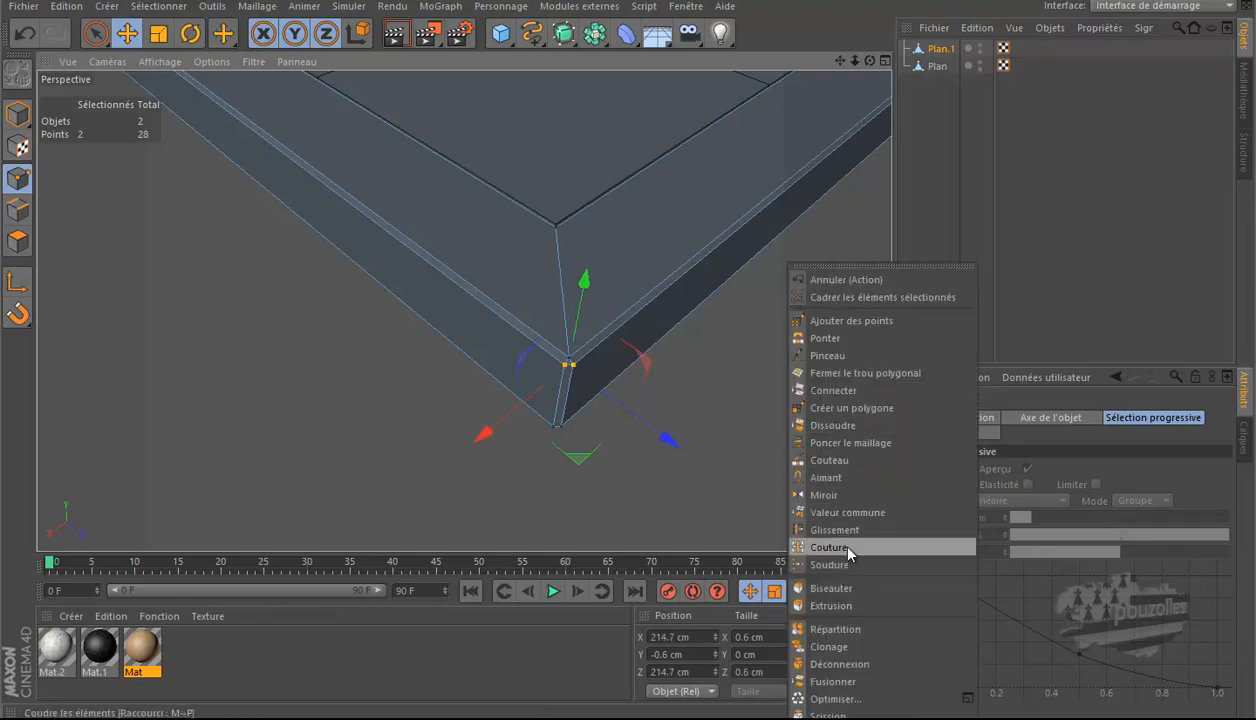
click(829, 564)
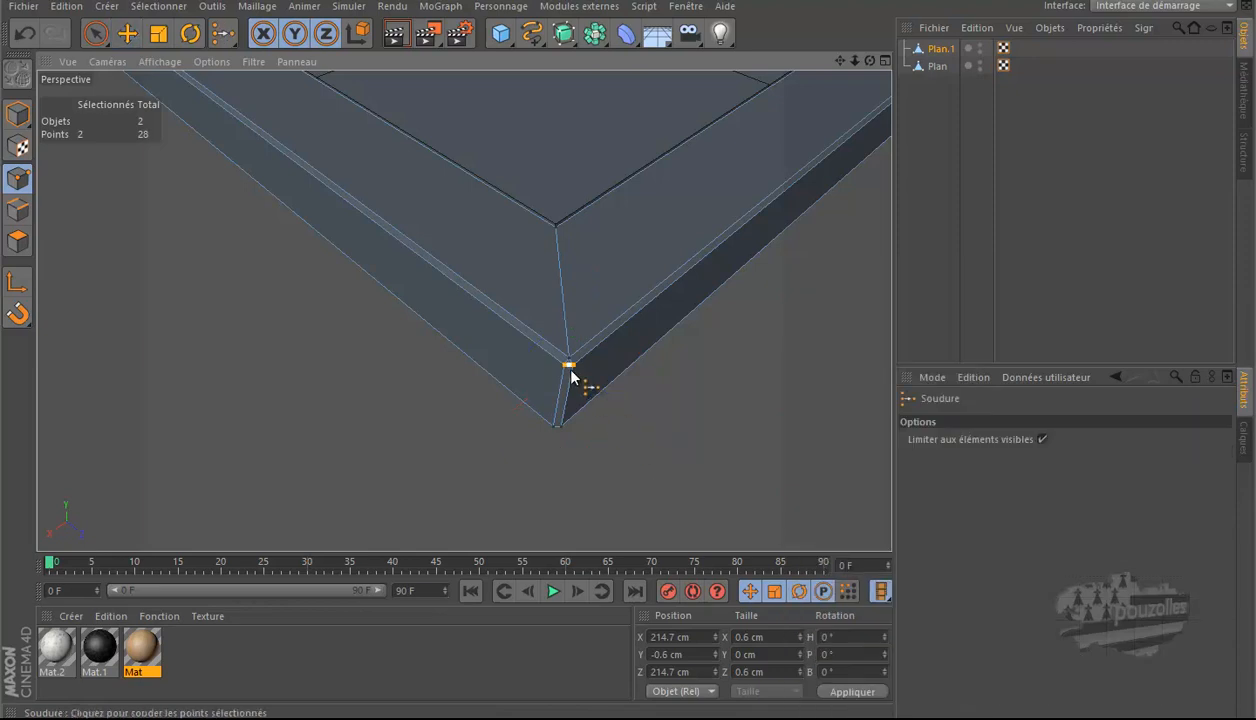
scroll(577, 376, up, 6)
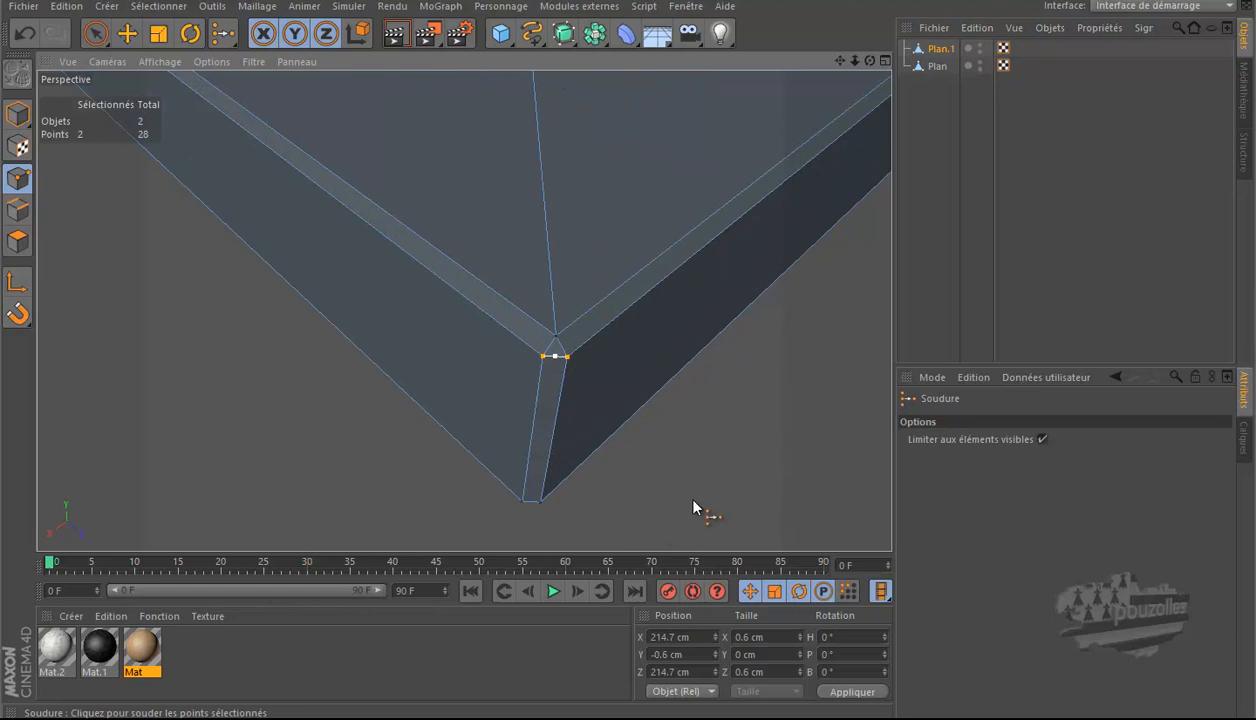
click(697, 507)
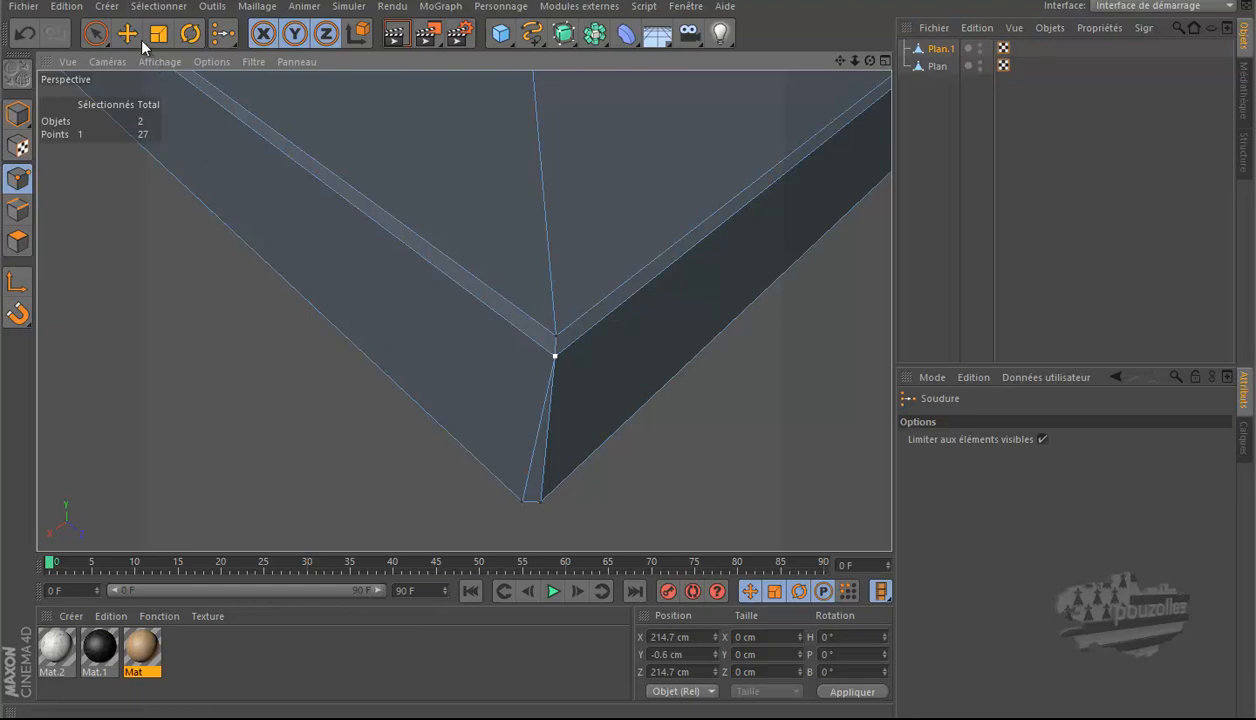
key(e)
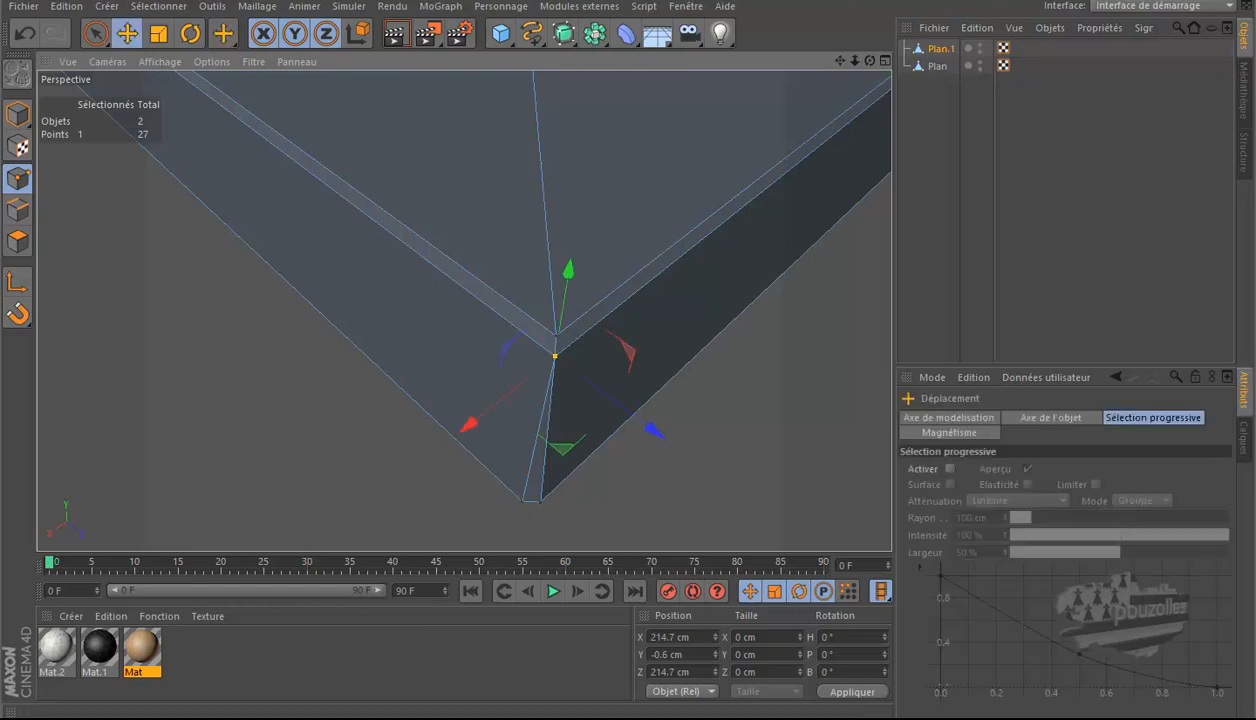
Step: Undo the corner point weld and clear the point selection on the frame
click(24, 35)
click(265, 351)
mouse_move(293, 391)
alt+mouse_down()
mouse_move(405, 472)
mouse_move(552, 470)
mouse_move(542, 474)
alt+mouse_up()
scroll(468, 500, down, 4)
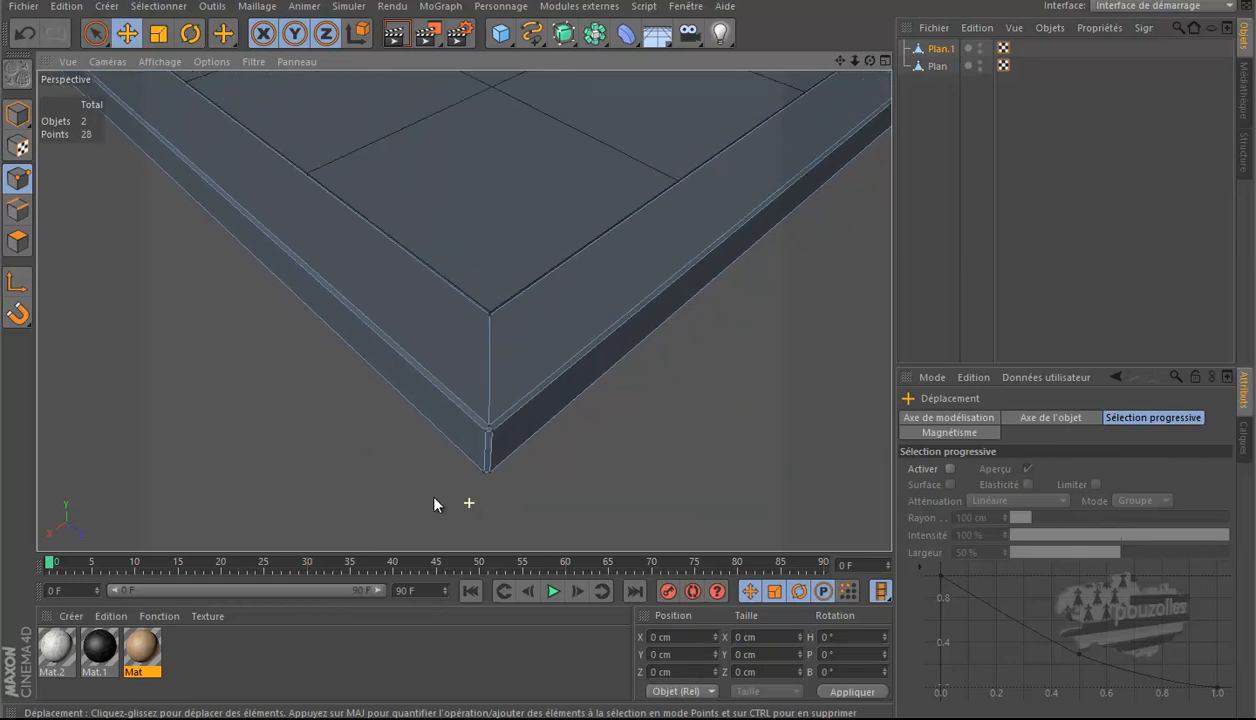
Step: Return to polygon mode and apply the light wood material Mat to the selected frame sides of Plan.1
click(18, 241)
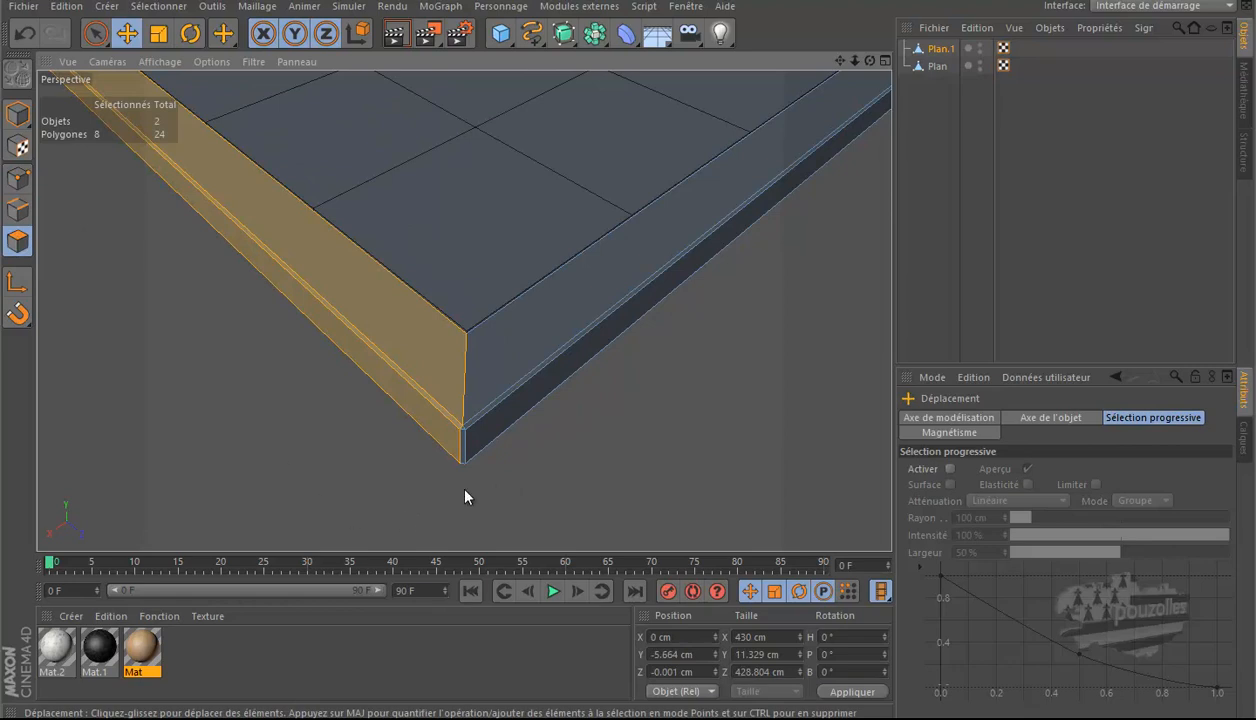
scroll(465, 442, up, 1)
scroll(464, 440, up, 3)
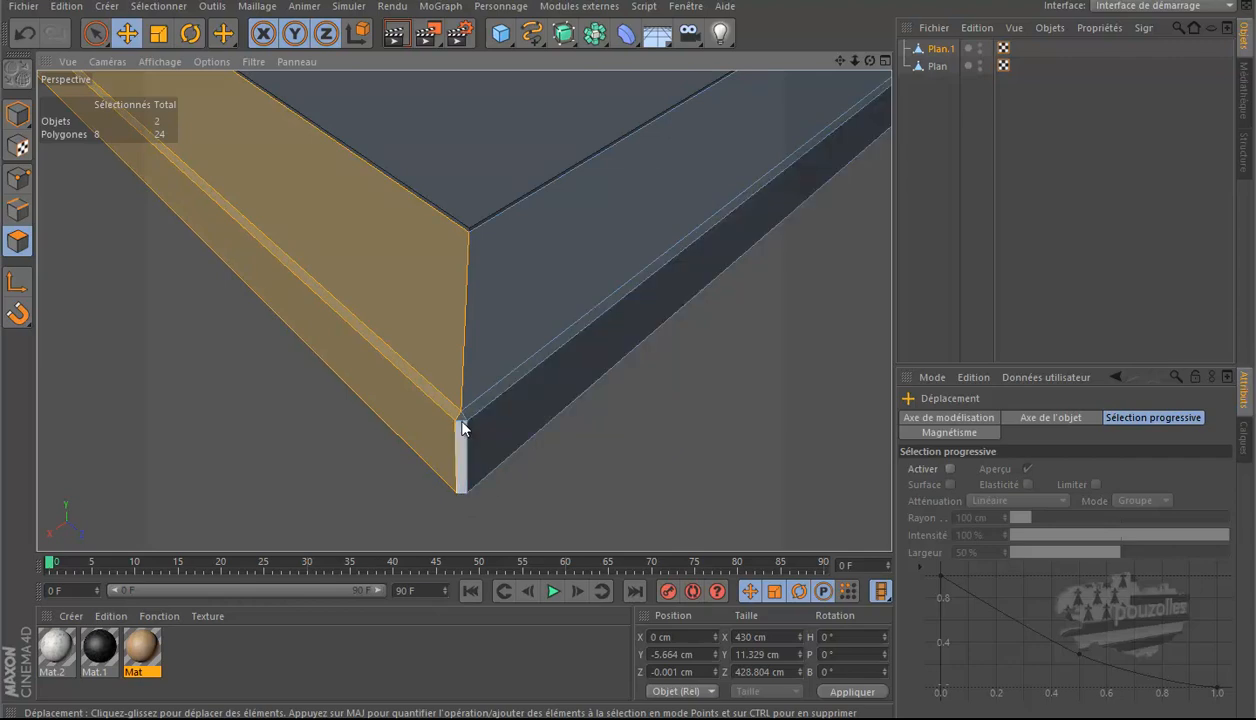
shift+click(384, 488)
drag(148, 658, 316, 300)
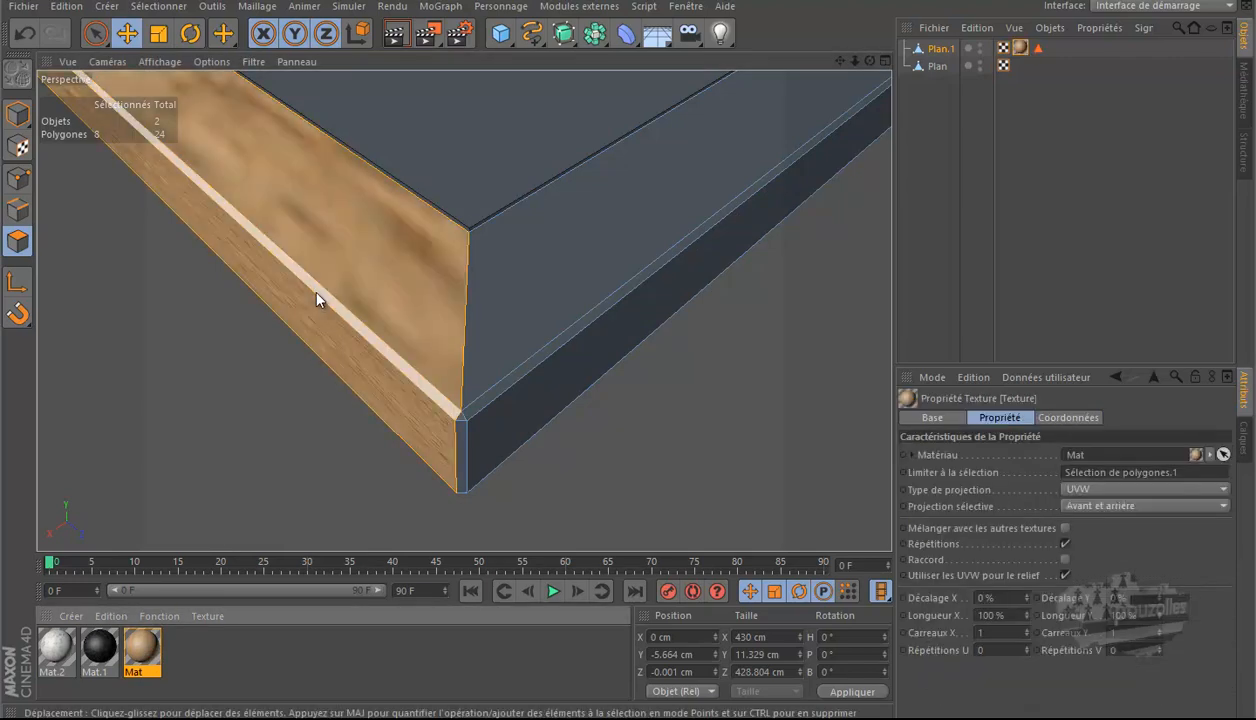
Step: Set the projection type of the frame's wood texture to Cubique and check the grain along the sides
alt+drag(403, 463, 740, 450)
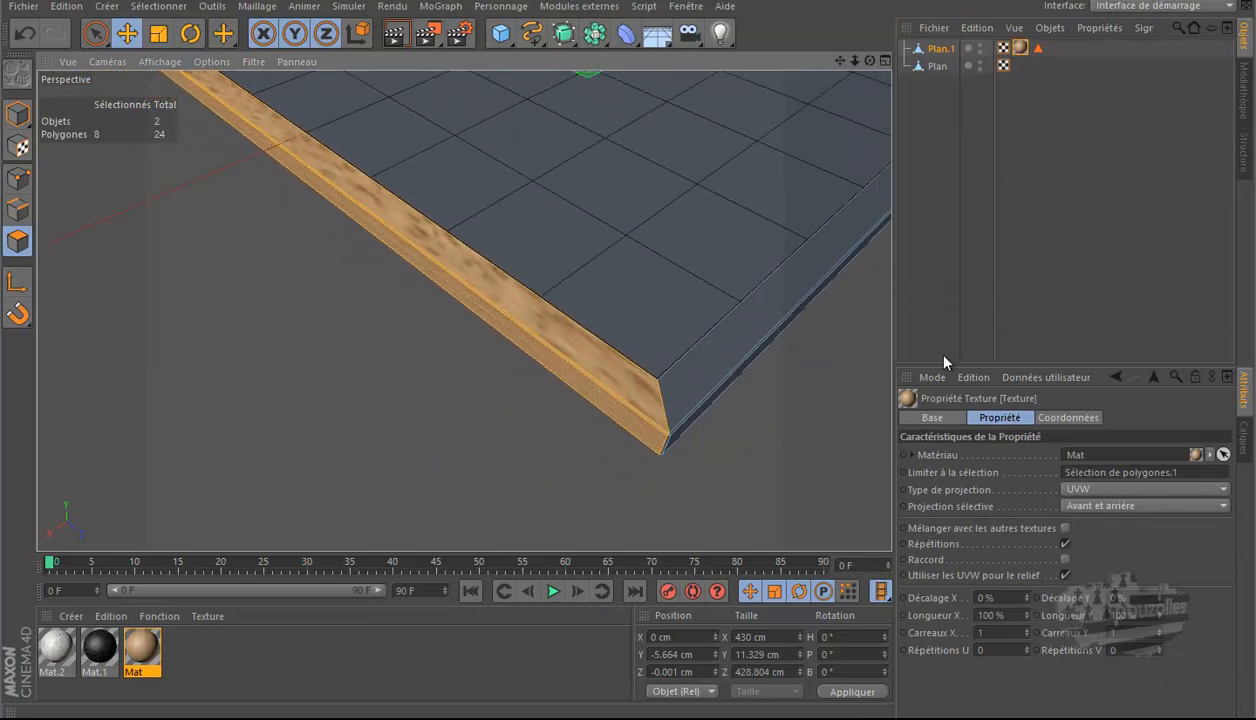
click(1092, 489)
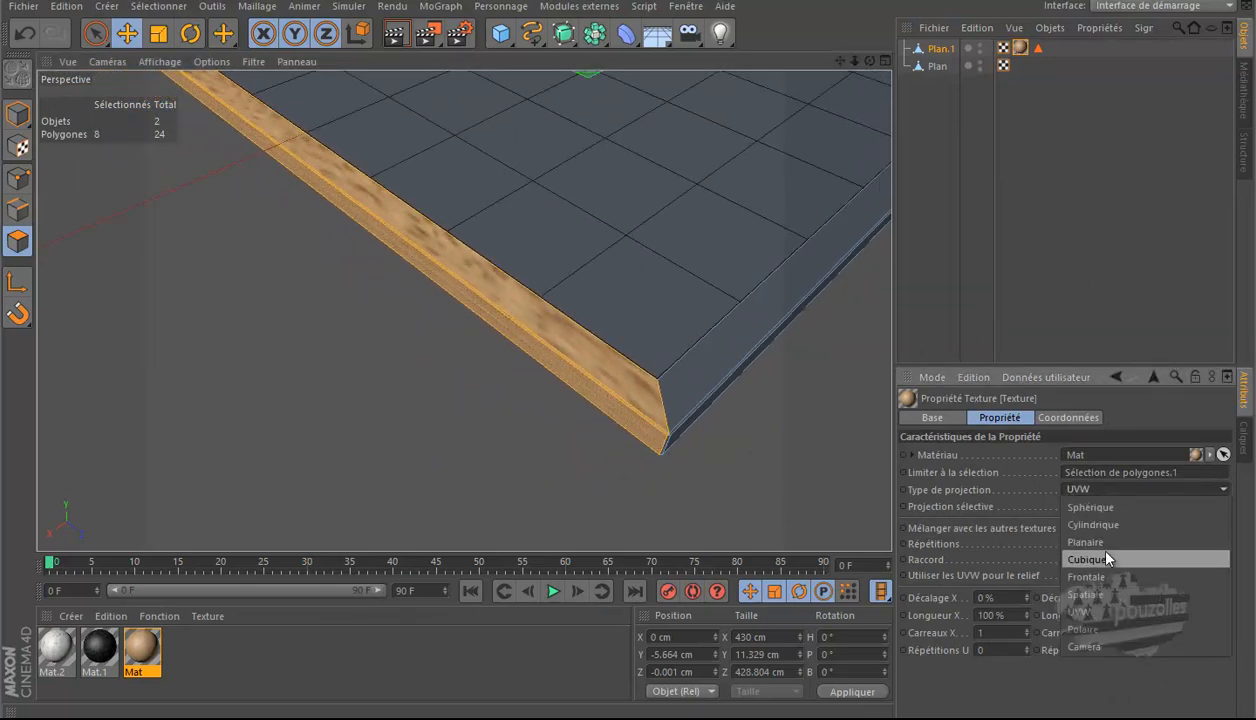
click(1107, 558)
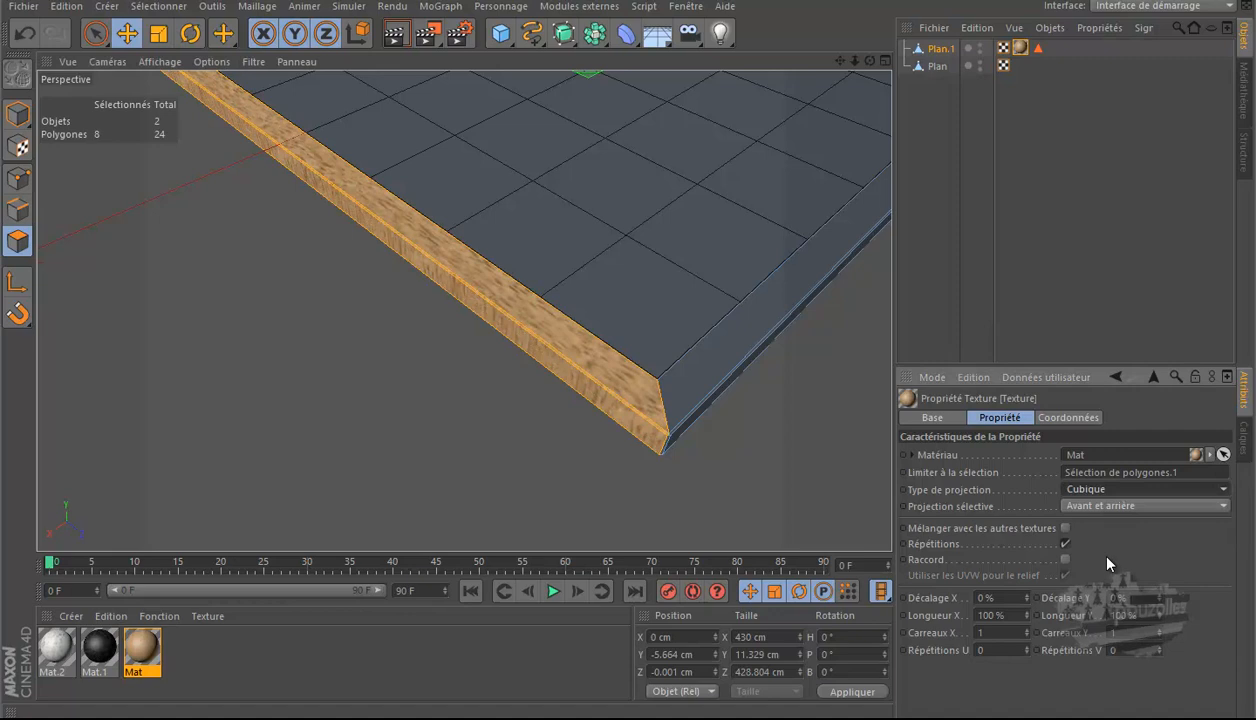
alt+drag(592, 410, 594, 412)
drag(868, 60, 629, 355)
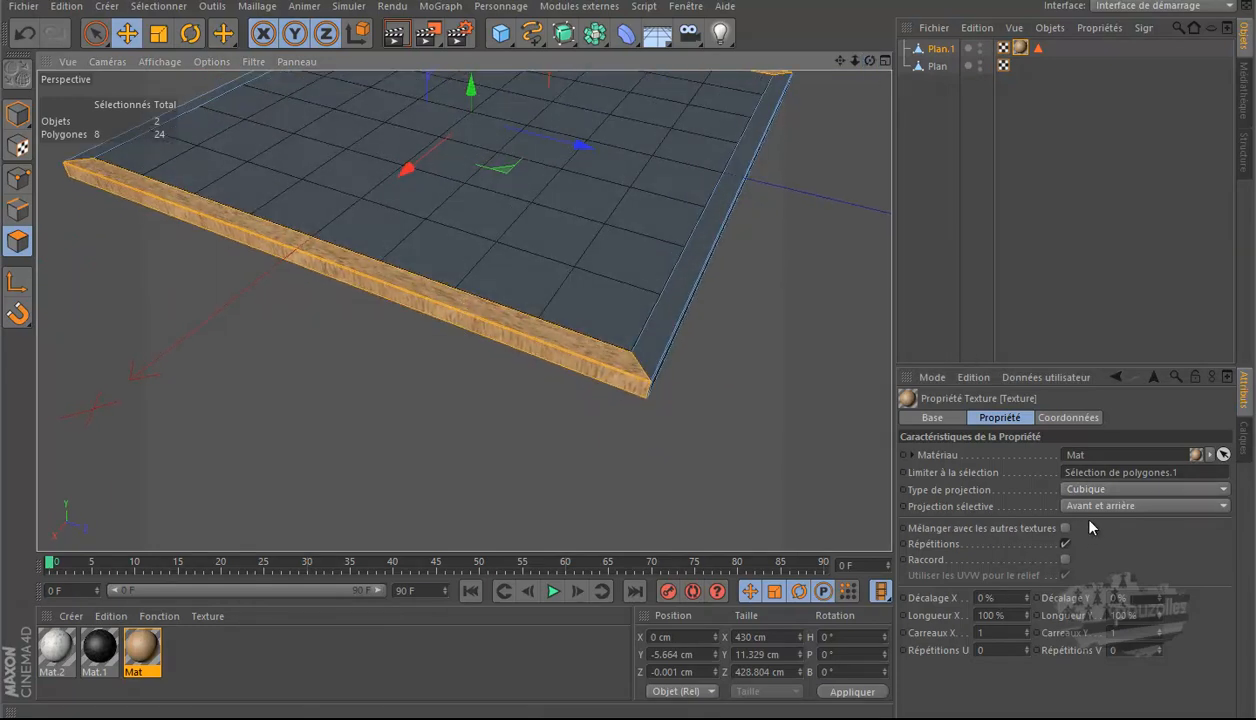
Step: Change the wood texture's projection type to Planaire and inspect the grain on the frame
click(1099, 490)
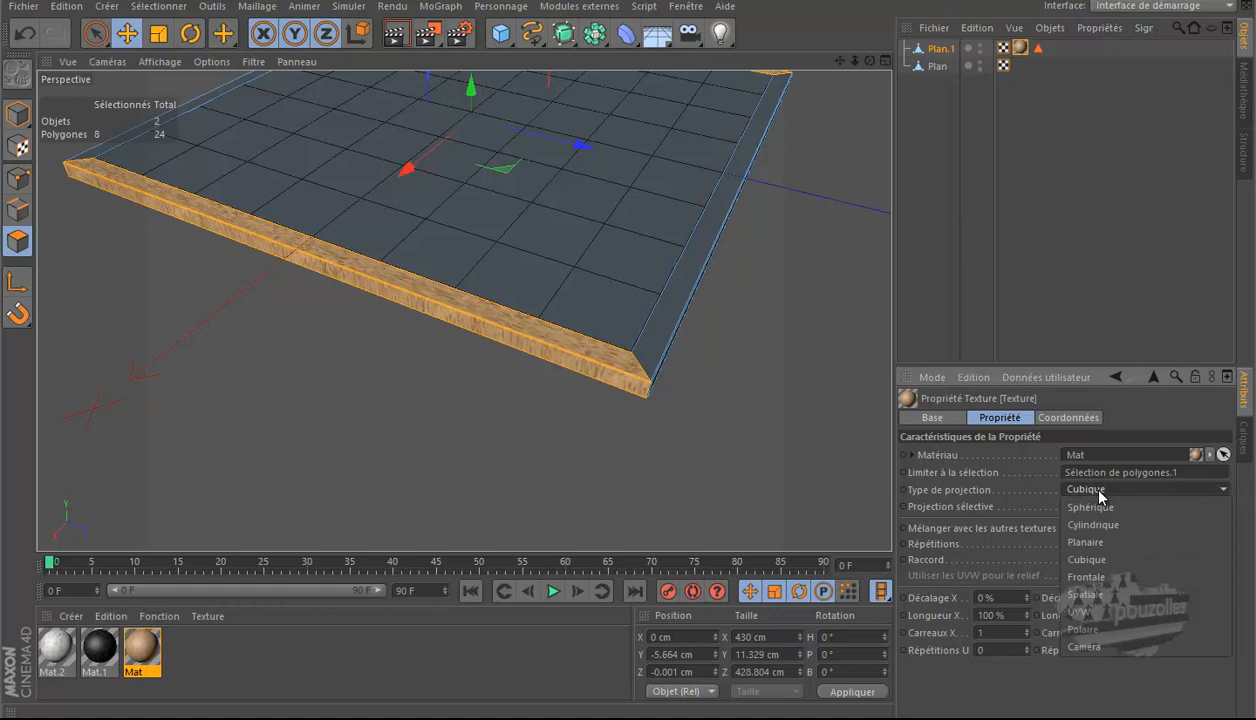
click(1105, 542)
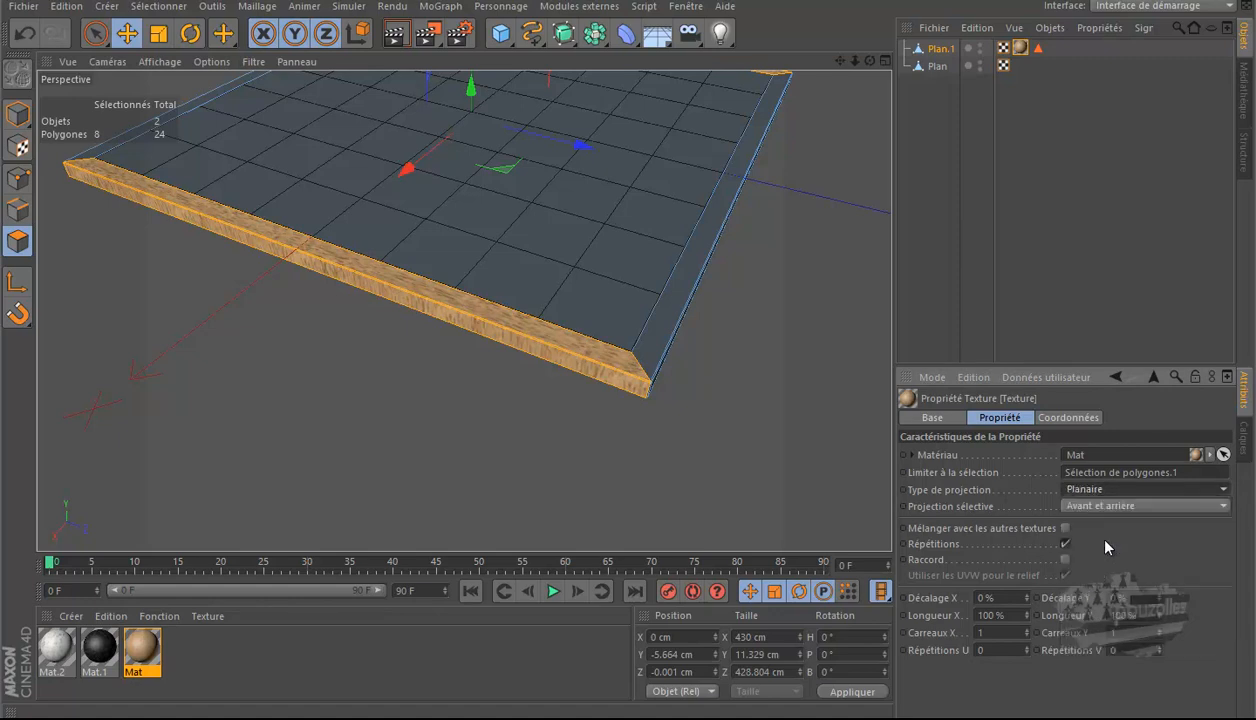
scroll(540, 320, up, 5)
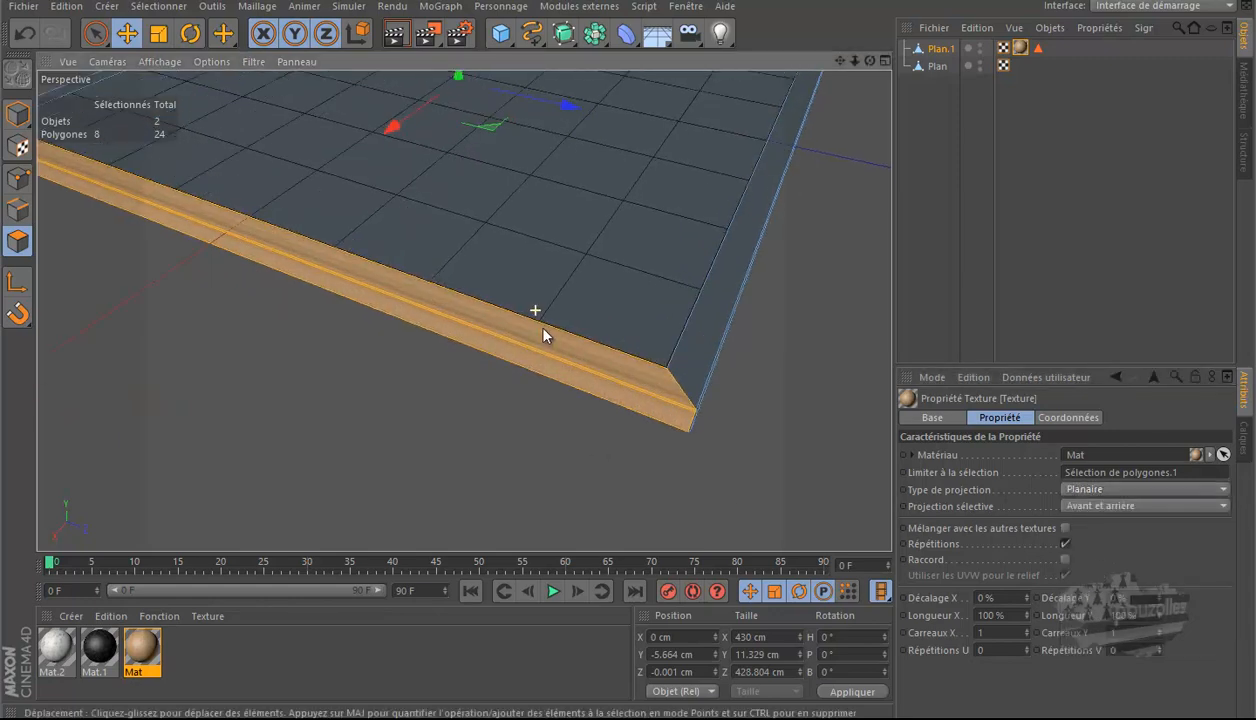
scroll(555, 338, up, 5)
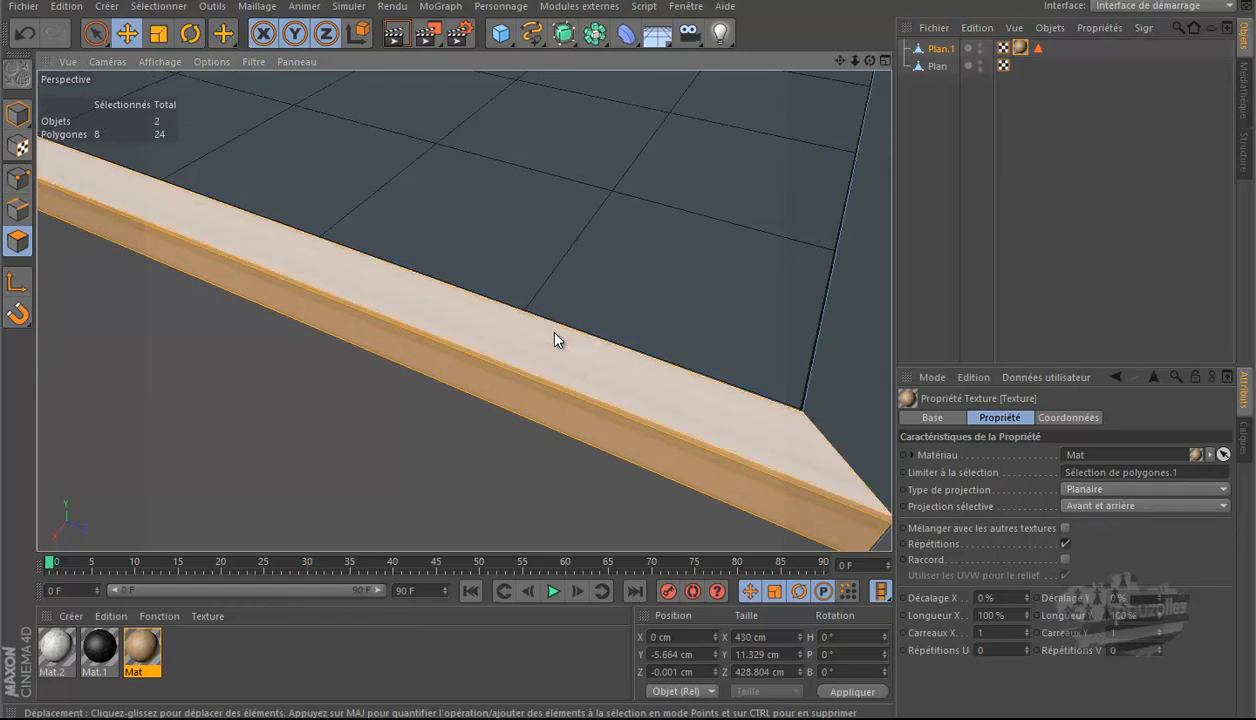
scroll(463, 487, down, 8)
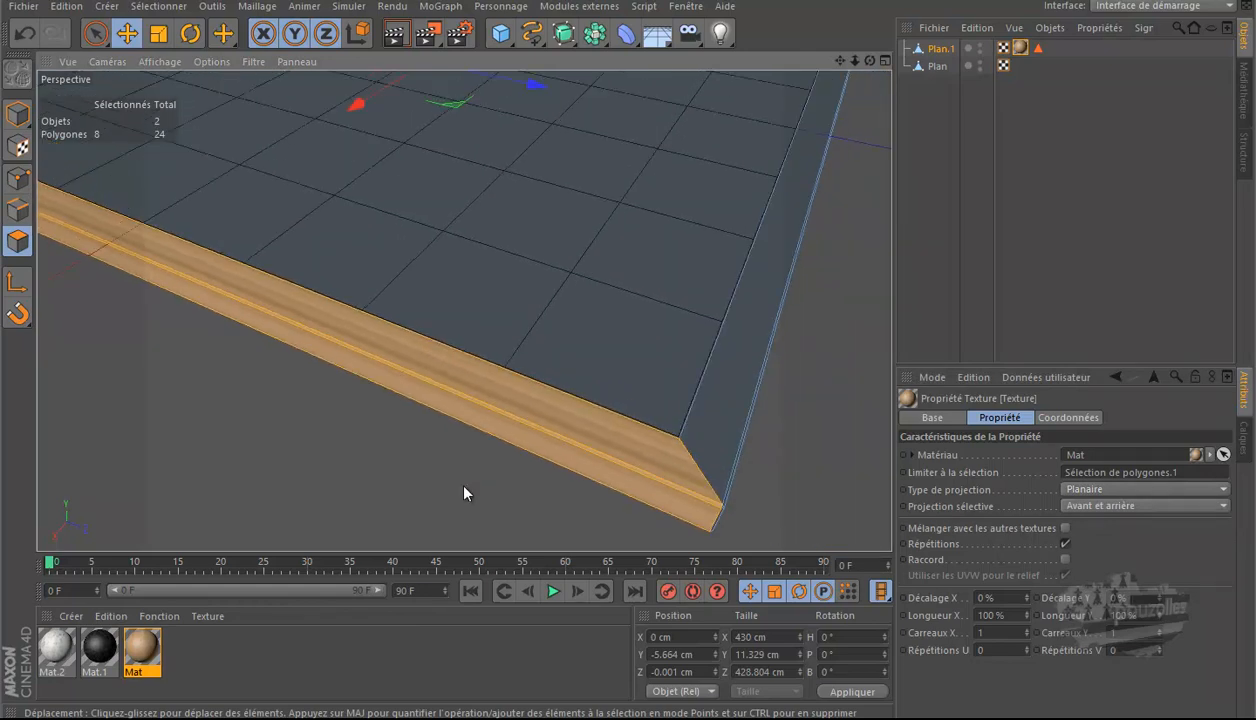
Step: Set the wood texture's projection type to Frontale and show the board in a full-size top view with shaded display
click(1093, 490)
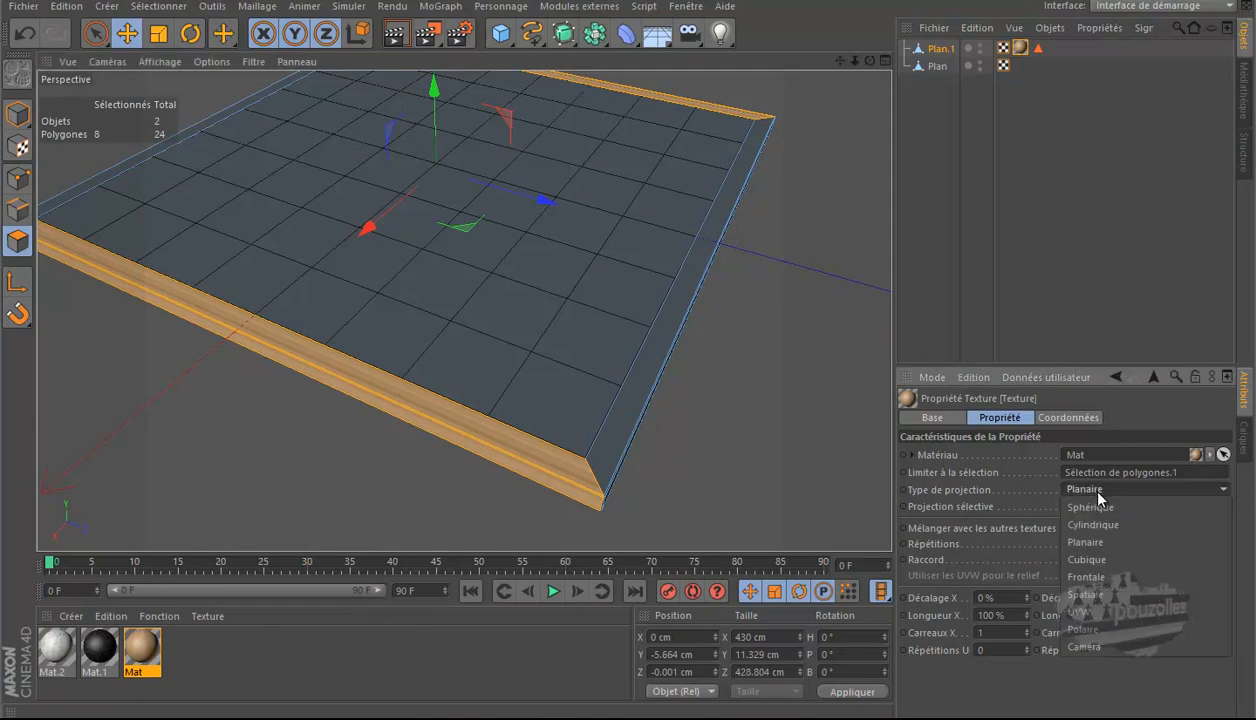
click(1097, 578)
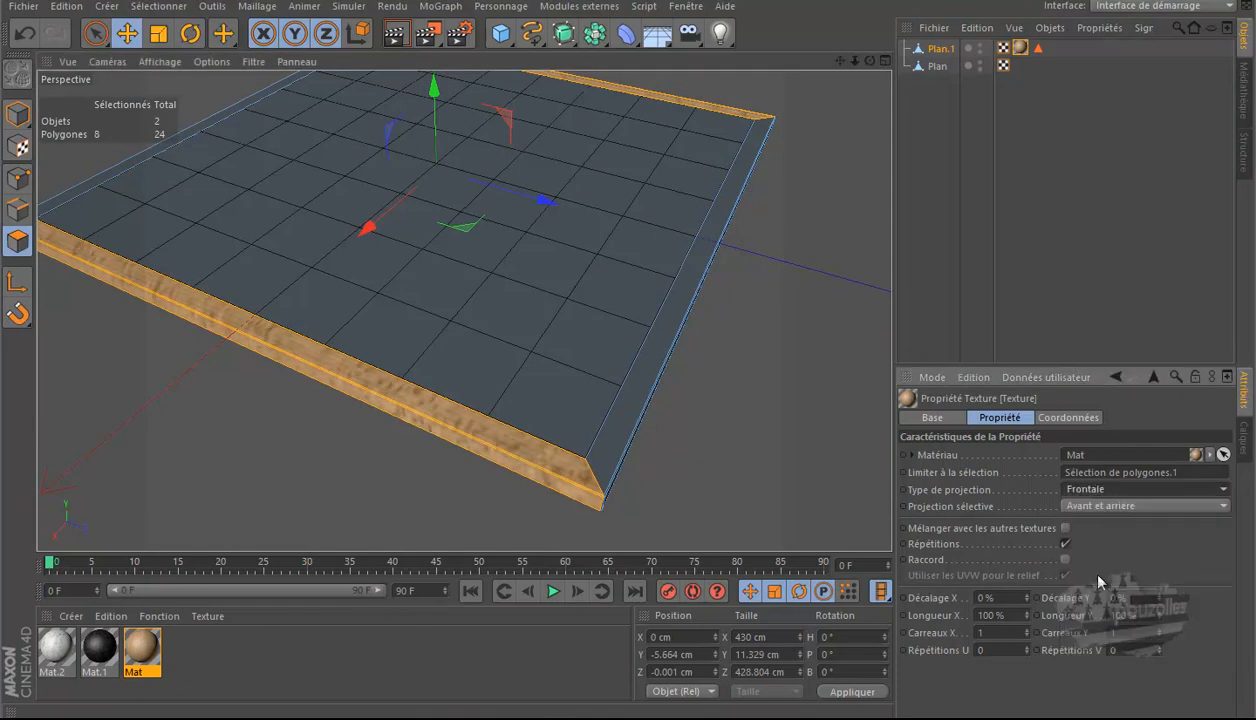
middle_click(598, 412)
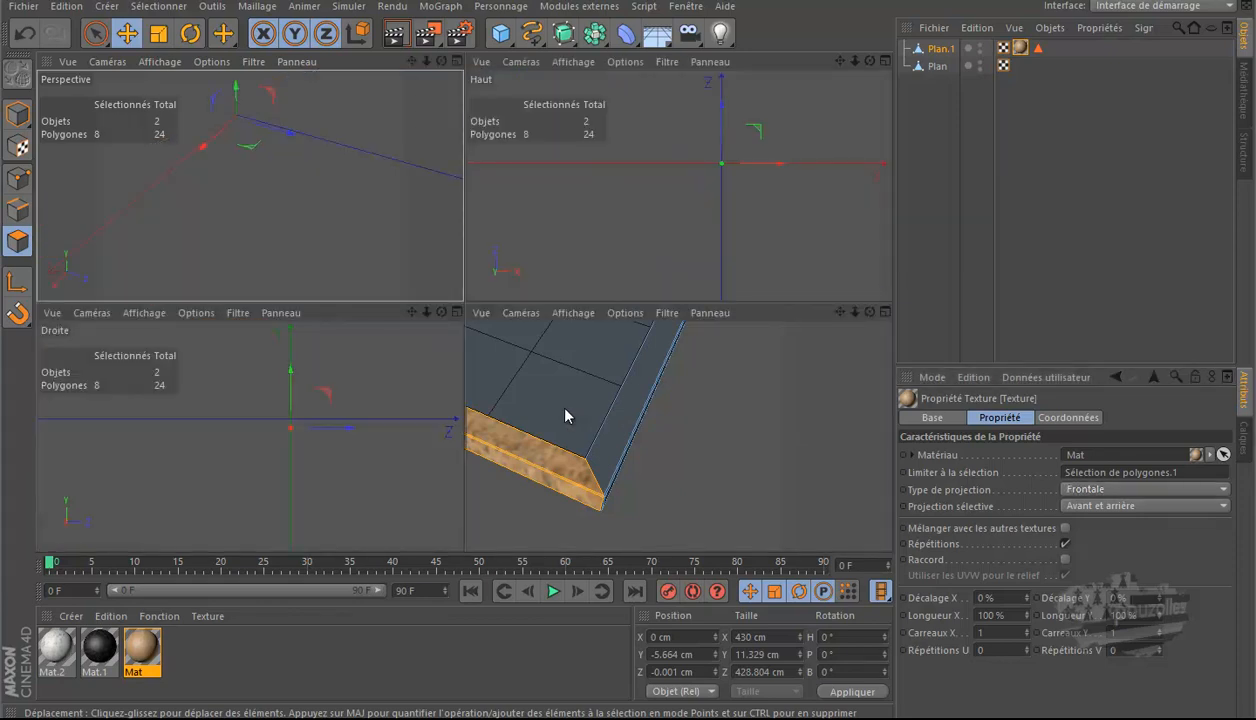
middle_click(607, 230)
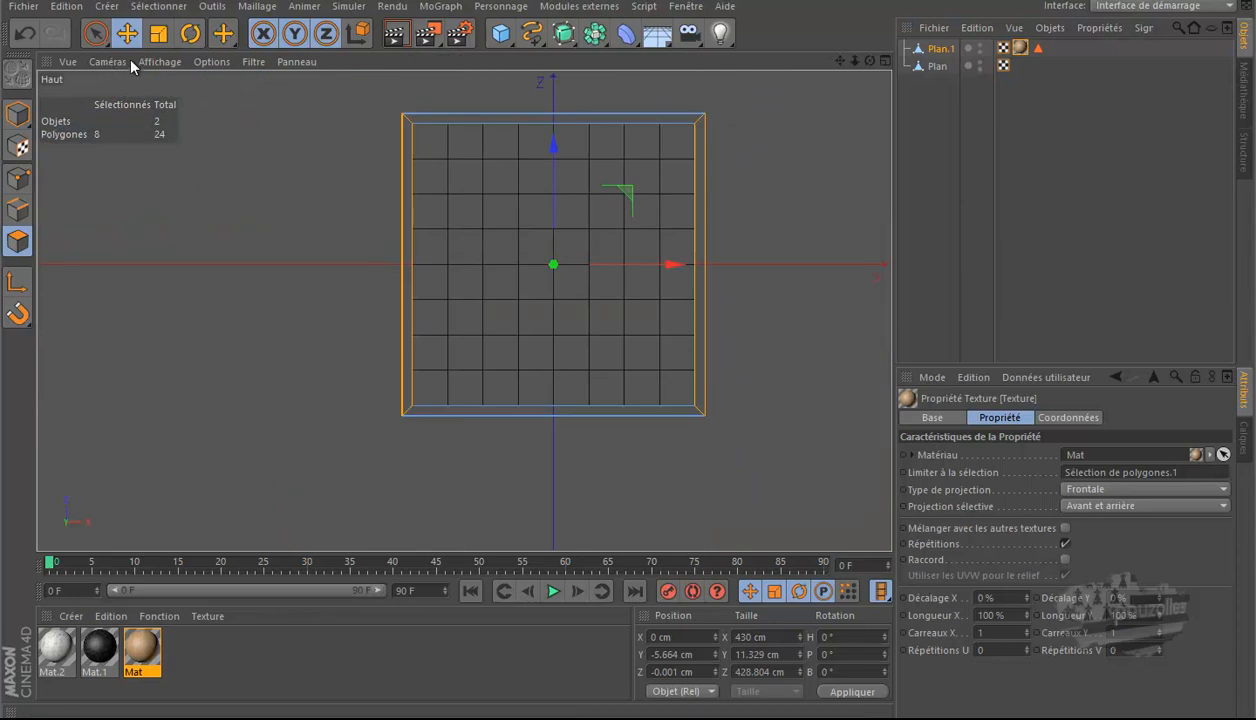
click(156, 62)
click(174, 89)
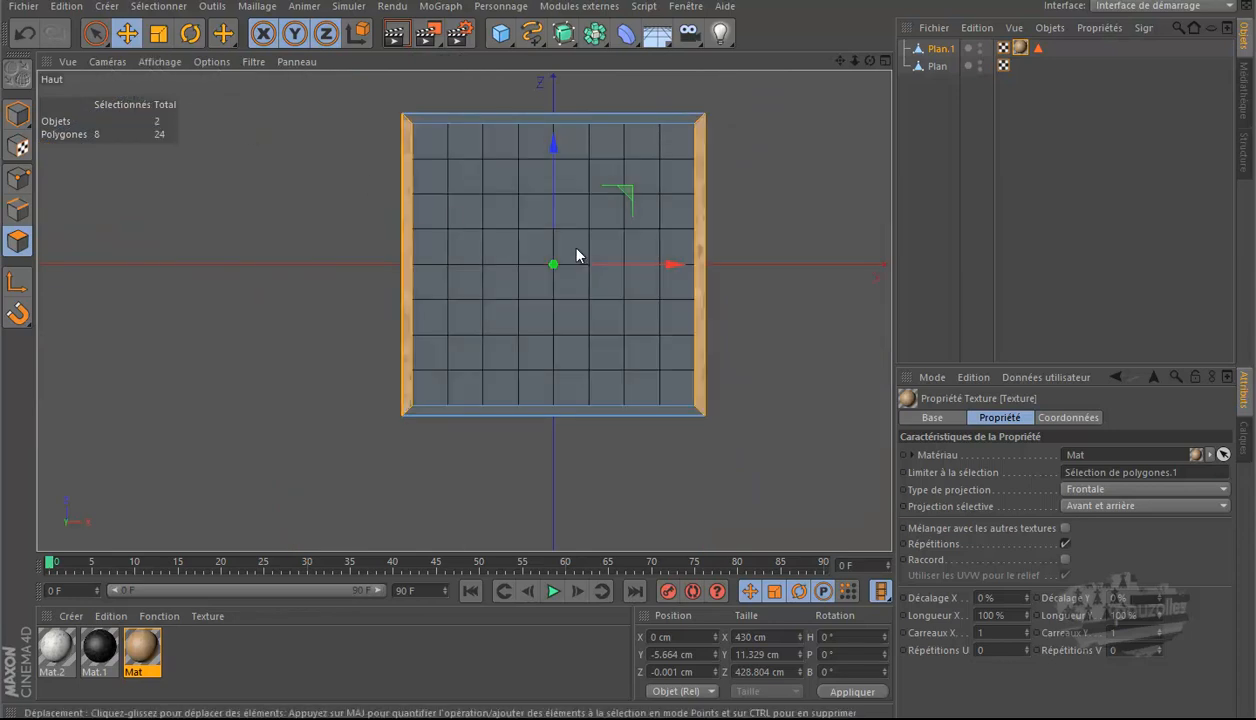
Step: Inspect the wood grain along the frame in the top view and set the texture's projection type to Cubique
scroll(723, 219, up, 10)
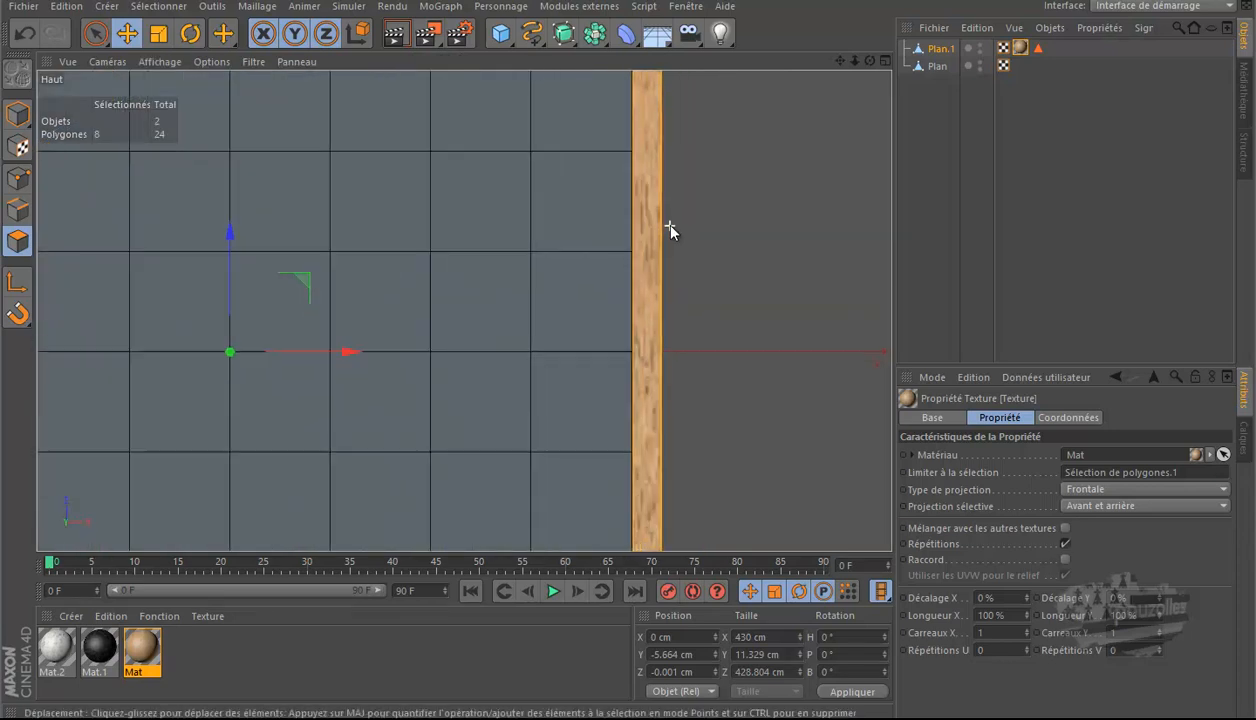
scroll(671, 227, down, 5)
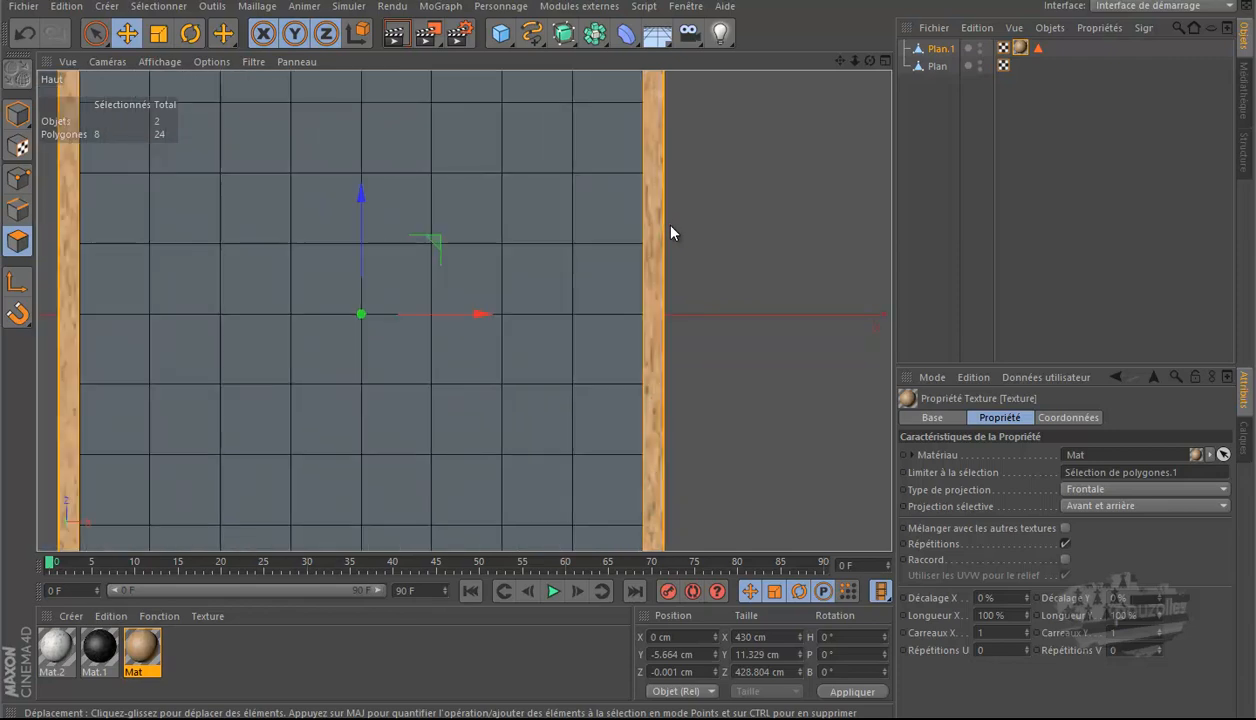
scroll(671, 232, down, 4)
scroll(671, 232, up, 2)
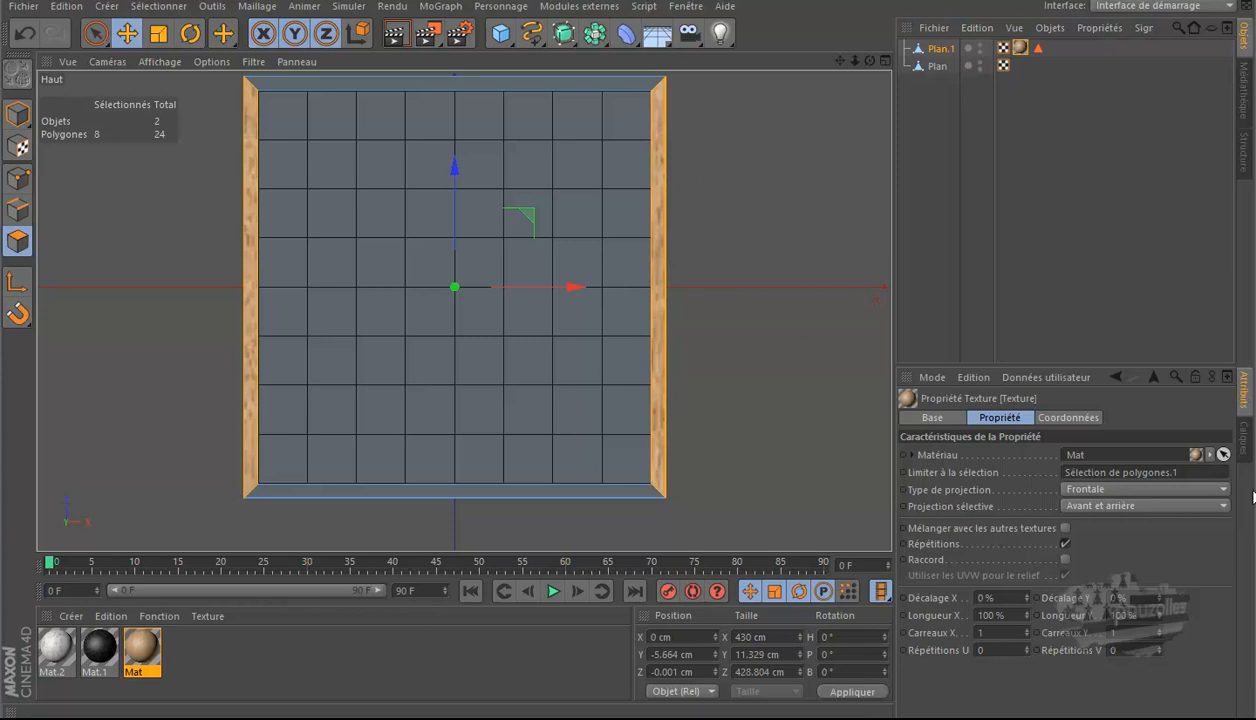
click(1093, 489)
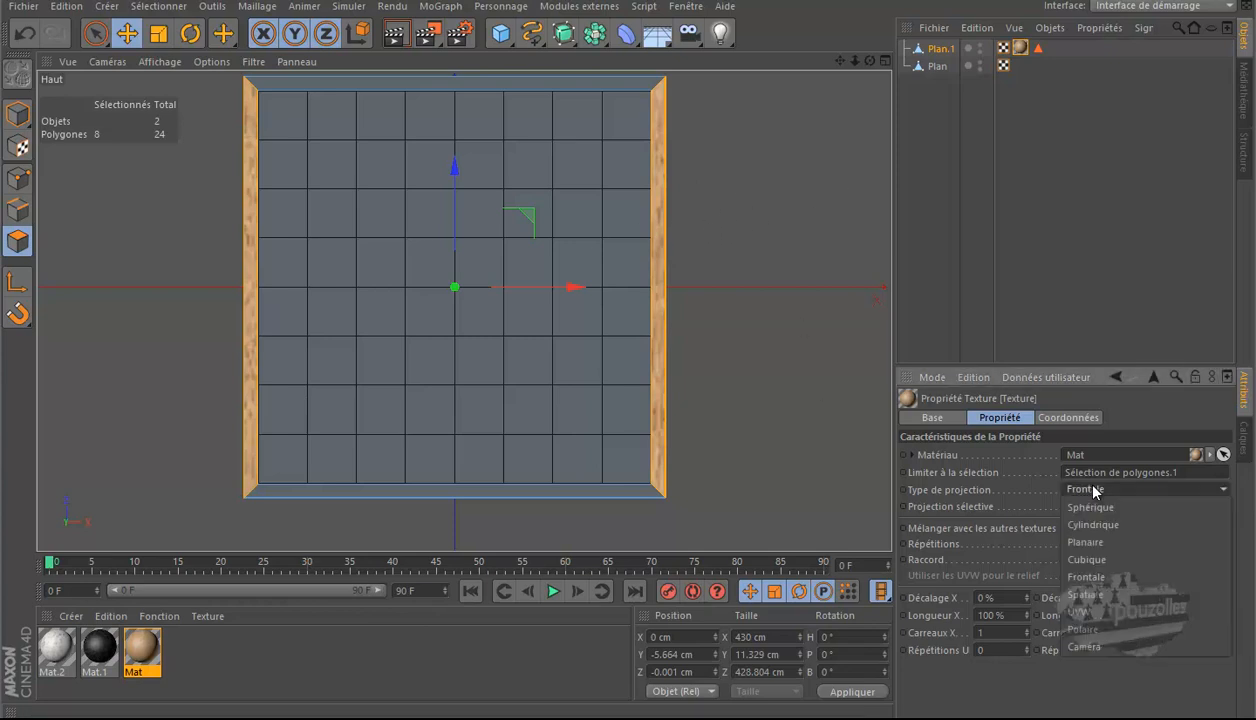
click(1105, 559)
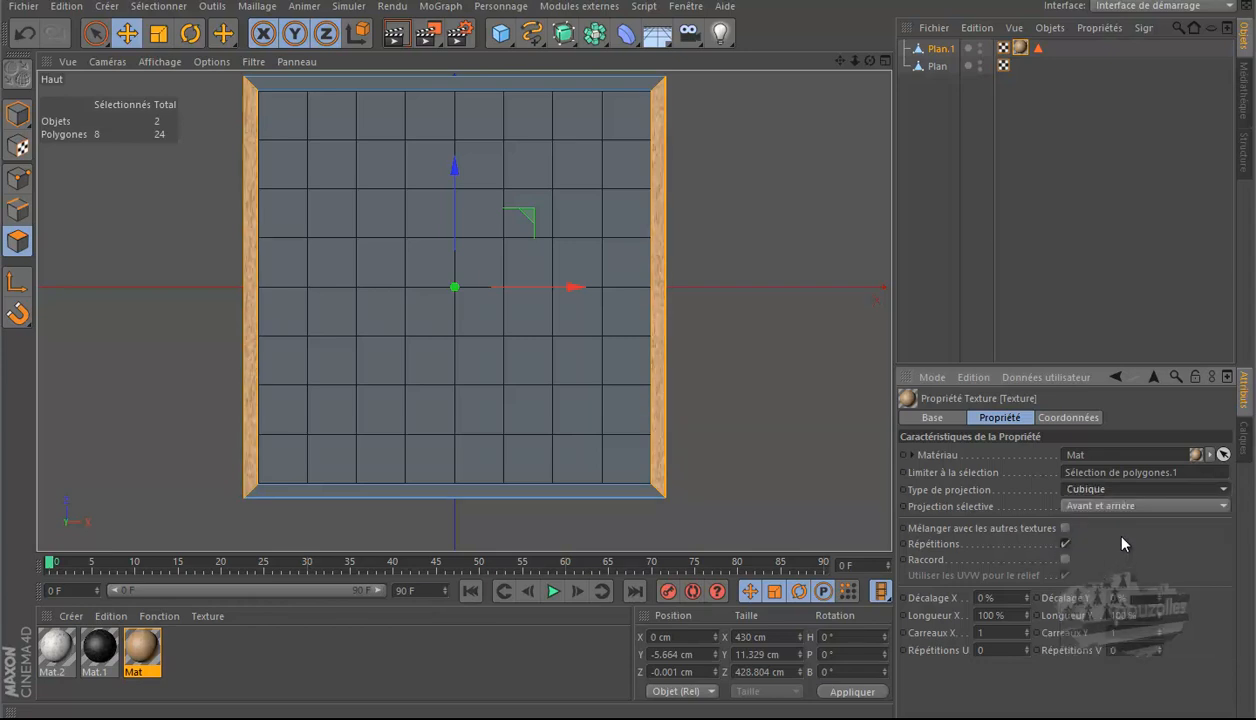
Step: Render the board in the full-size perspective view to check the wood grain on the frame's sides
middle_click(345, 405)
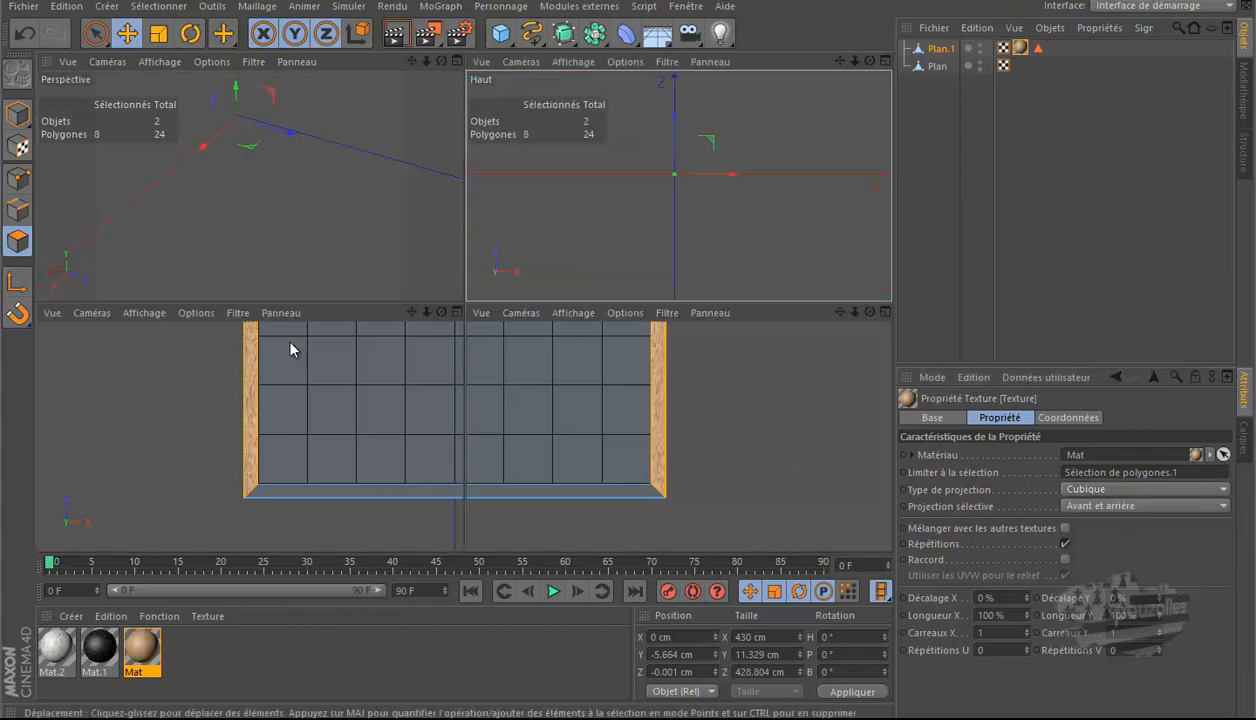
middle_click(264, 251)
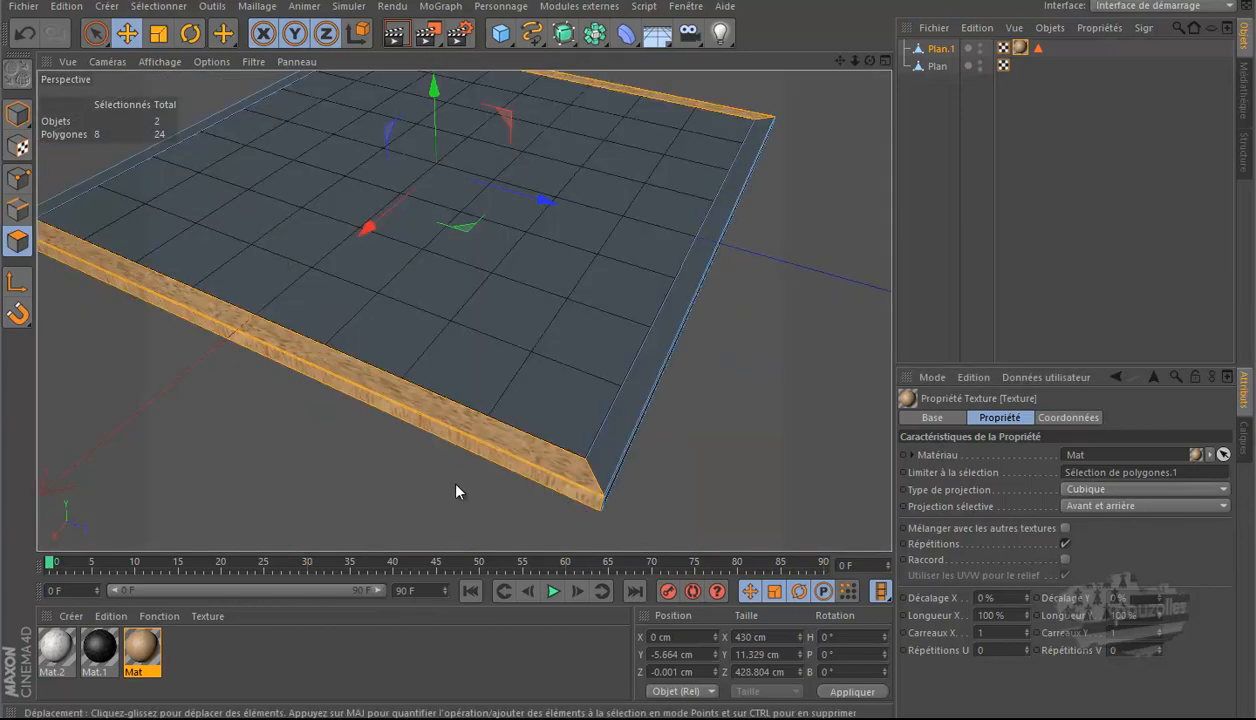
click(395, 33)
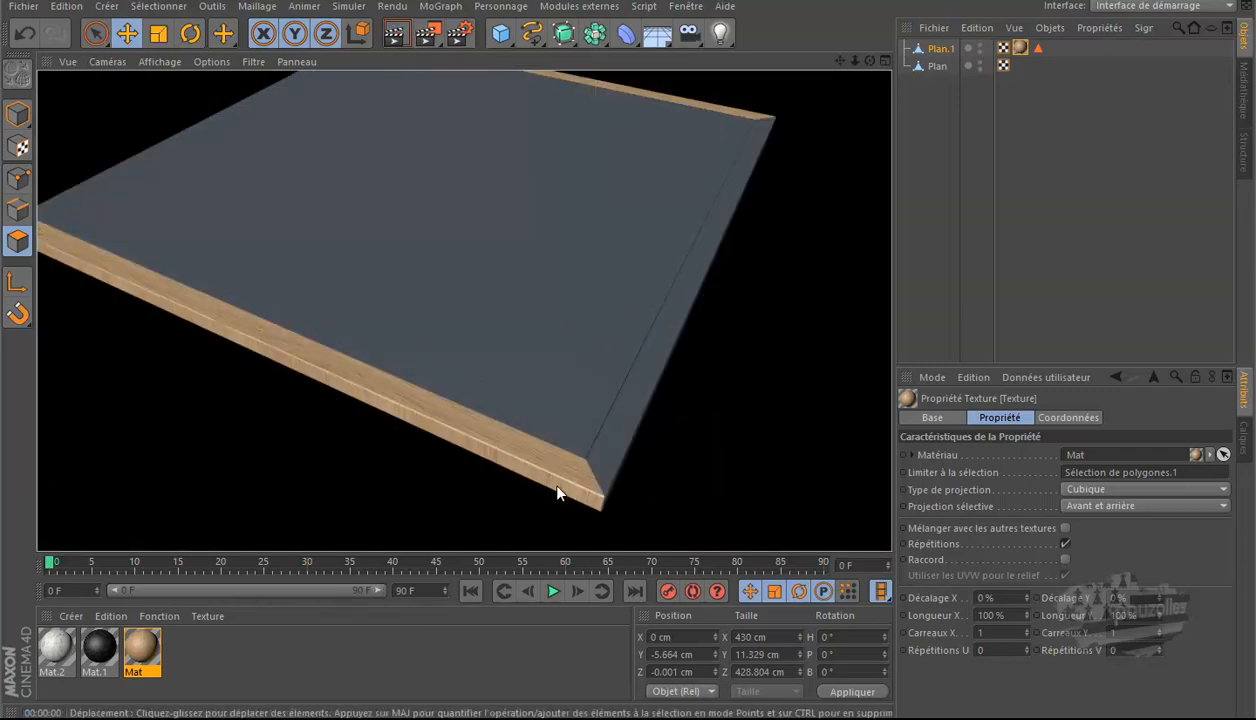
scroll(632, 418, down, 4)
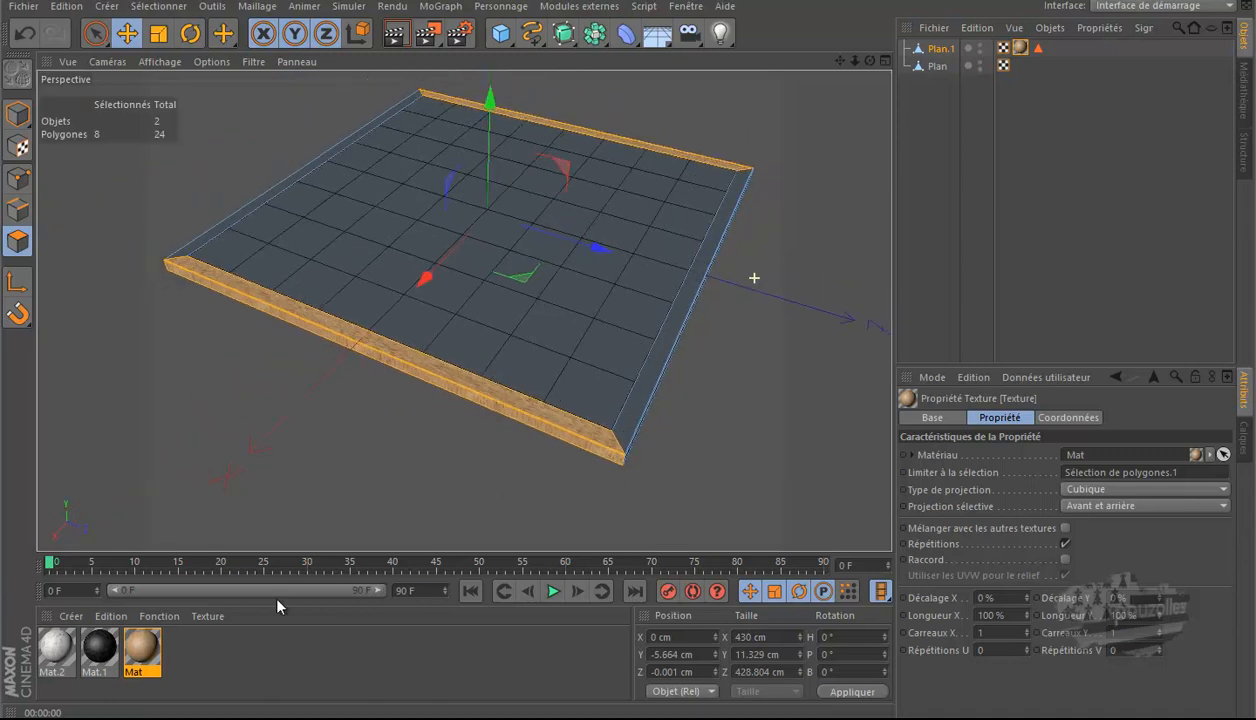
Step: Apply the wood material Mat to the frame's two untextured sides and set that texture's projection type to Cubique
click(97, 37)
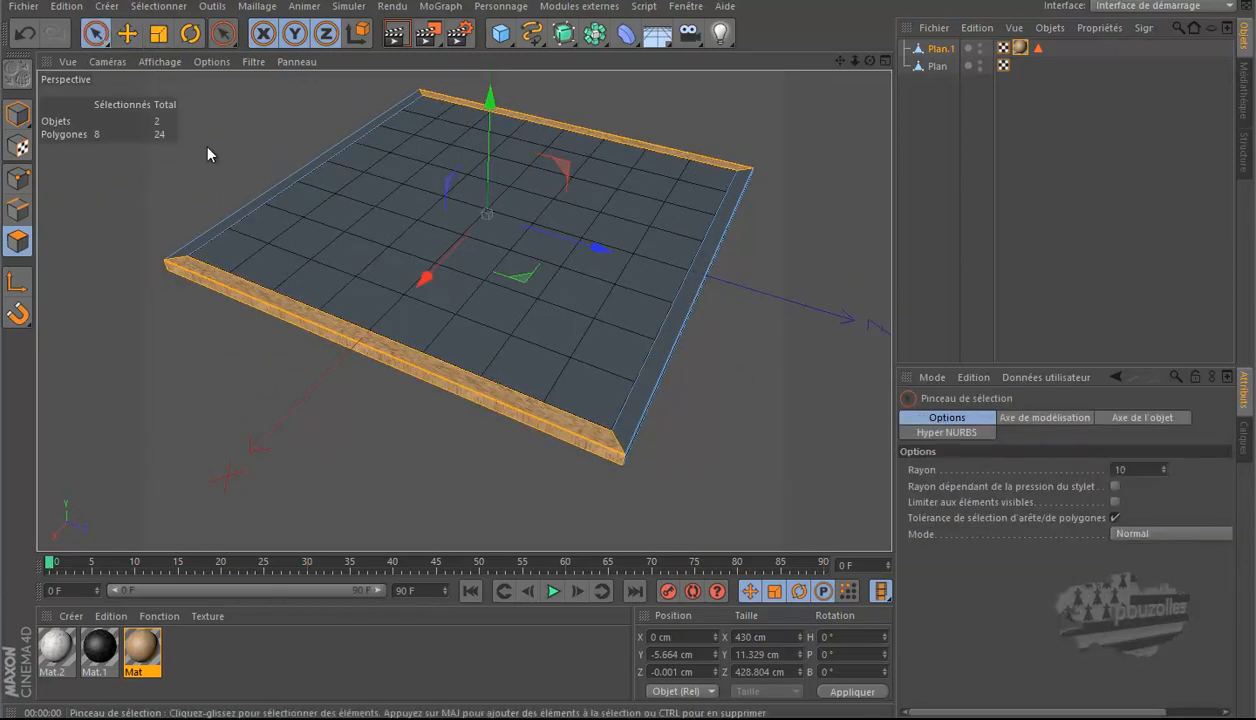
click(340, 192)
shift+click(671, 314)
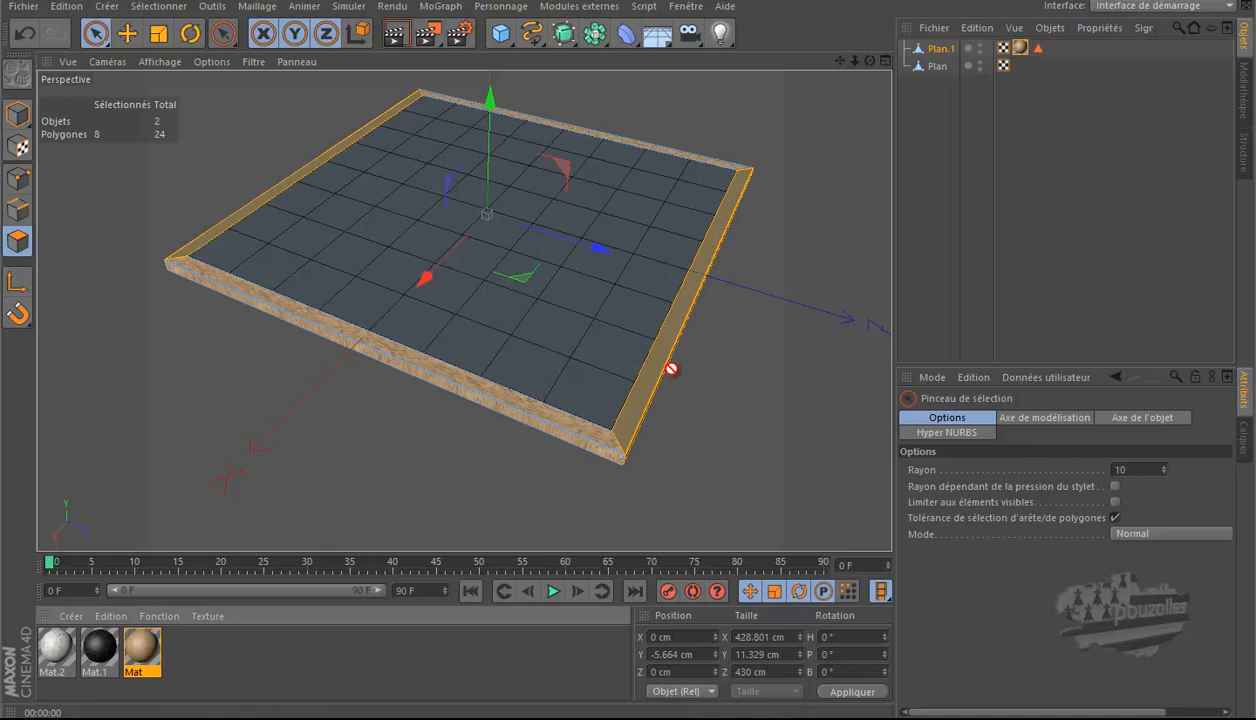
drag(663, 375, 663, 375)
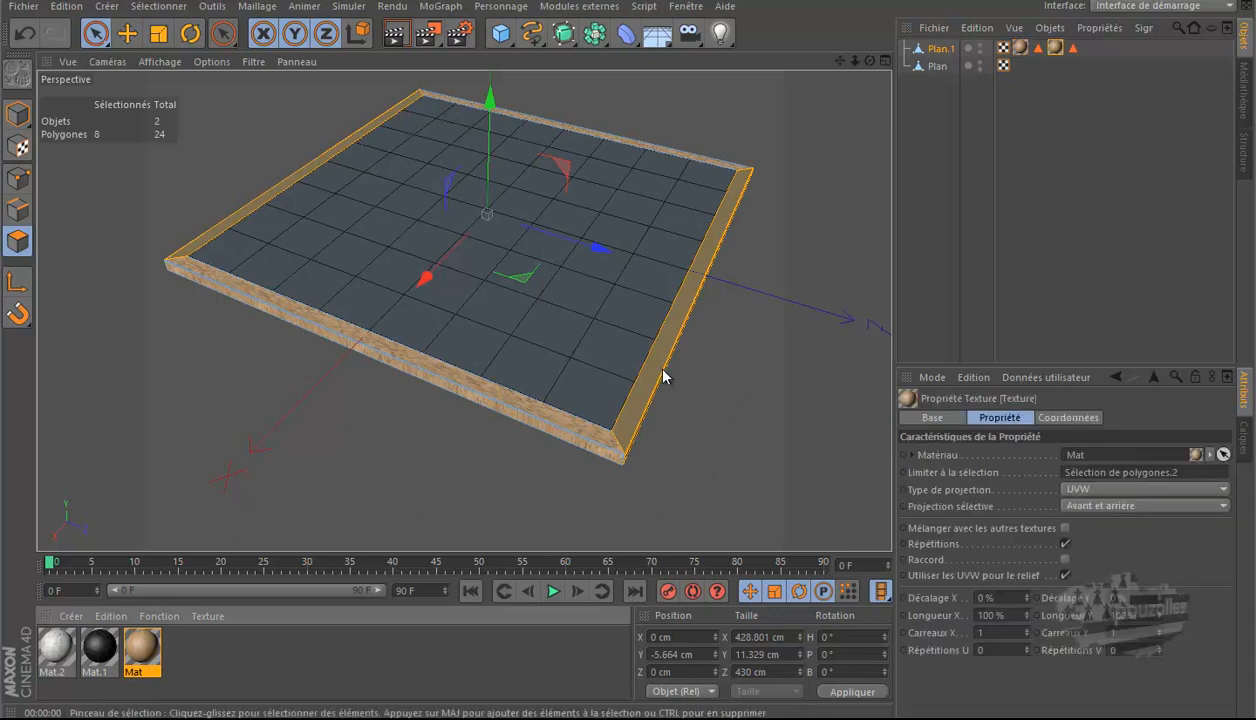
click(1122, 489)
click(1116, 559)
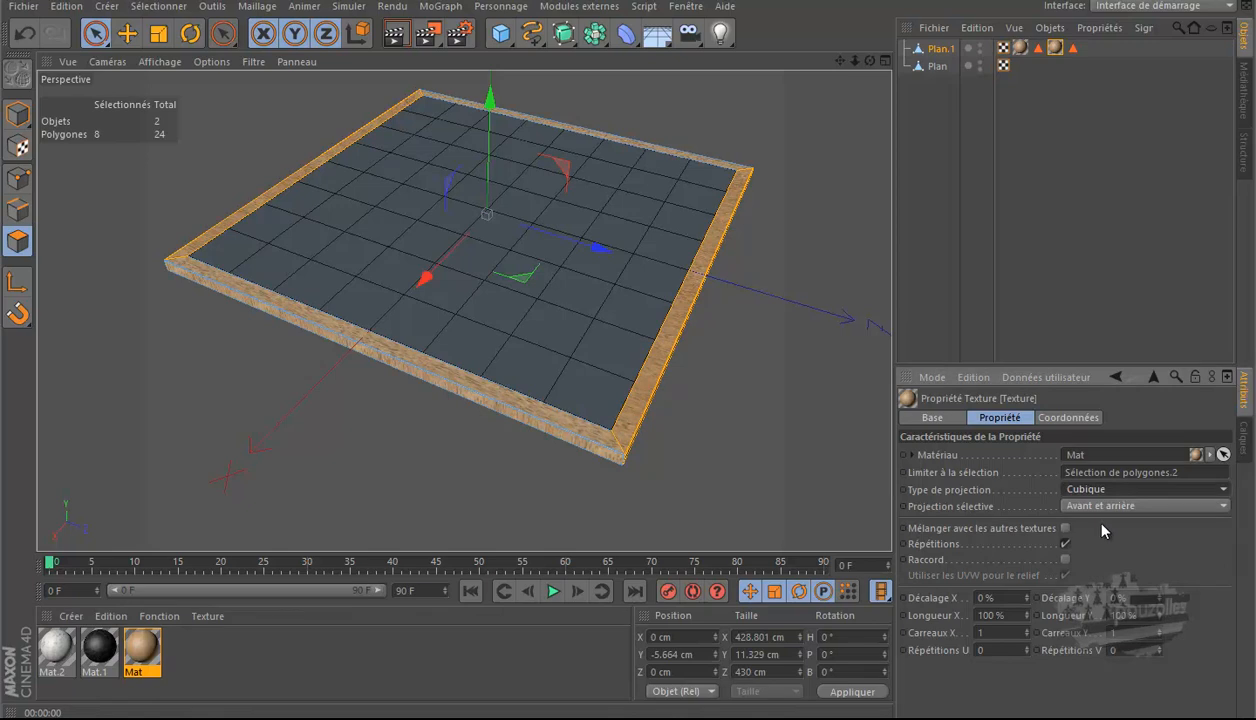
Step: Try a Rot. B rotation of 180° on the new wood texture and inspect the grain around the frame's corner
click(1068, 417)
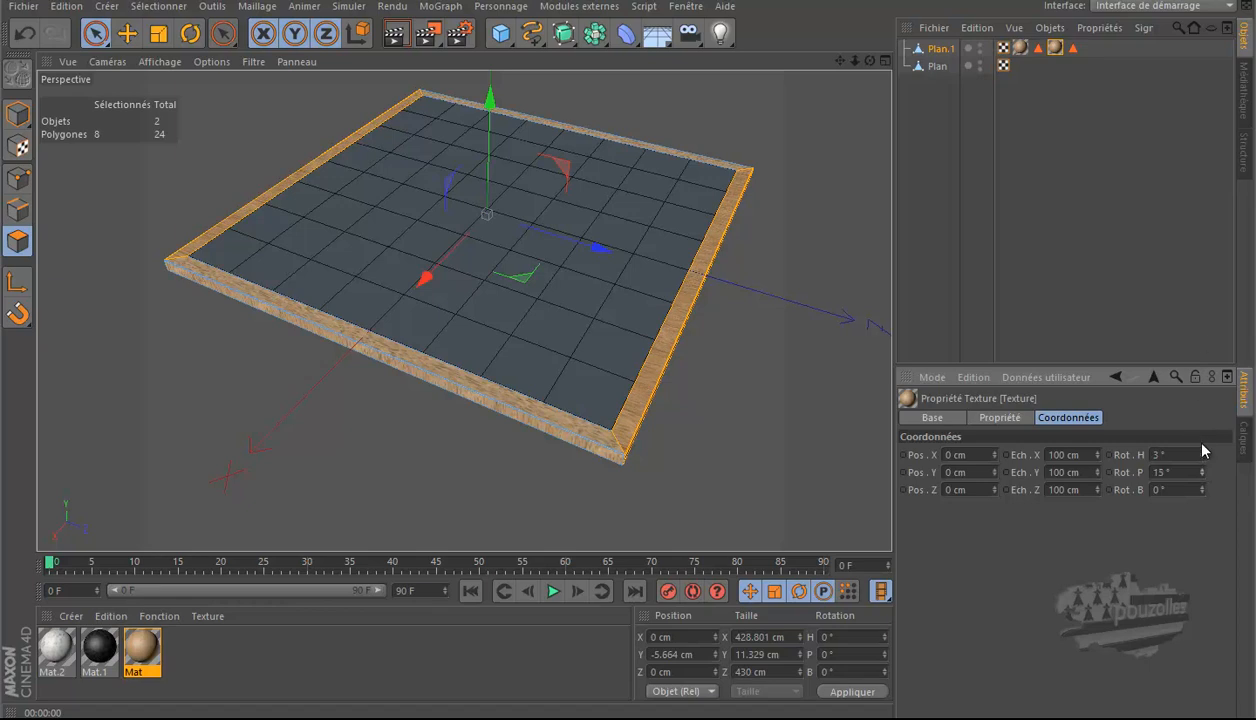
drag(1203, 492, 1173, 491)
double_click(1173, 491)
text(180)
key(Return)
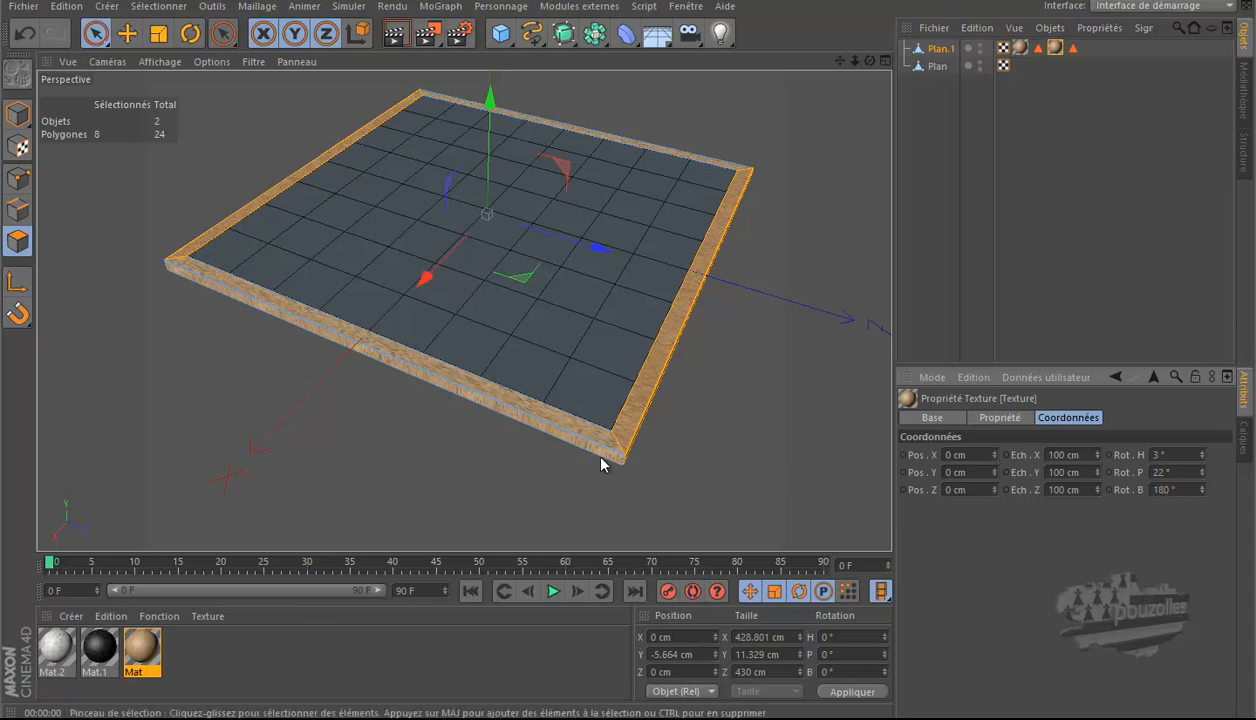
scroll(676, 418, up, 5)
scroll(652, 336, up, 1)
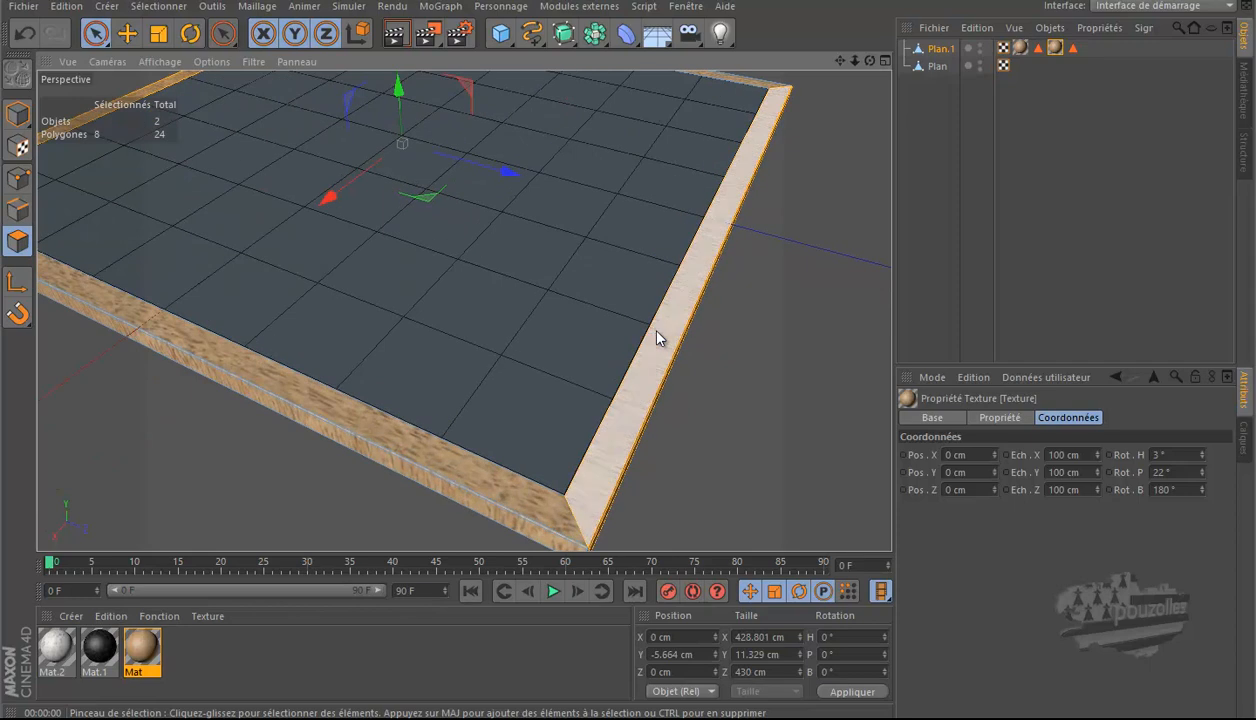
mouse_move(628, 350)
alt+mouse_down()
mouse_move(615, 343)
mouse_move(626, 346)
alt+mouse_up()
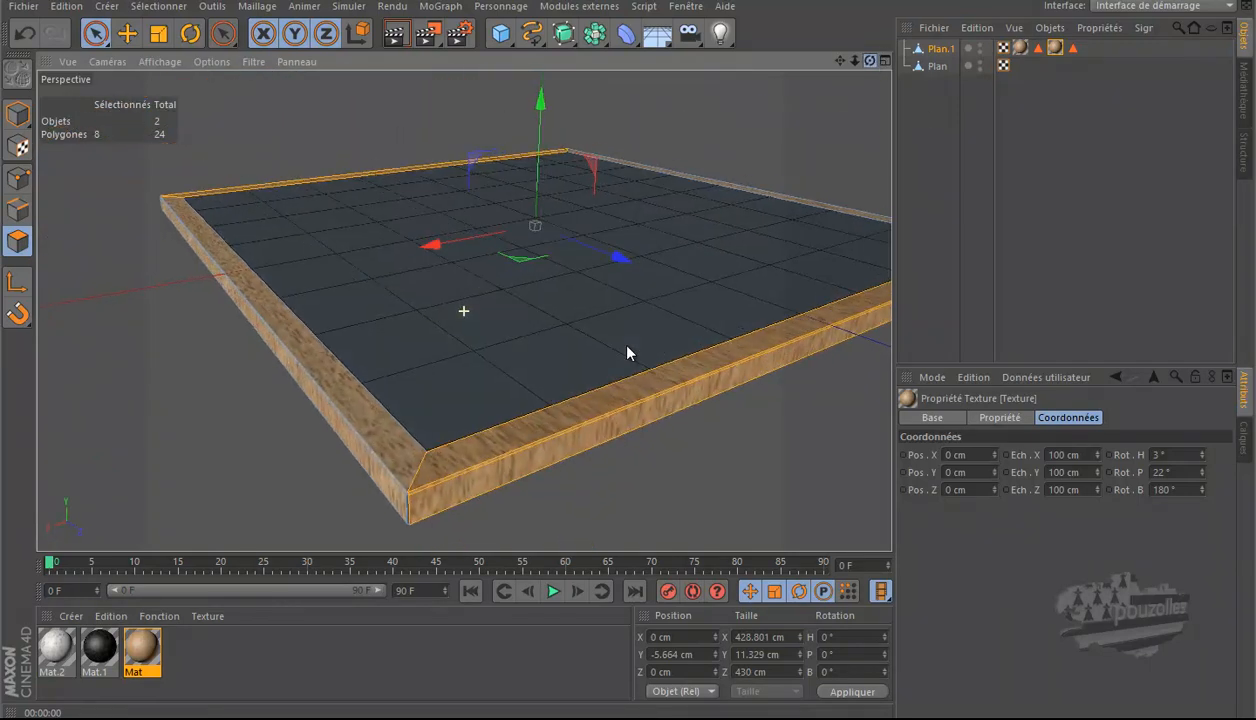
Step: Set the new wood texture's rotation to H 0°, P 0° and B 90°, and check the grain at the frame's corner
double_click(1173, 471)
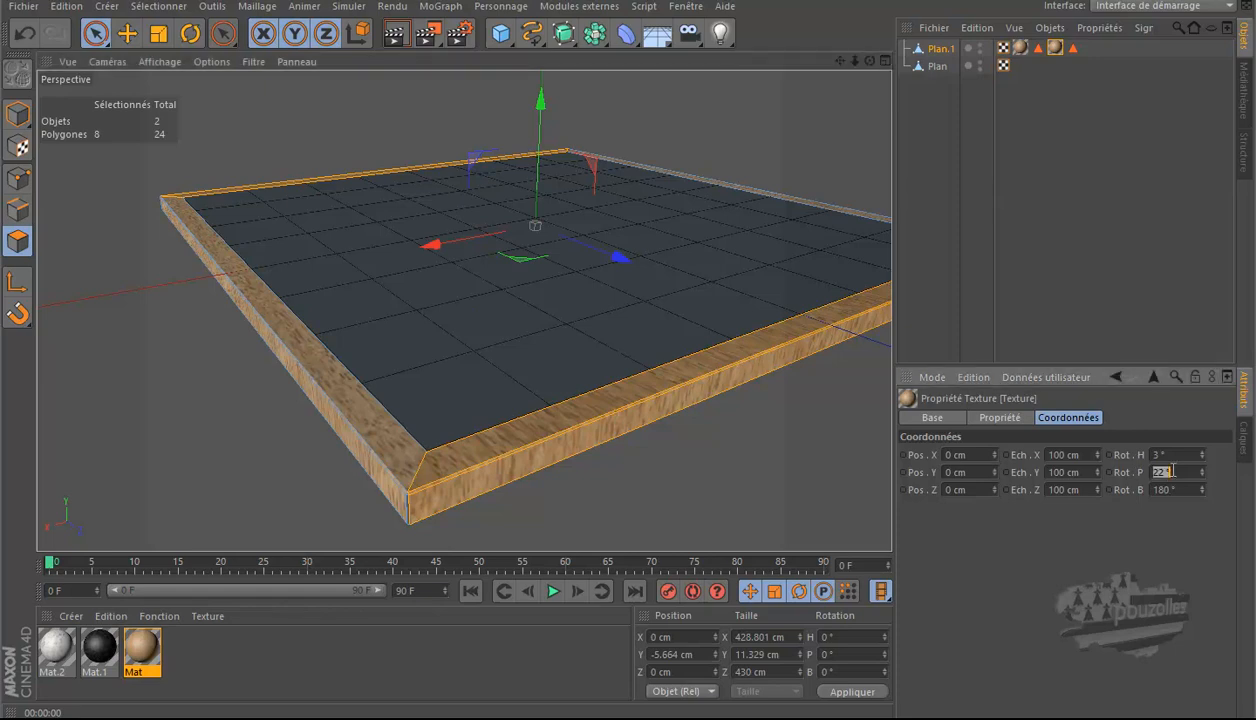
text(0)
double_click(1173, 455)
text(0)
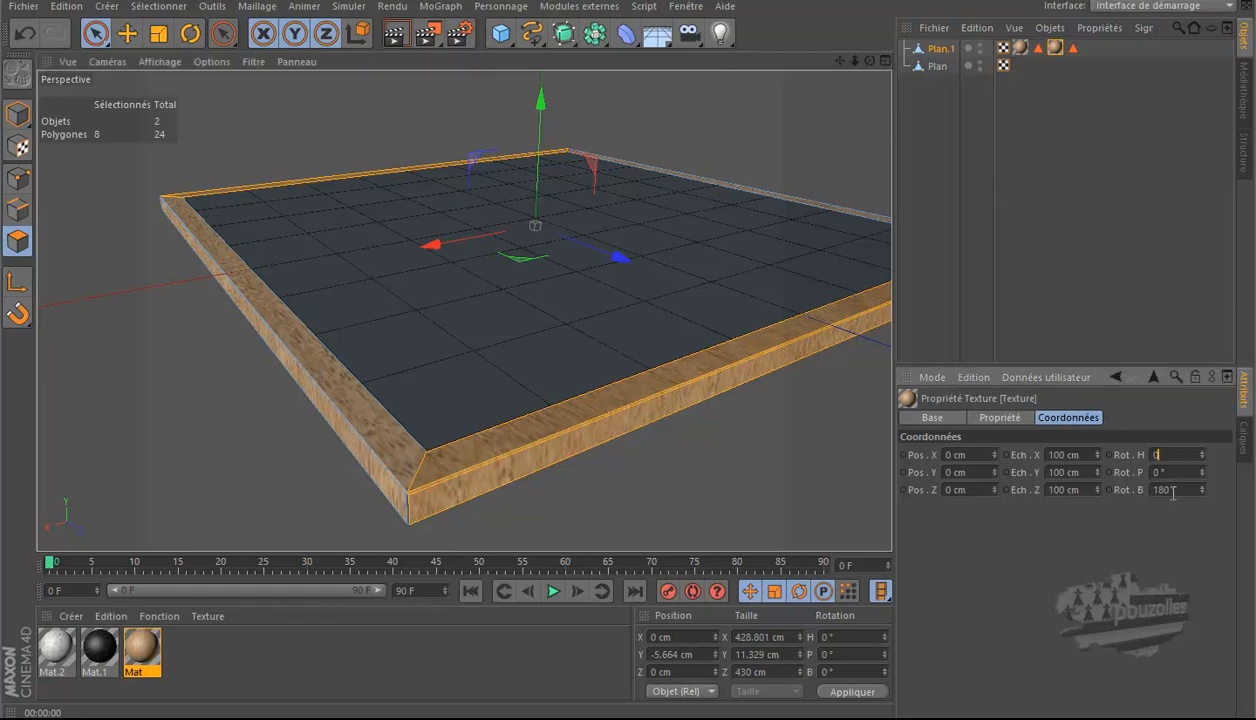
click(1173, 491)
text(180)
key(Return)
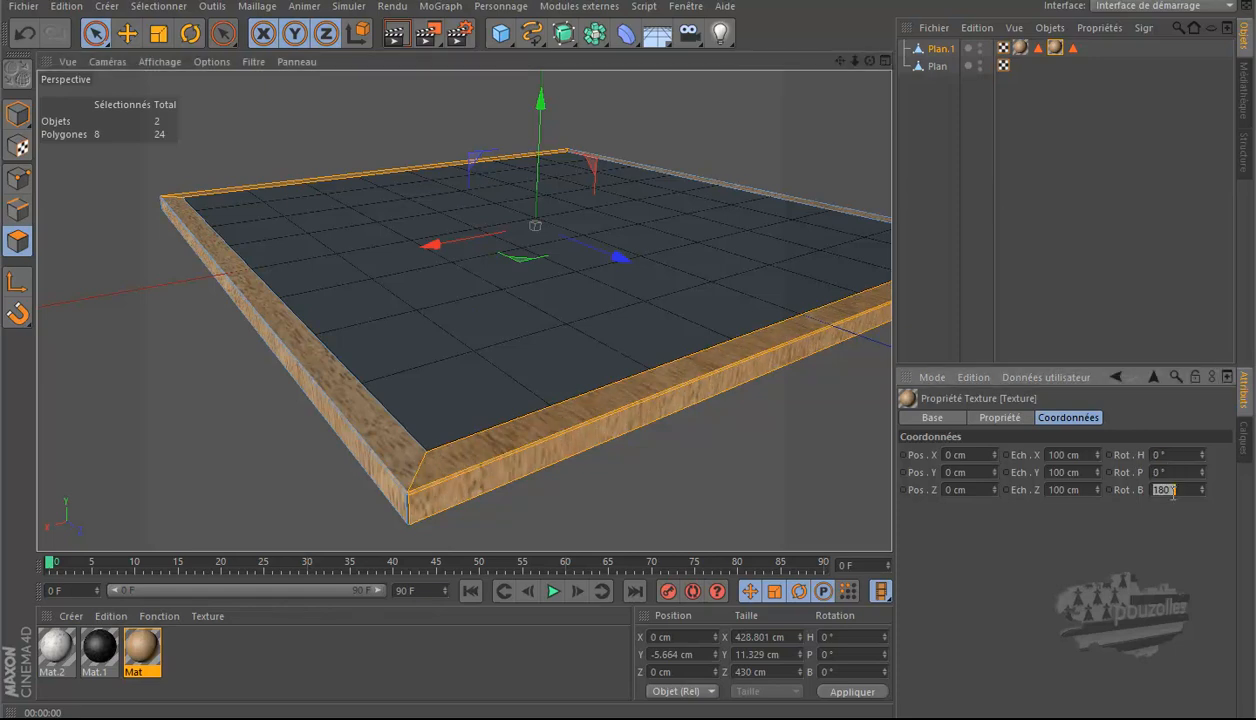
text(90)
alt+right_drag(613, 507, 446, 510)
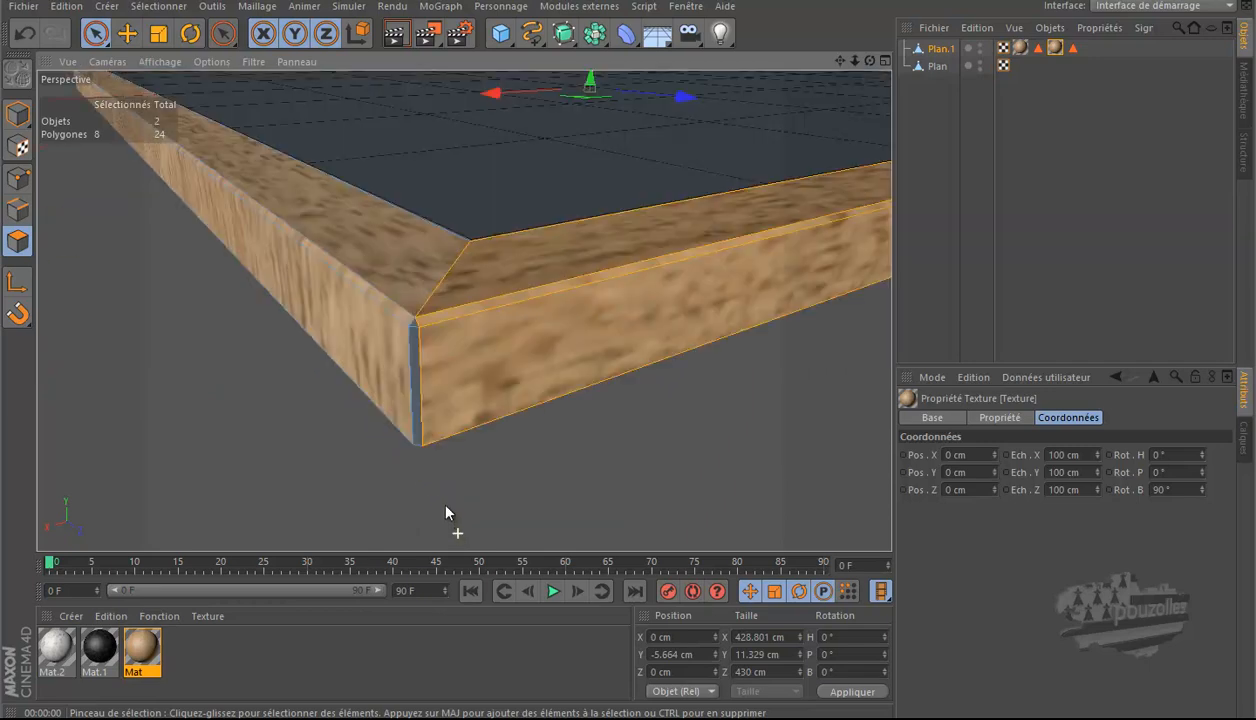
scroll(446, 508, down, 3)
scroll(425, 419, up, 2)
scroll(425, 418, up, 2)
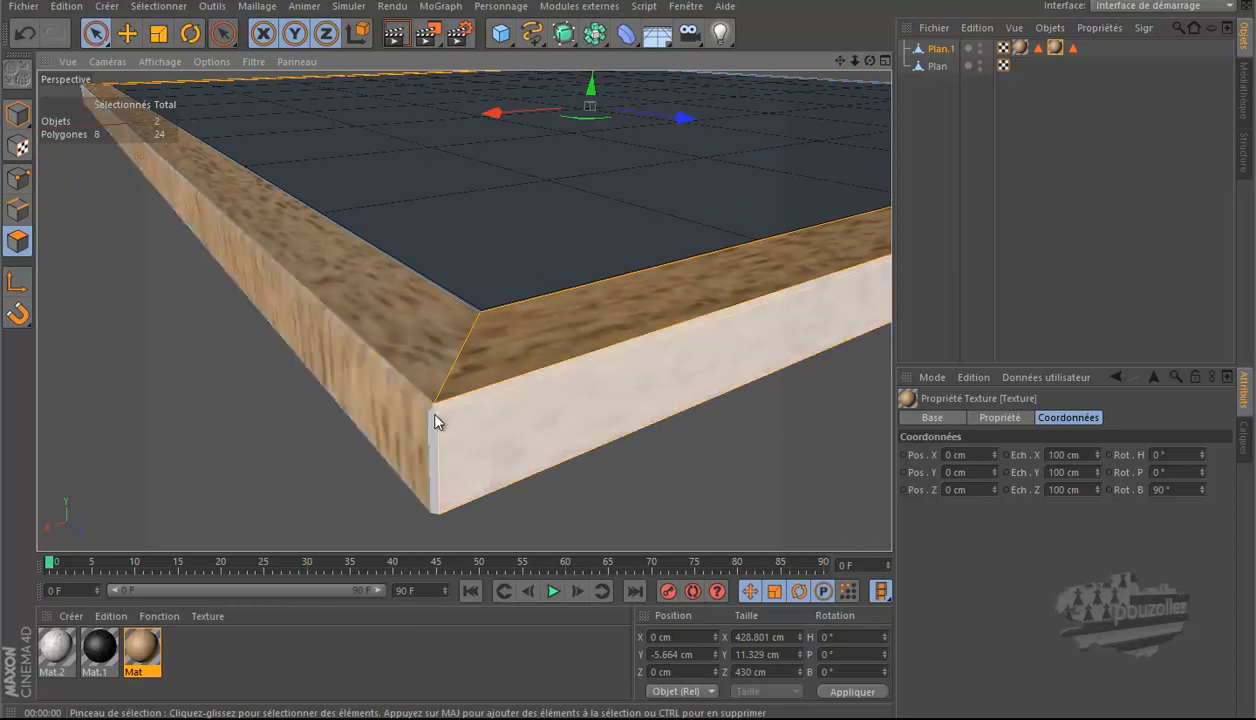
alt+right_drag(456, 451, 280, 470)
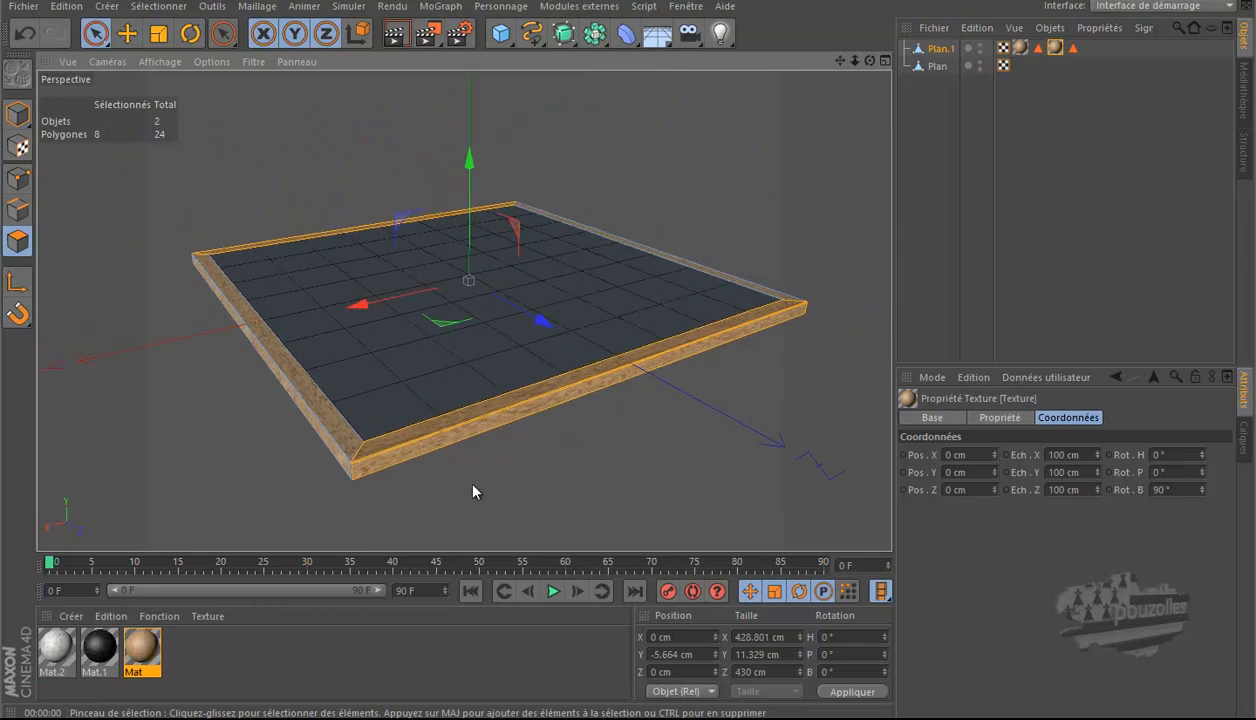
Step: On the Plan object, select alternating squares in the two nearest rows of the board, starting with the near corner square
click(936, 66)
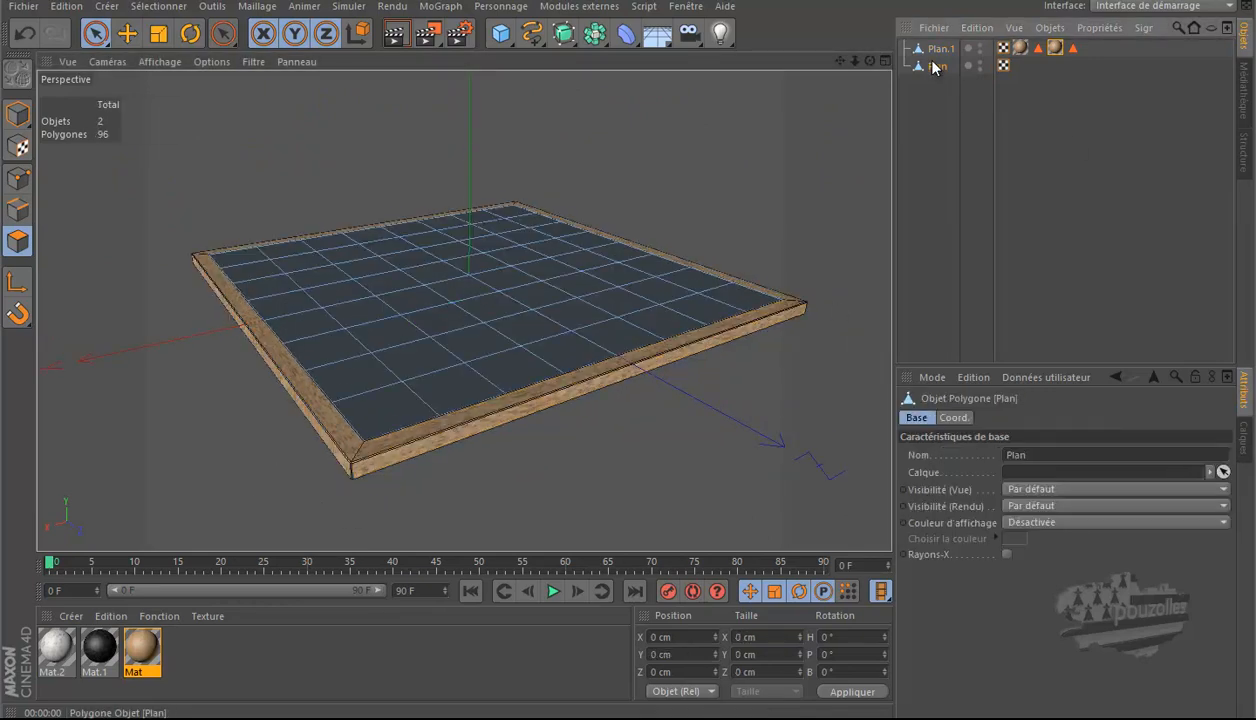
drag(872, 60, 681, 347)
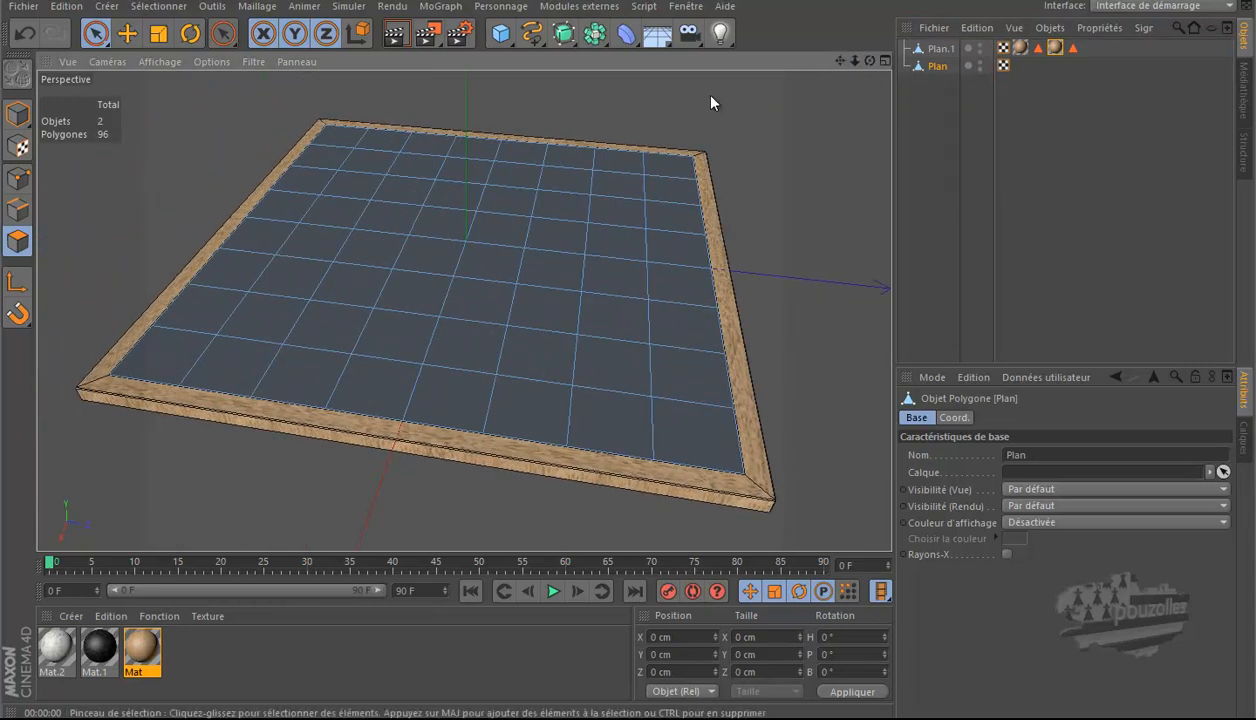
click(160, 360)
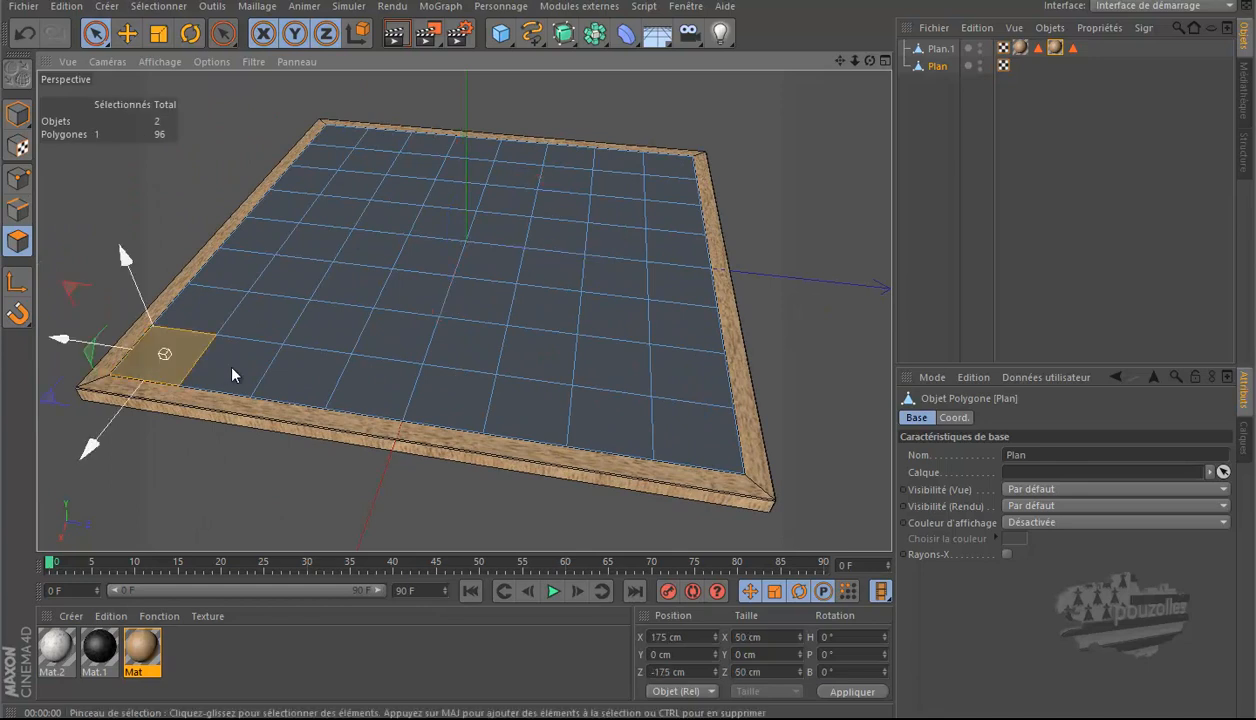
shift+click(297, 388)
shift+click(455, 398)
shift+click(623, 428)
shift+click(681, 373)
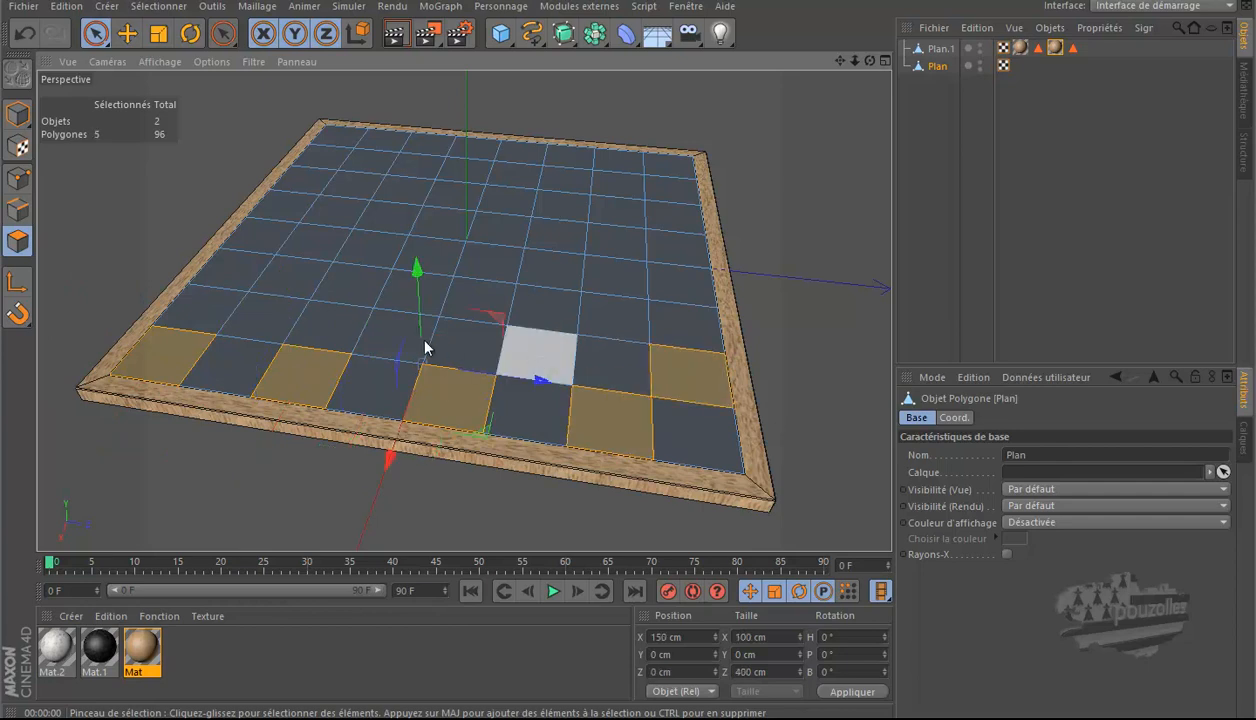
shift+click(531, 345)
shift+click(398, 340)
shift+click(258, 314)
Step: Add the alternating squares of the third and fourth rows to the polygon selection on Plan
shift+click(355, 288)
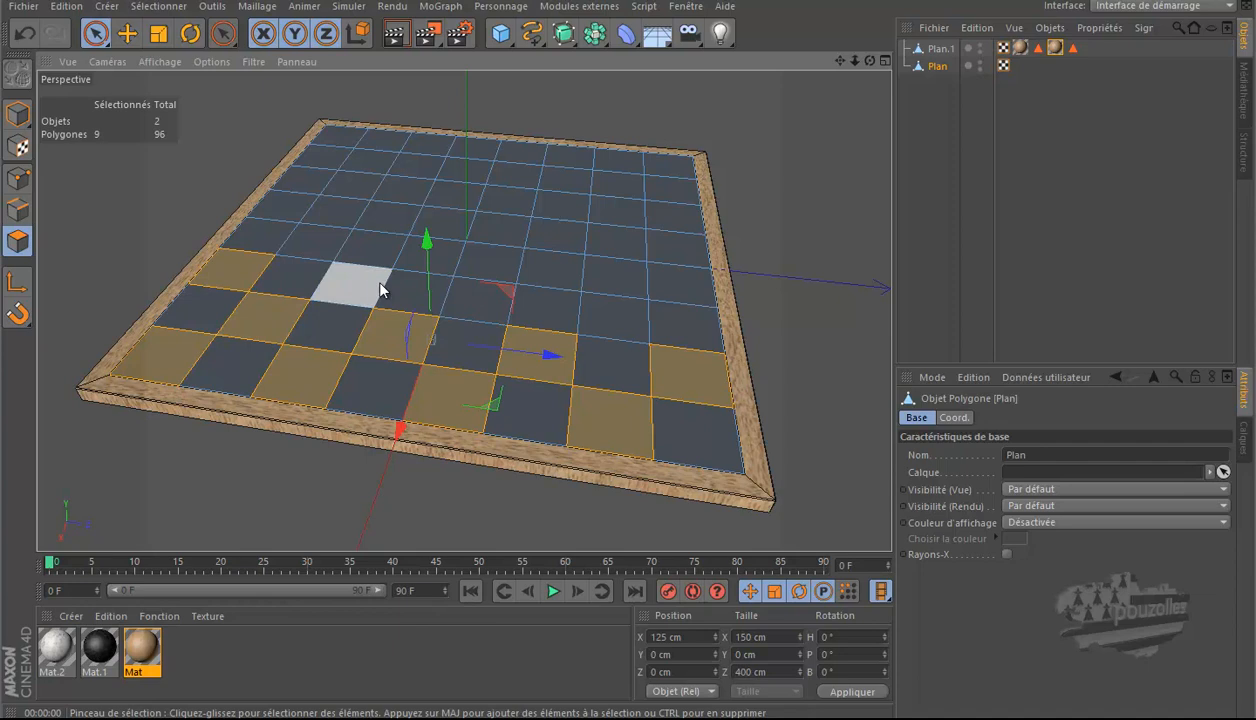
shift+click(480, 305)
shift+click(614, 316)
shift+click(680, 283)
shift+click(530, 262)
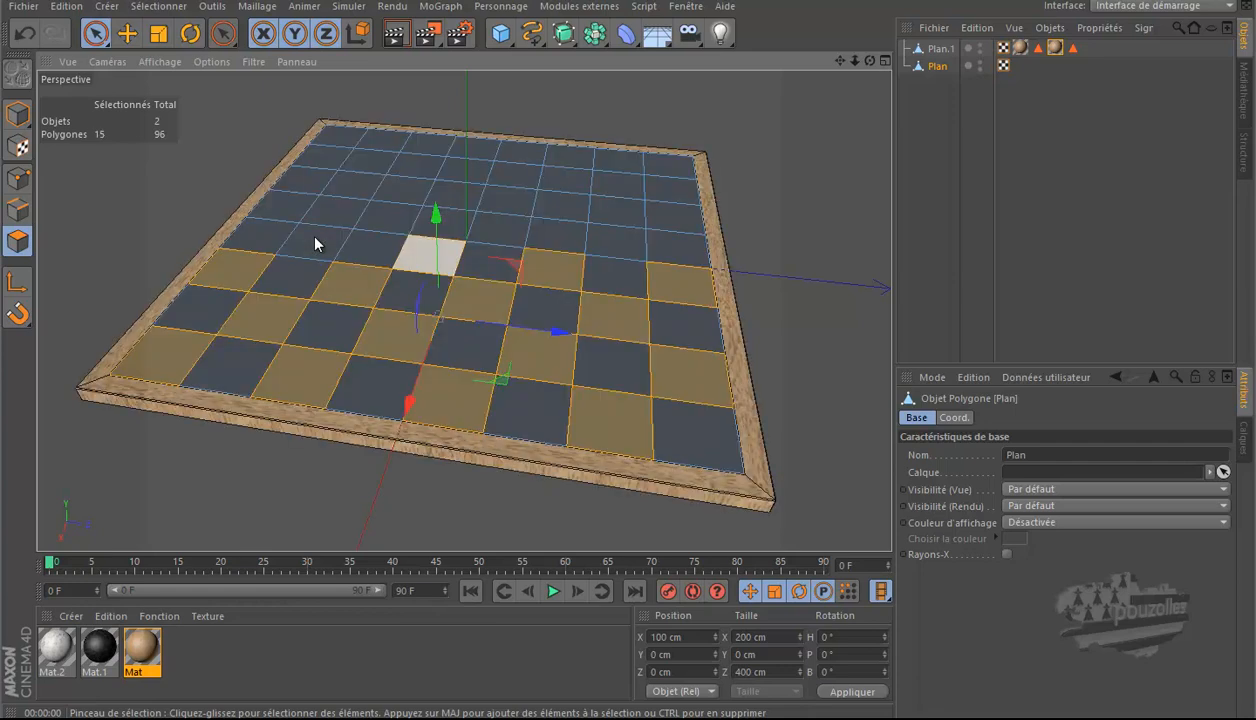
shift+click(308, 236)
Step: Extend the checkered polygon selection on Plan with the alternating squares of the fifth and sixth rows
shift+click(277, 208)
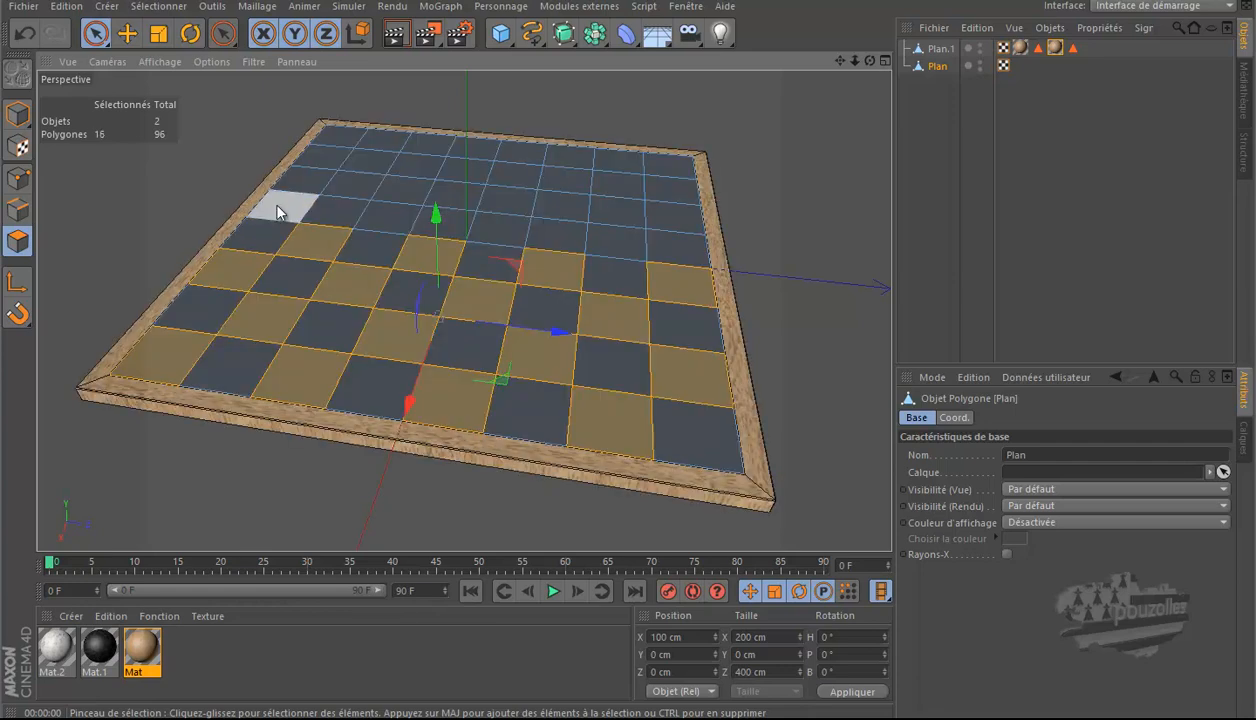
shift+click(380, 212)
shift+click(498, 232)
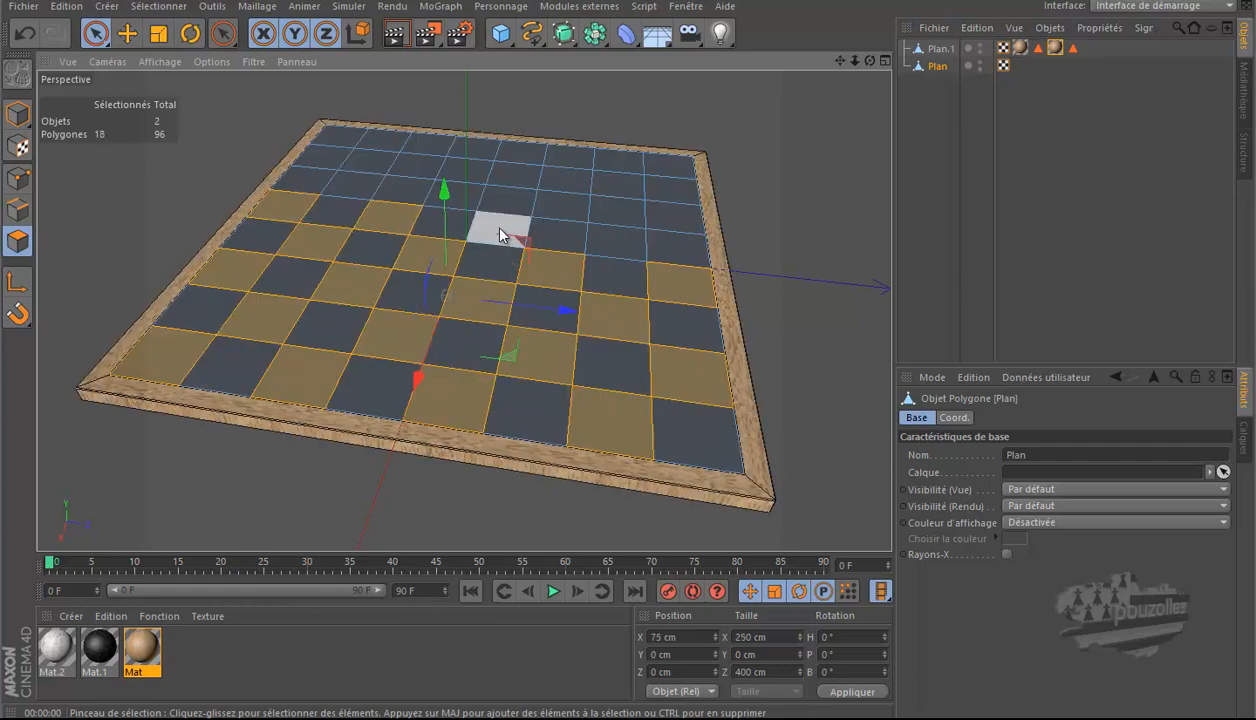
shift+click(602, 240)
shift+click(671, 219)
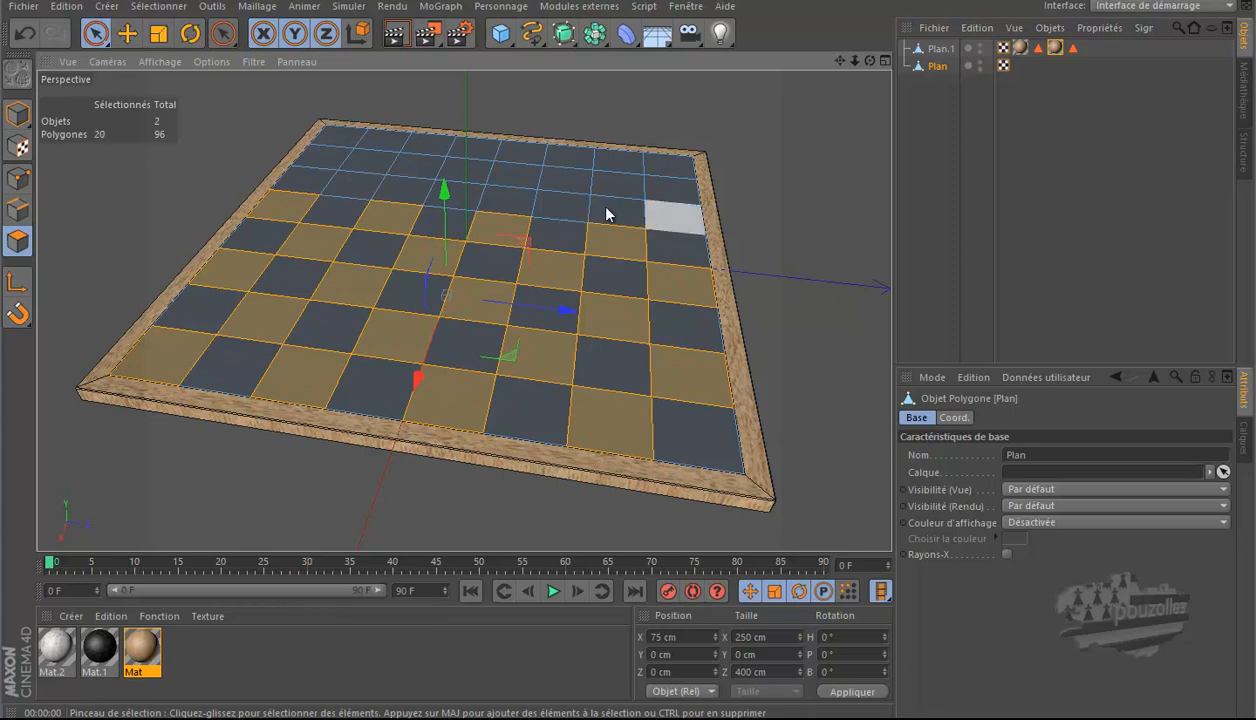
shift+click(556, 205)
shift+click(447, 200)
shift+click(444, 198)
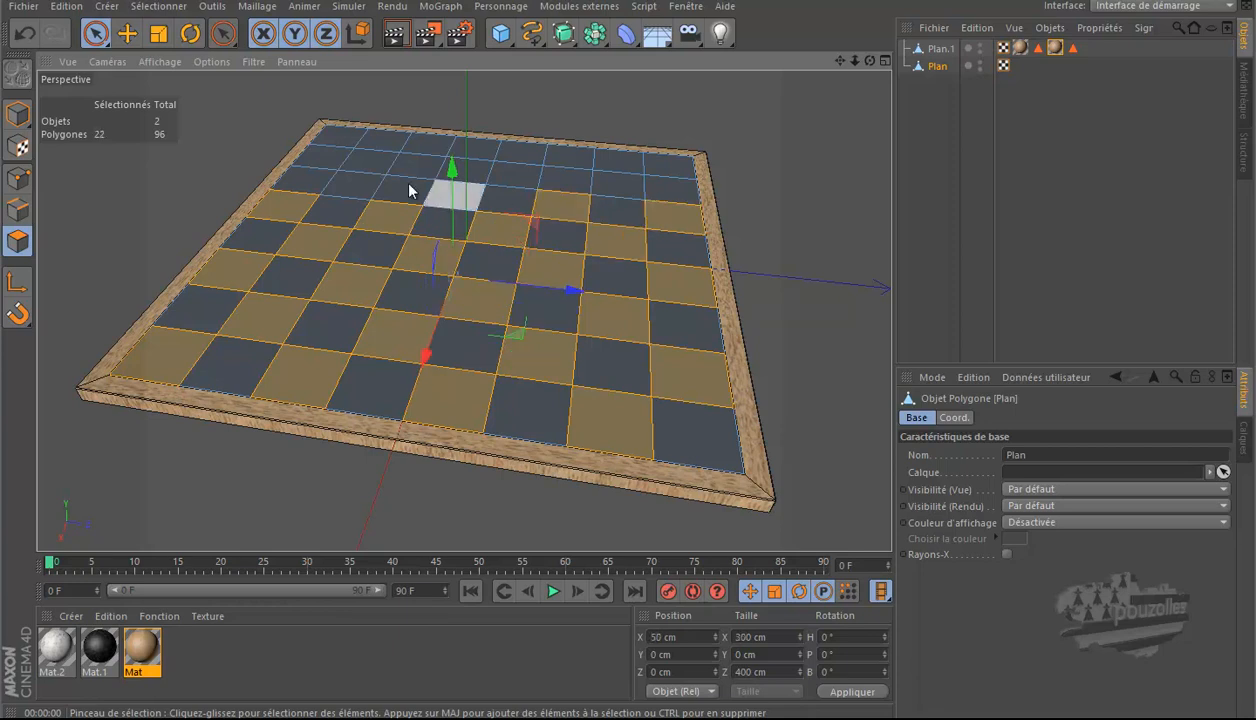
shift+click(348, 183)
Step: Add the first alternating squares of the two farthest rows to the polygon selection on Plan
shift+click(327, 153)
ctrl+click(336, 135)
shift+click(384, 139)
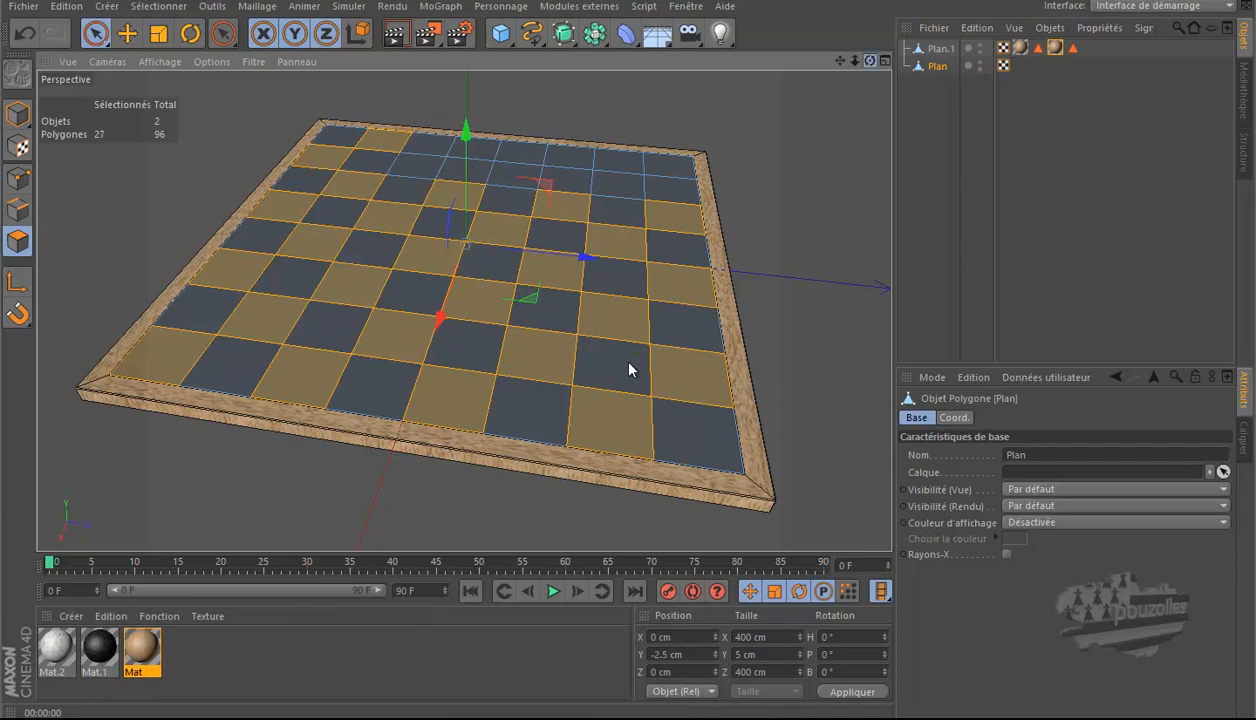
Step: With the Move tool, add the remaining alternating squares of the two farthest rows to complete the checkered selection on Plan
scroll(629, 358, up, 3)
drag(631, 404, 632, 395)
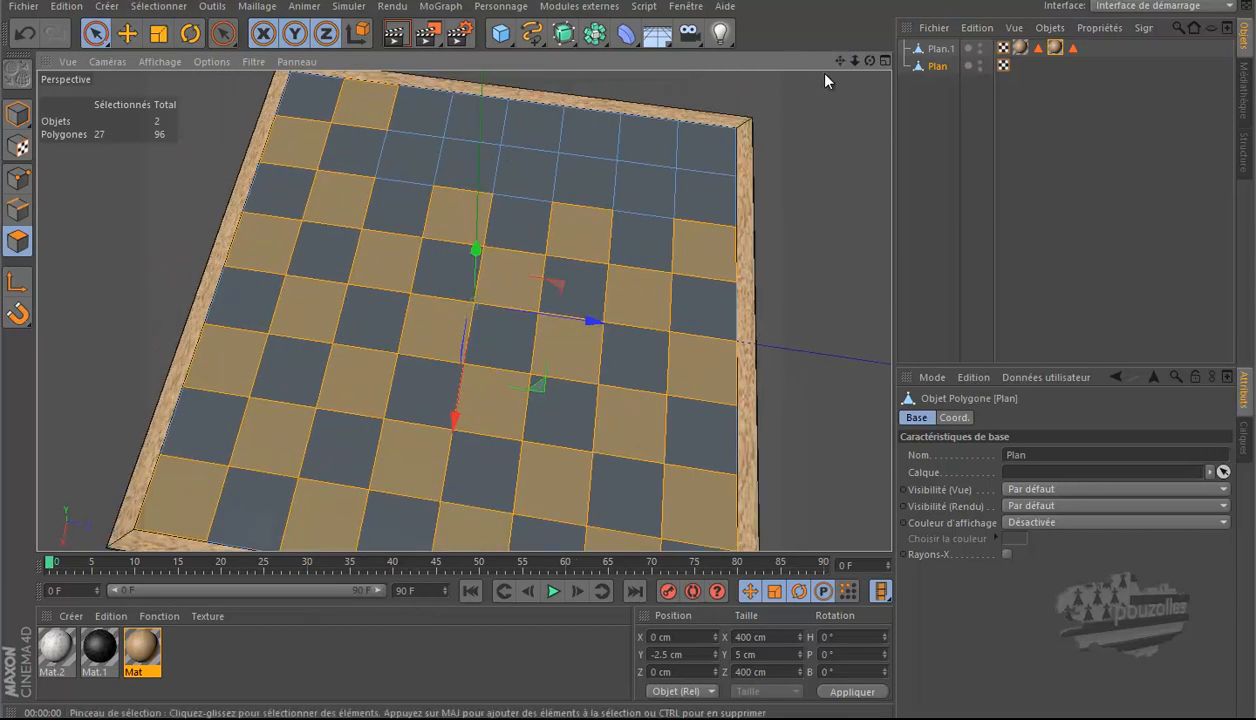
click(869, 61)
drag(602, 305, 746, 109)
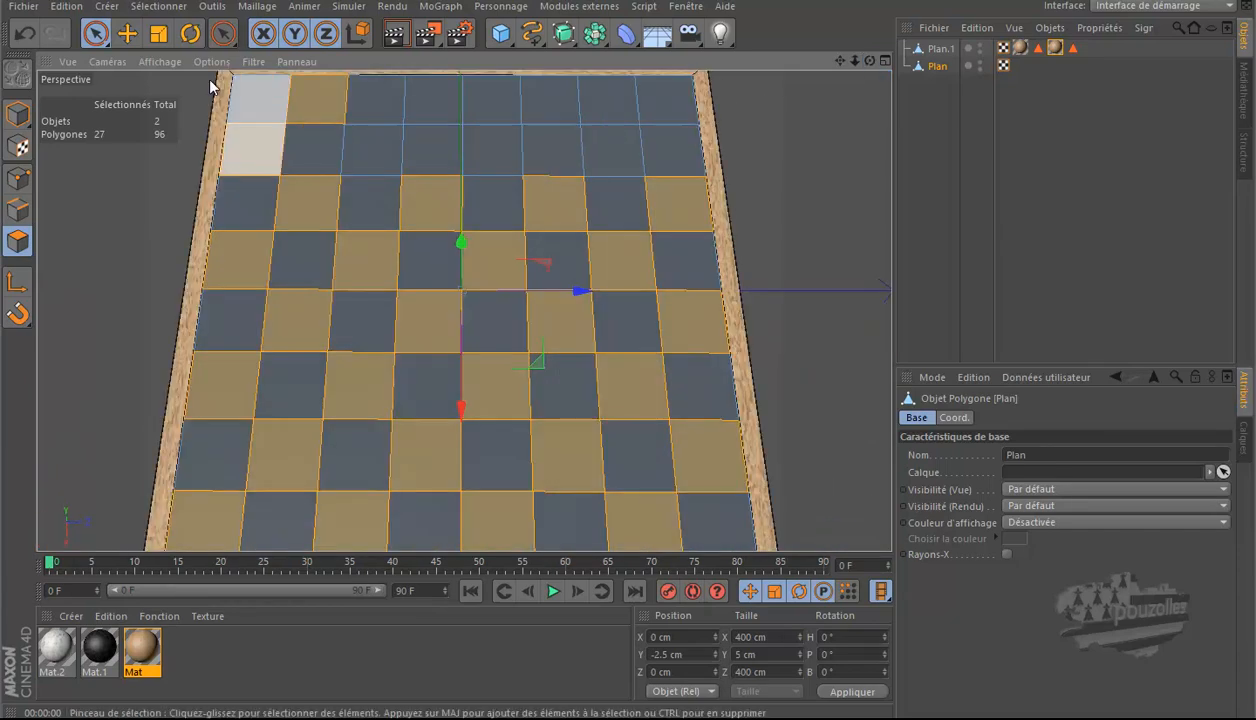
click(127, 33)
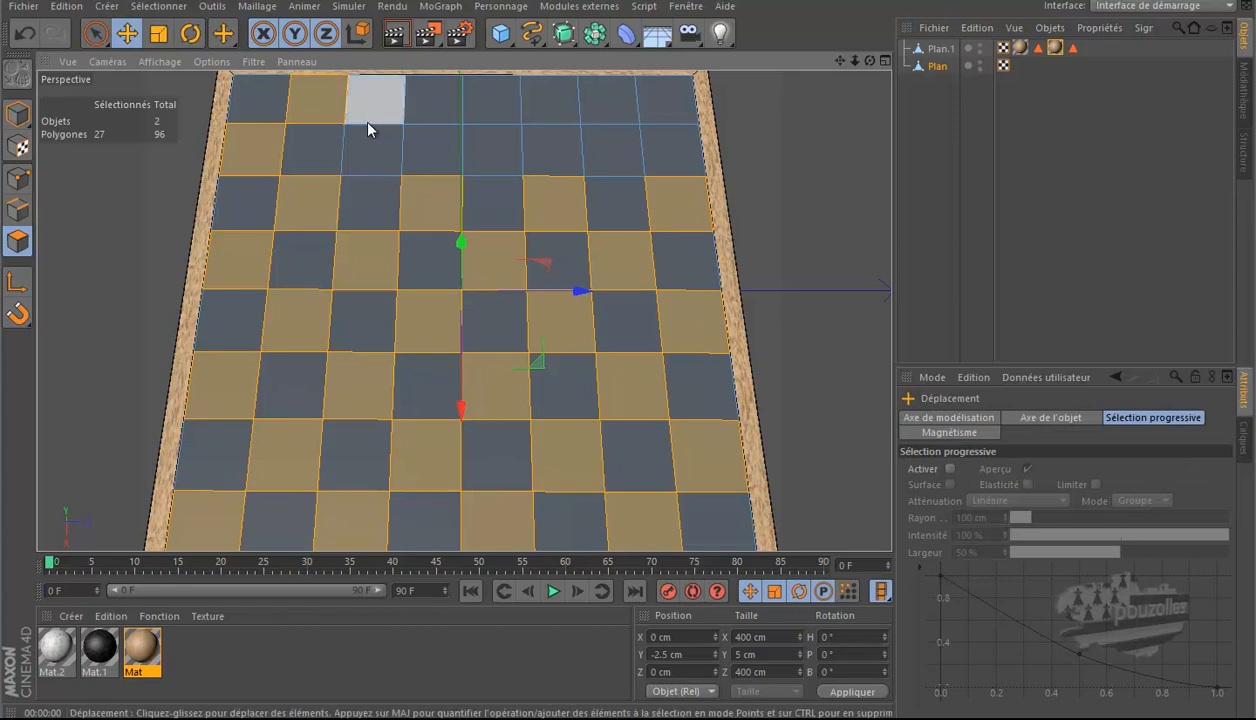
shift+click(372, 148)
shift+click(441, 108)
shift+click(485, 138)
shift+click(541, 86)
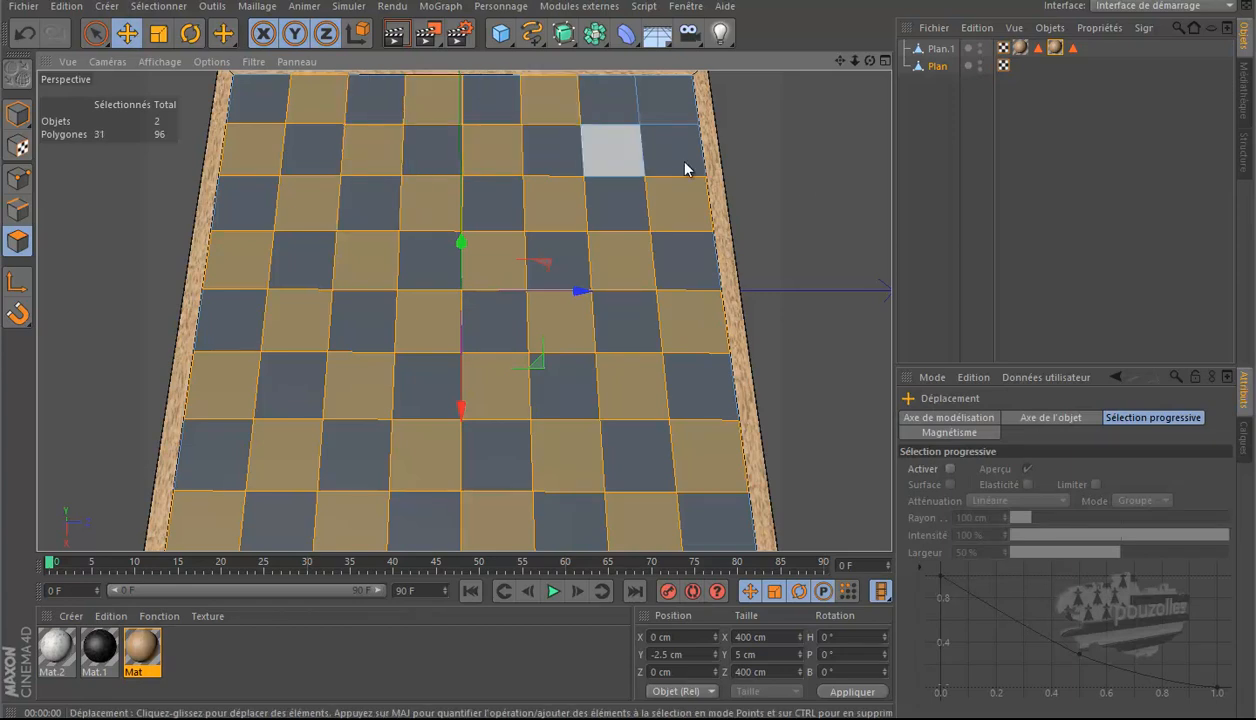
scroll(815, 192, down, 4)
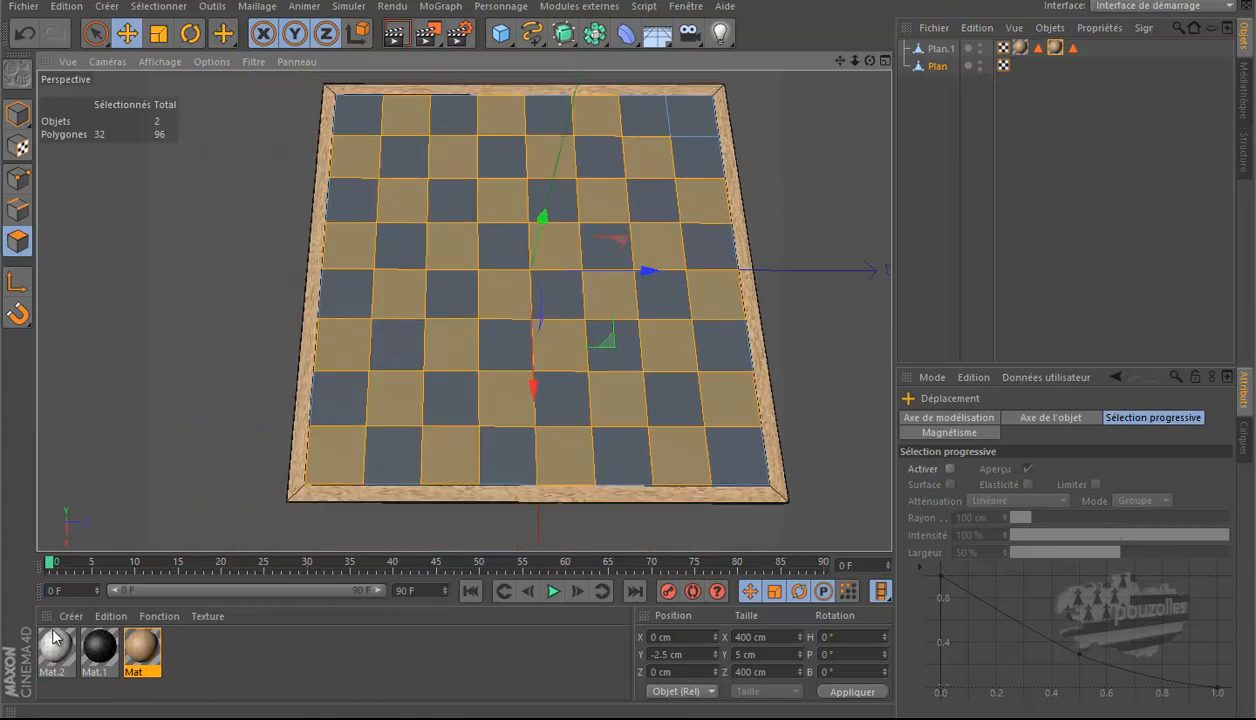
shift+click(694, 118)
Step: Apply the marble material Mat.2 to the selected squares with Cubique projection and render the view
drag(58, 655, 340, 457)
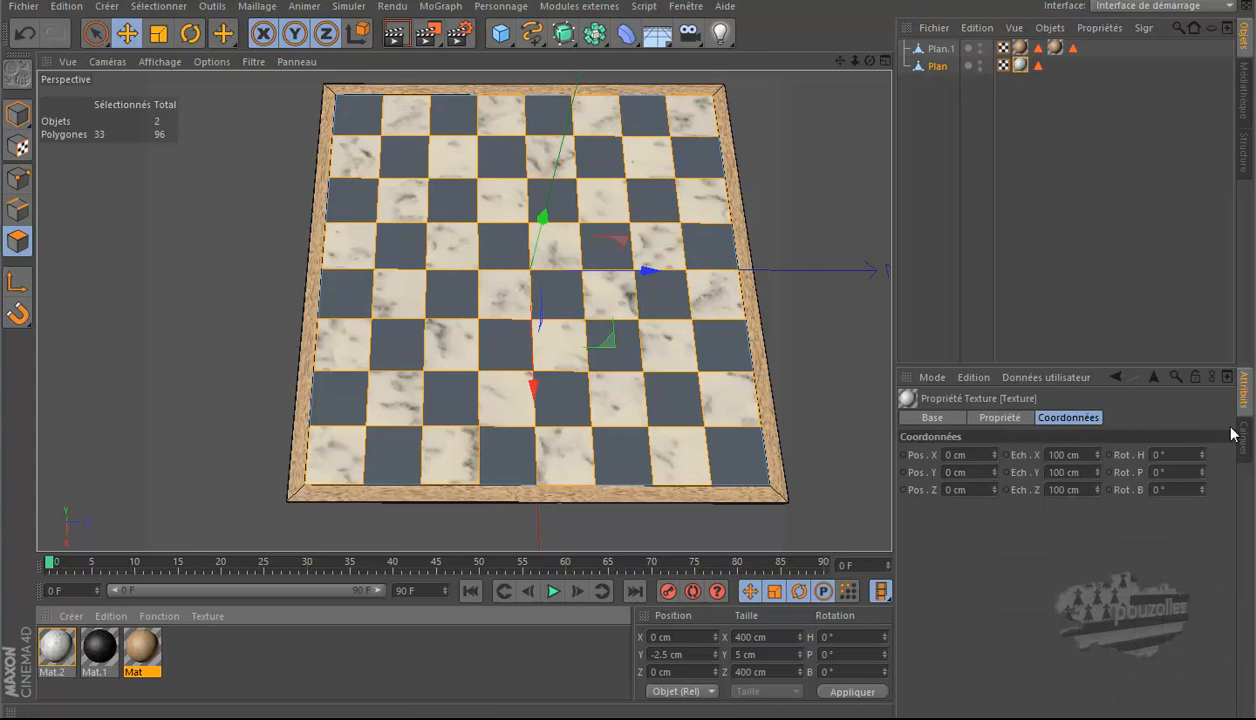
click(1001, 418)
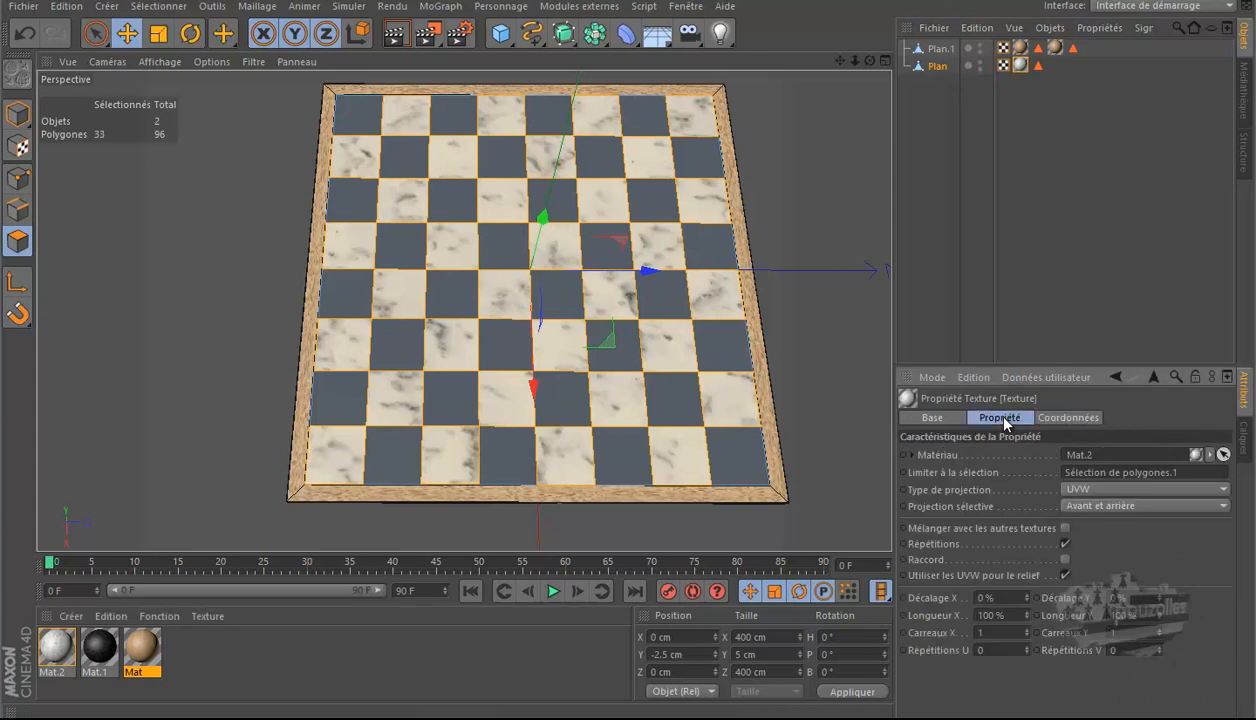
click(1104, 489)
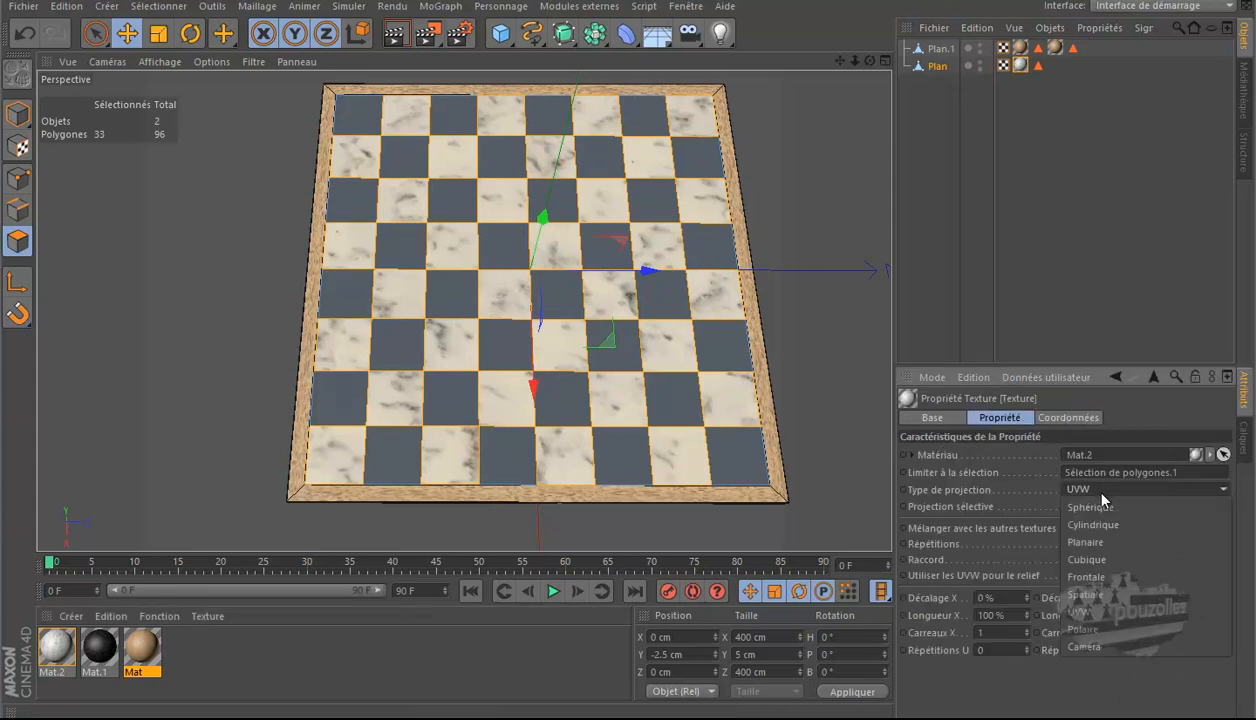
click(1090, 560)
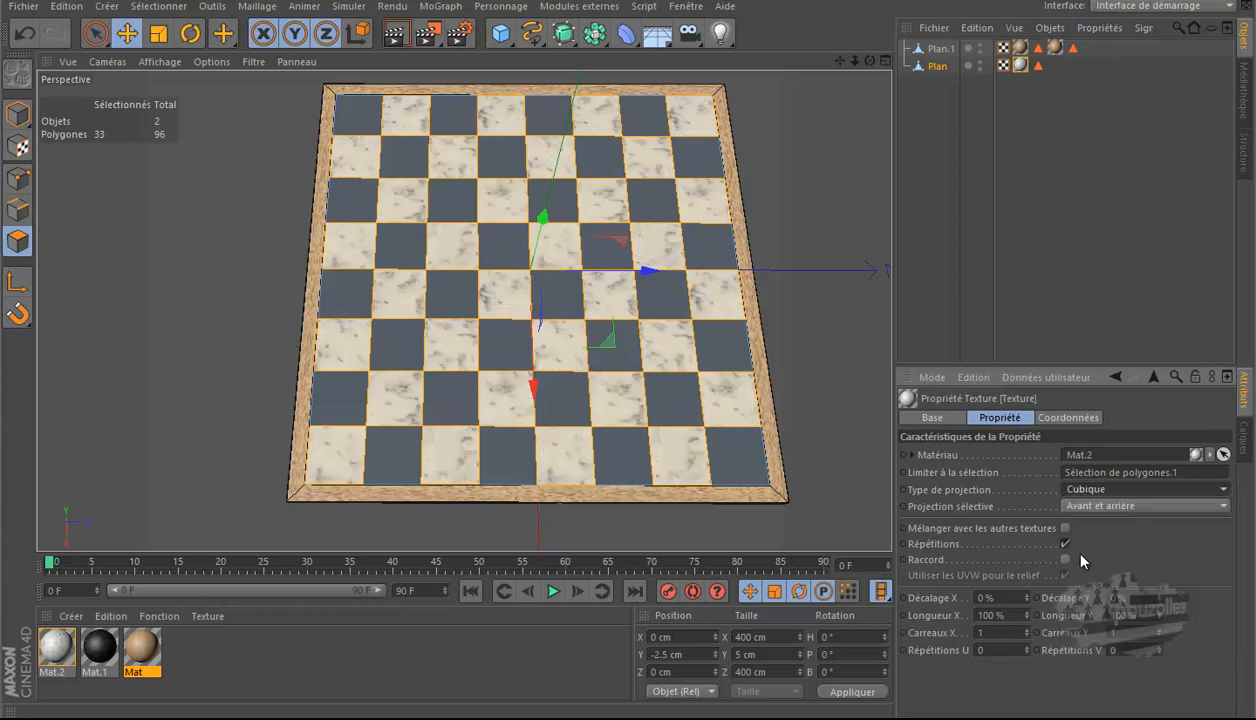
click(395, 33)
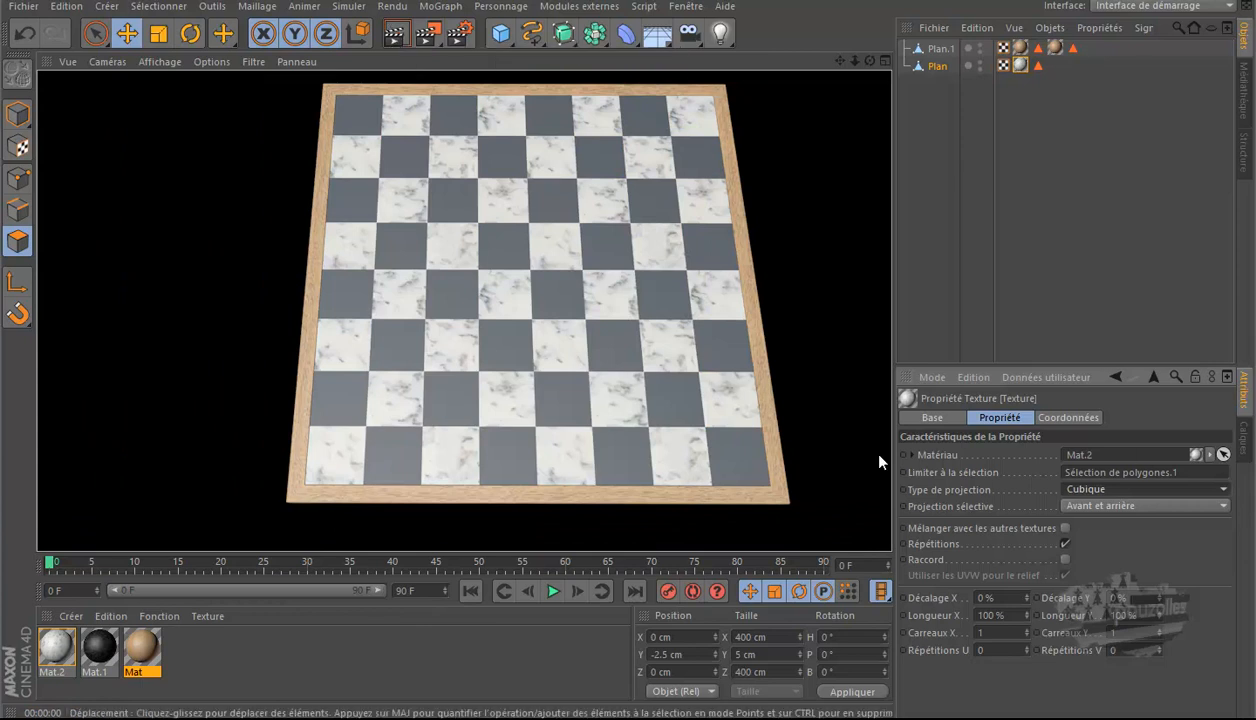
Step: Set the marble texture's Longueur X and Longueur Y to 200 % and render the view again
click(1009, 617)
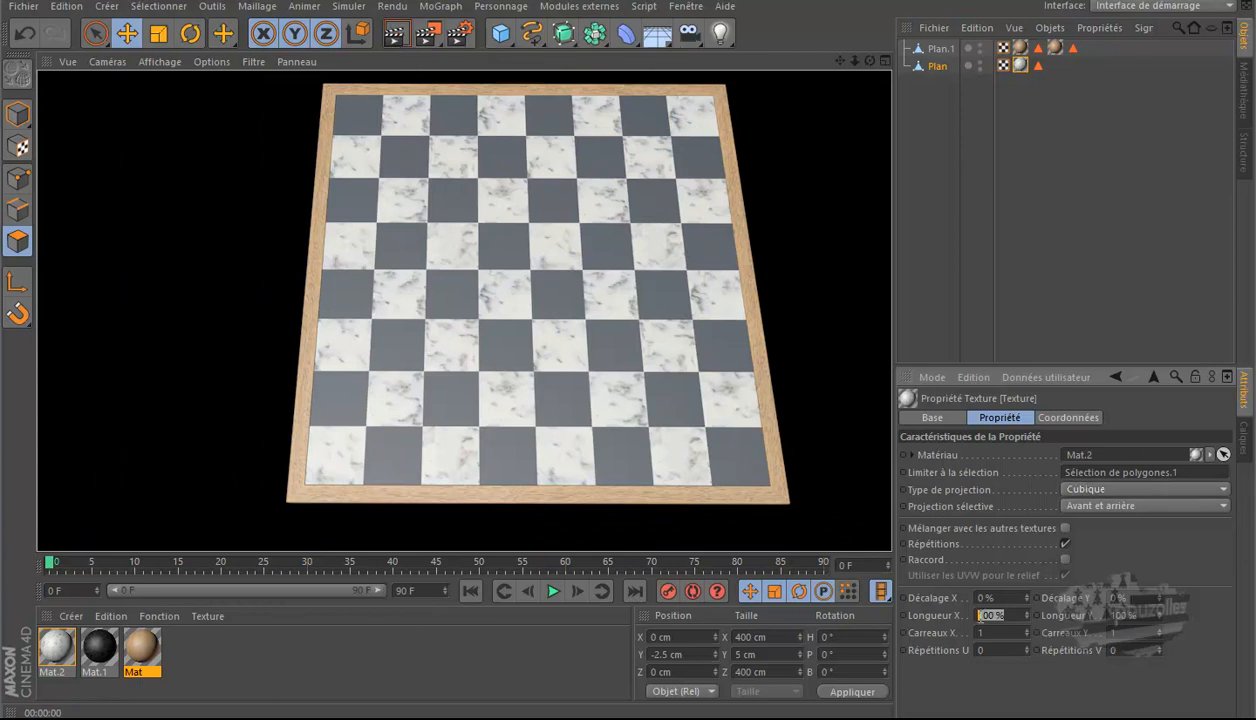
text(200)
click(1118, 615)
text(2)
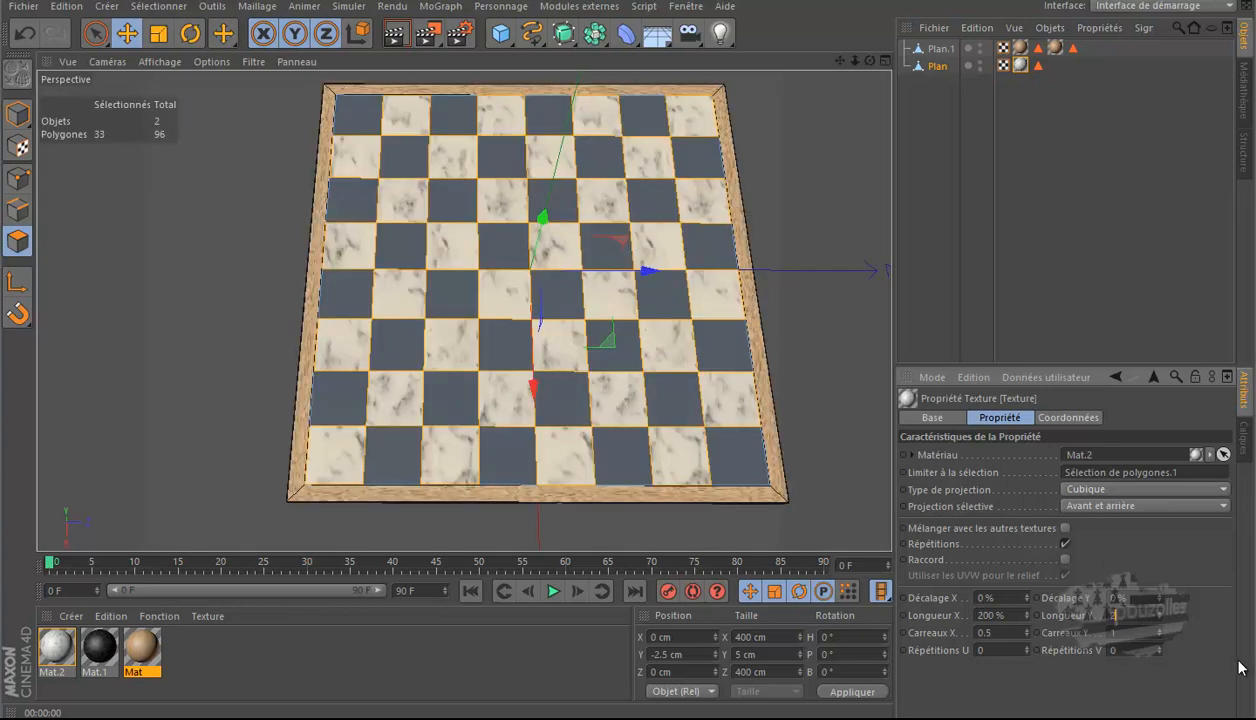
text(00)
key(Return)
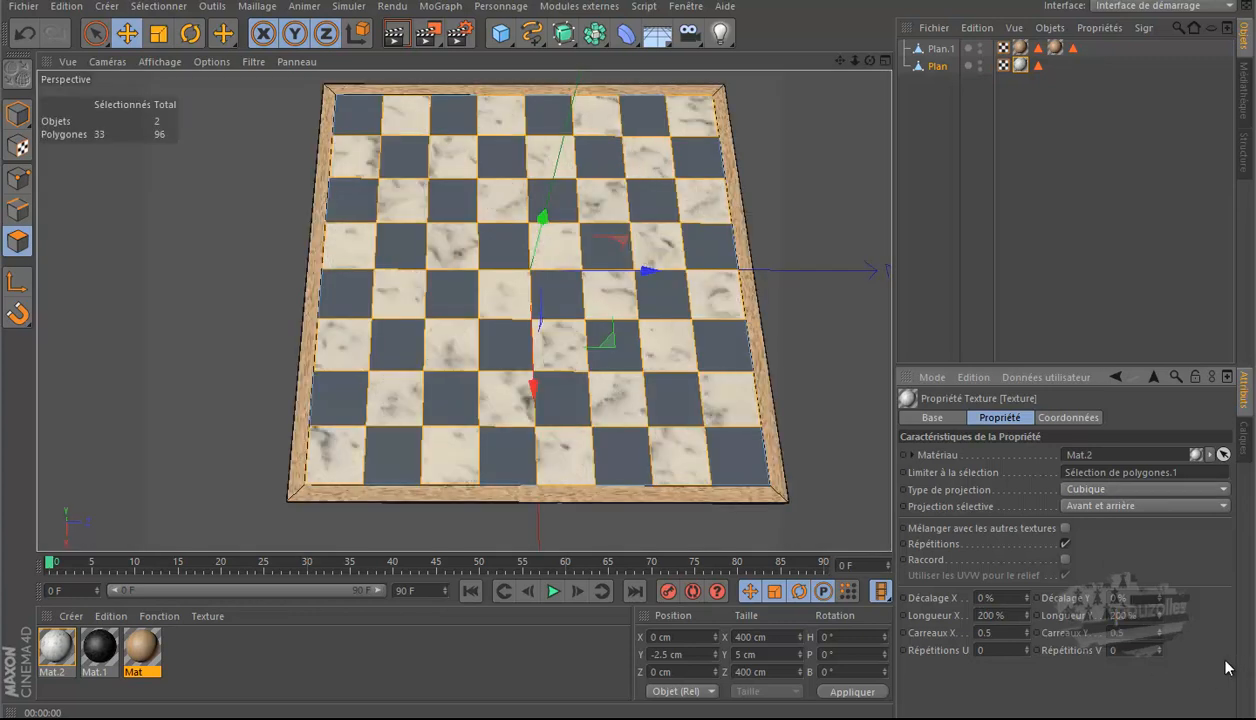
click(396, 38)
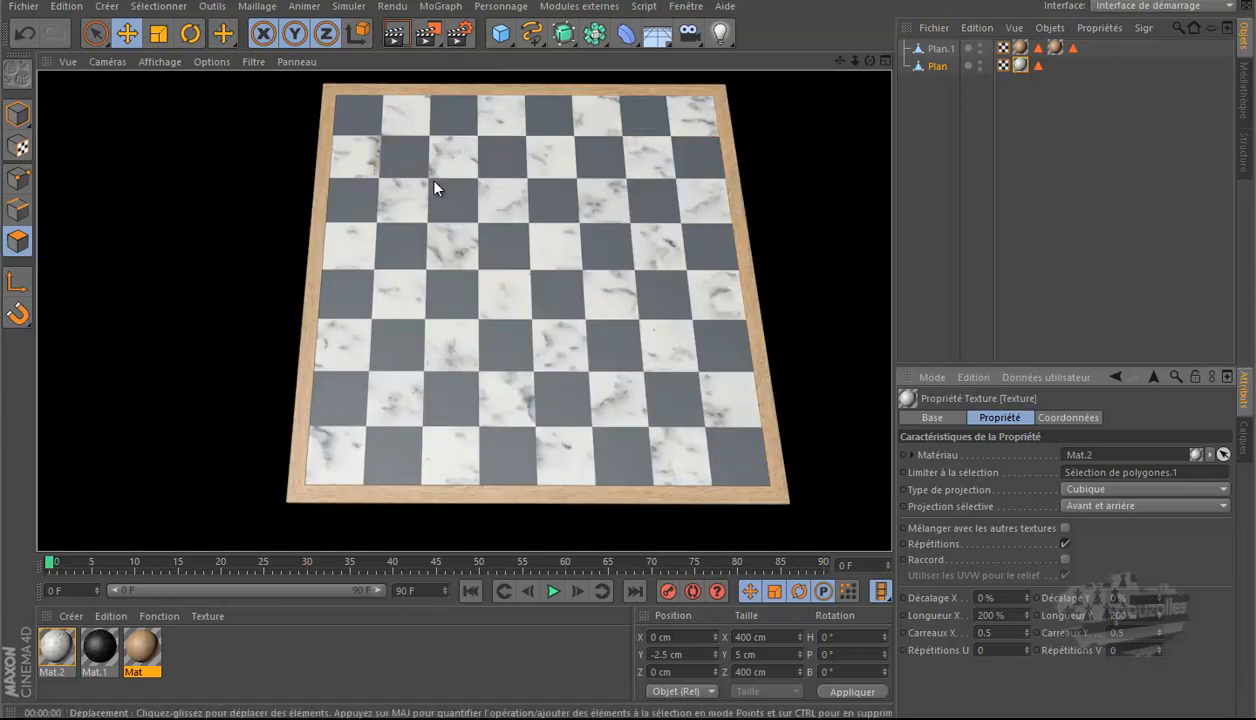
Step: Invert the polygon selection on Plan and apply the black granite material Mat.1 to it with Cubique projection
click(917, 65)
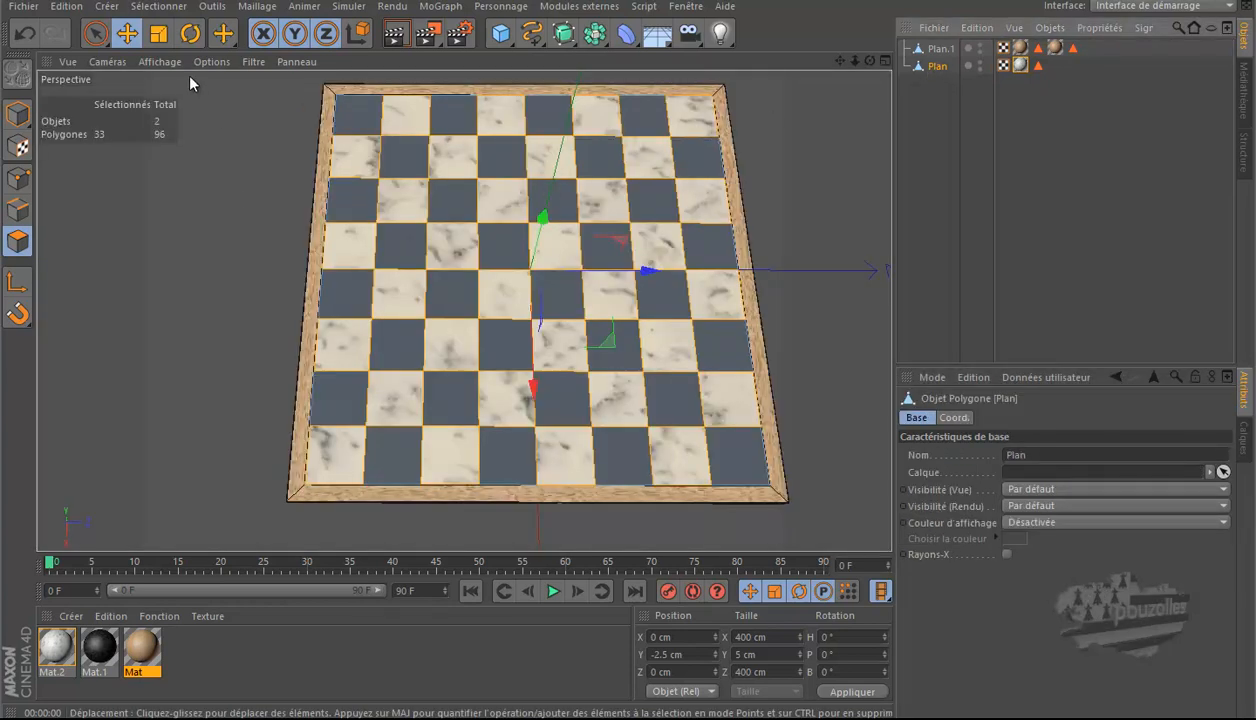
click(150, 7)
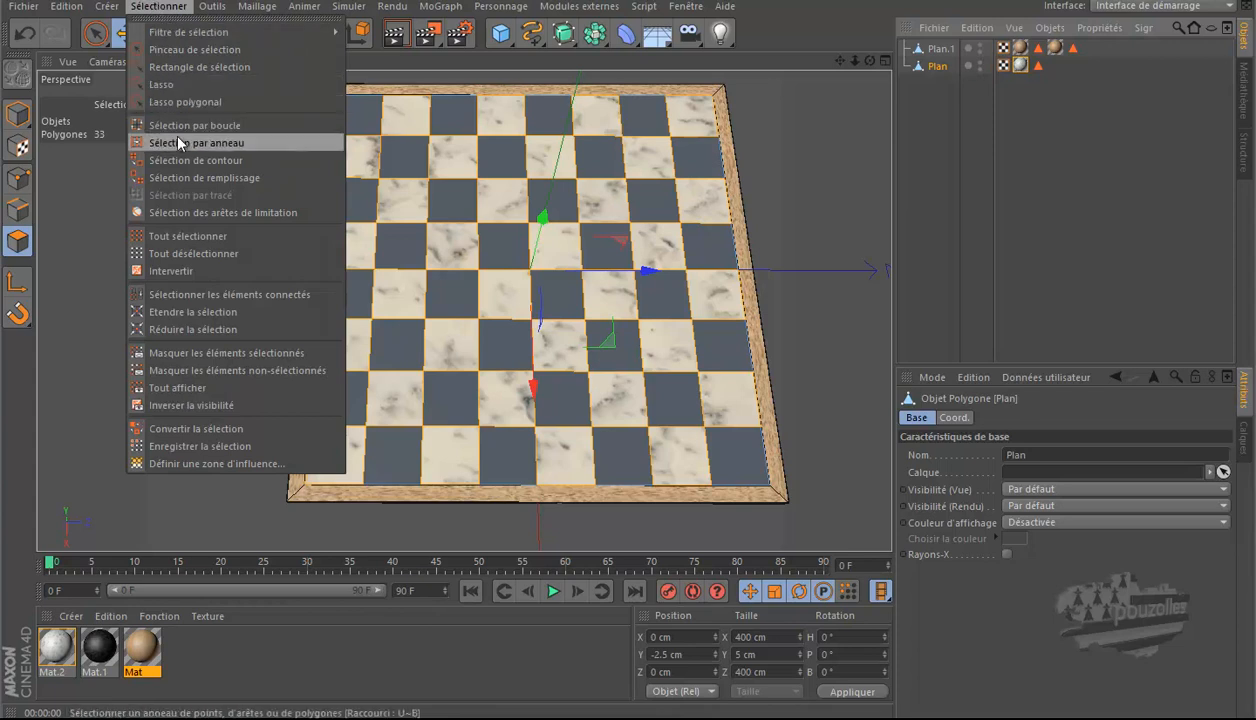
click(183, 272)
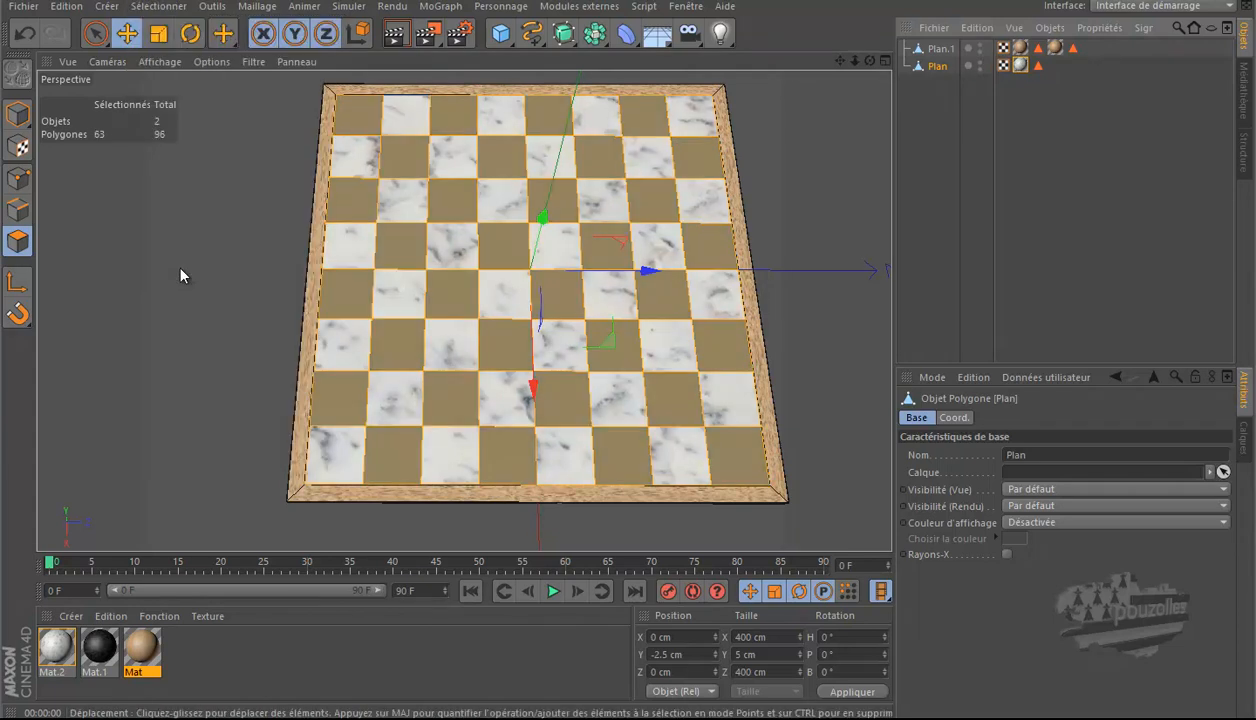
drag(138, 594, 384, 472)
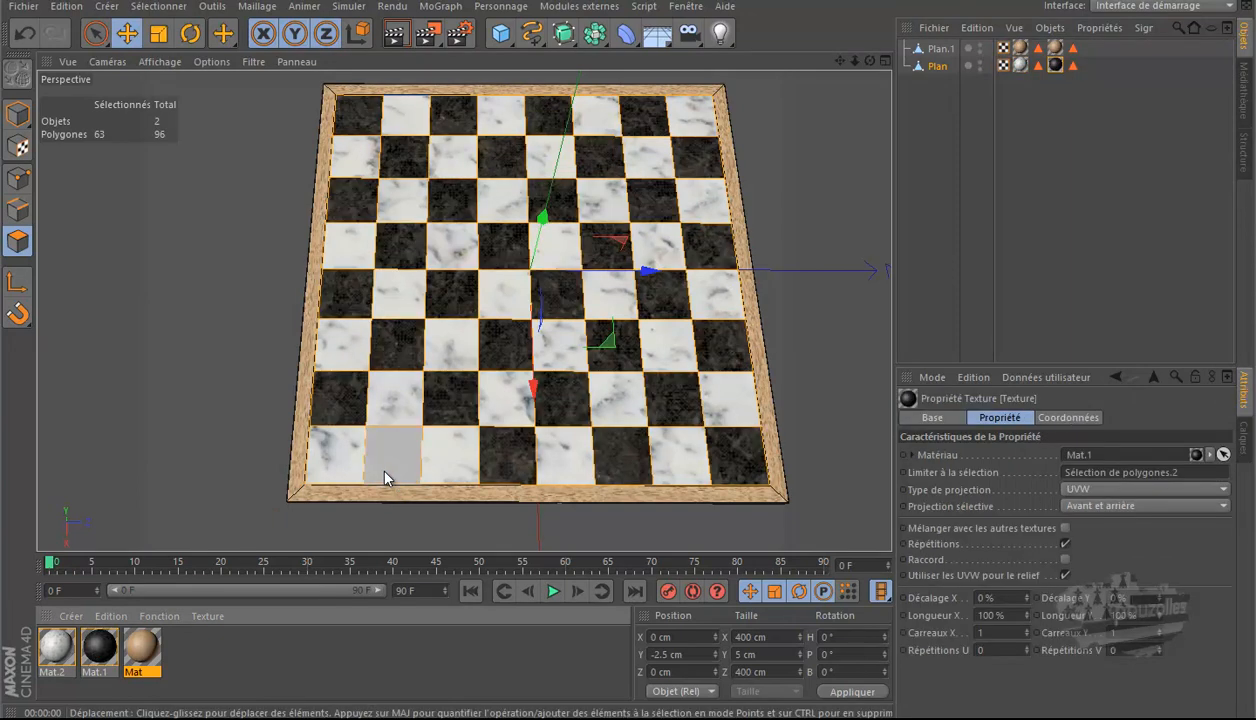
click(1114, 491)
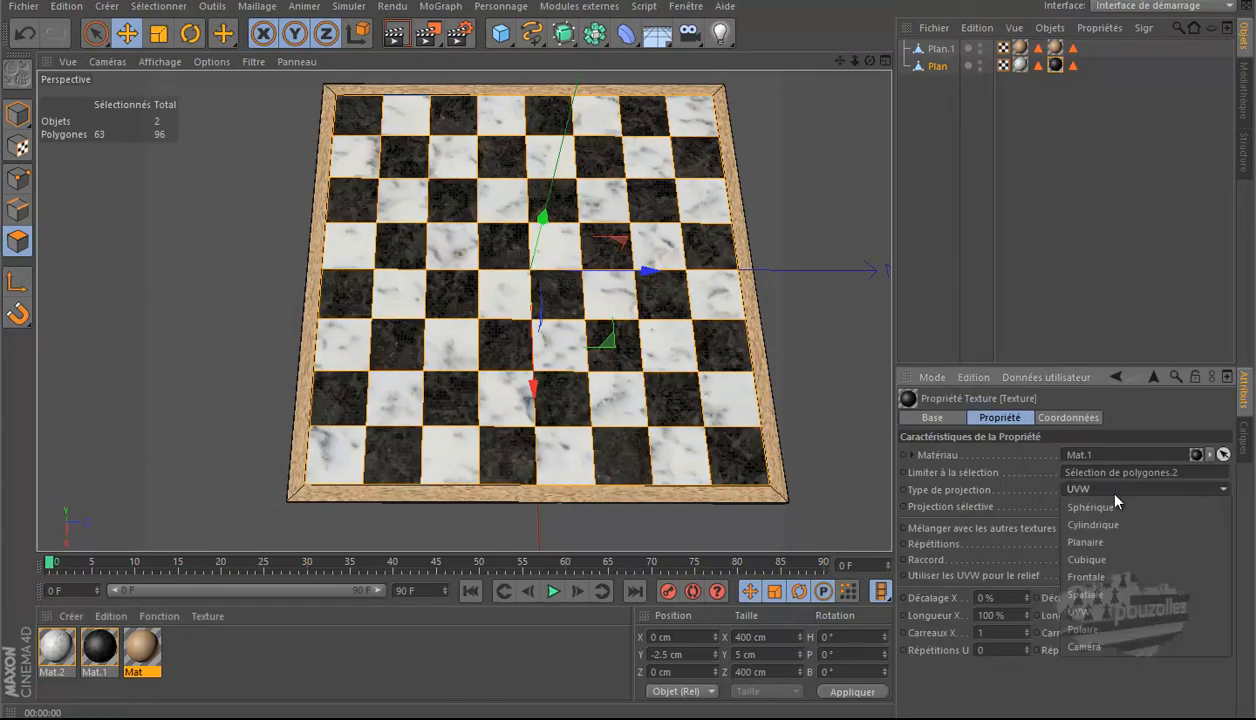
click(1103, 560)
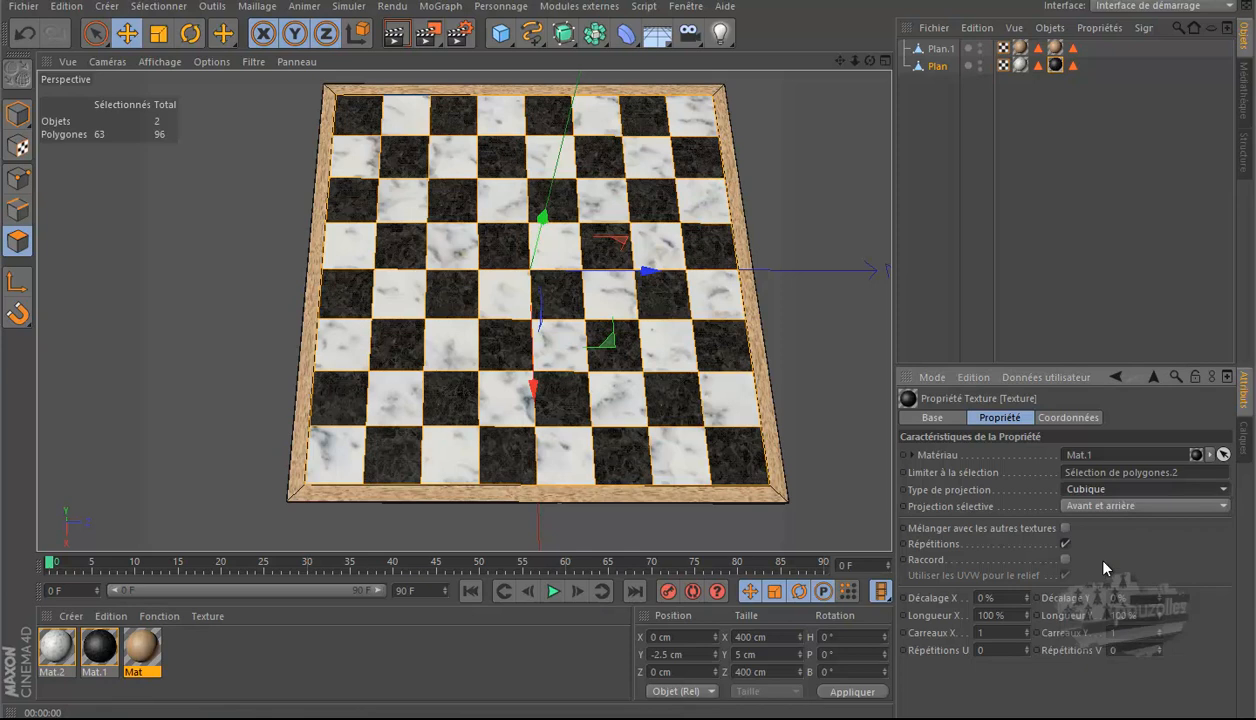
Step: Set the granite texture's Longueur X and Longueur Y to 200 % and render the board from a low corner angle
double_click(985, 615)
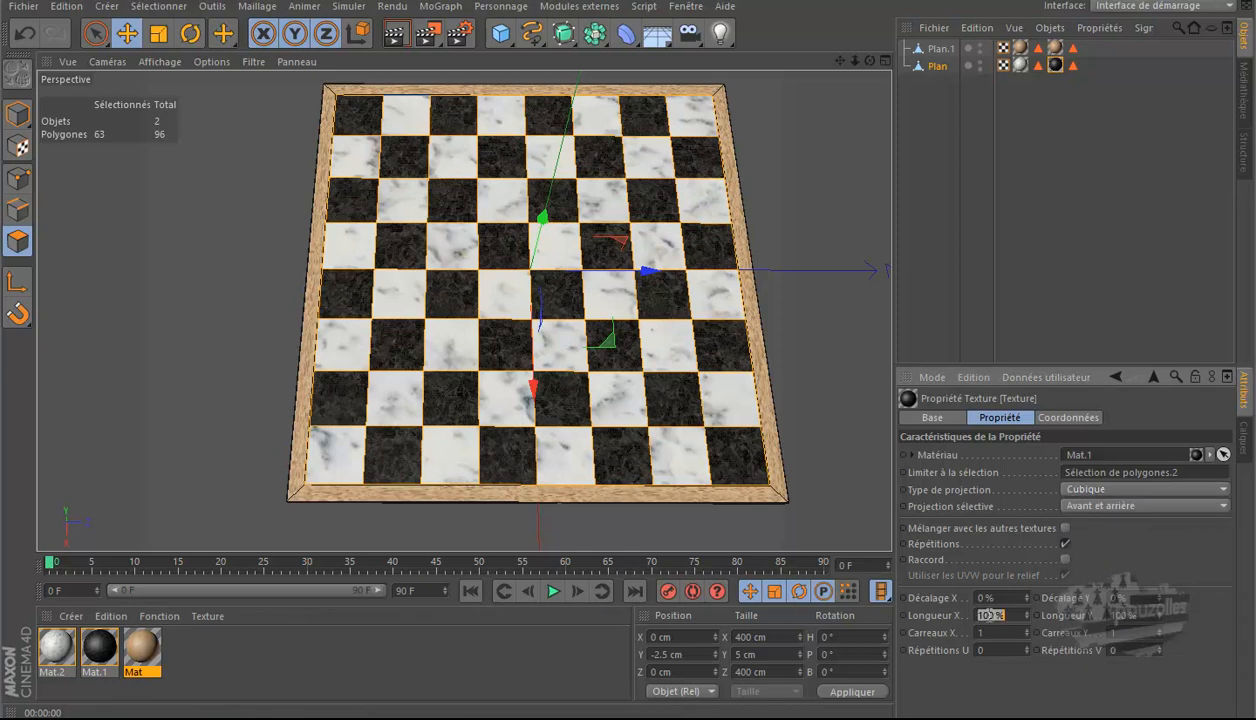
text(200)
double_click(1122, 615)
text(200)
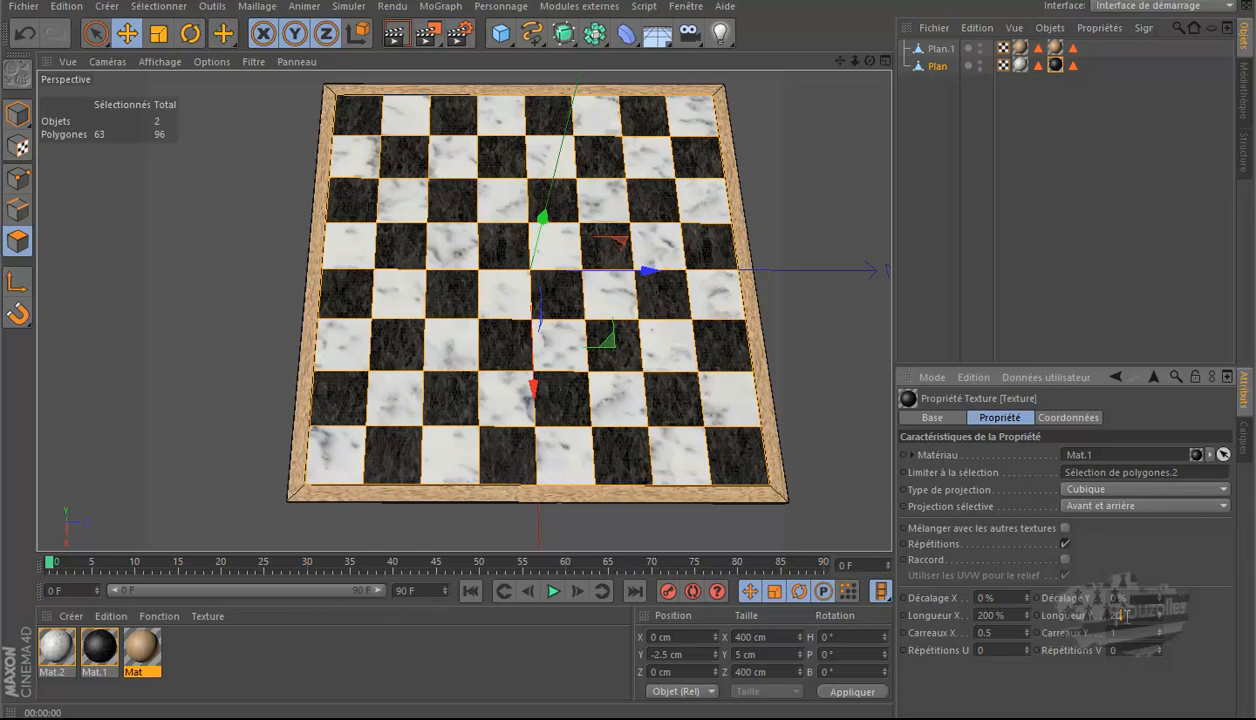
key(Return)
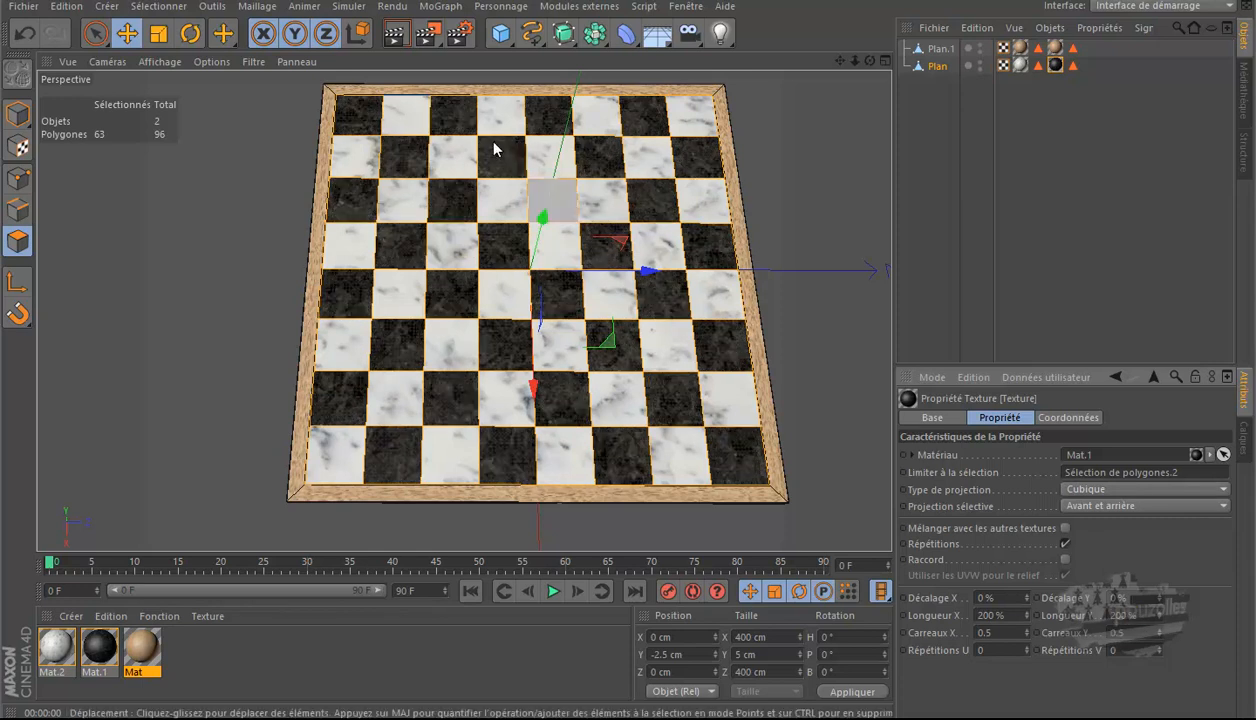
alt+drag(628, 356, 576, 296)
alt+drag(628, 353, 629, 355)
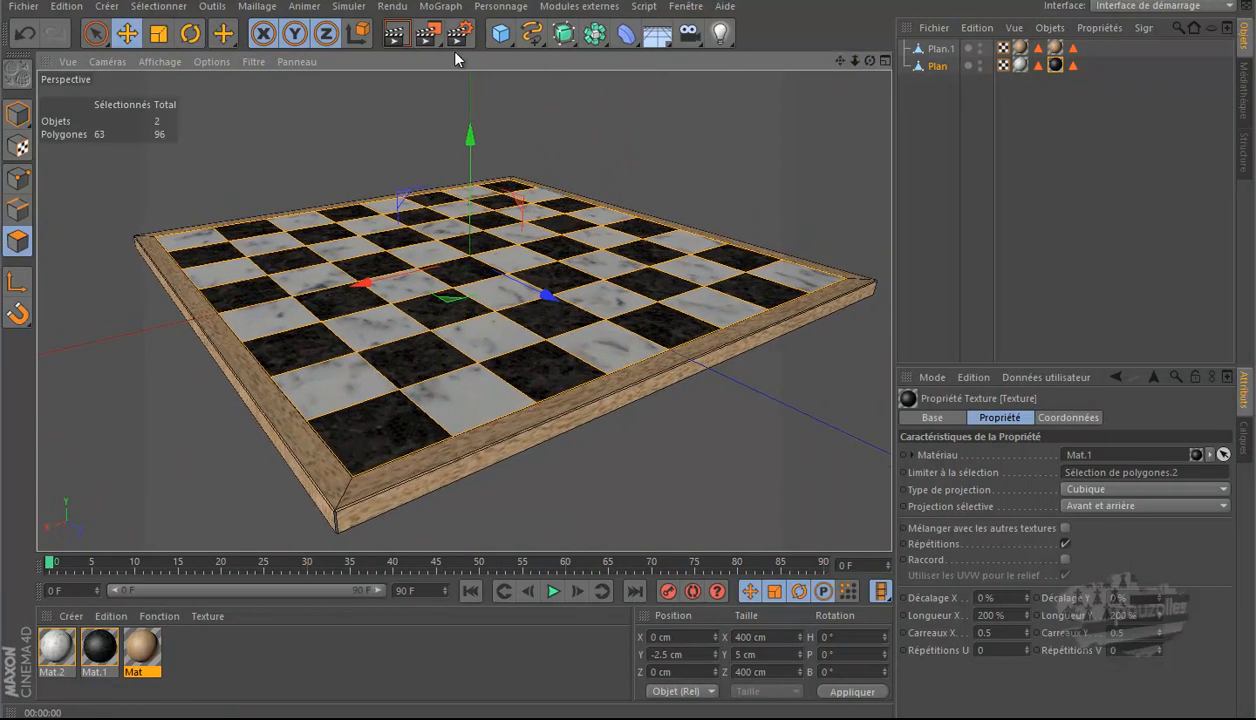
click(396, 35)
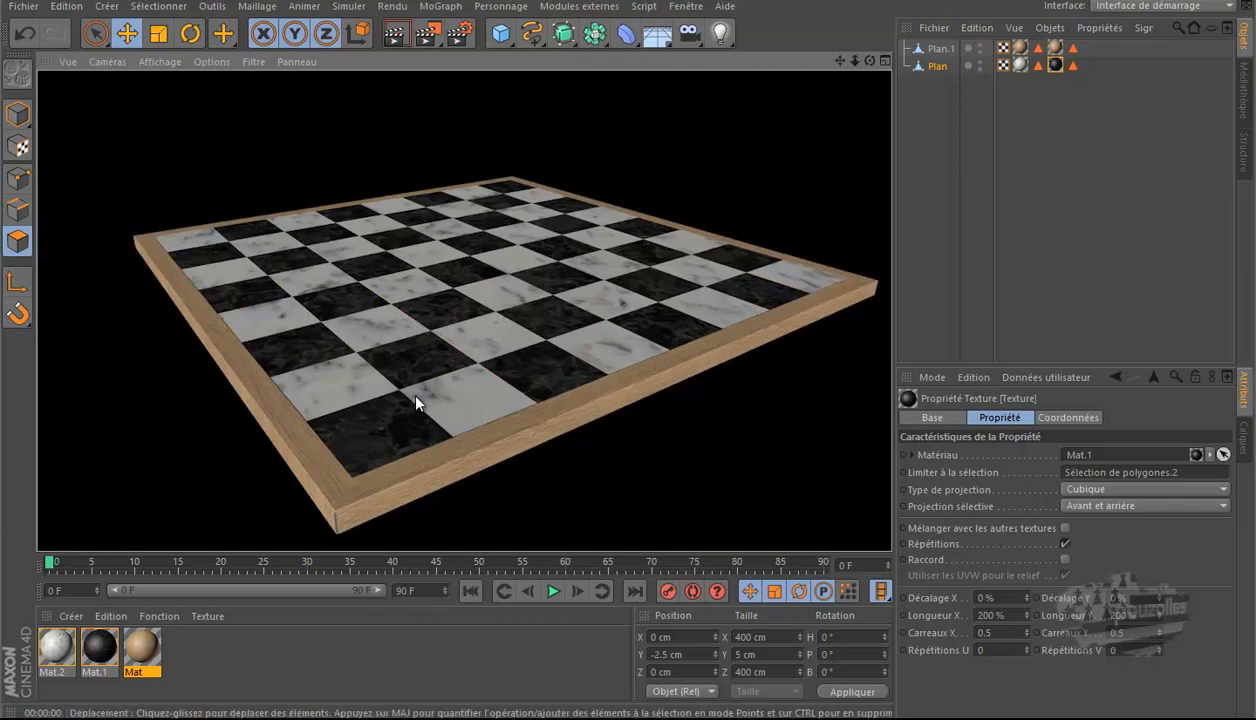
drag(869, 61, 630, 355)
drag(843, 63, 805, 118)
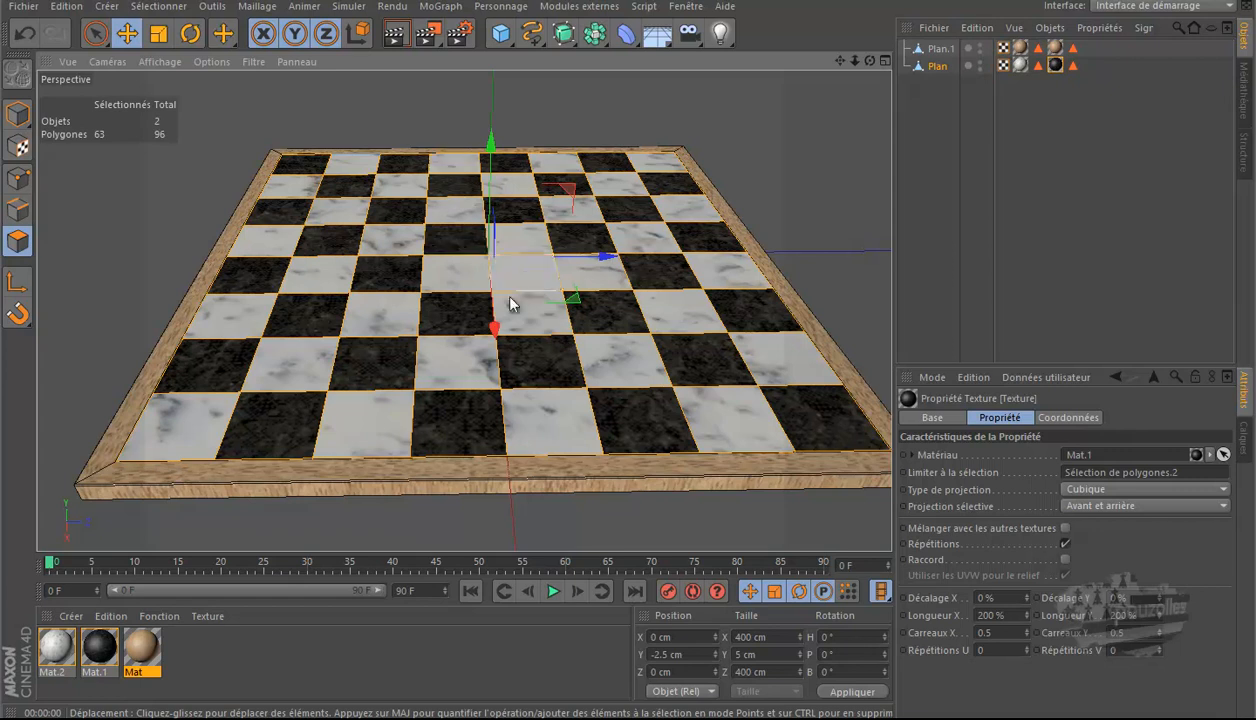
scroll(331, 350, down, 3)
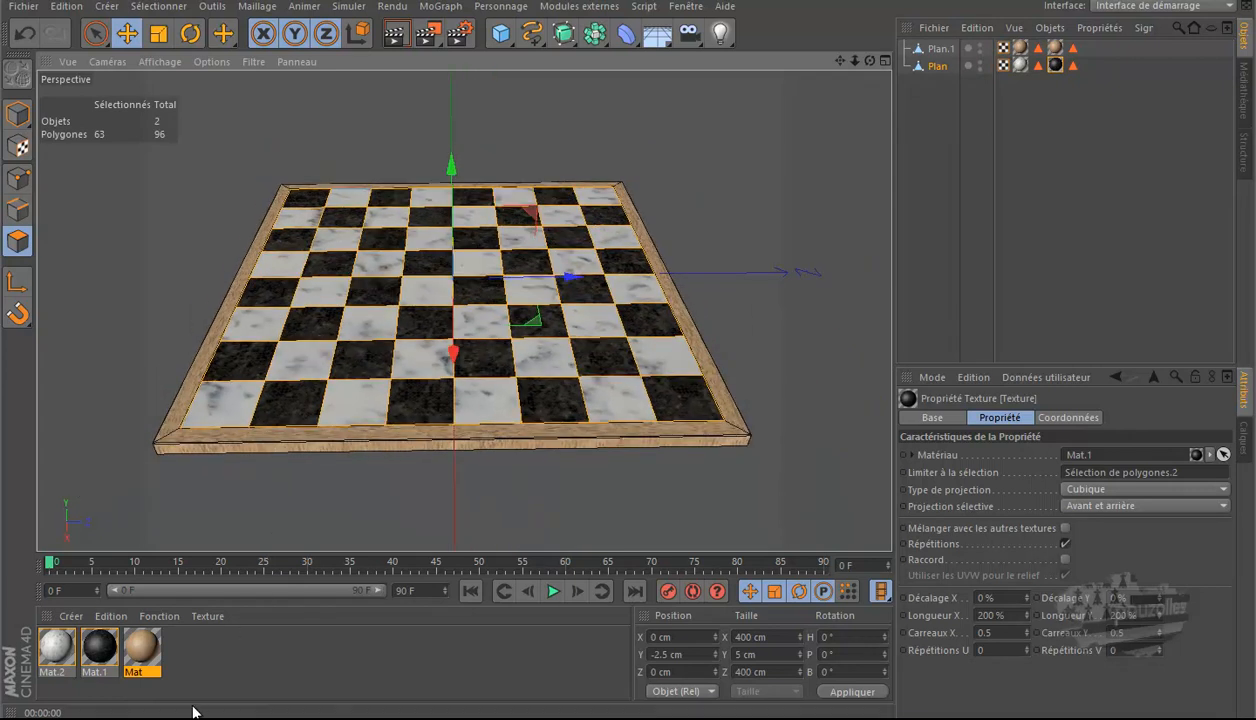
click(144, 718)
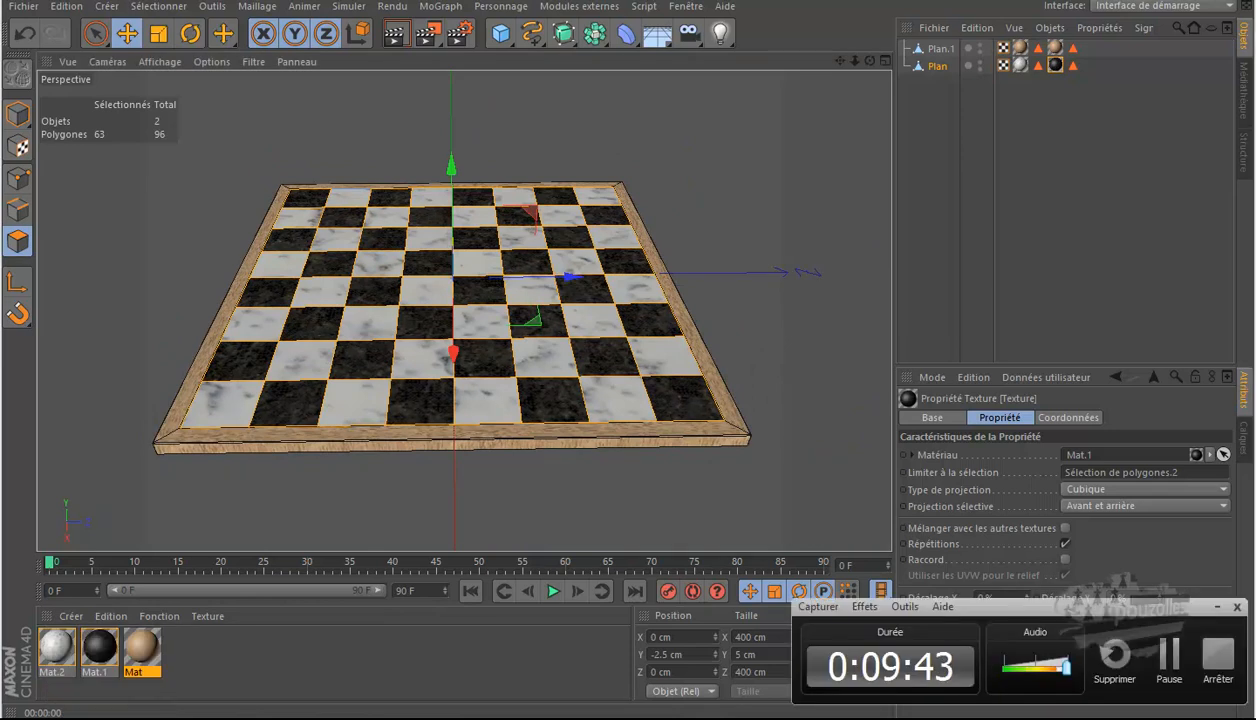
click(285, 718)
Step: Deselect the Plan object and merge the tuto cavalier 2 file into the chessboard scene, displayed in all four views
drag(840, 61, 840, 93)
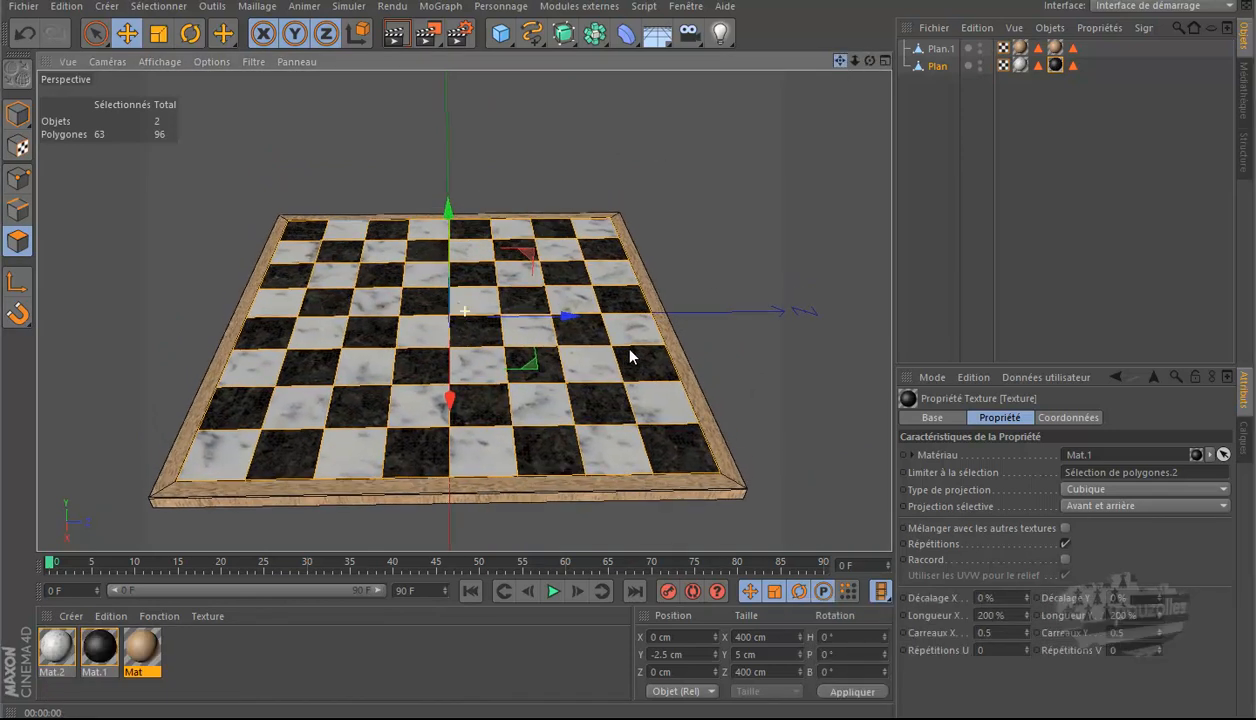
click(617, 180)
click(934, 98)
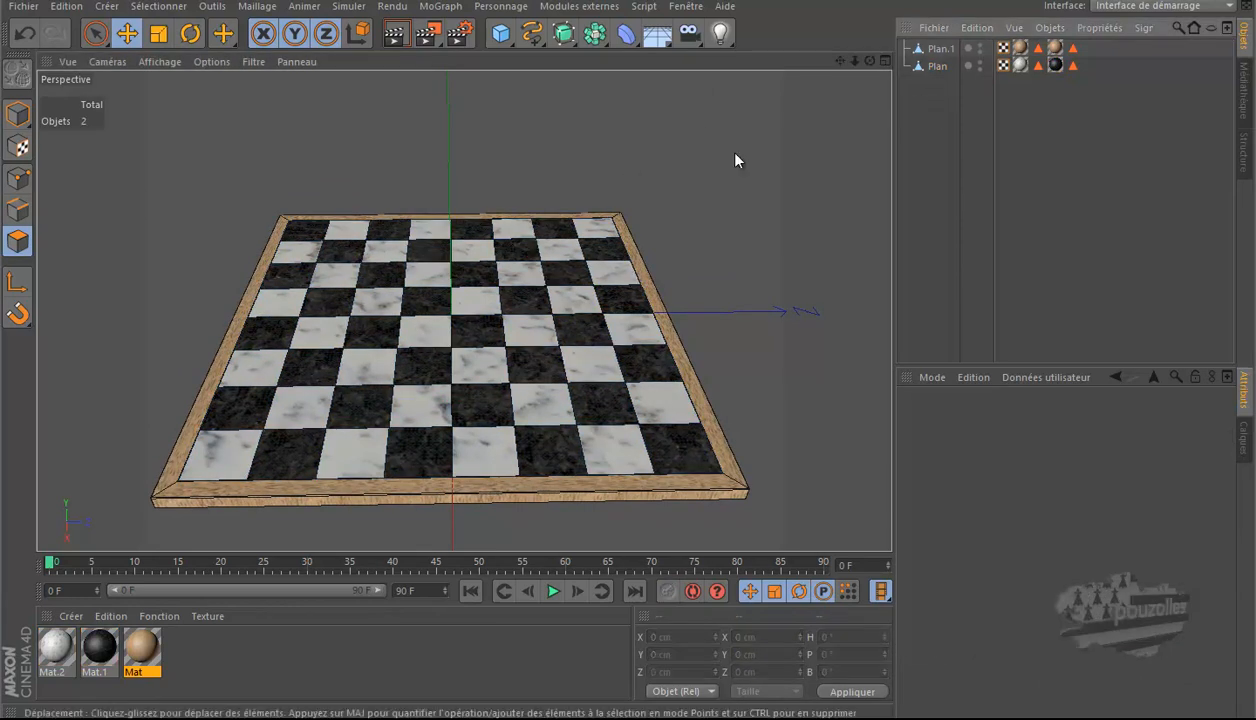
click(31, 9)
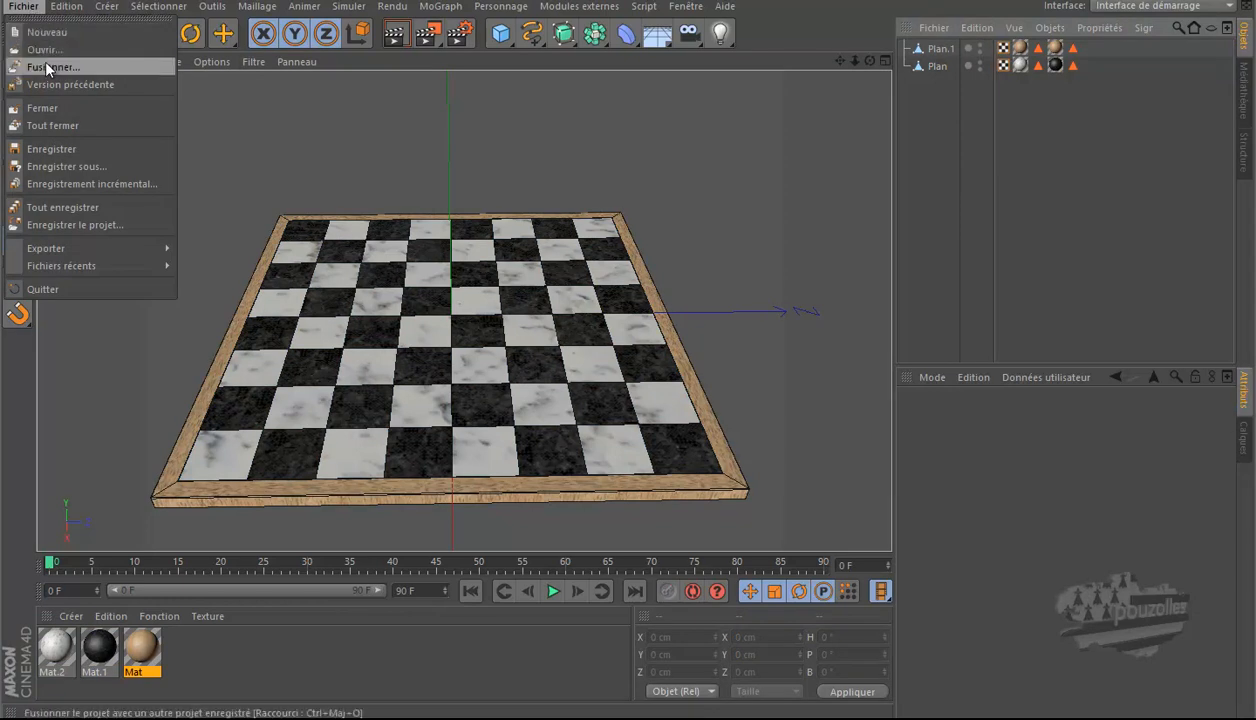
click(44, 50)
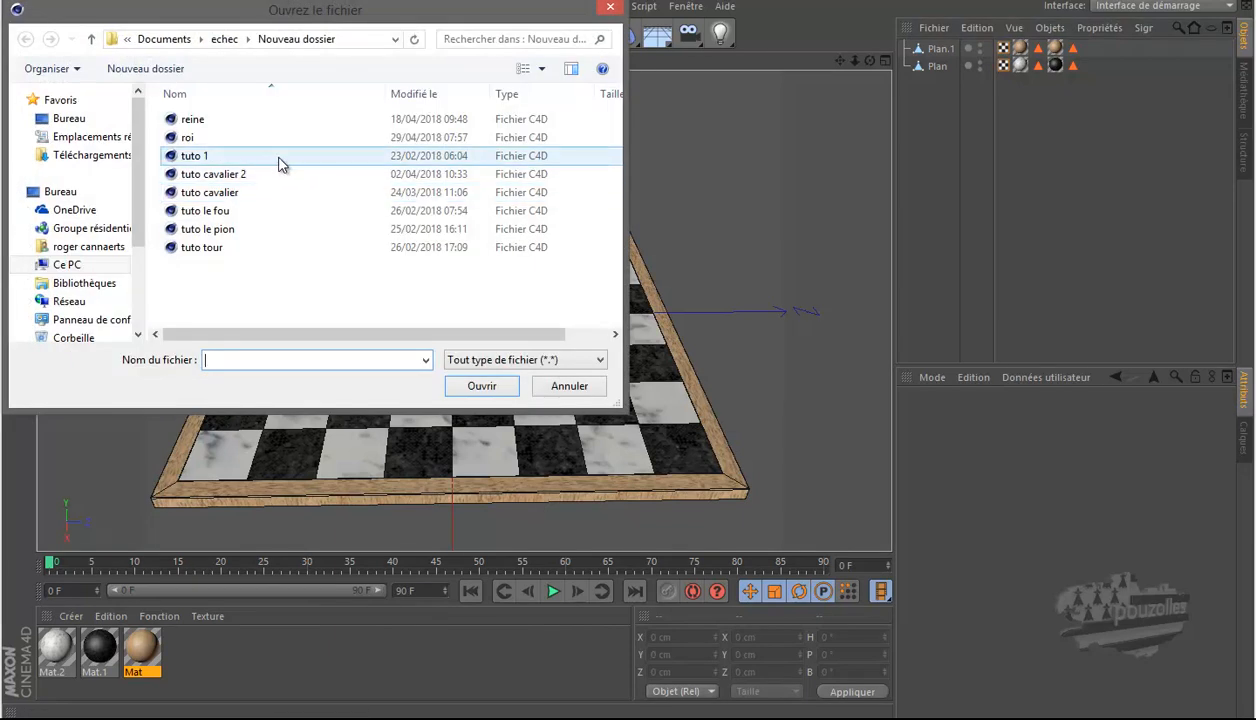
double_click(243, 175)
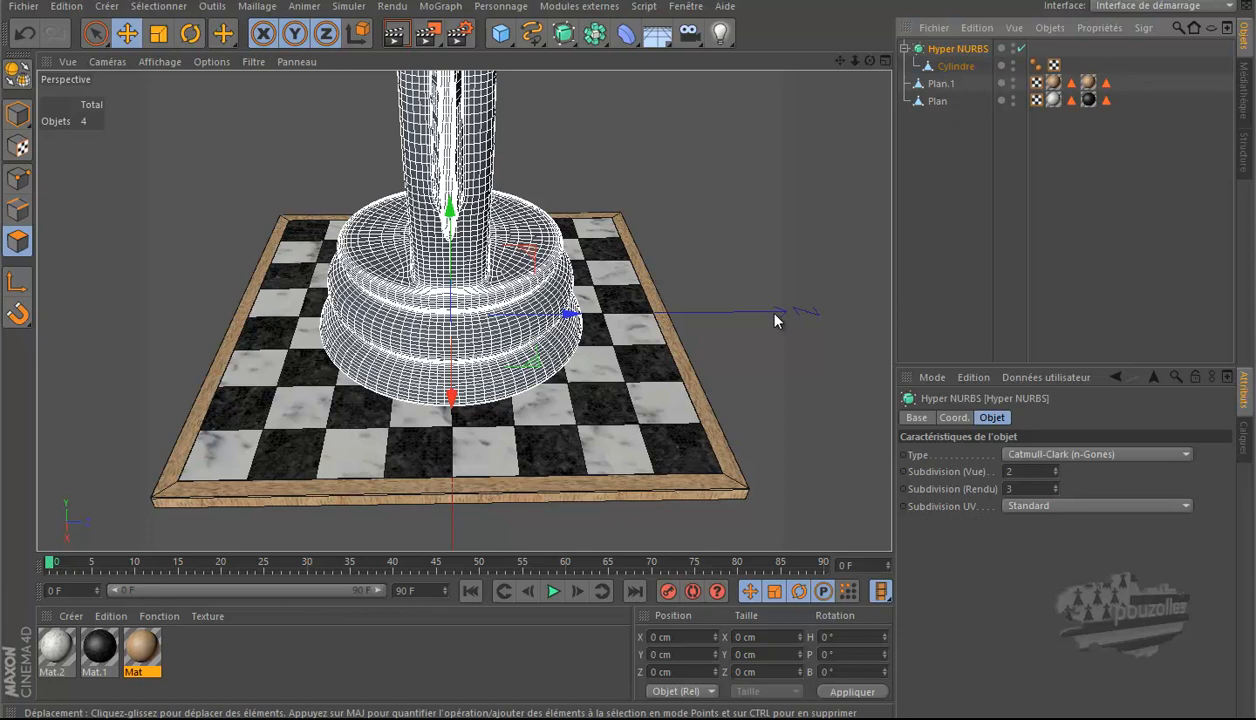
key(F5)
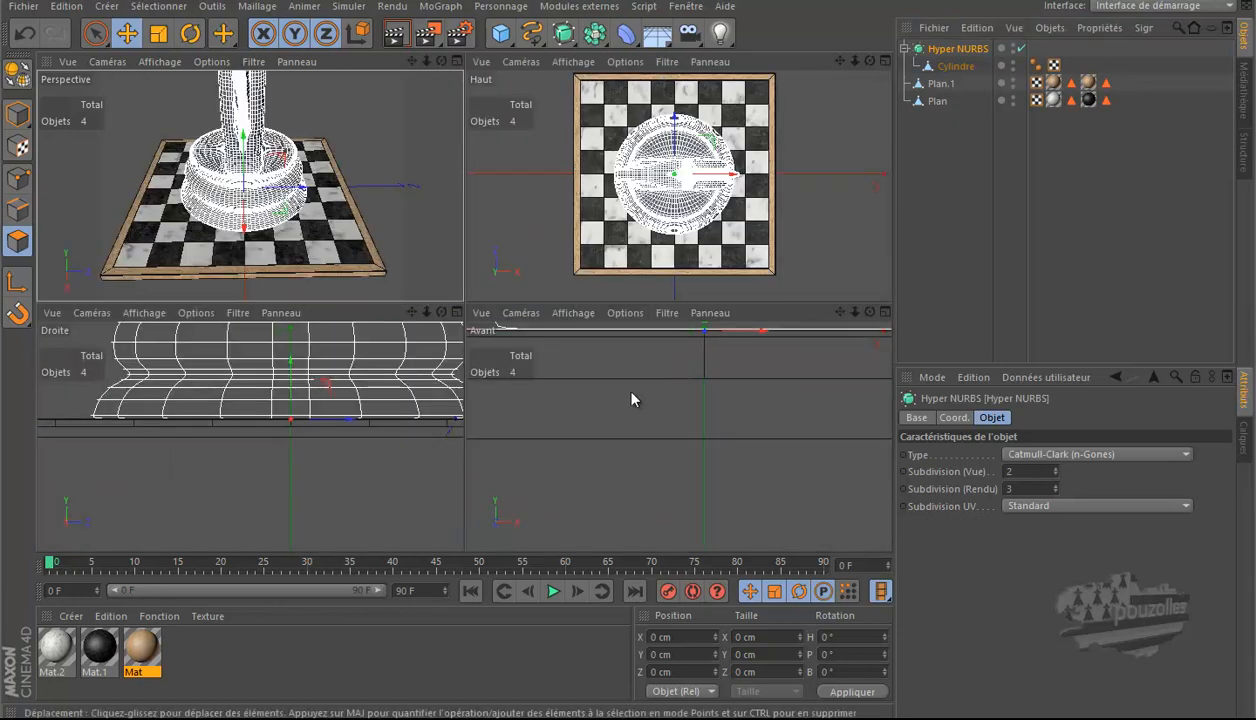
Step: Scale the imported knight down in the top view to roughly the size of one board square
middle_click(591, 284)
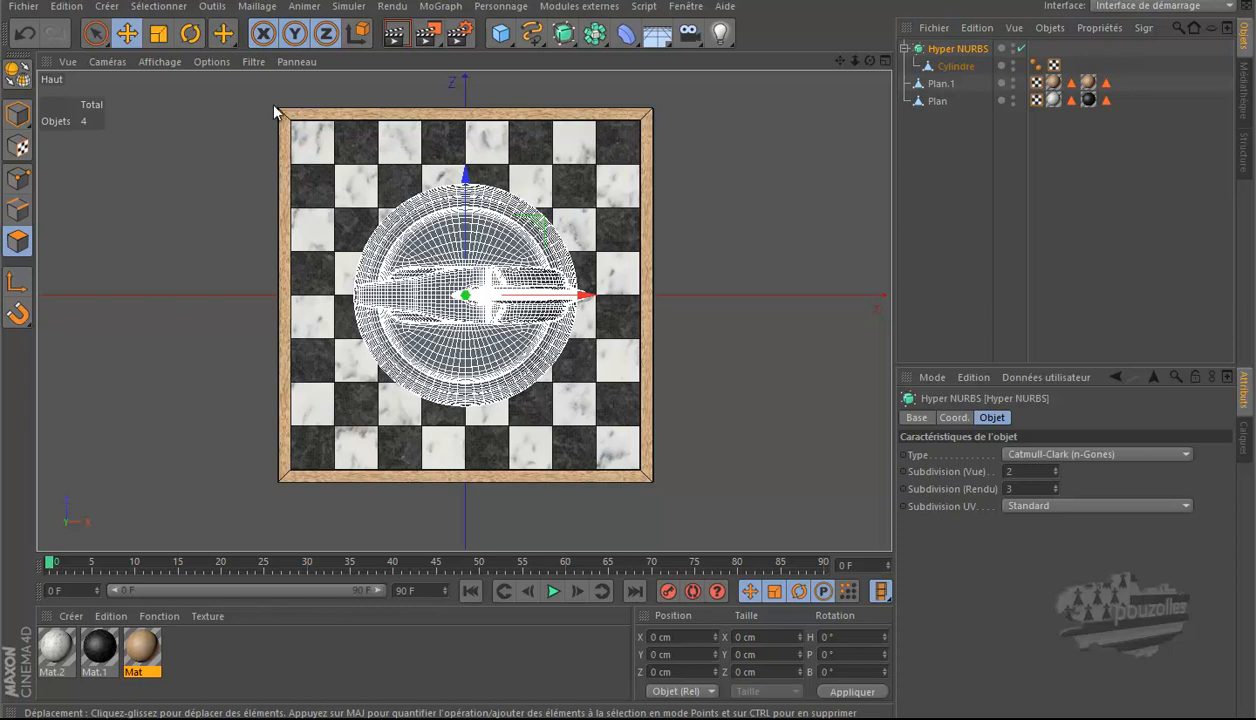
drag(810, 233, 398, 521)
scroll(422, 323, up, 8)
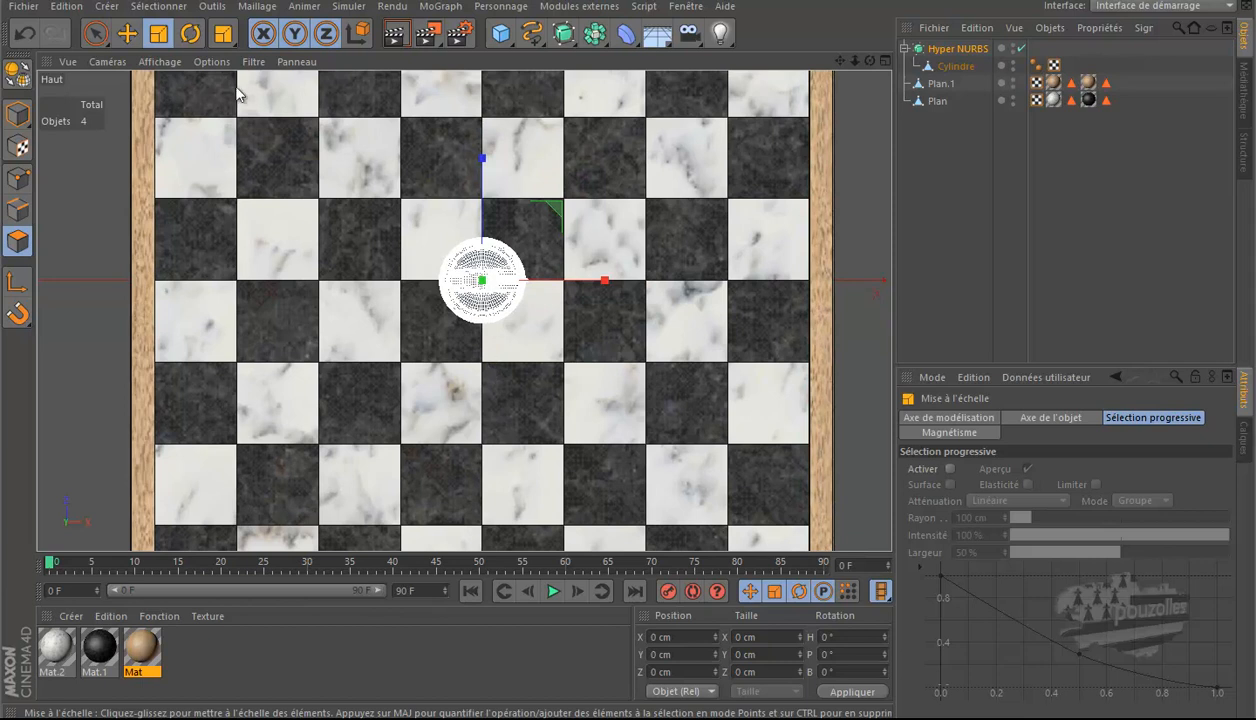
Step: Move the knight onto the dark square next to the board's centre and scale it slightly to fit inside that square
click(127, 34)
drag(558, 207, 590, 175)
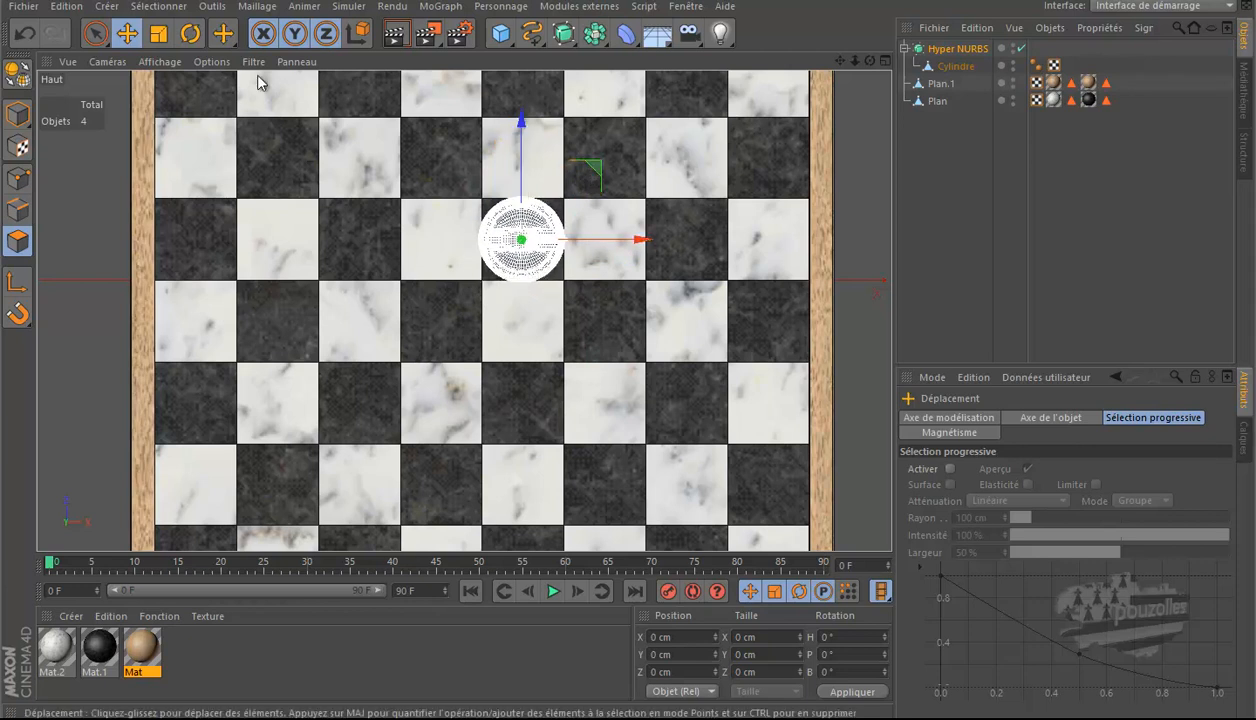
key(t)
drag(79, 227, 60, 310)
middle_click(62, 307)
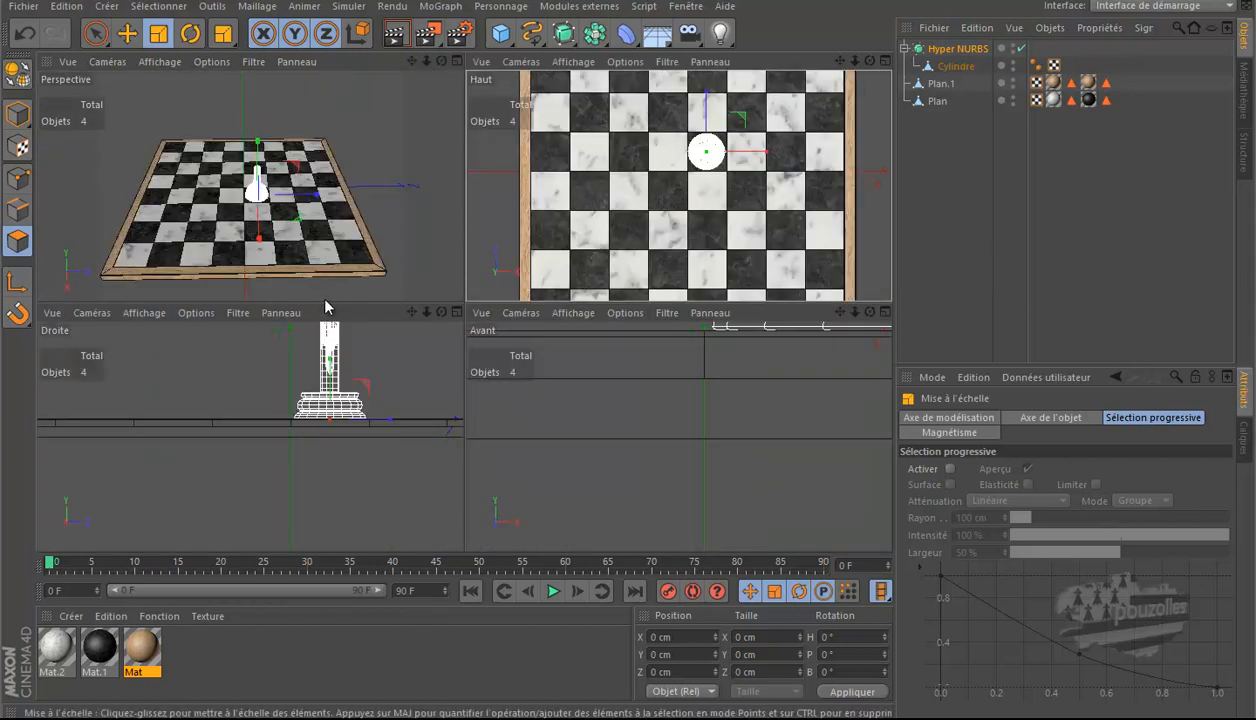
Step: Move the knight in the top view to the second square of the front row, beside the corner square
click(126, 33)
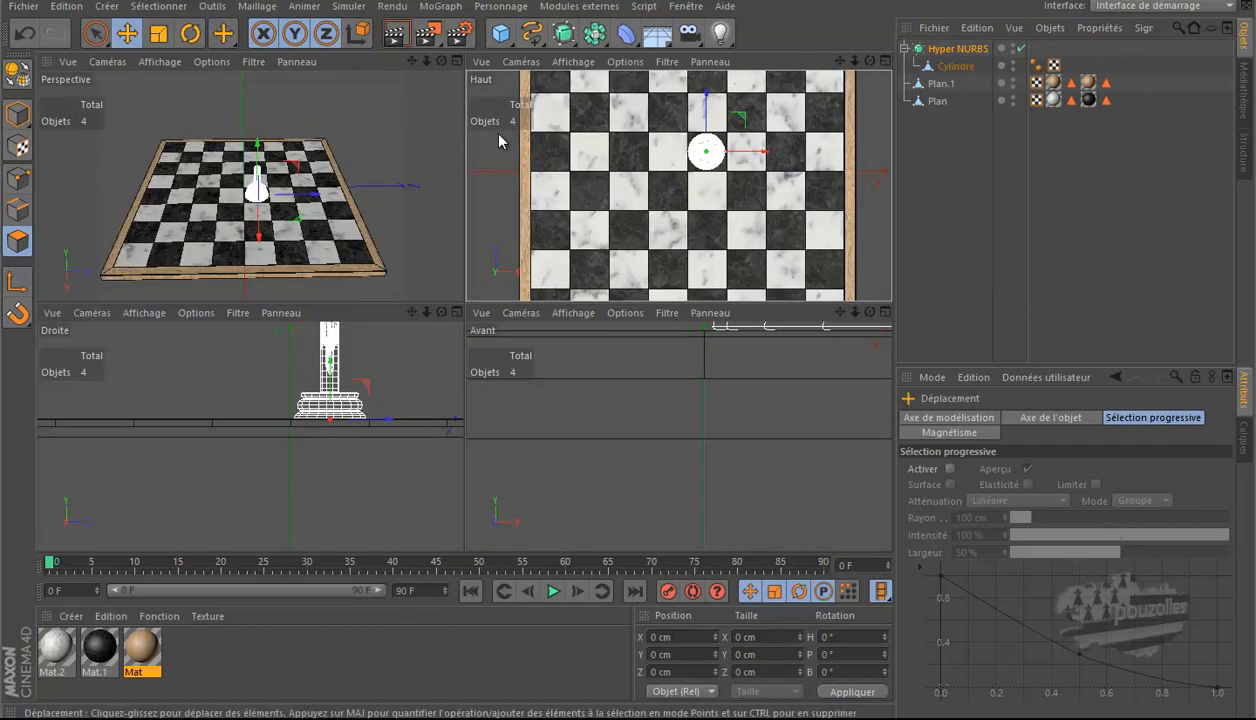
middle_click(693, 196)
drag(634, 152, 484, 360)
scroll(428, 453, up, 5)
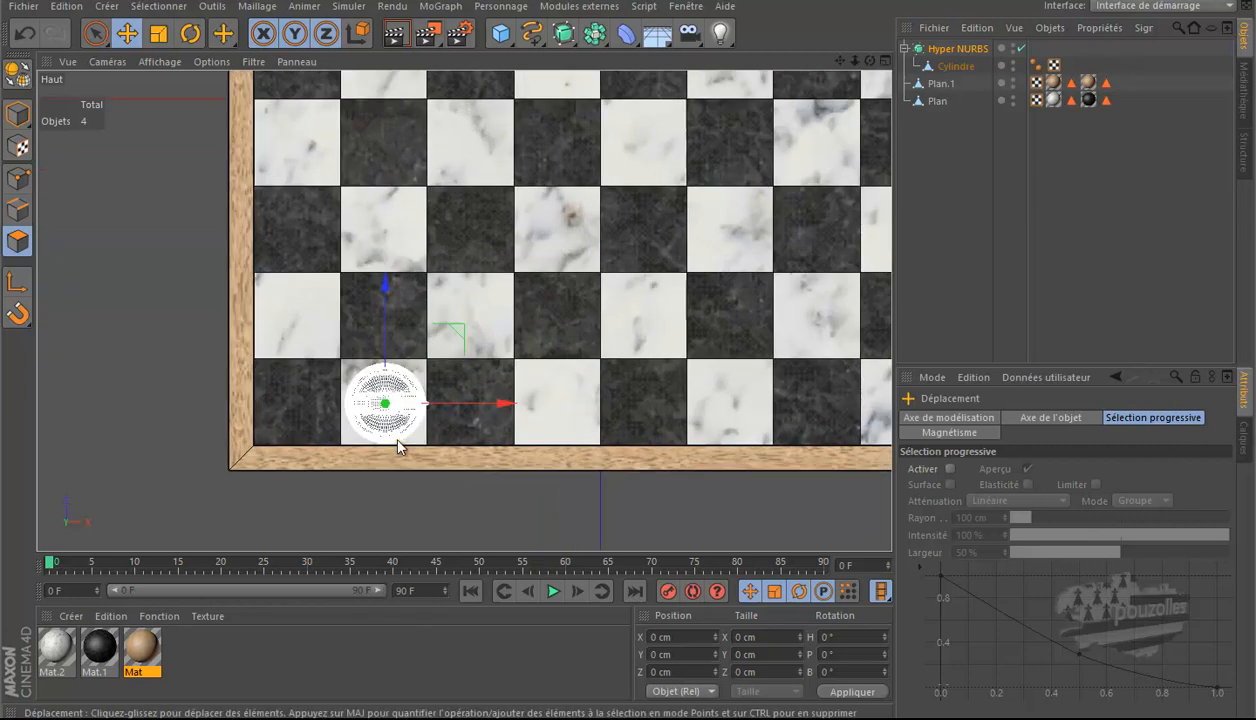
scroll(397, 447, up, 2)
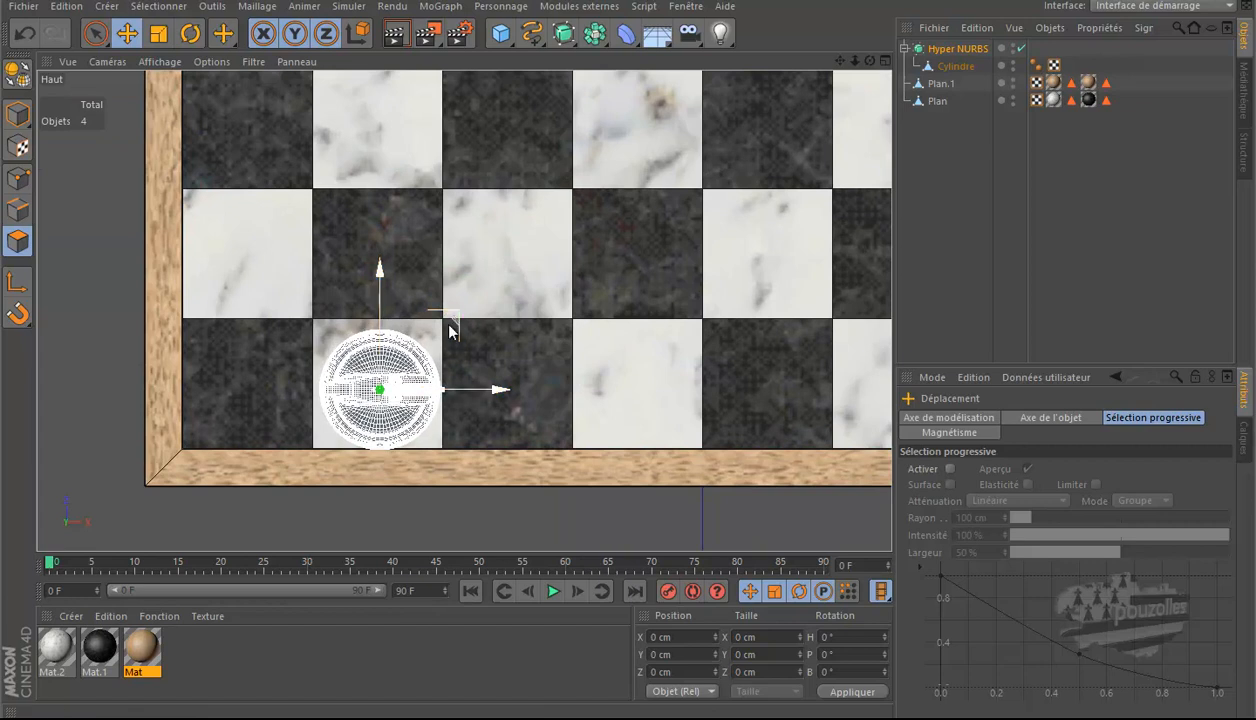
Step: Rotate the knight 90° about its vertical axis and check its orientation on the board in the perspective view
click(190, 33)
drag(432, 347, 420, 448)
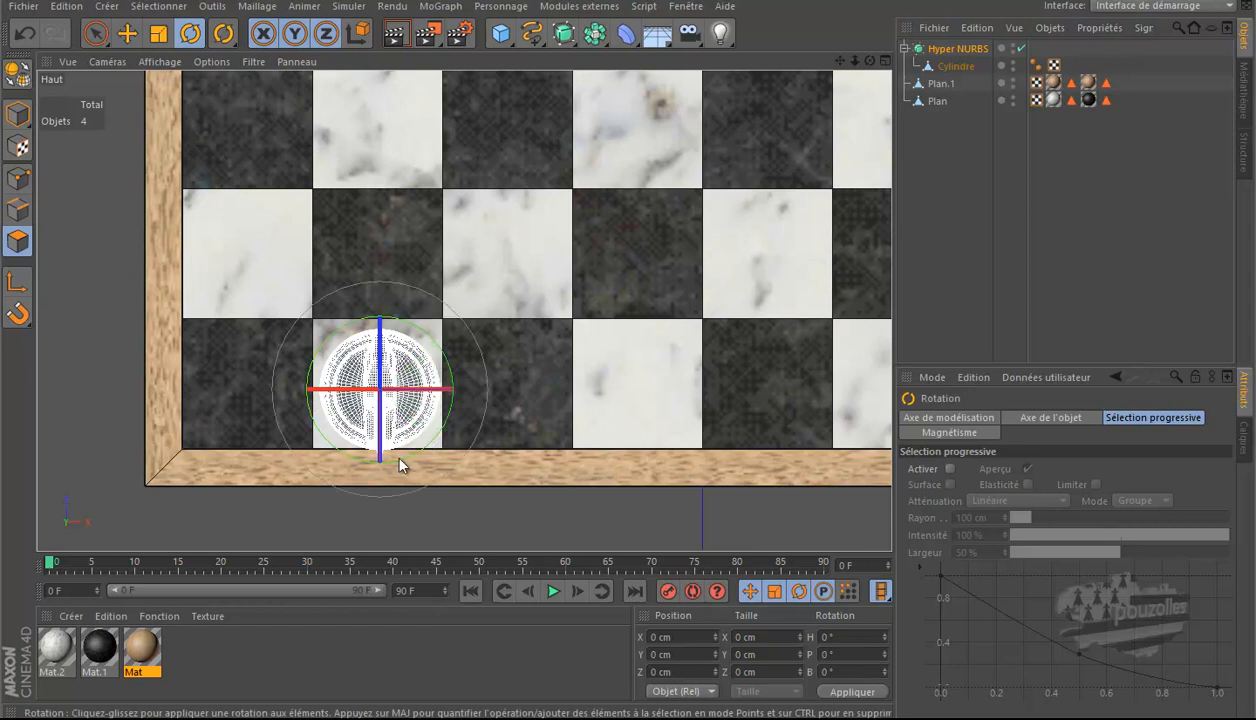
middle_click(120, 370)
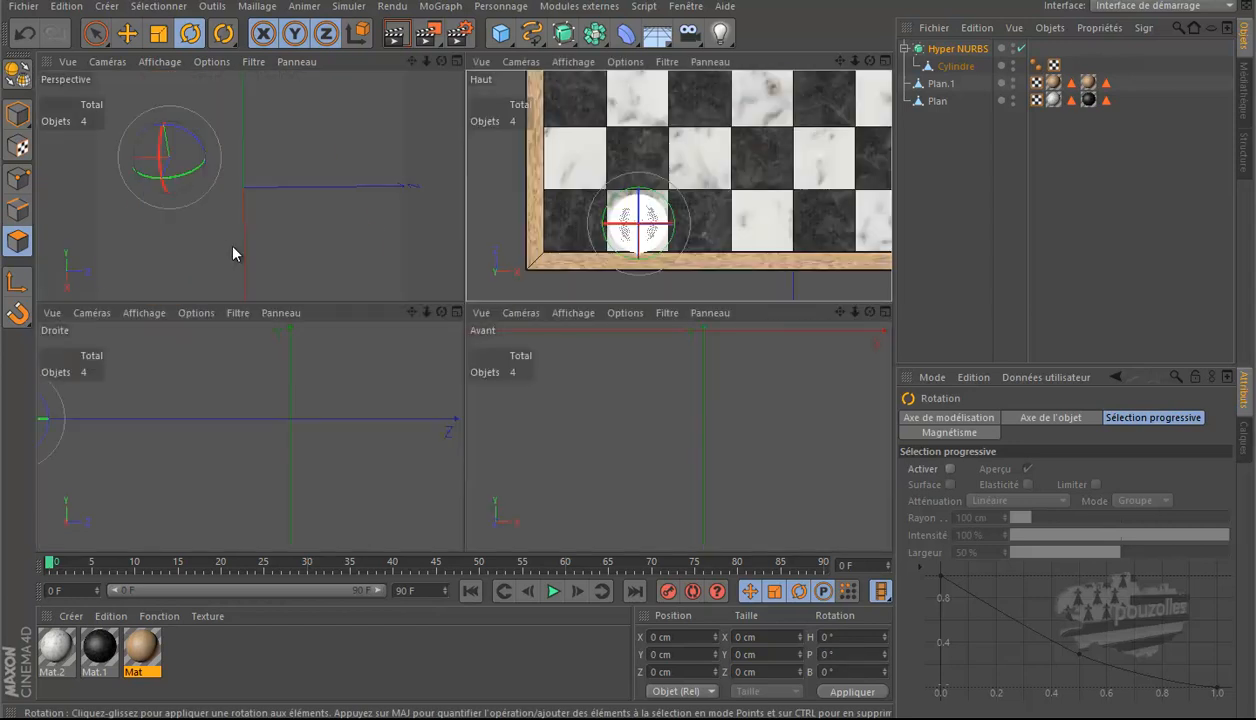
middle_click(233, 254)
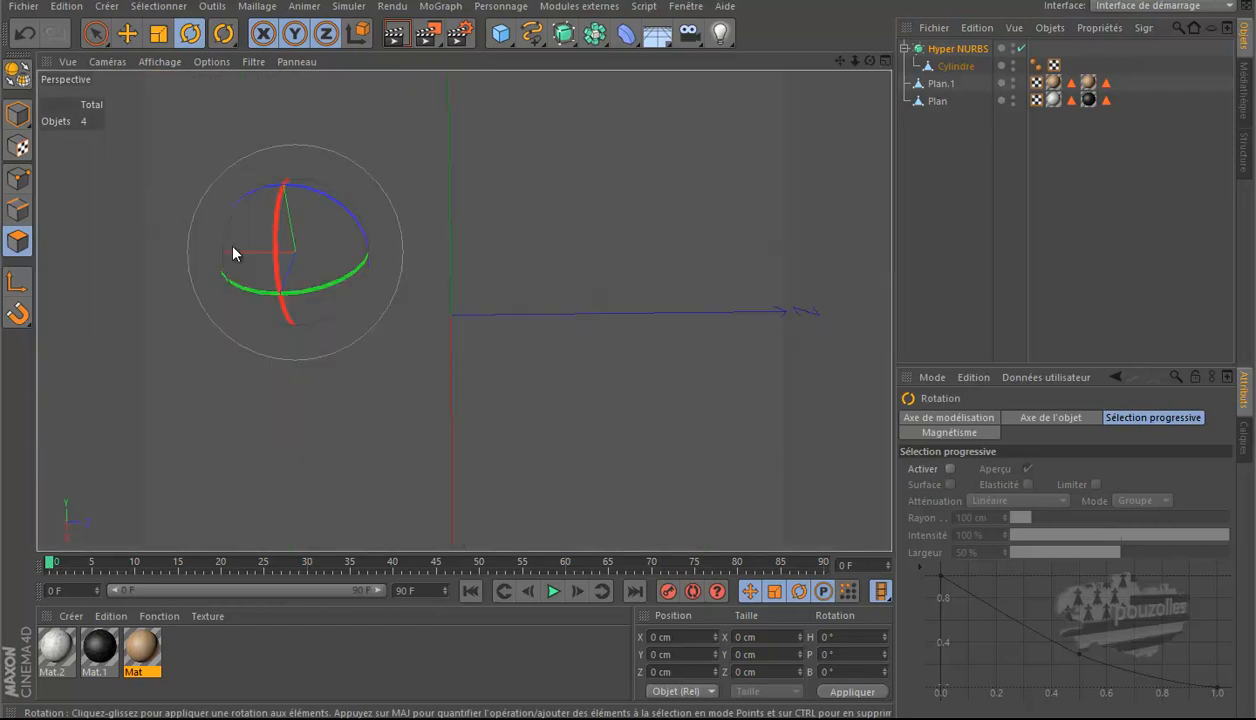
drag(868, 60, 630, 350)
drag(866, 62, 632, 344)
drag(840, 61, 640, 352)
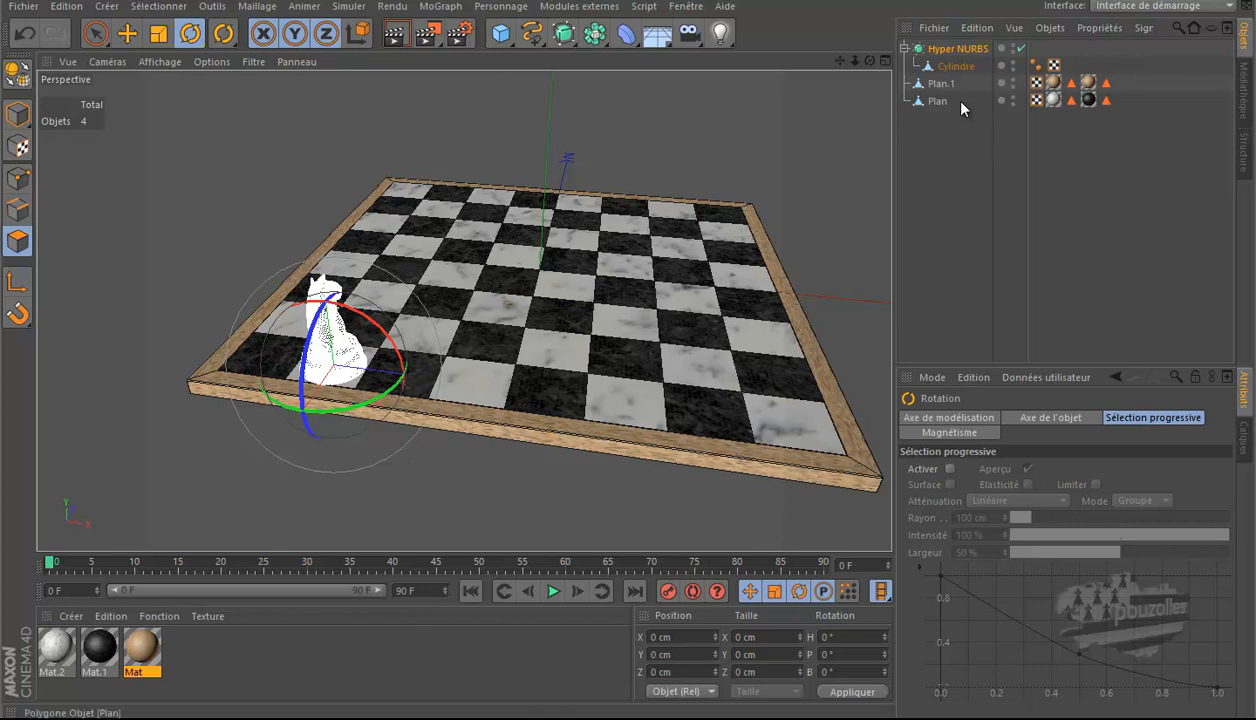
Step: Add a Symétrie object and nest the knight's Hyper NURBS inside it to mirror the knight across the board
click(955, 49)
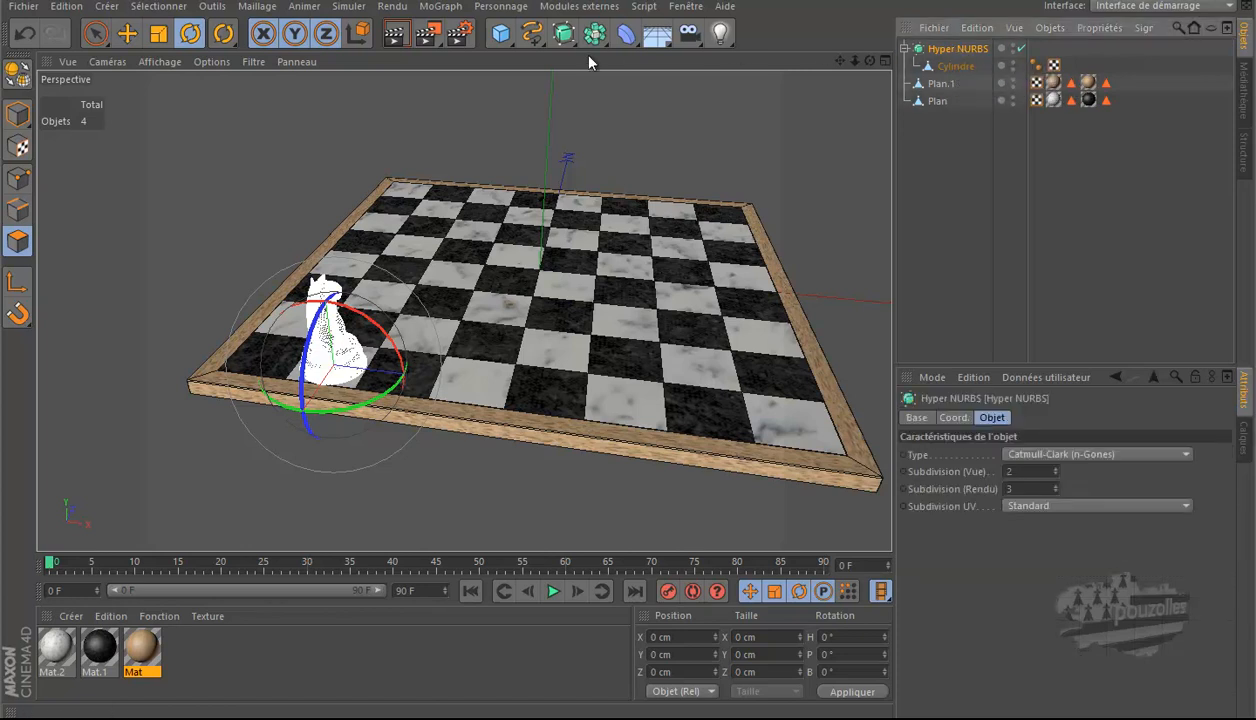
click(593, 33)
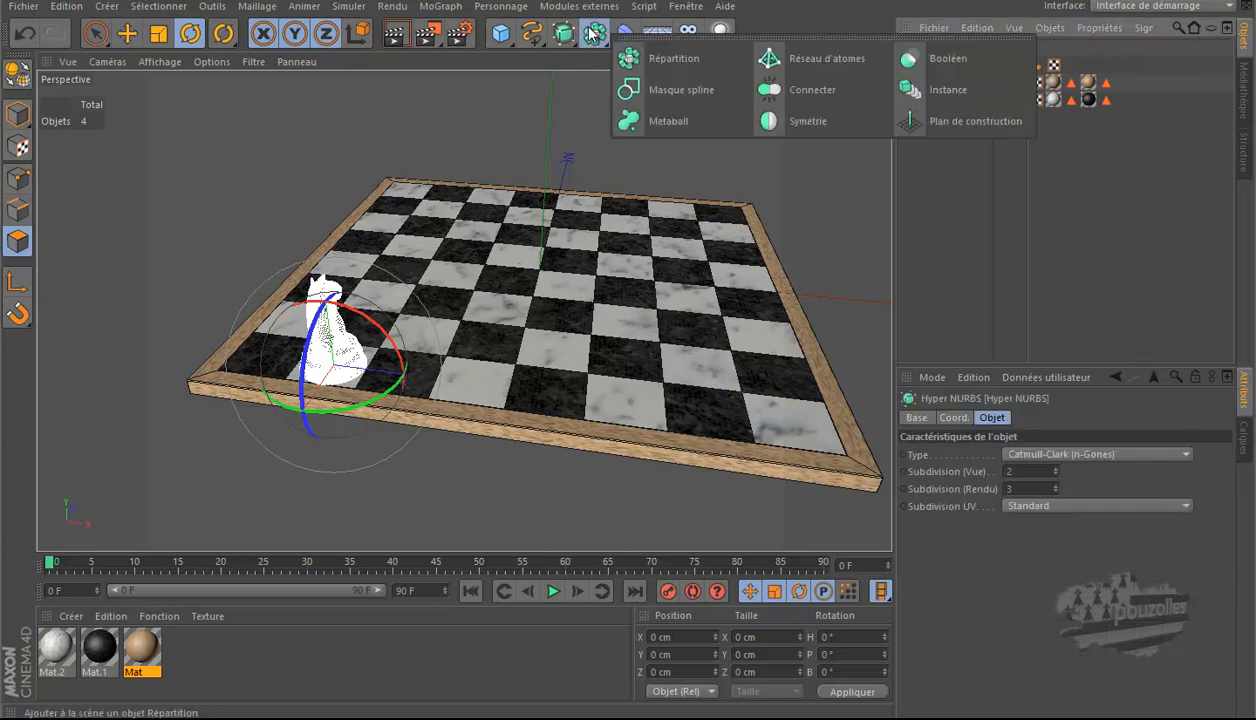
alt+click(782, 120)
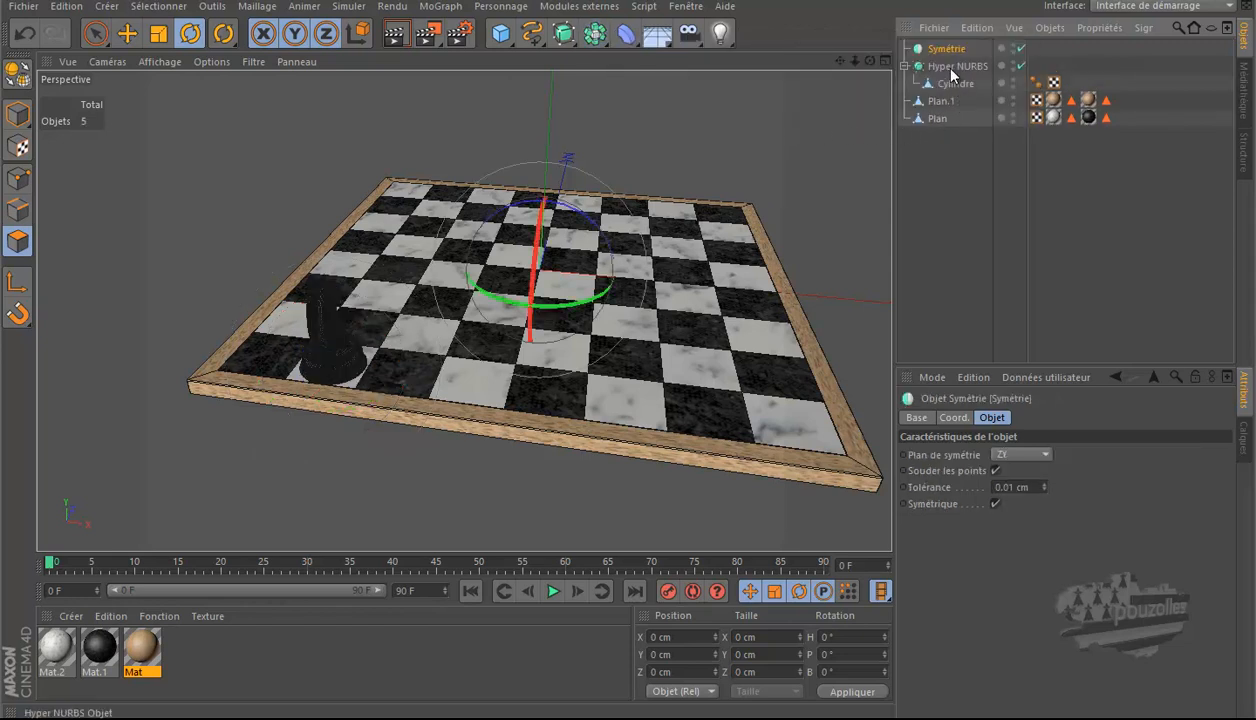
drag(953, 72, 953, 56)
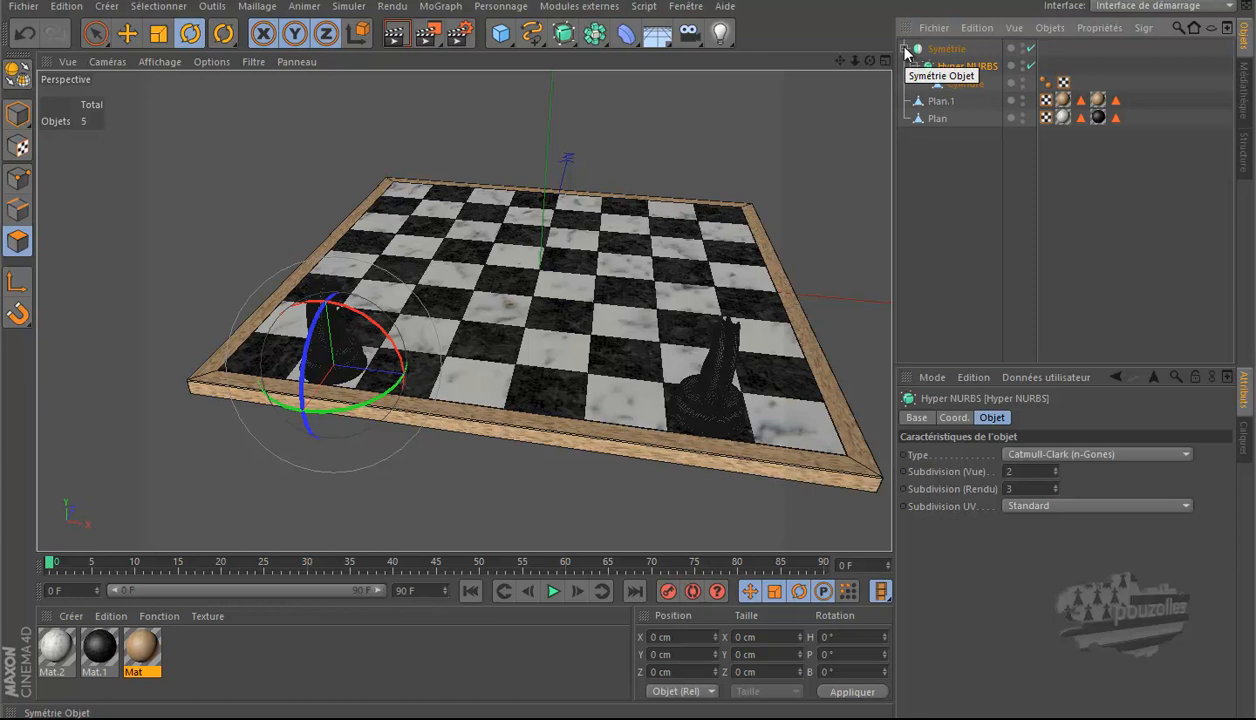
Step: Convert the Symétrie object into an editable polygon object
click(963, 85)
click(946, 49)
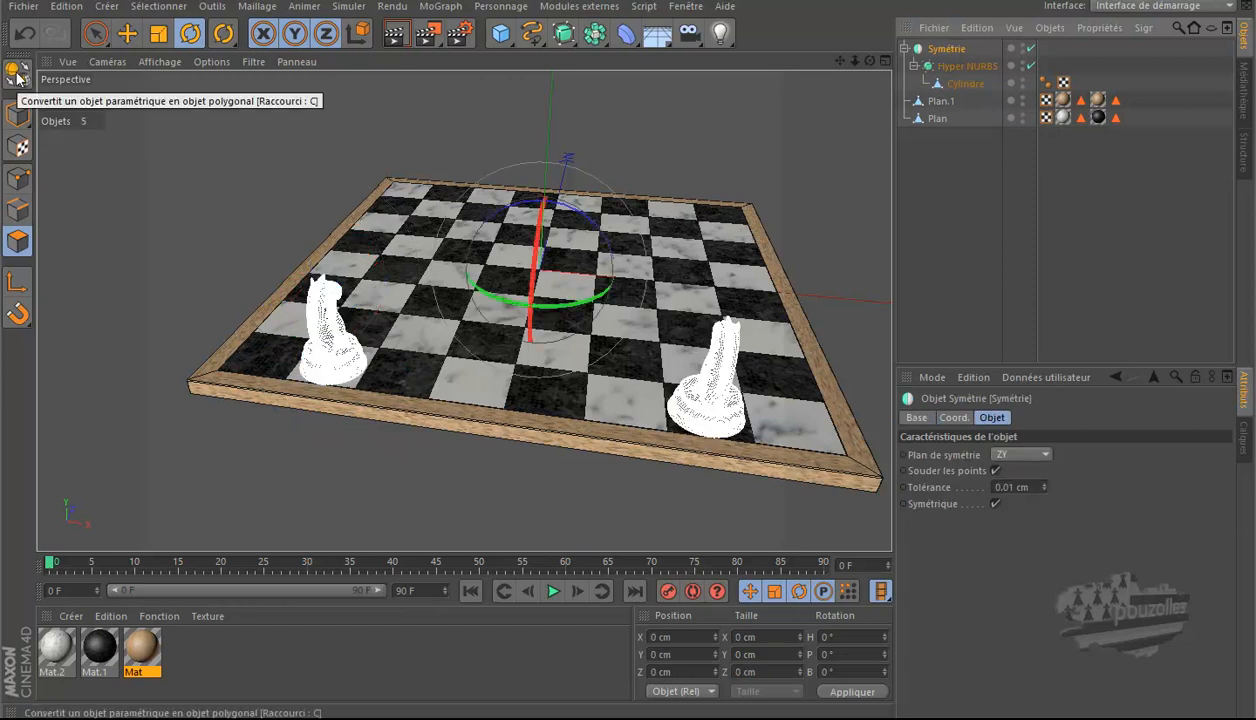
click(16, 78)
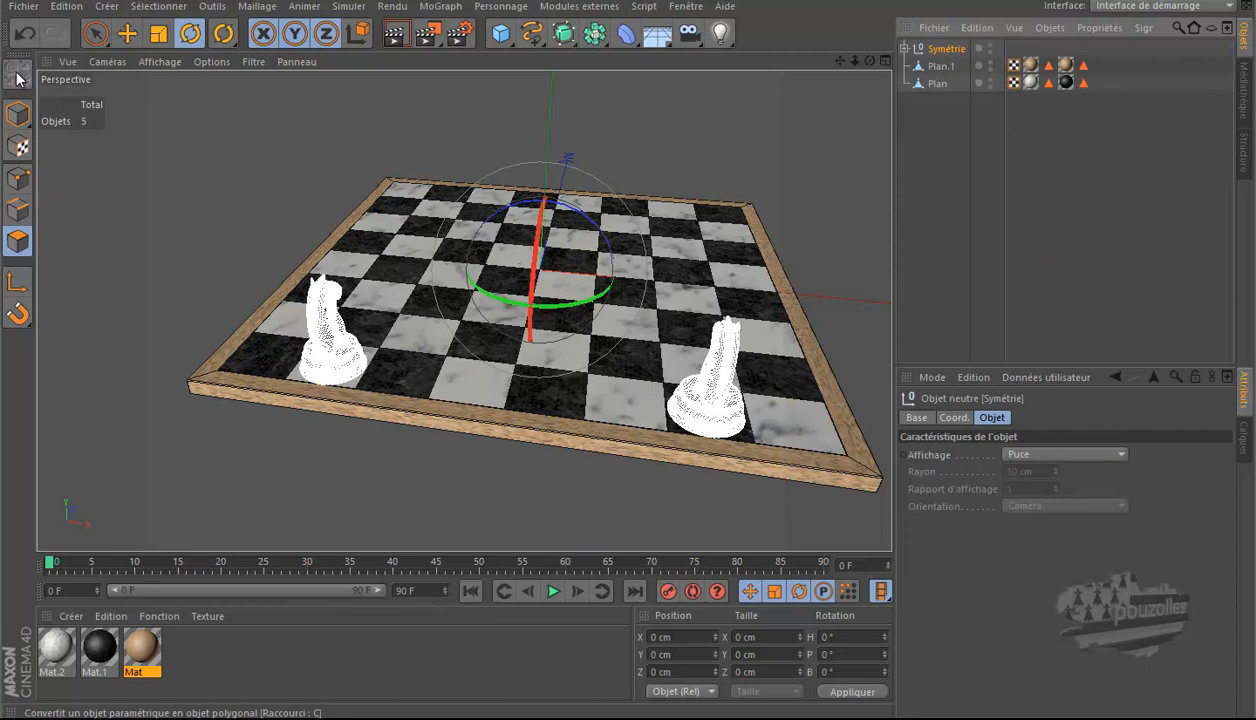
Step: Take the Cylindre mesh out of the Symétrie hierarchy and delete the leftover Symétrie and Neutre null objects
click(905, 49)
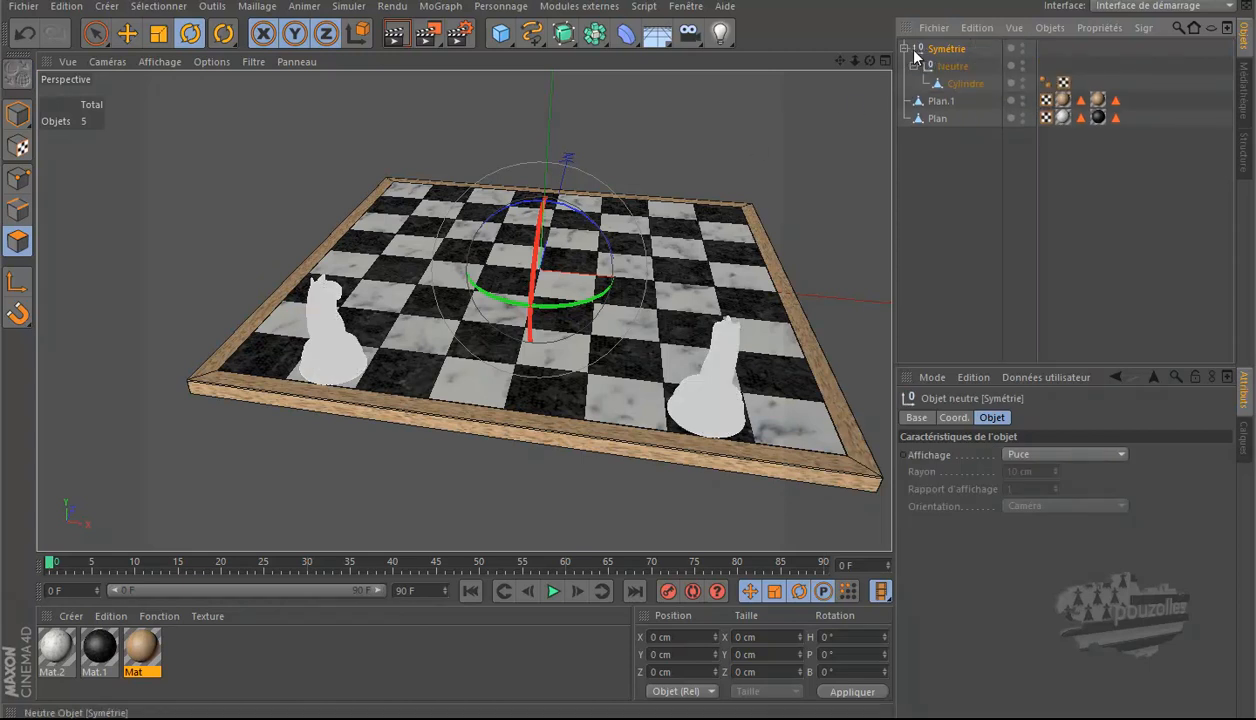
click(967, 86)
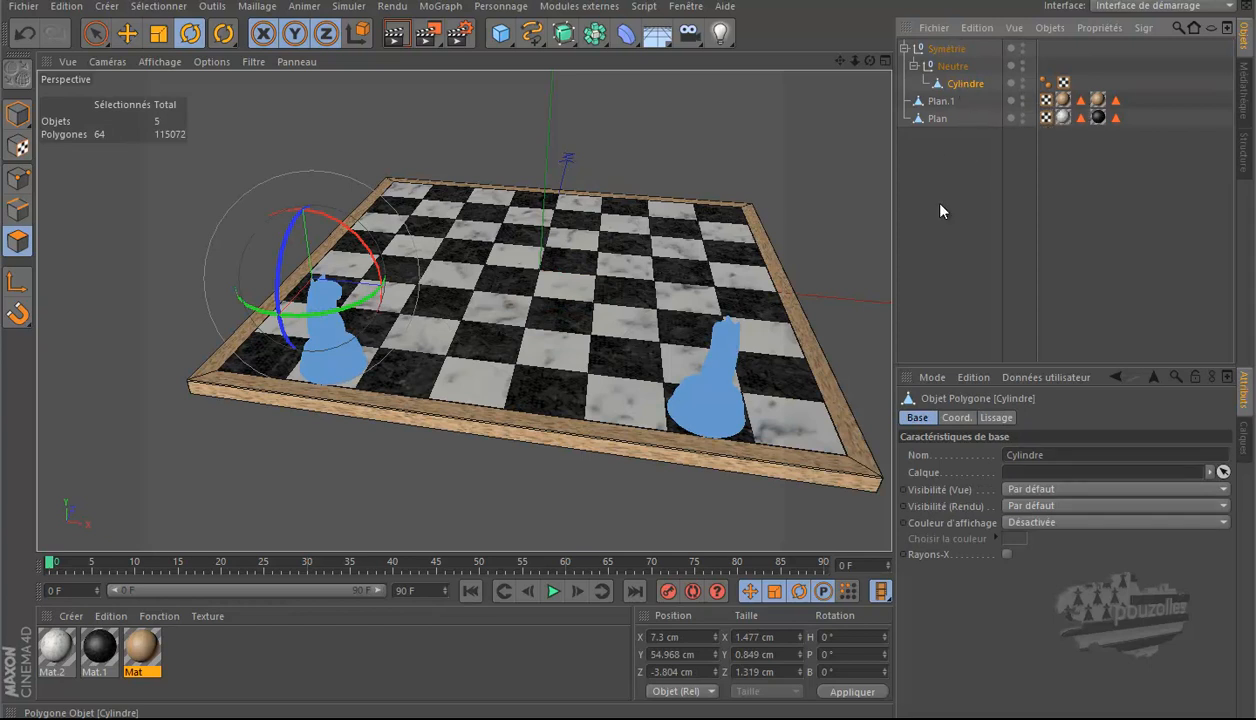
drag(940, 204, 940, 205)
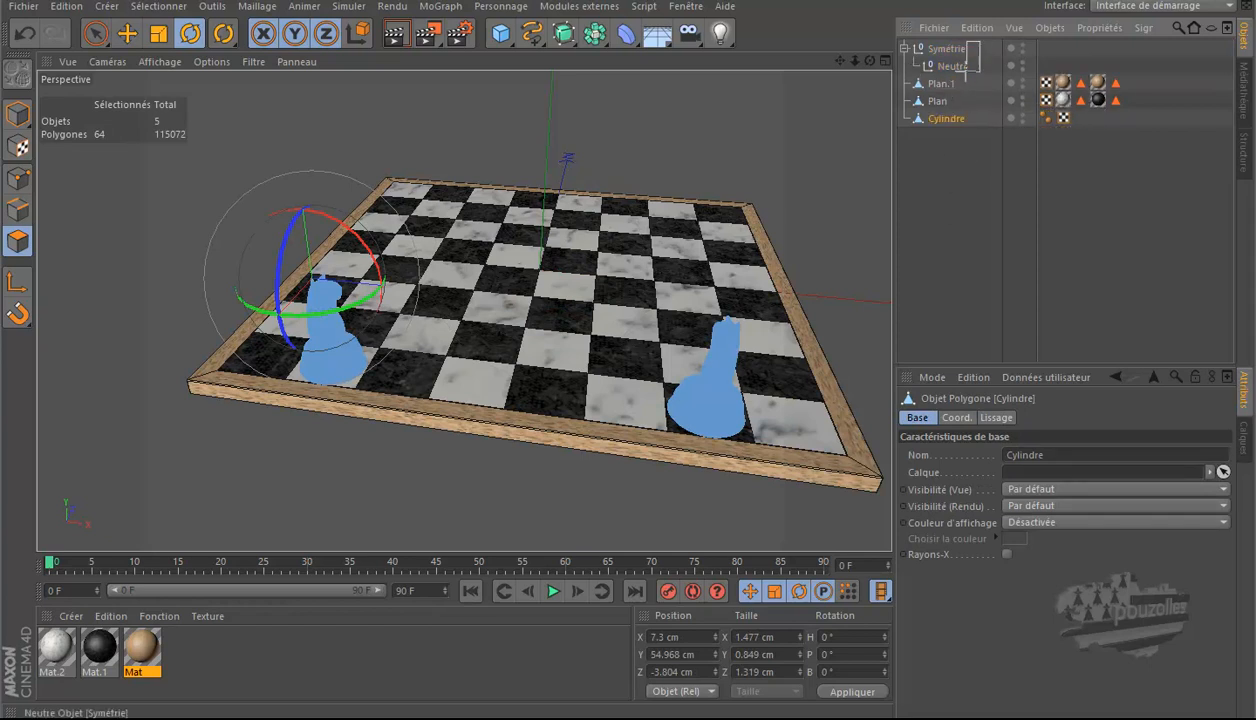
click(945, 48)
key(Delete)
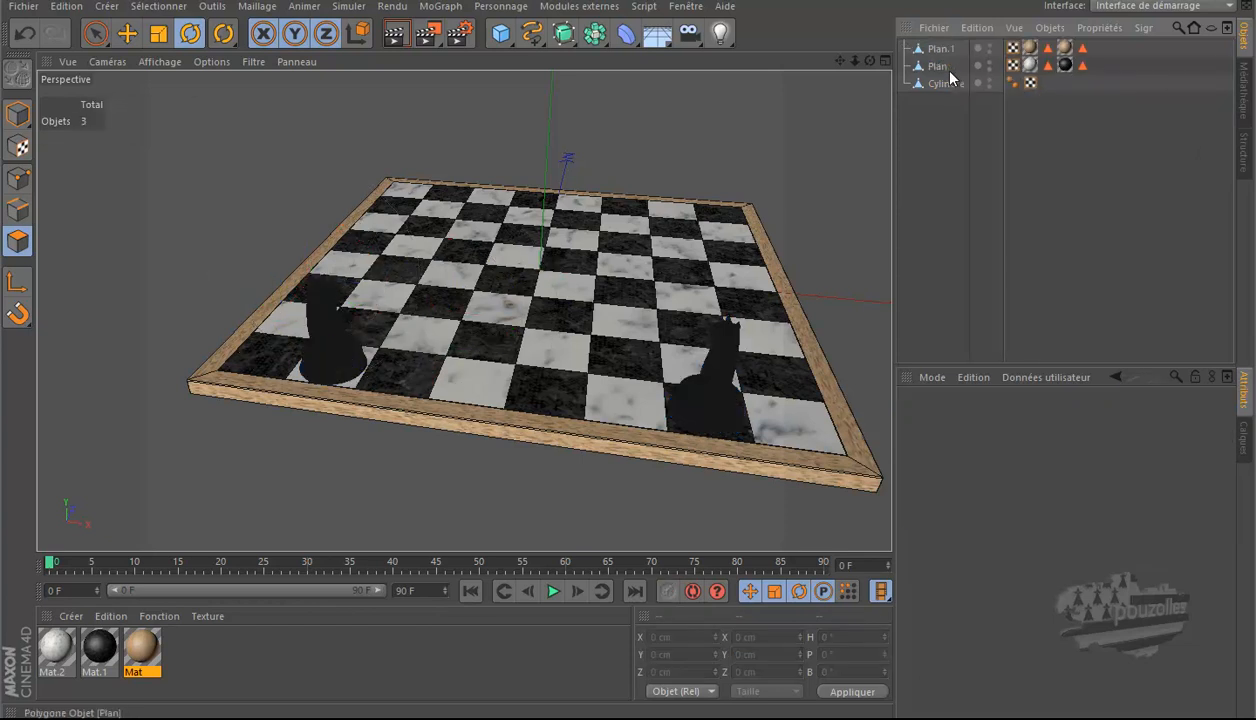
Step: Rectangle-select all polygons of the mirrored knight with Limiter aux éléments visibles off, split them into a separate object and delete them from the original Cylindre
click(940, 84)
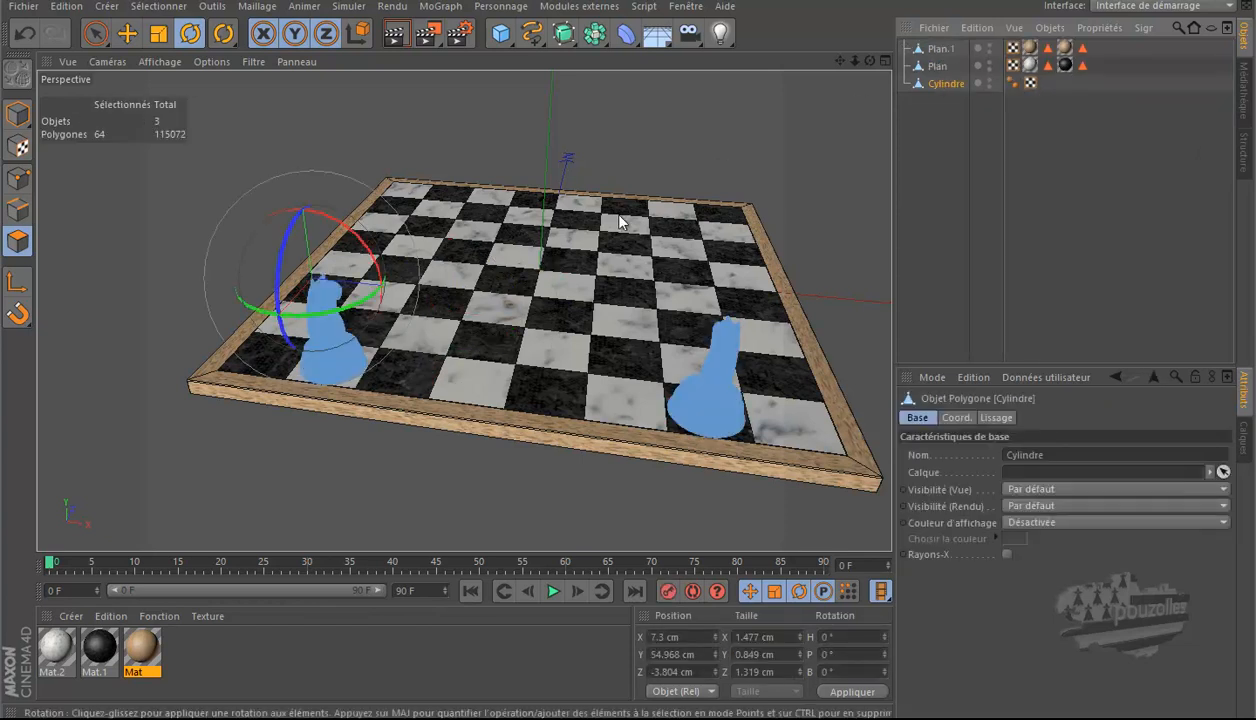
click(17, 241)
drag(93, 37, 135, 74)
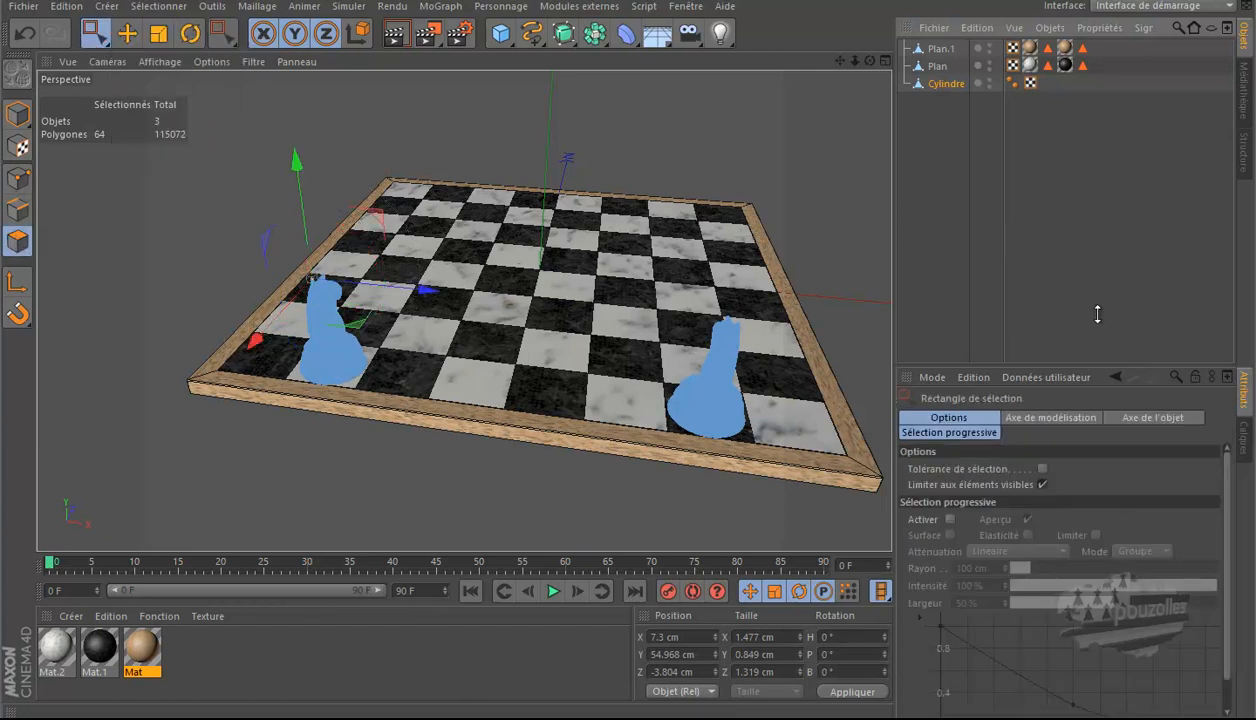
click(1043, 485)
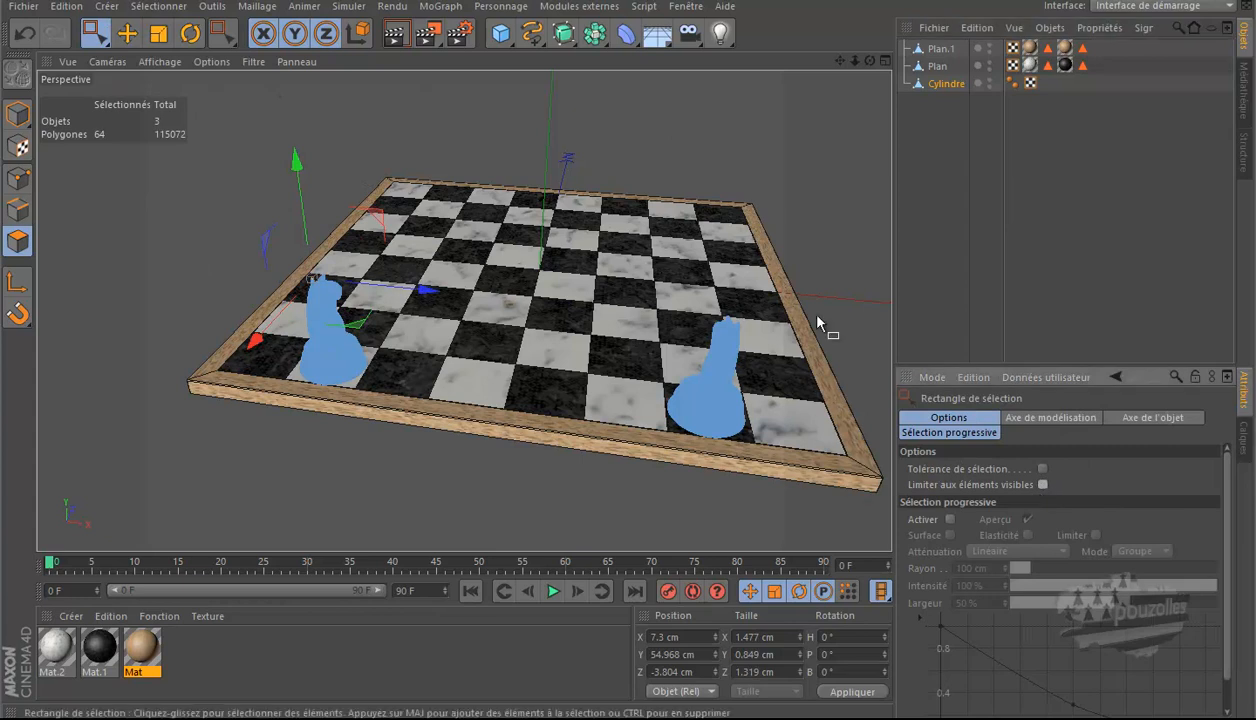
drag(836, 233, 523, 534)
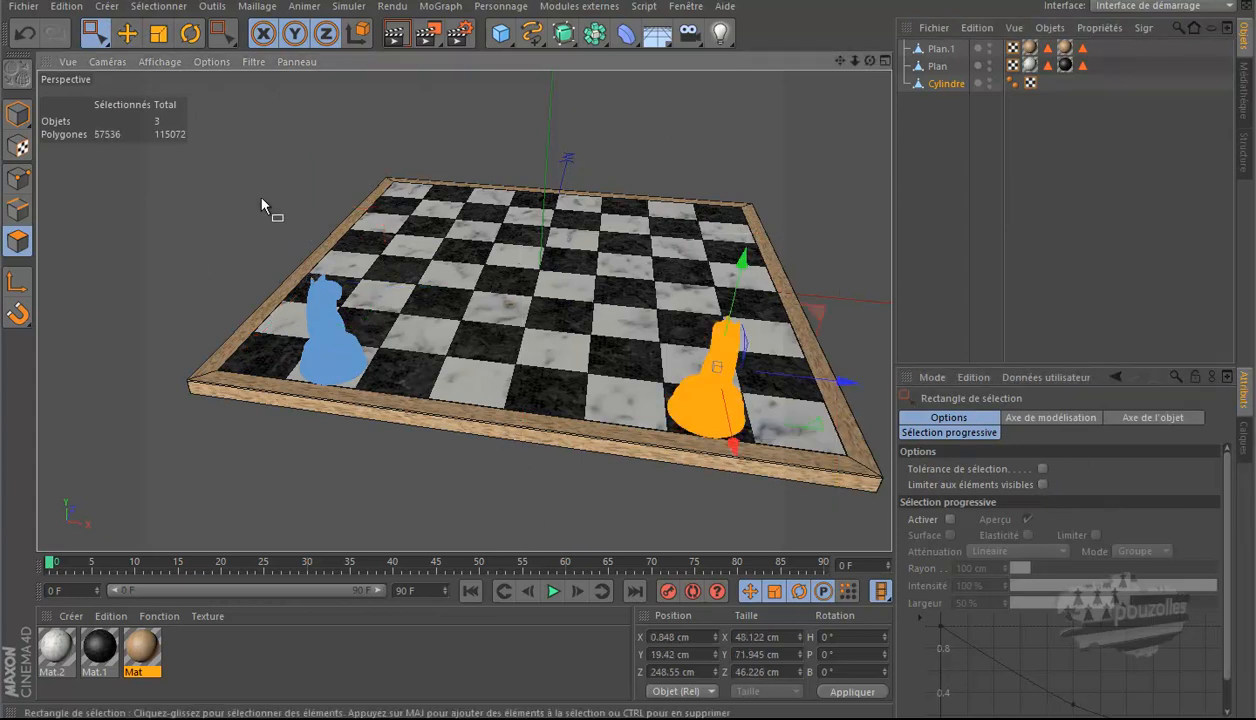
right_click(245, 152)
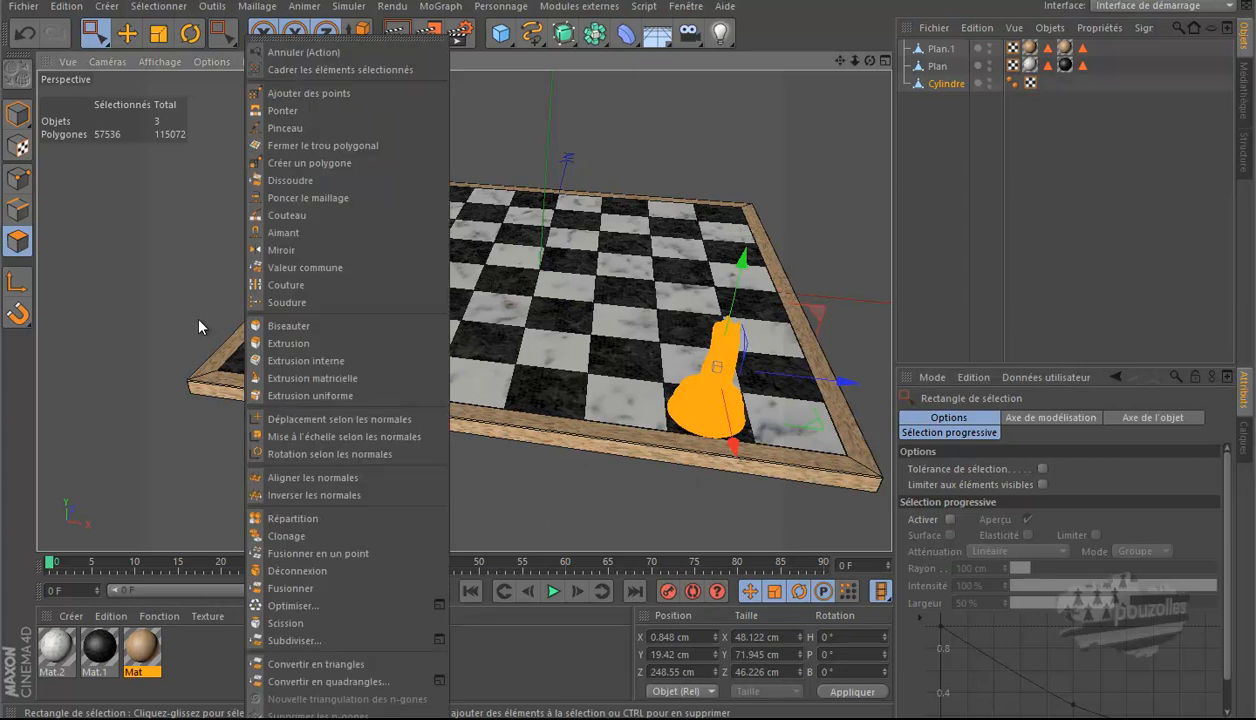
click(285, 628)
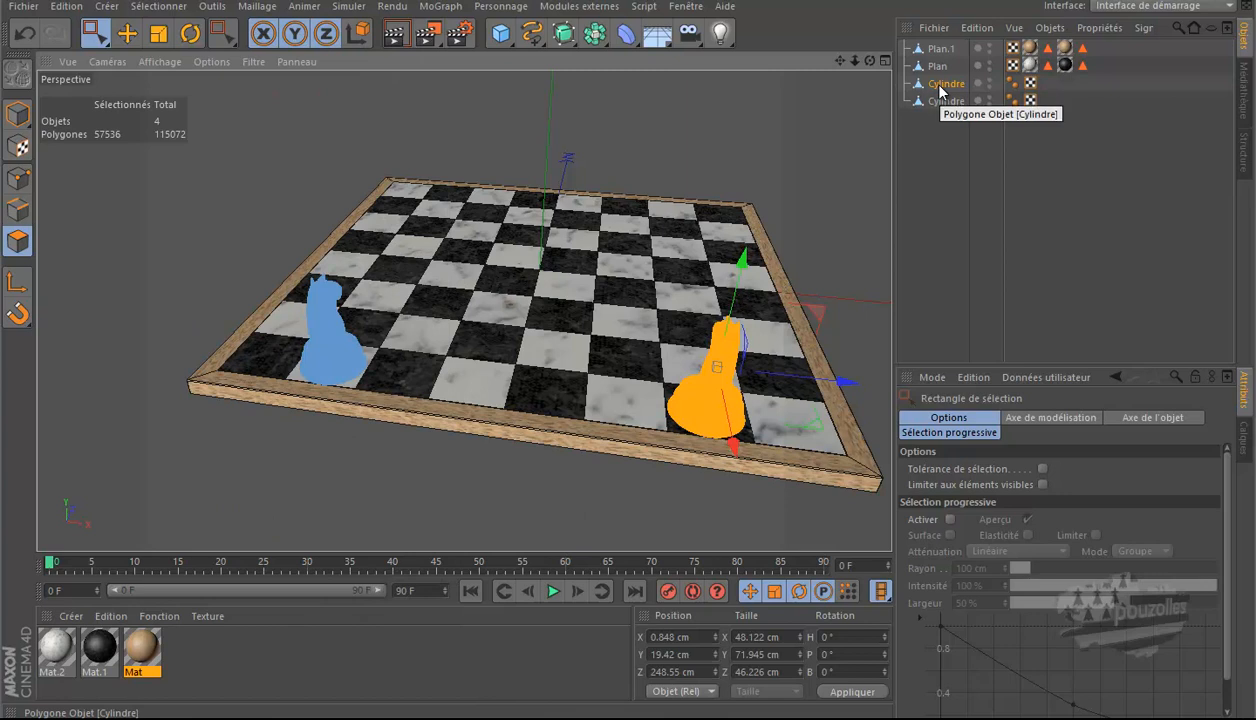
click(740, 377)
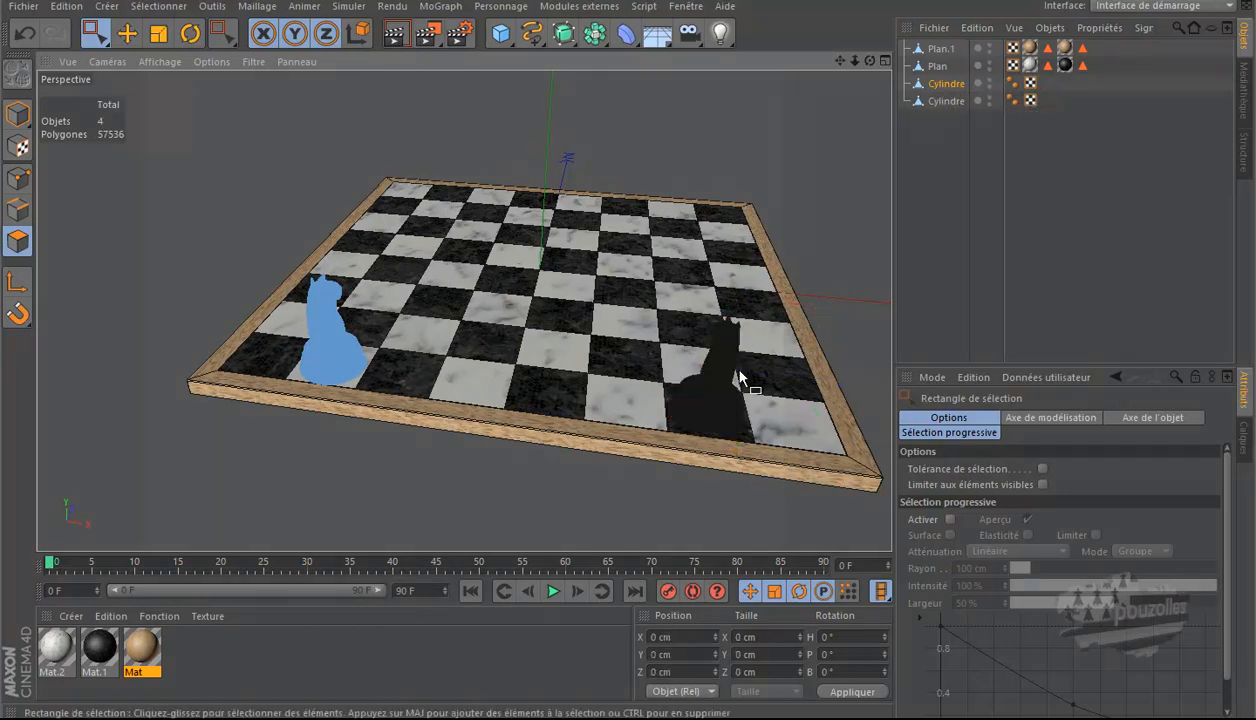
Step: Examine the two separate Cylindre knights and compare their axis positions in the top view, in model mode with the move tool
click(945, 102)
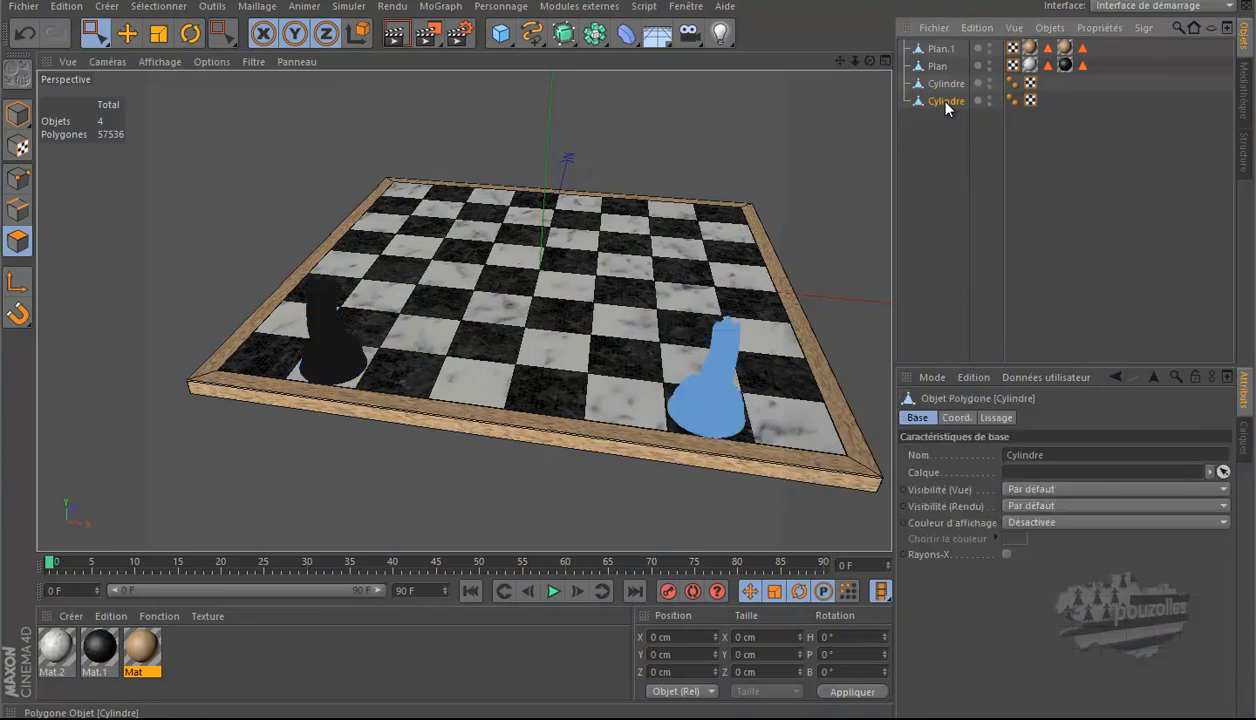
click(946, 85)
click(947, 103)
middle_click(511, 434)
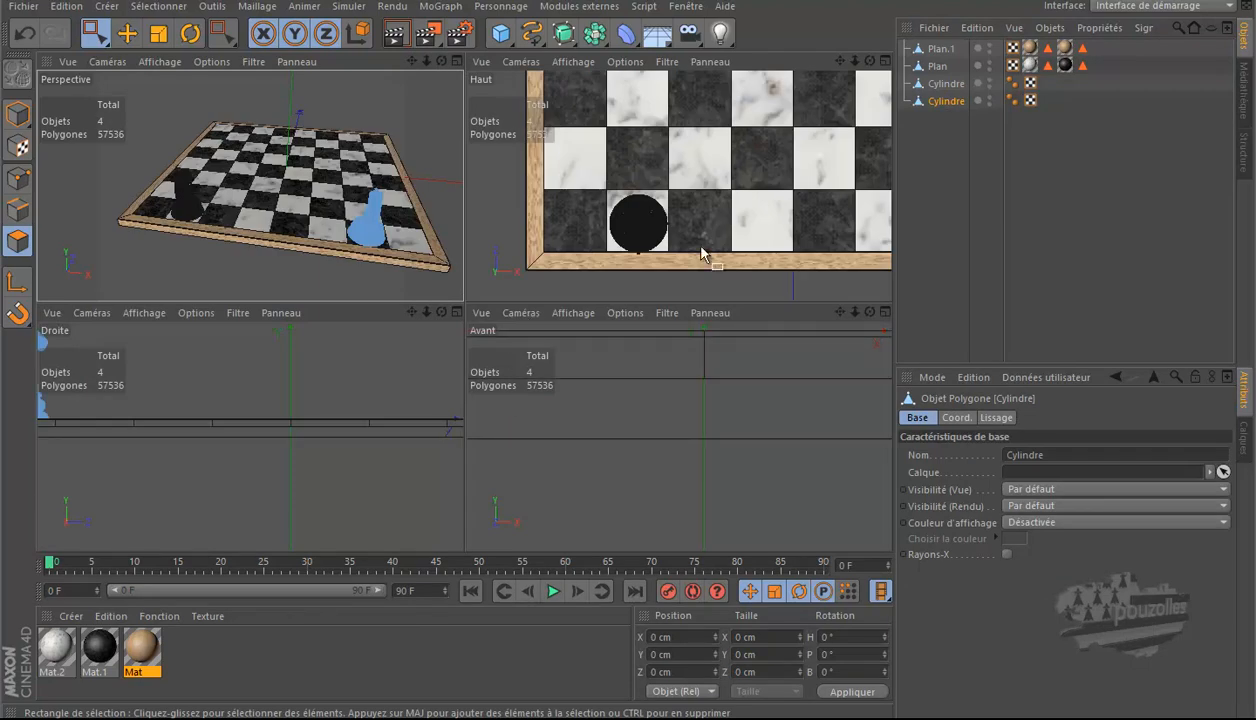
middle_click(702, 254)
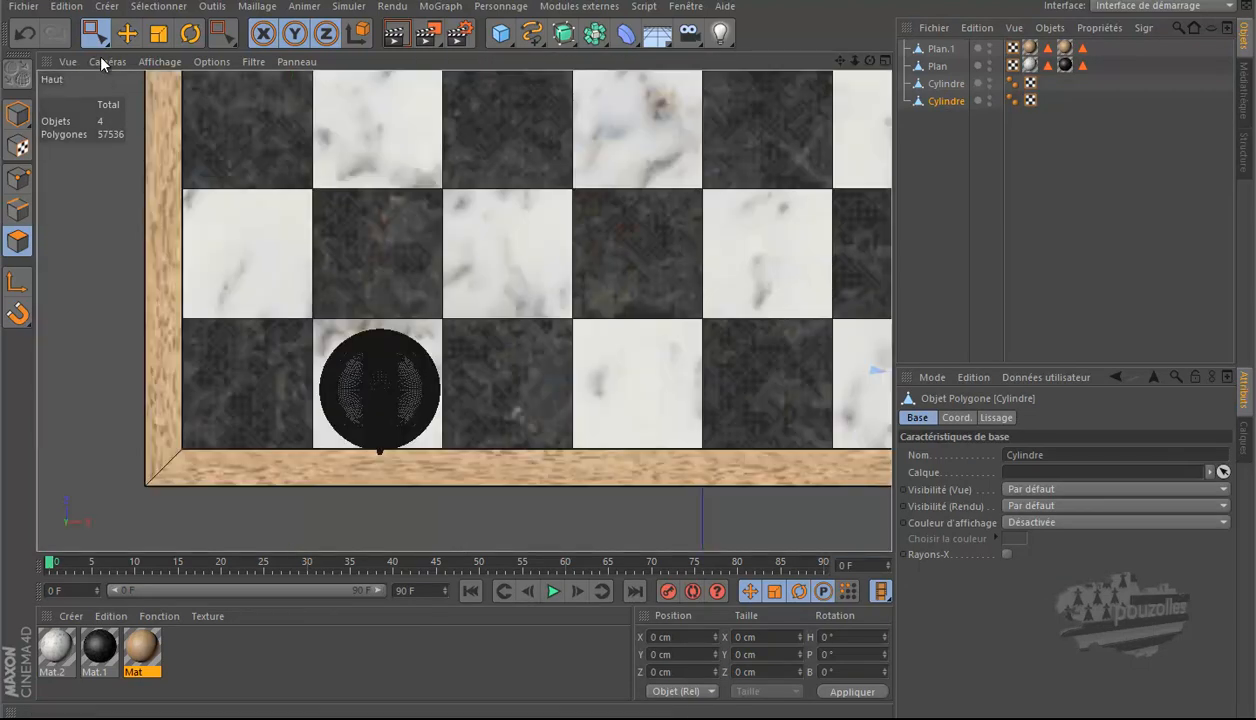
click(18, 113)
click(126, 34)
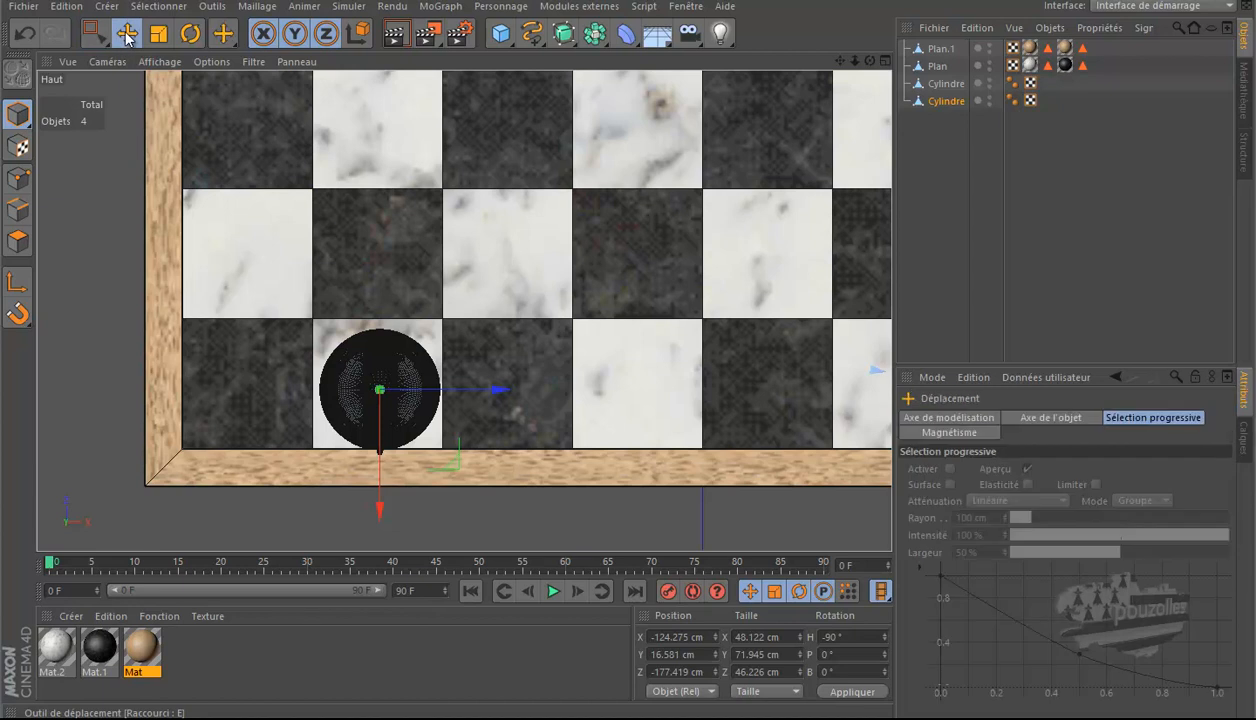
scroll(140, 362, down, 4)
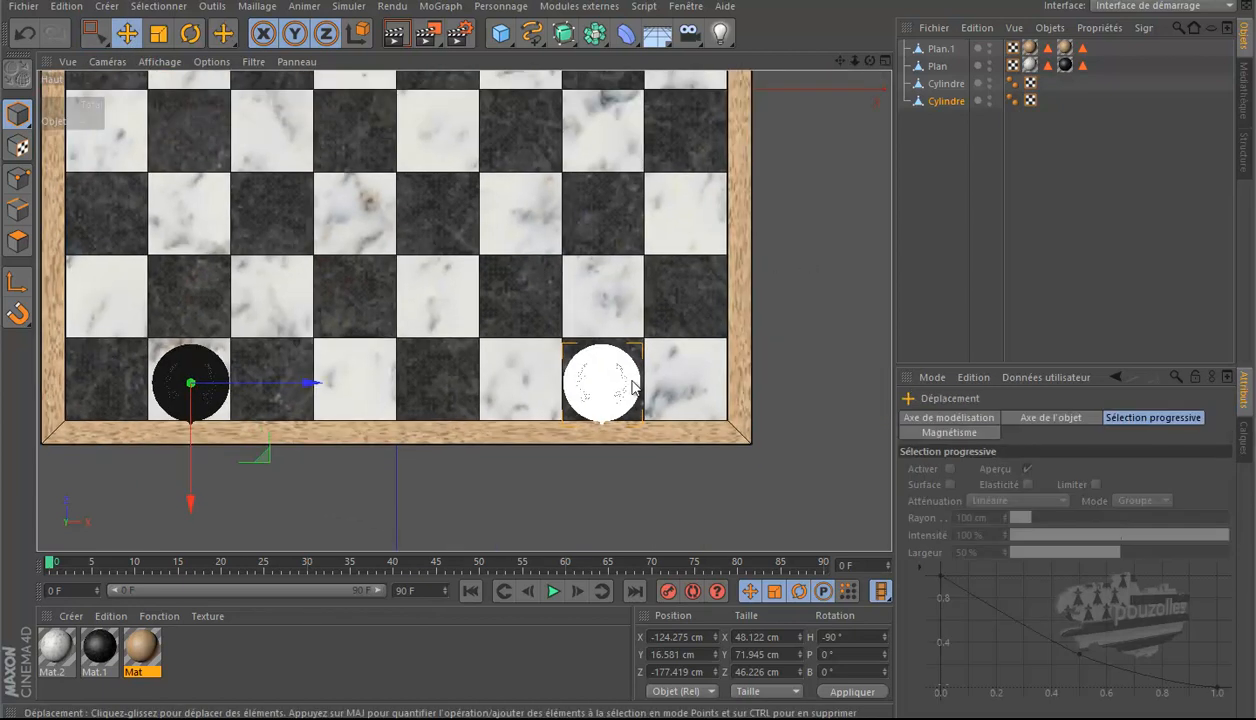
click(940, 84)
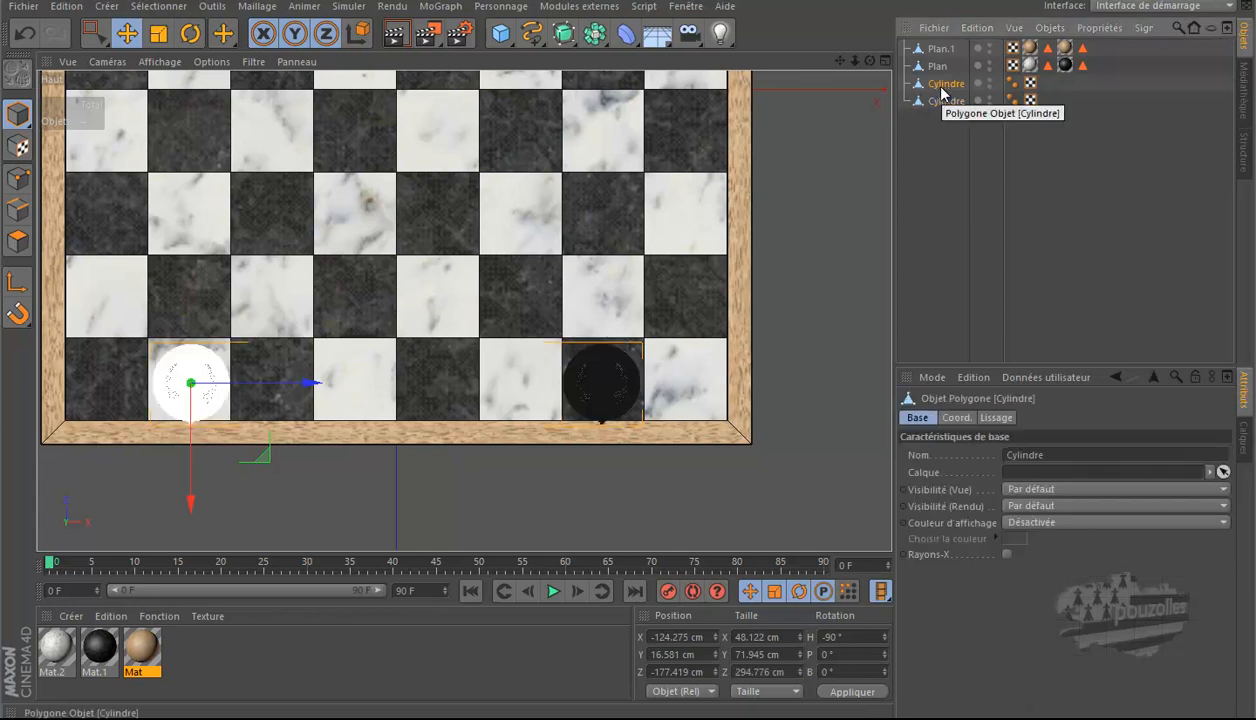
click(942, 101)
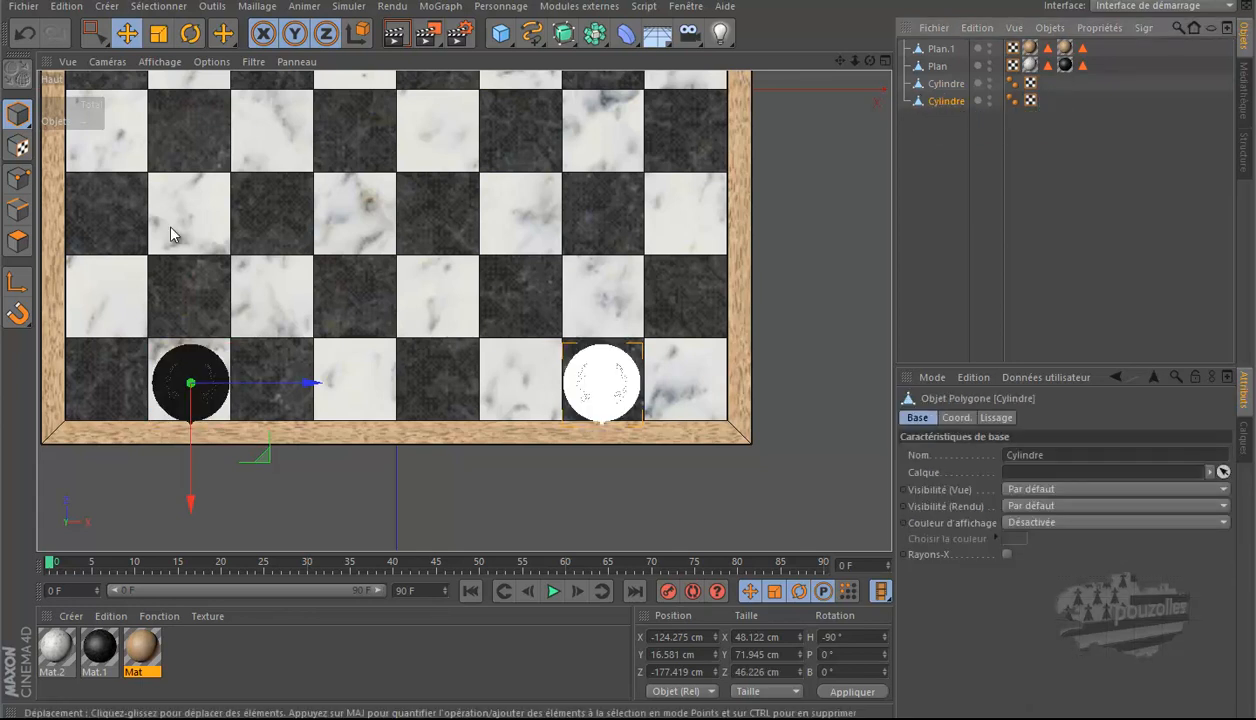
Step: Move the second Cylindre knight's object axis onto its own mesh, at about X 125.7 cm, keeping Z at -177.419 cm
click(17, 284)
drag(331, 387, 719, 393)
click(15, 282)
Step: Try moving each Cylindre knight separately across the board in the top view and undo both moves
click(945, 83)
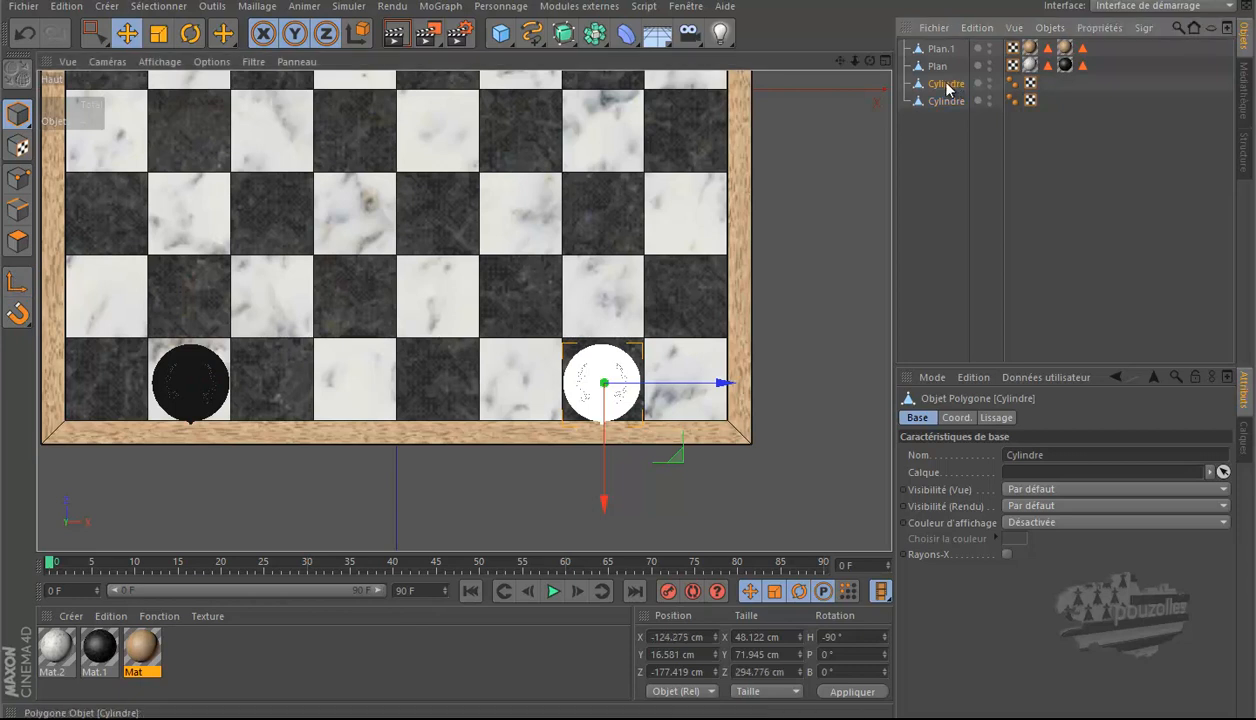
drag(314, 383, 344, 356)
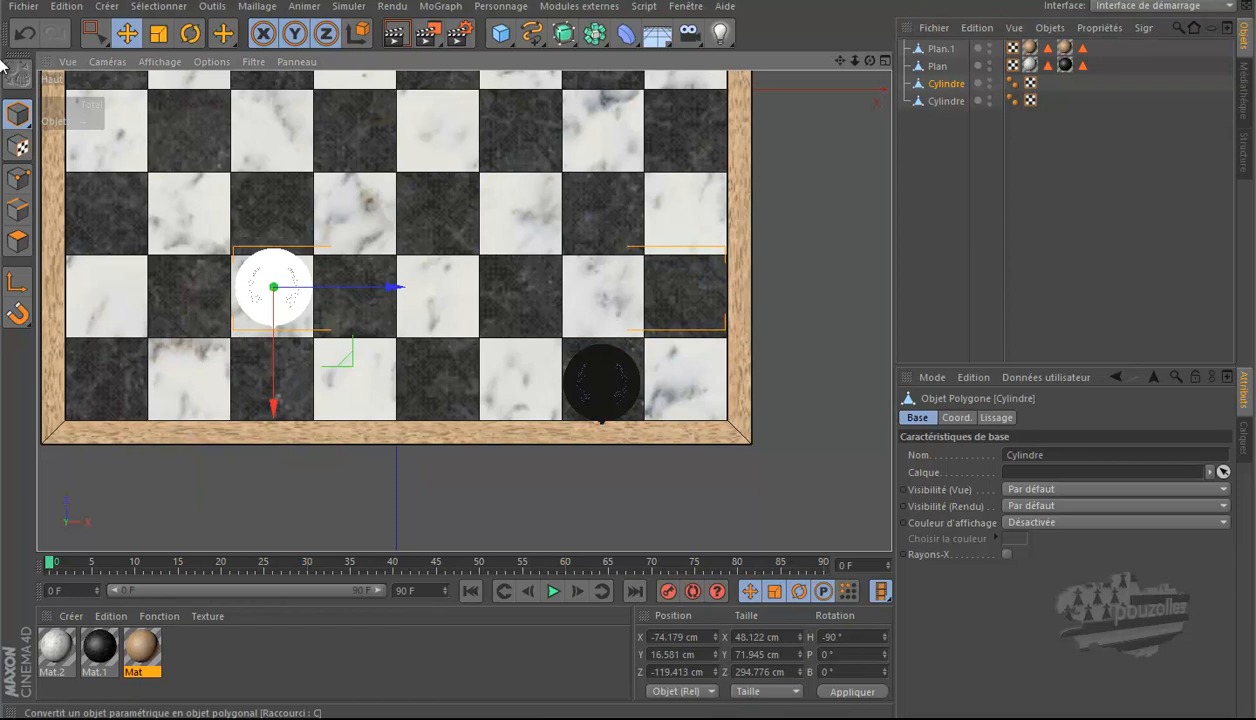
click(35, 27)
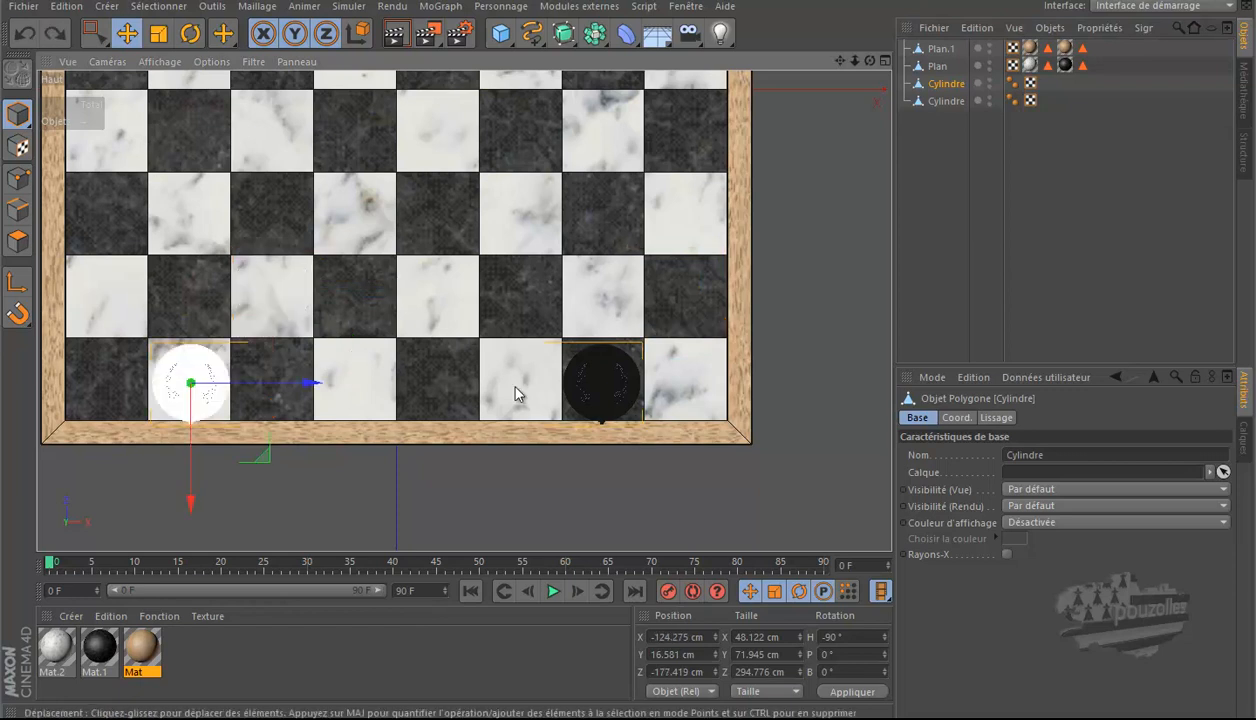
click(636, 376)
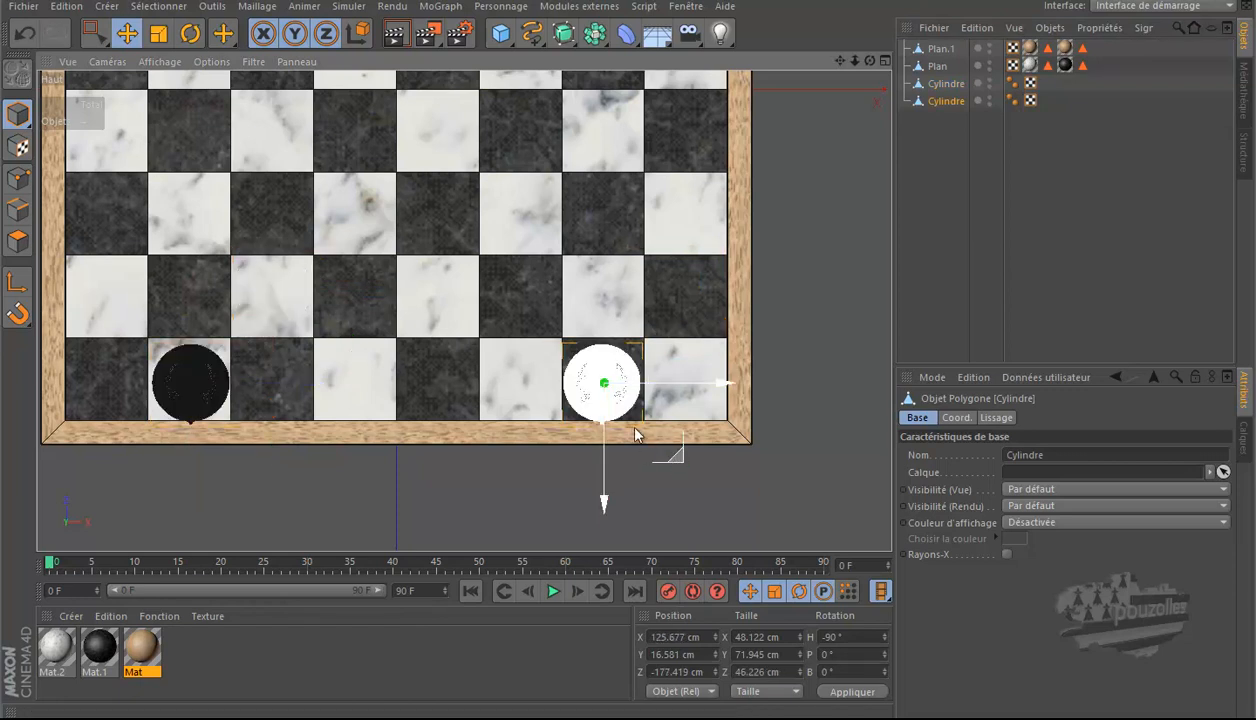
drag(645, 444, 562, 369)
click(31, 38)
Step: Apply material Mat.1 to the first knight in the perspective view and copy its texture tag to the second Cylindre
scroll(336, 523, down, 3)
middle_click(336, 523)
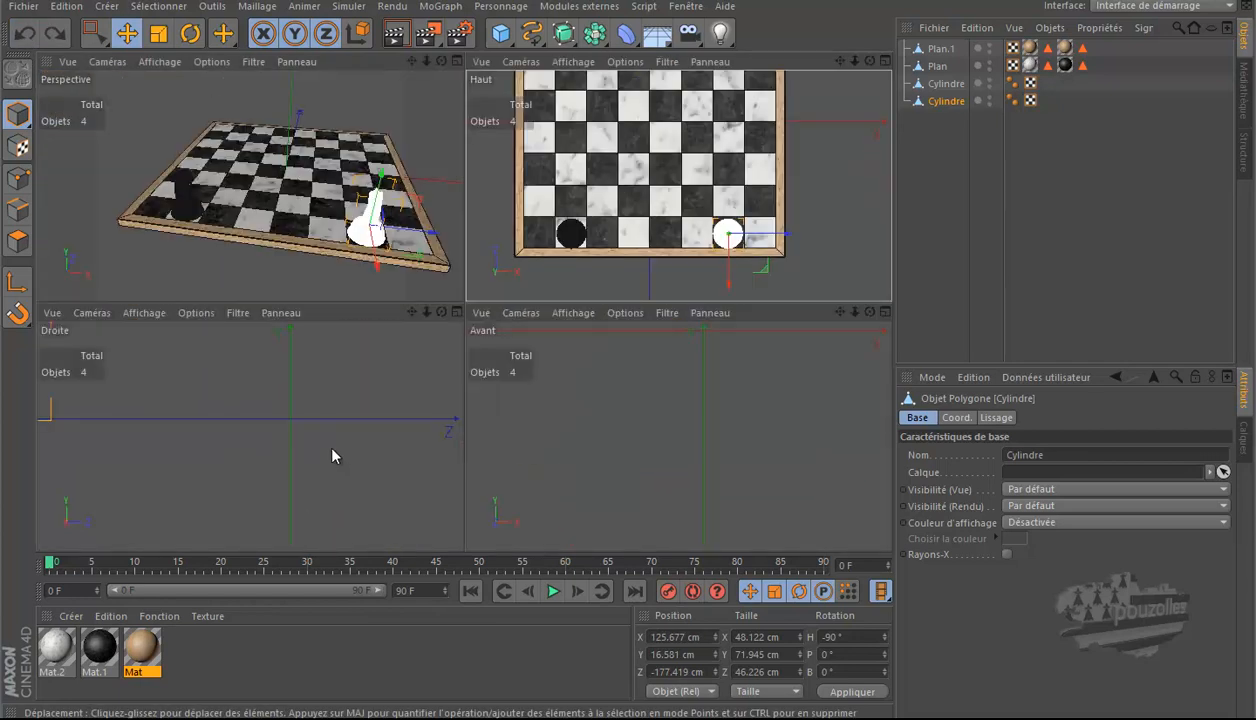
middle_click(274, 254)
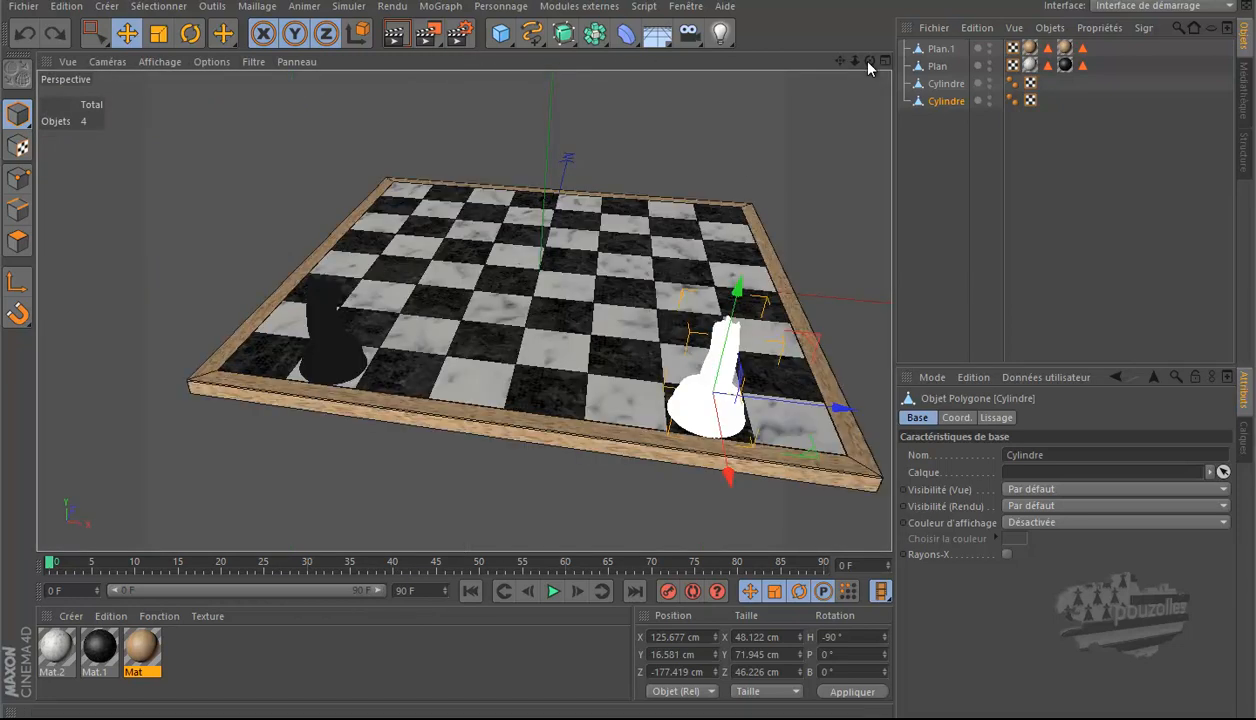
drag(647, 349, 645, 354)
drag(629, 366, 628, 370)
drag(839, 61, 630, 356)
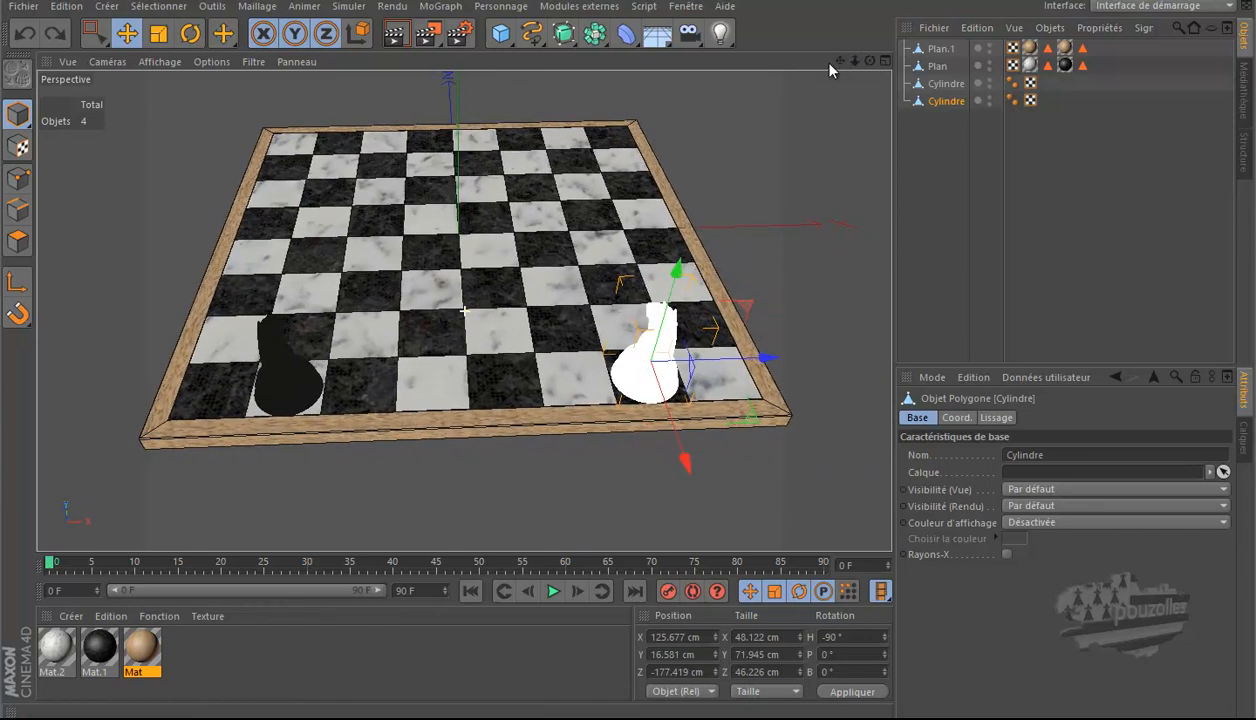
scroll(271, 418, up, 2)
scroll(271, 418, up, 5)
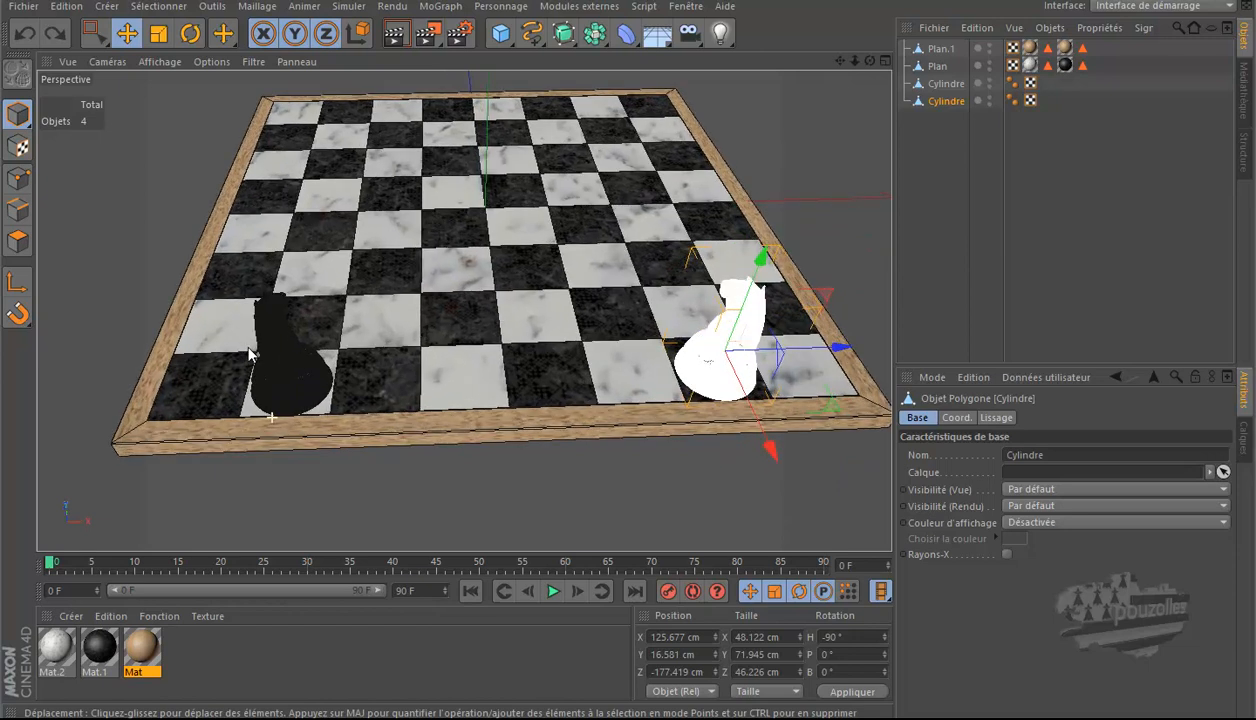
scroll(271, 418, up, 2)
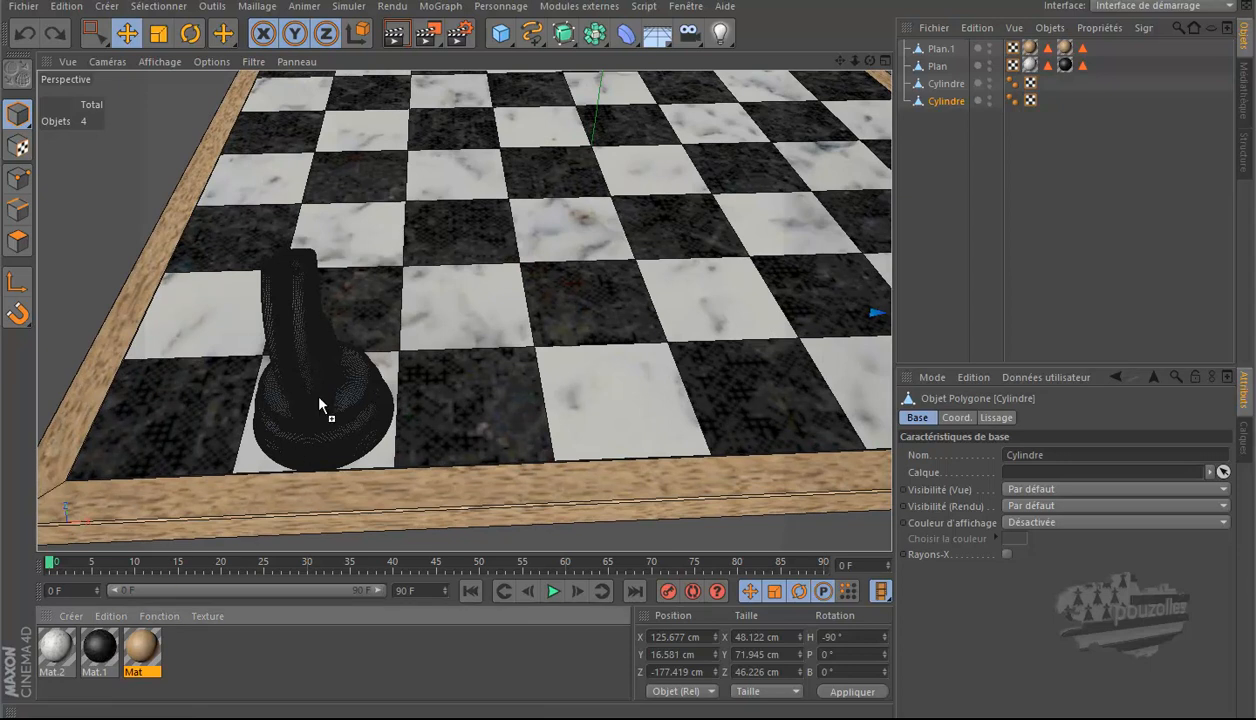
drag(318, 404, 318, 404)
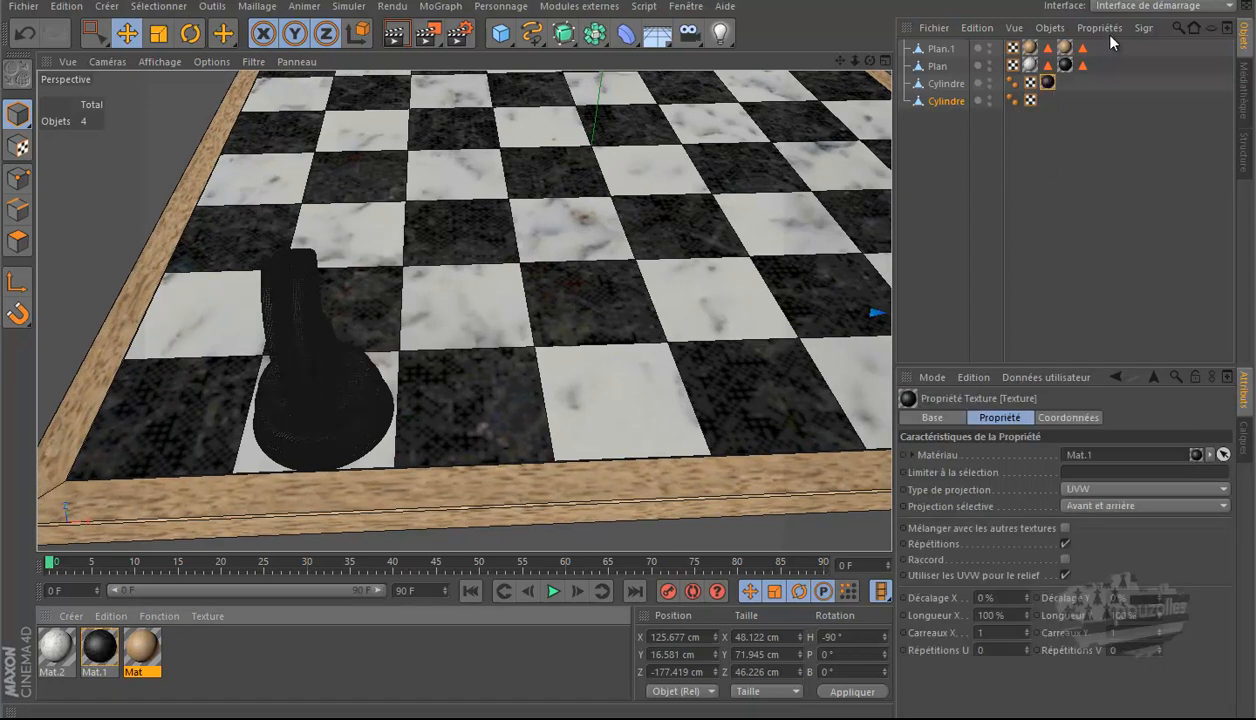
ctrl+drag(1048, 85, 1050, 104)
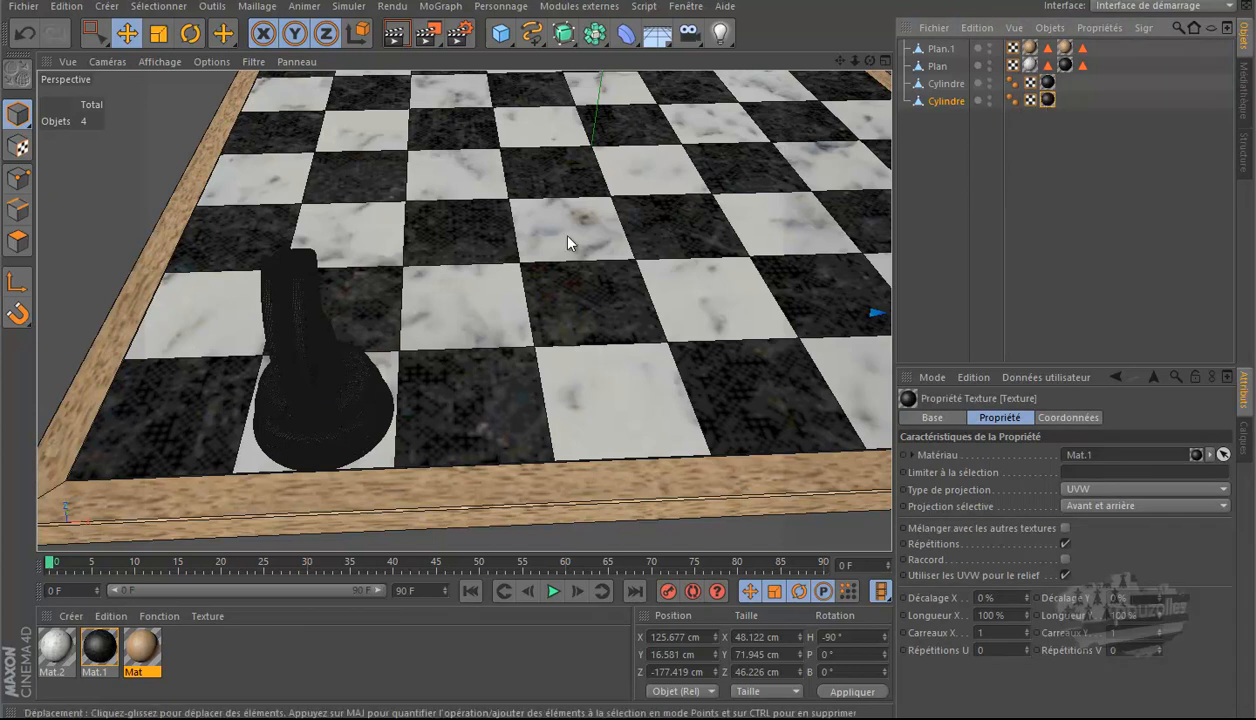
Step: Set the projection type of both knights' Mat.1 texture tags to Cubique, rendering the view before and after to compare
drag(868, 61, 624, 340)
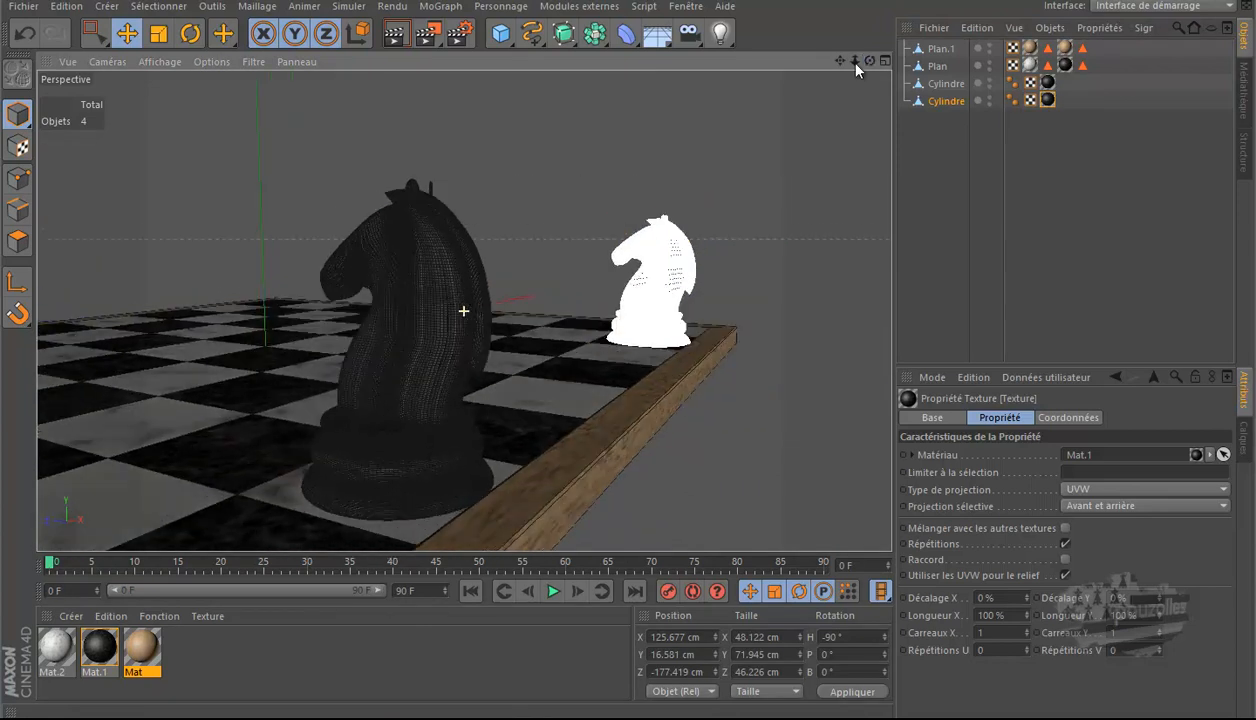
click(395, 35)
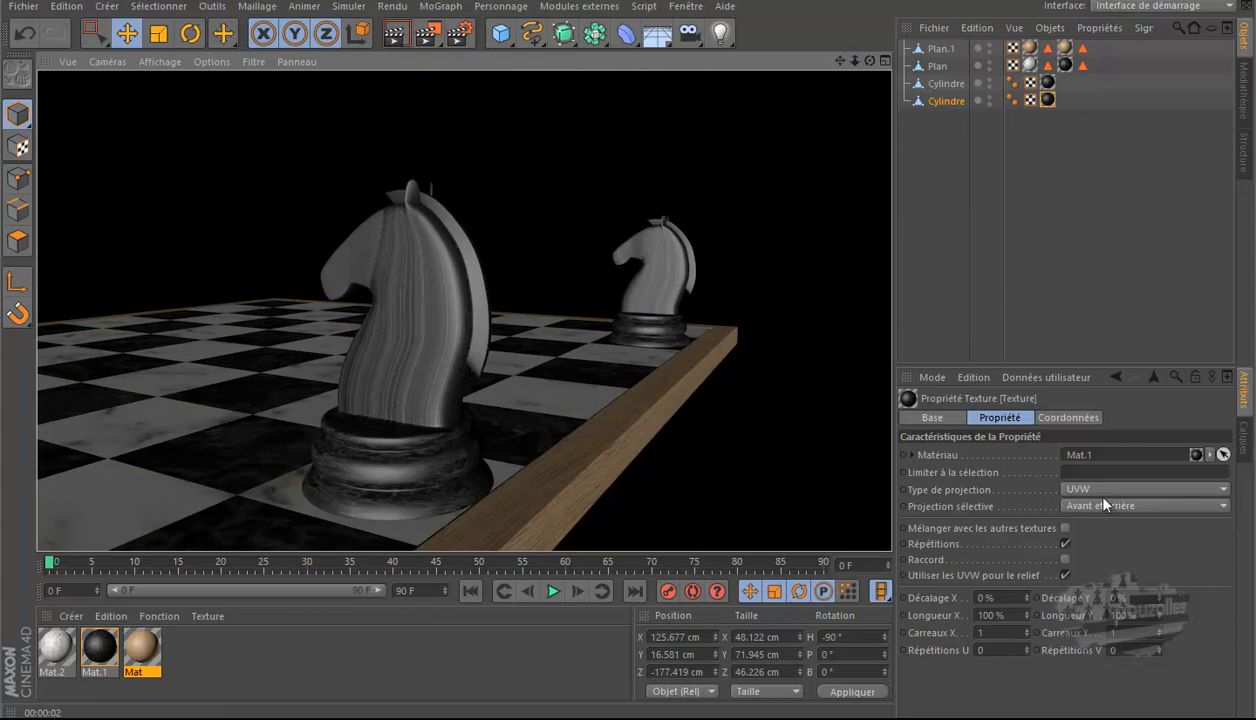
drag(1069, 80, 1043, 100)
click(1075, 489)
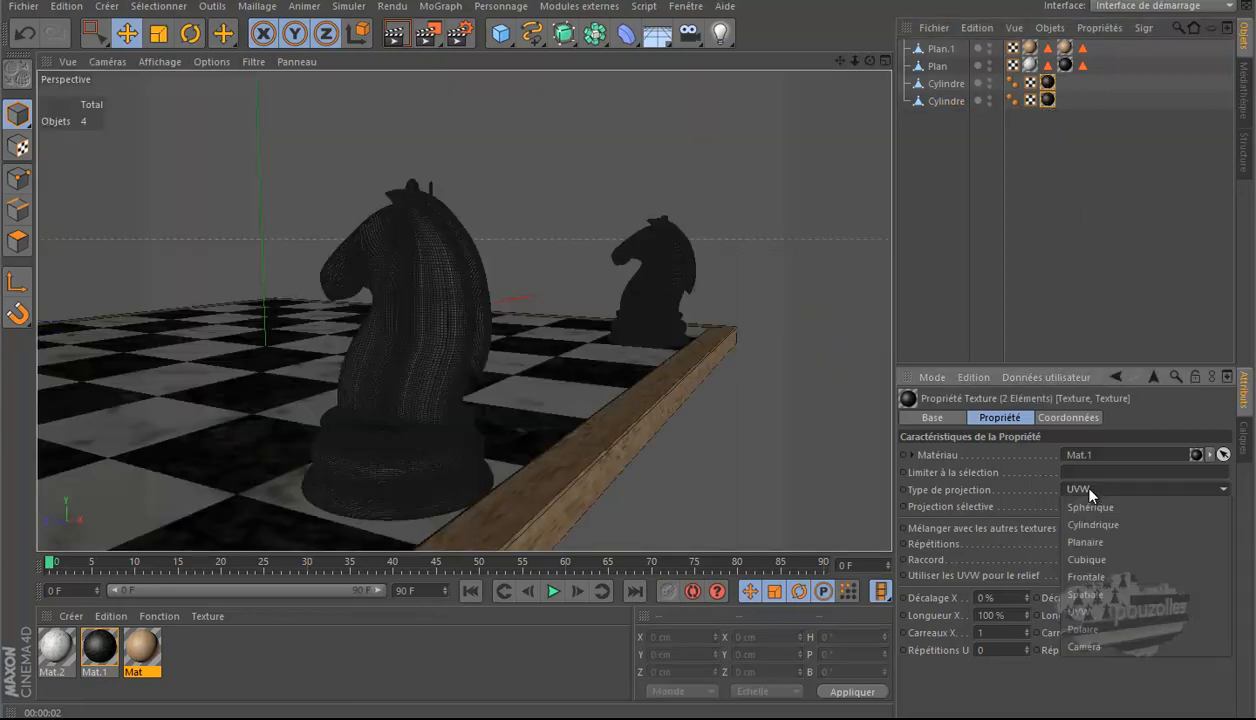
click(1102, 559)
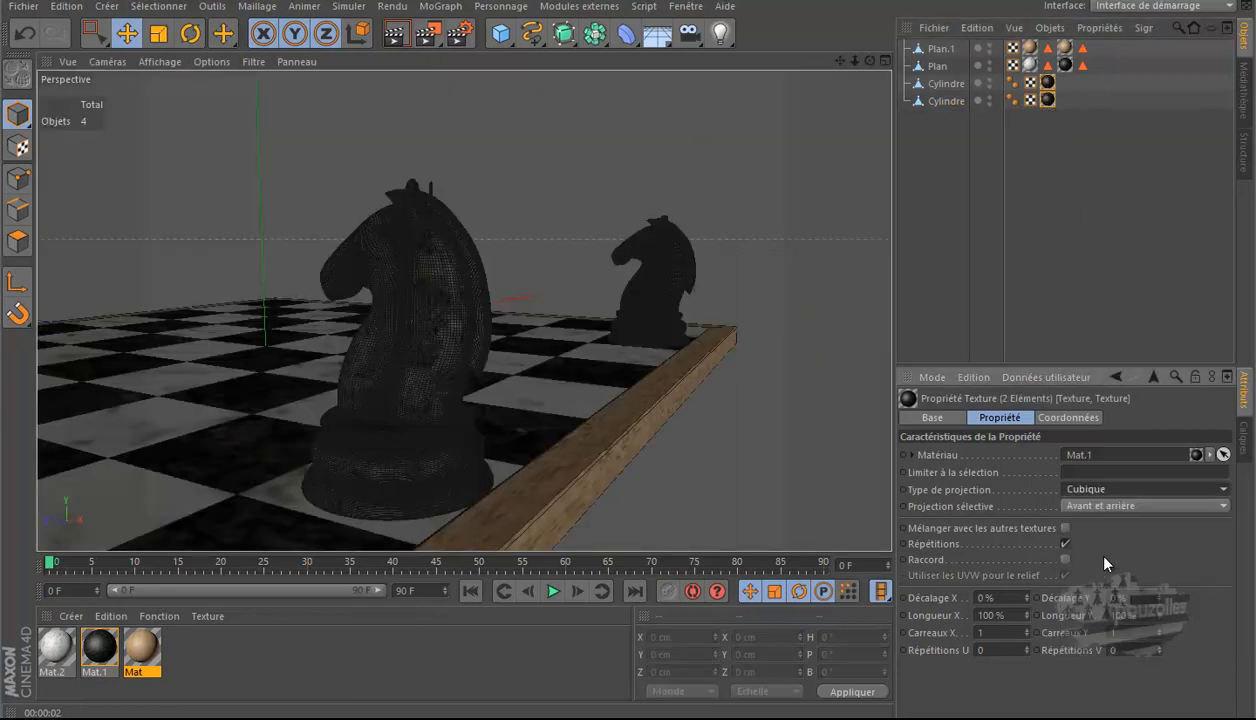
click(396, 35)
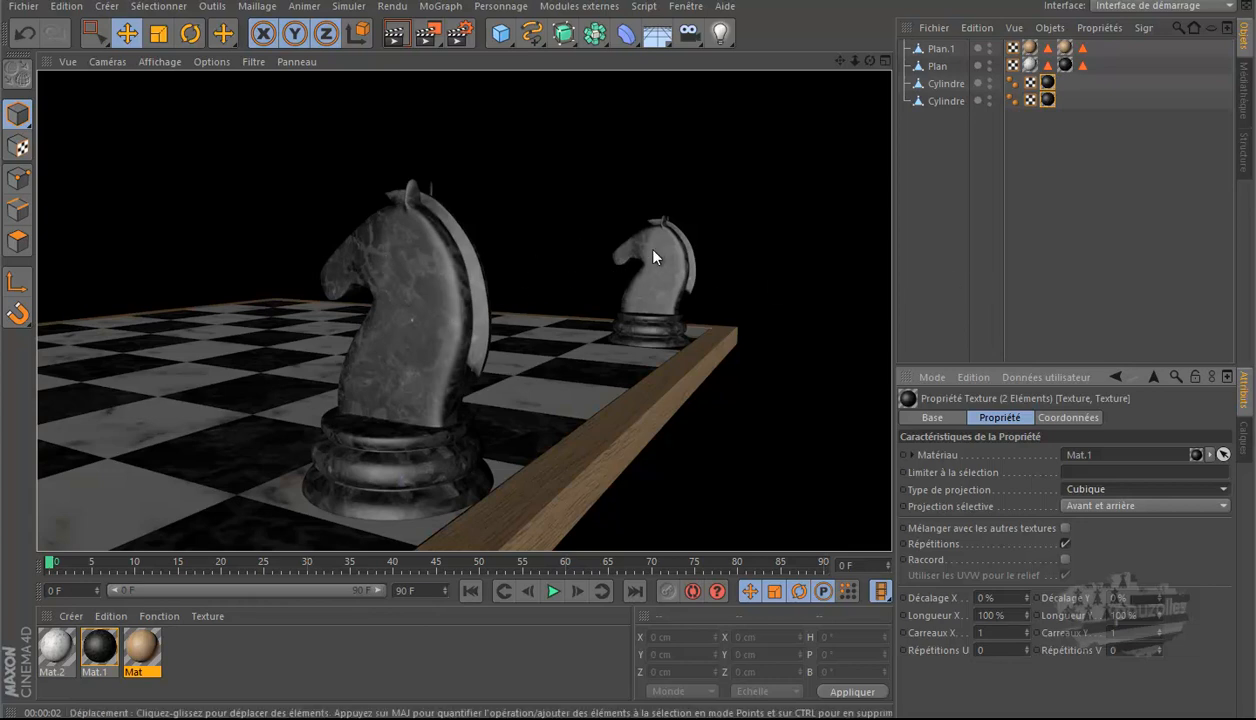
Step: Offset the second Cylindre's Mat.1 texture by 7 % in X and 17 % in Y and check it with a render
click(1029, 95)
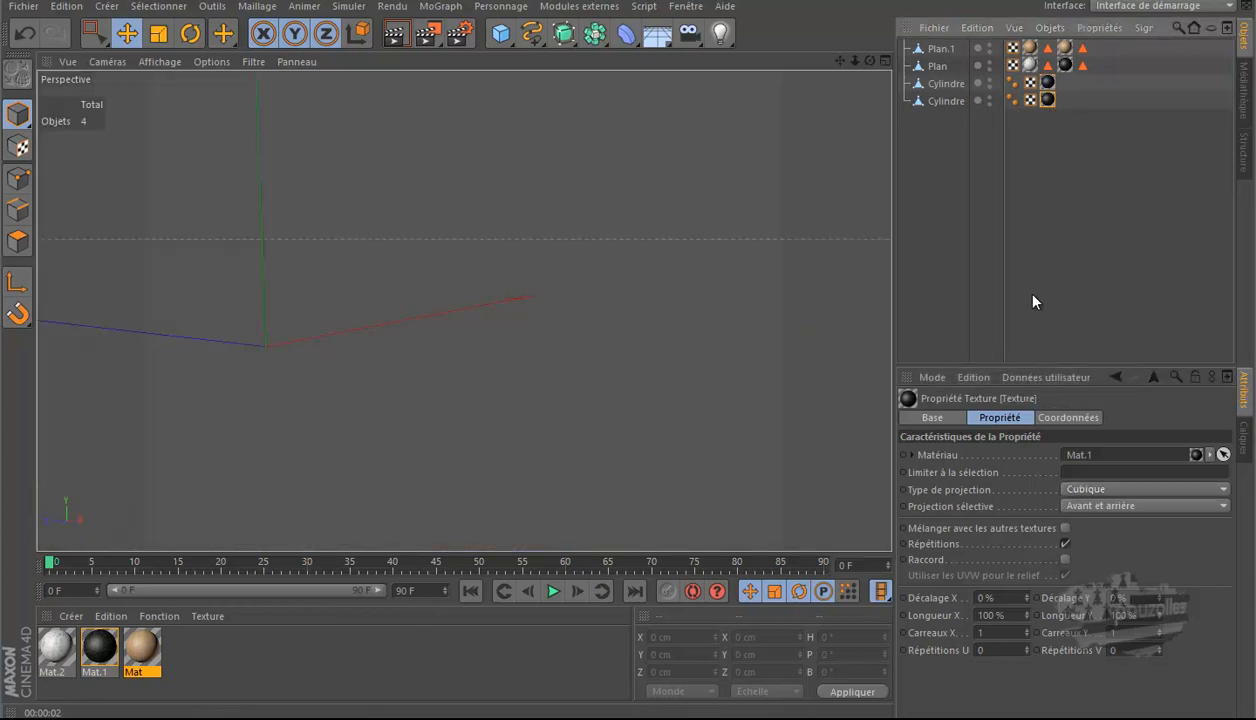
drag(1031, 596, 1025, 593)
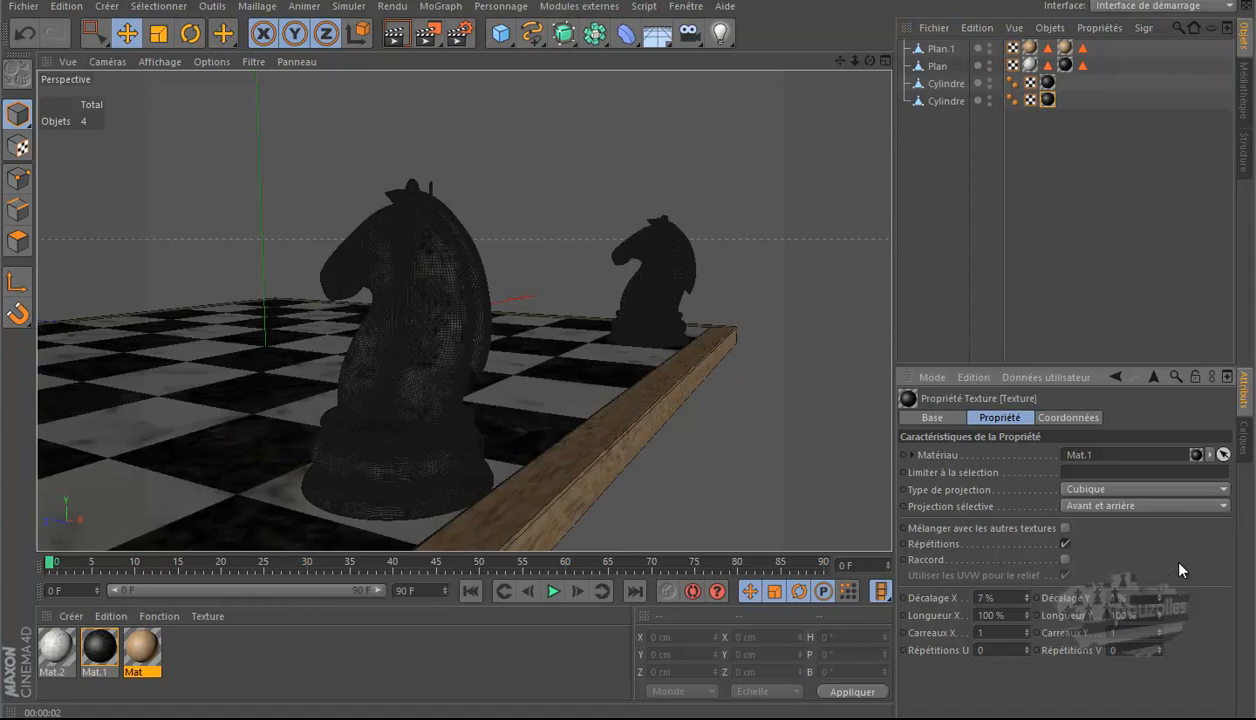
drag(1177, 565, 1161, 591)
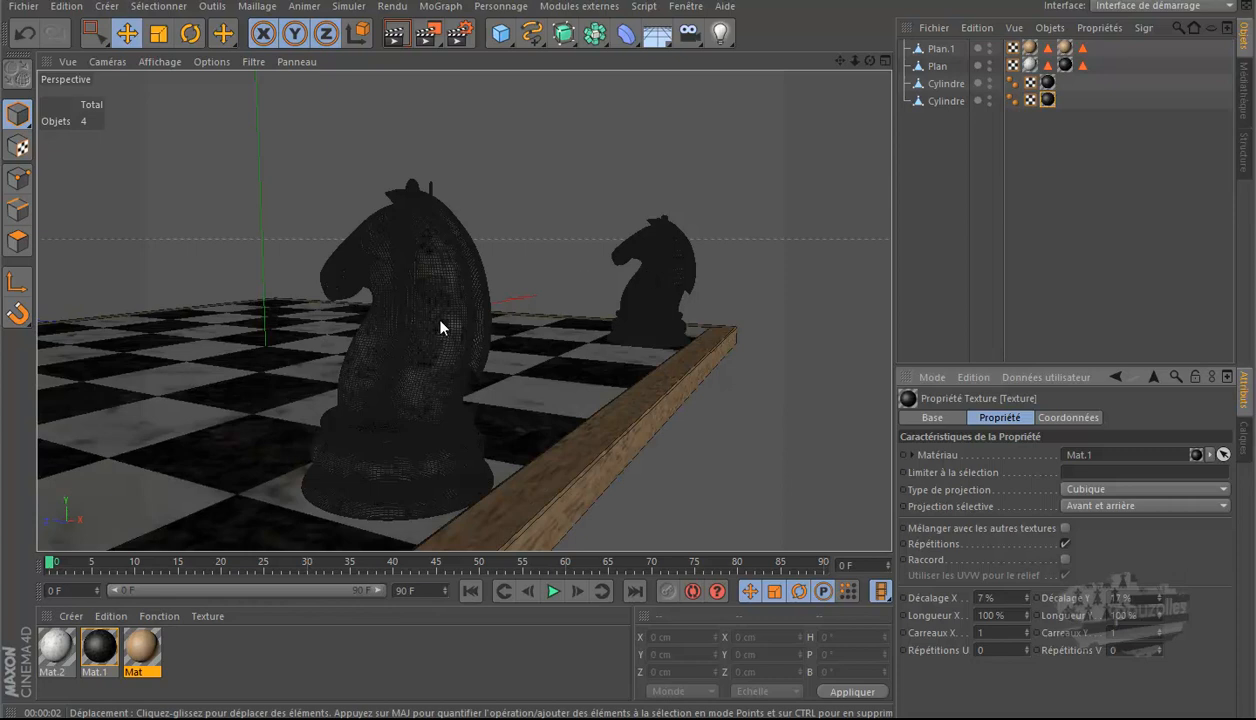
click(393, 34)
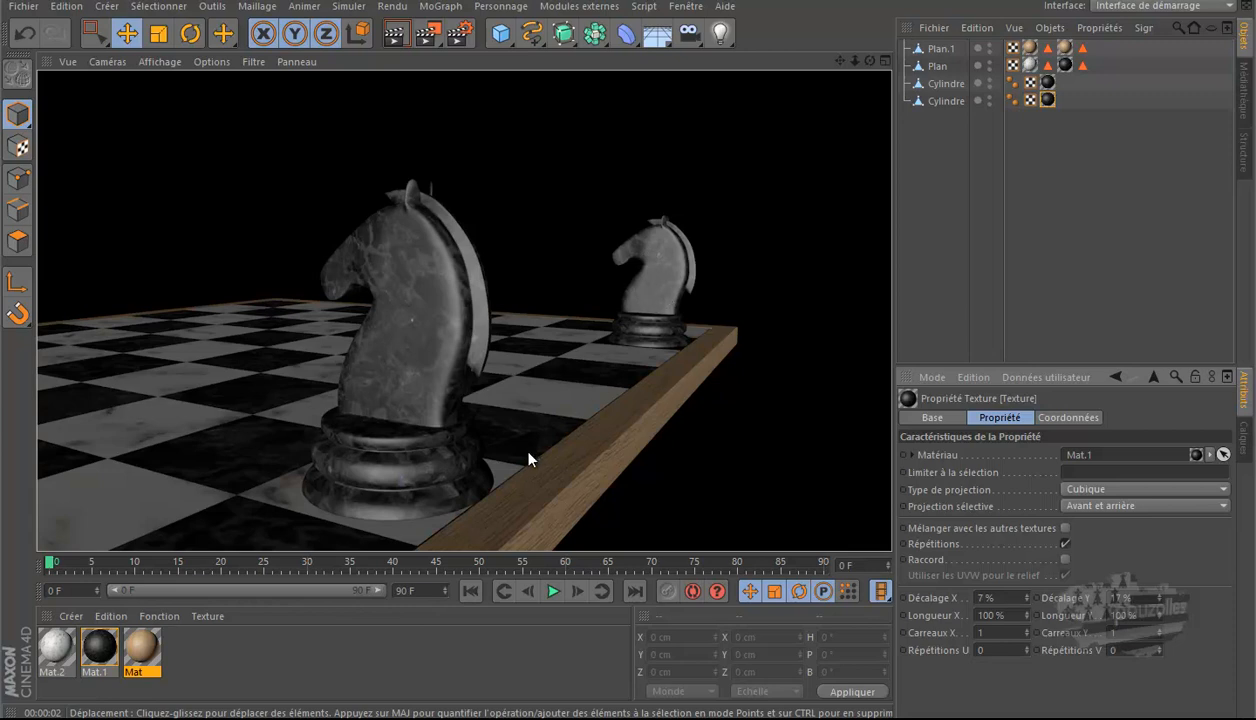
scroll(515, 457, down, 4)
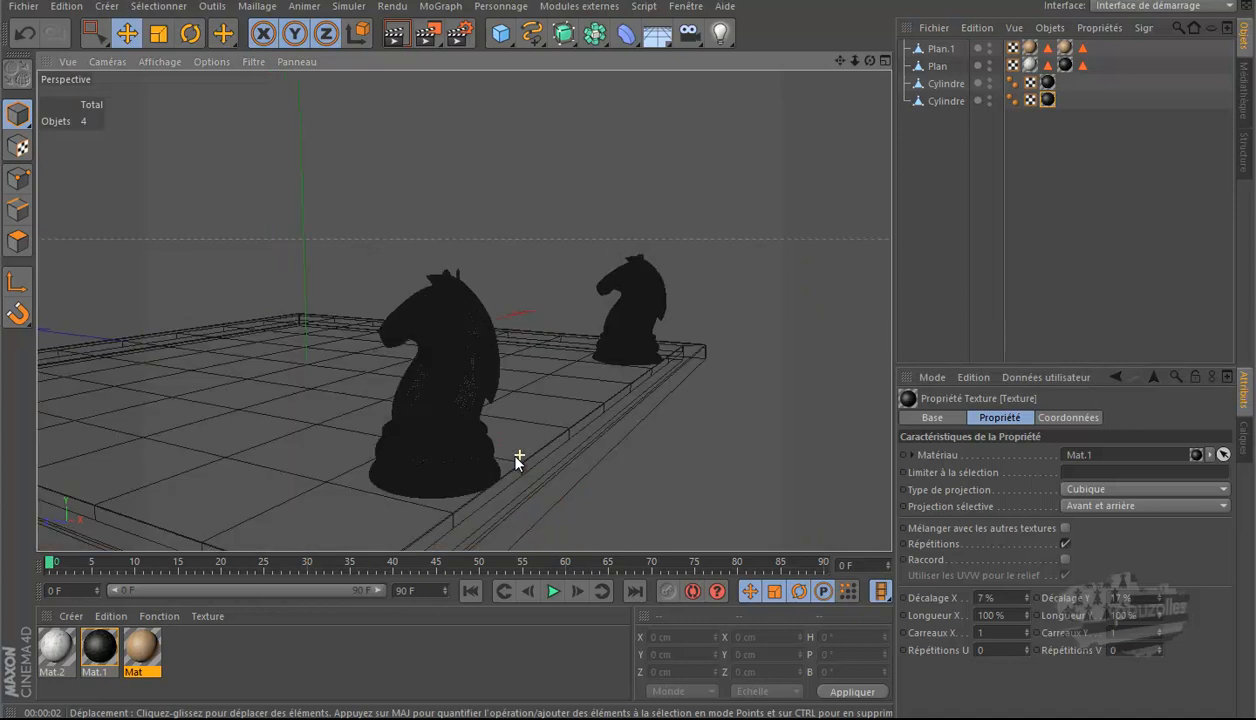
key(ctrl+r)
Step: Merge the pawn file "tuto le pion" into the chessboard scene
mouse_move(619, 366)
mouse_down()
mouse_move(583, 367)
mouse_move(579, 385)
mouse_move(637, 350)
mouse_up()
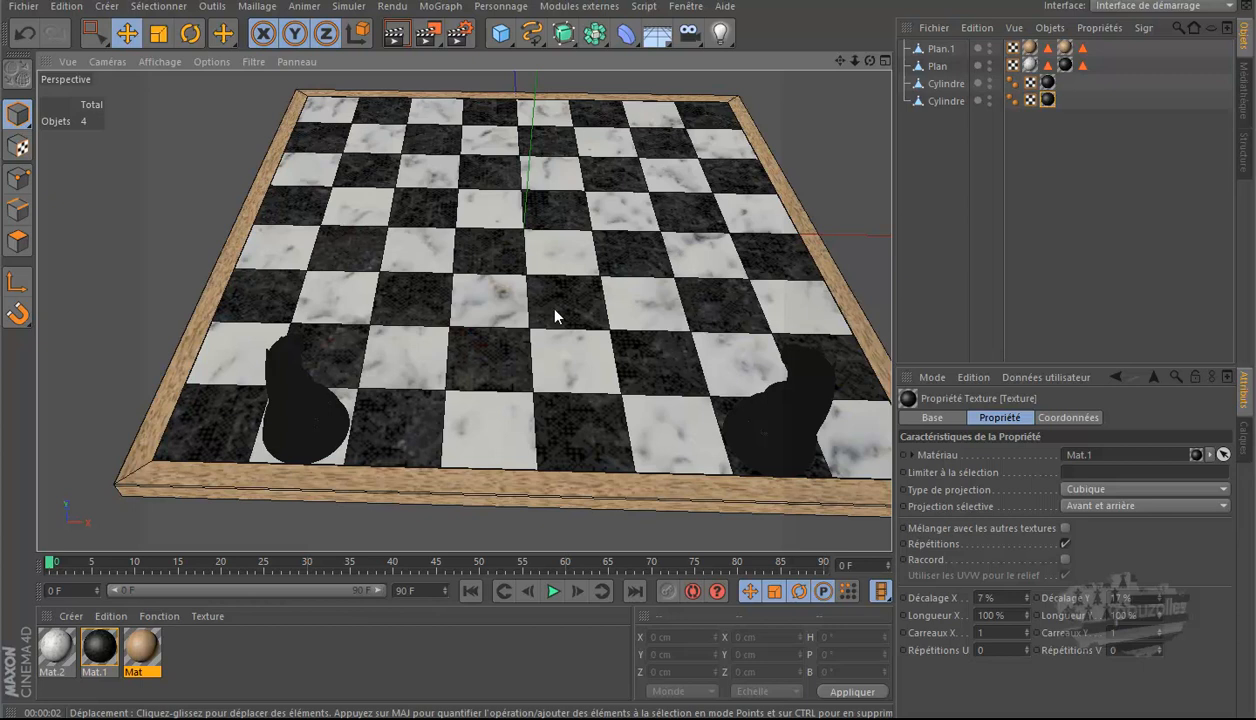
click(24, 7)
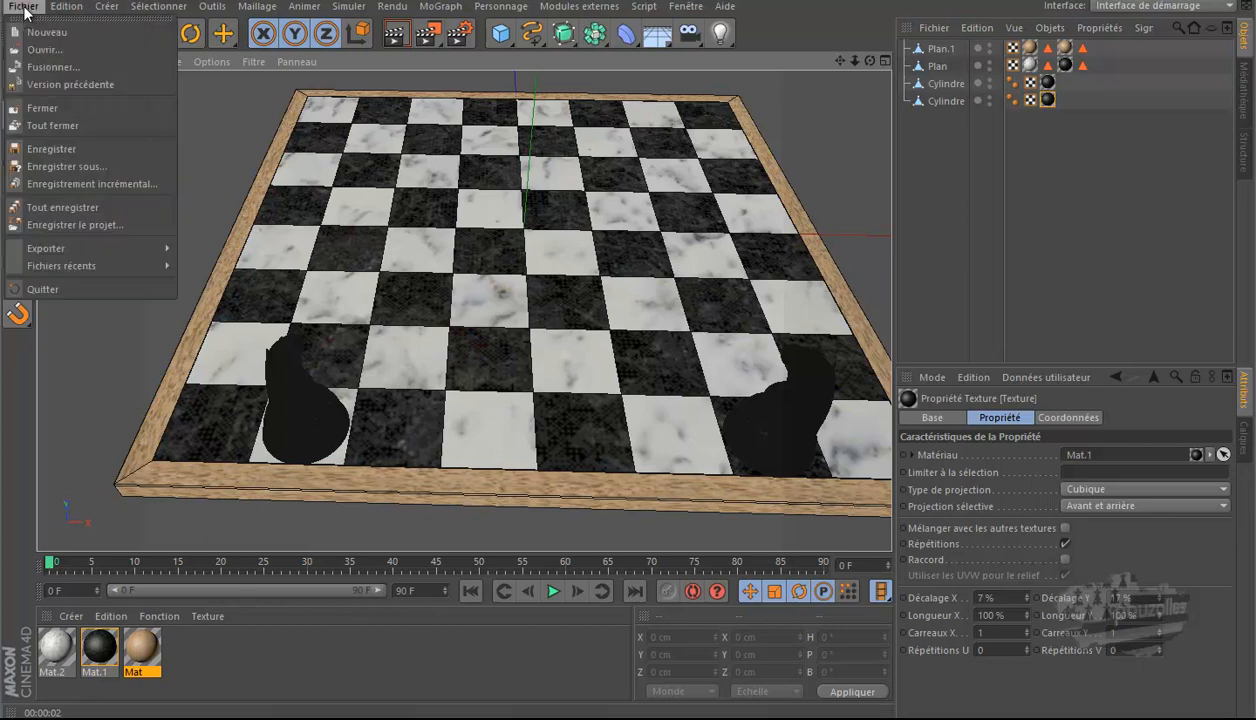
click(47, 67)
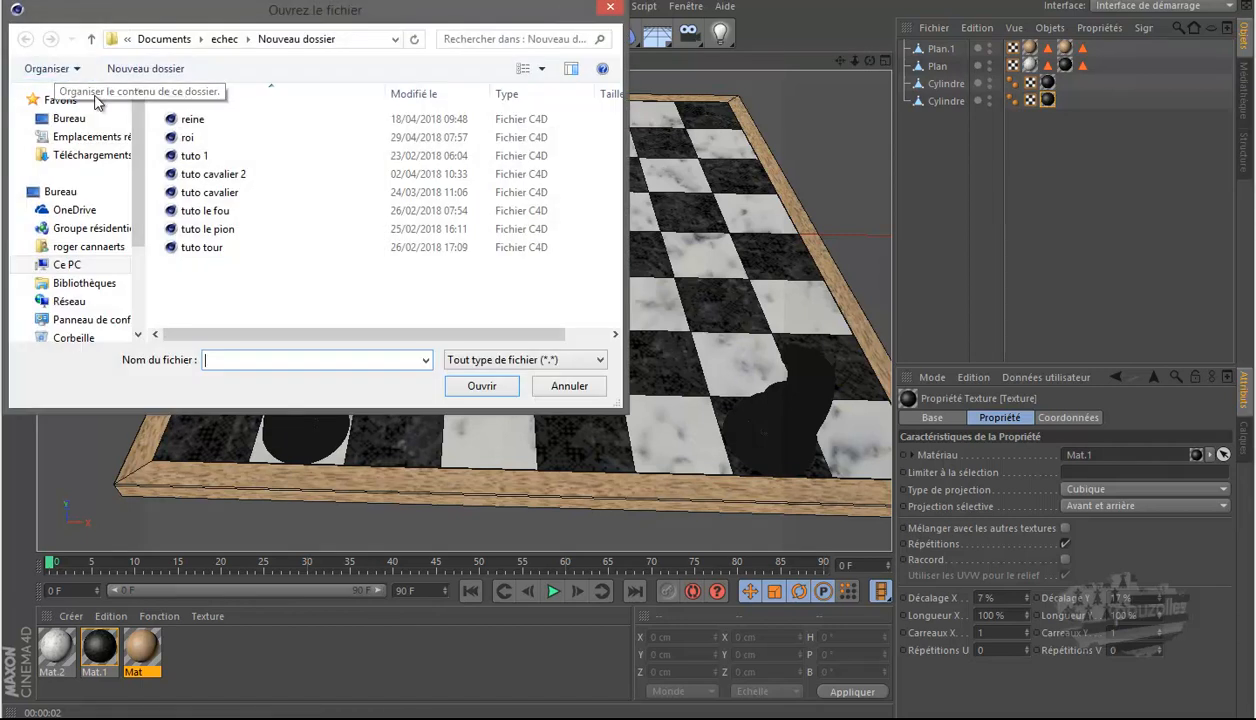
double_click(207, 229)
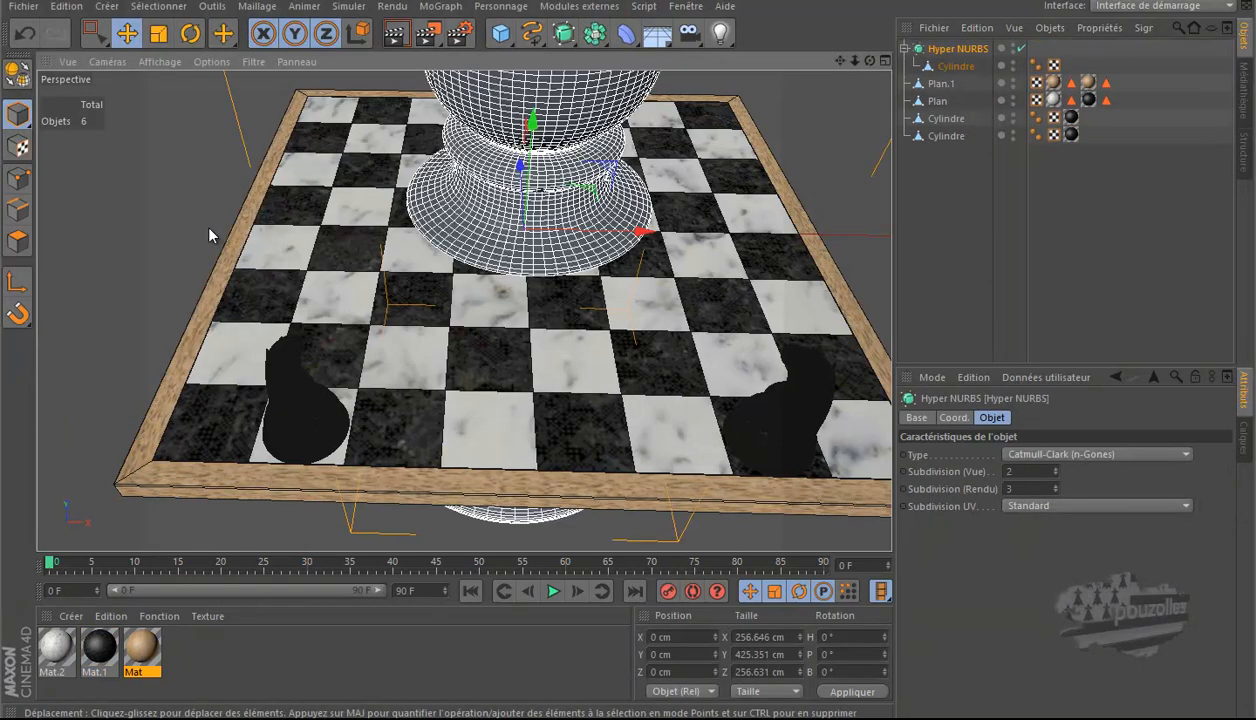
Step: Scale the imported Hyper NURBS pawn uniformly to about 39.5 × 65.5 × 39.5 cm in the Droite view
scroll(380, 440, down, 4)
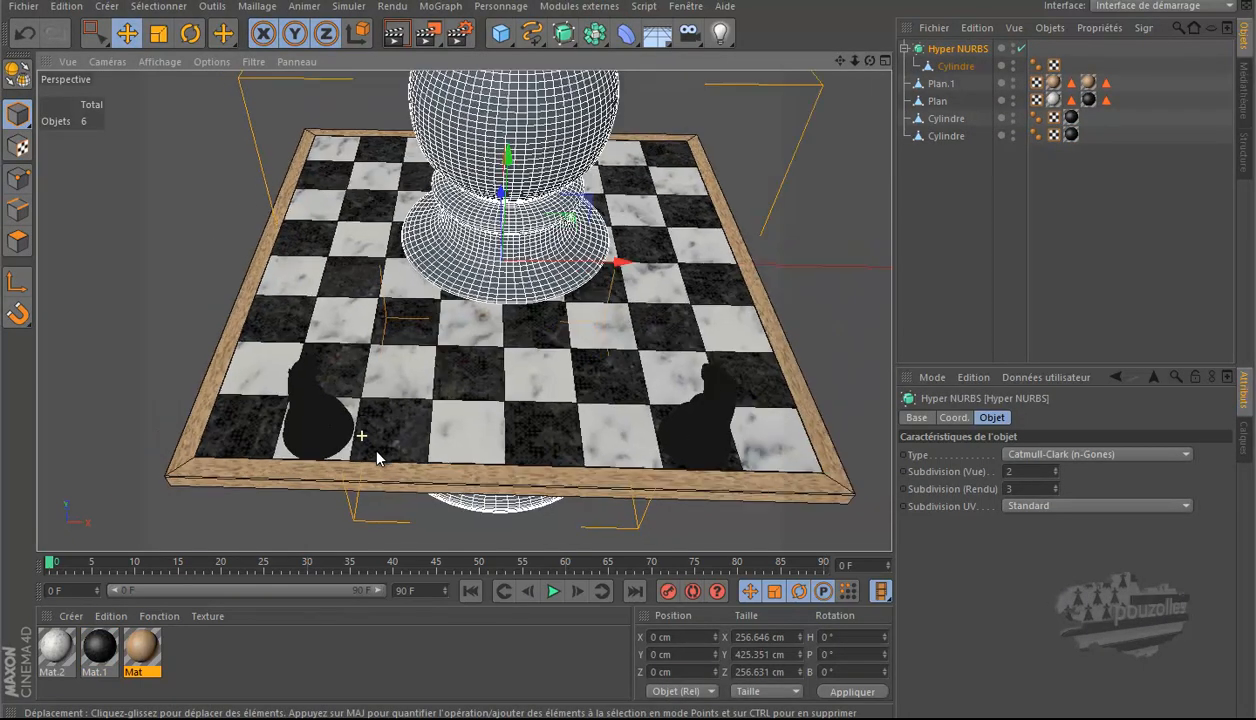
scroll(377, 453, down, 5)
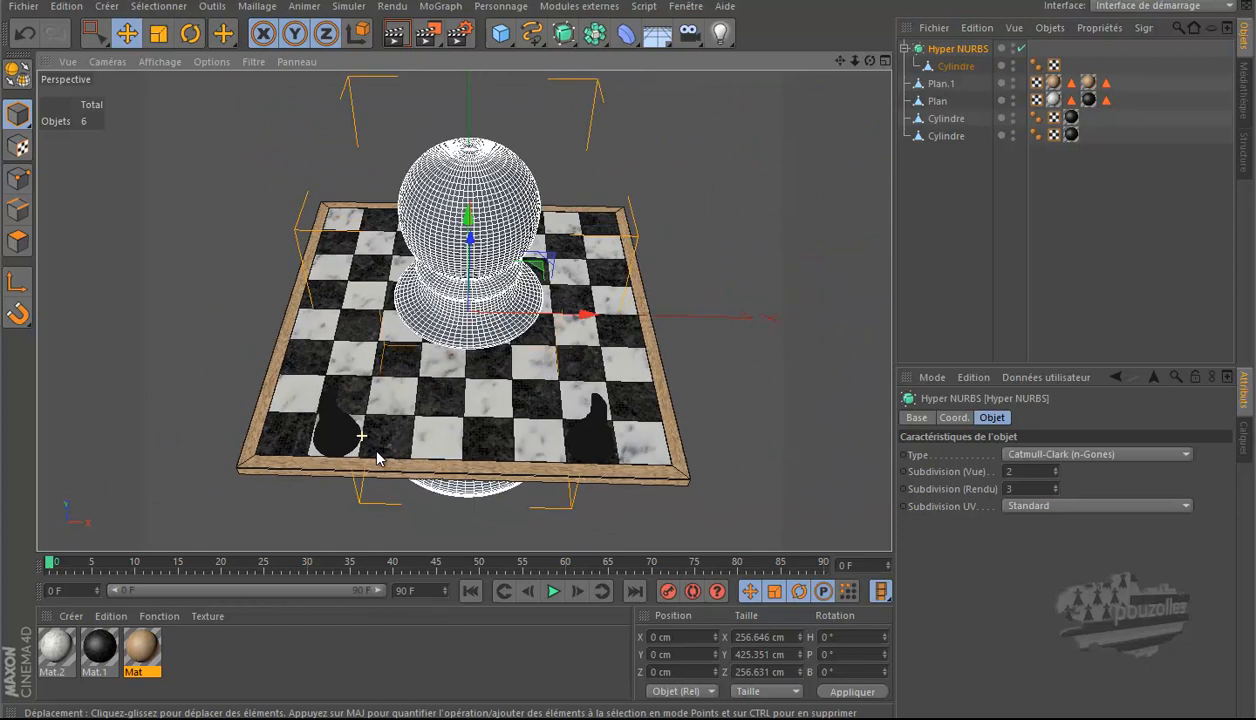
middle_click(460, 410)
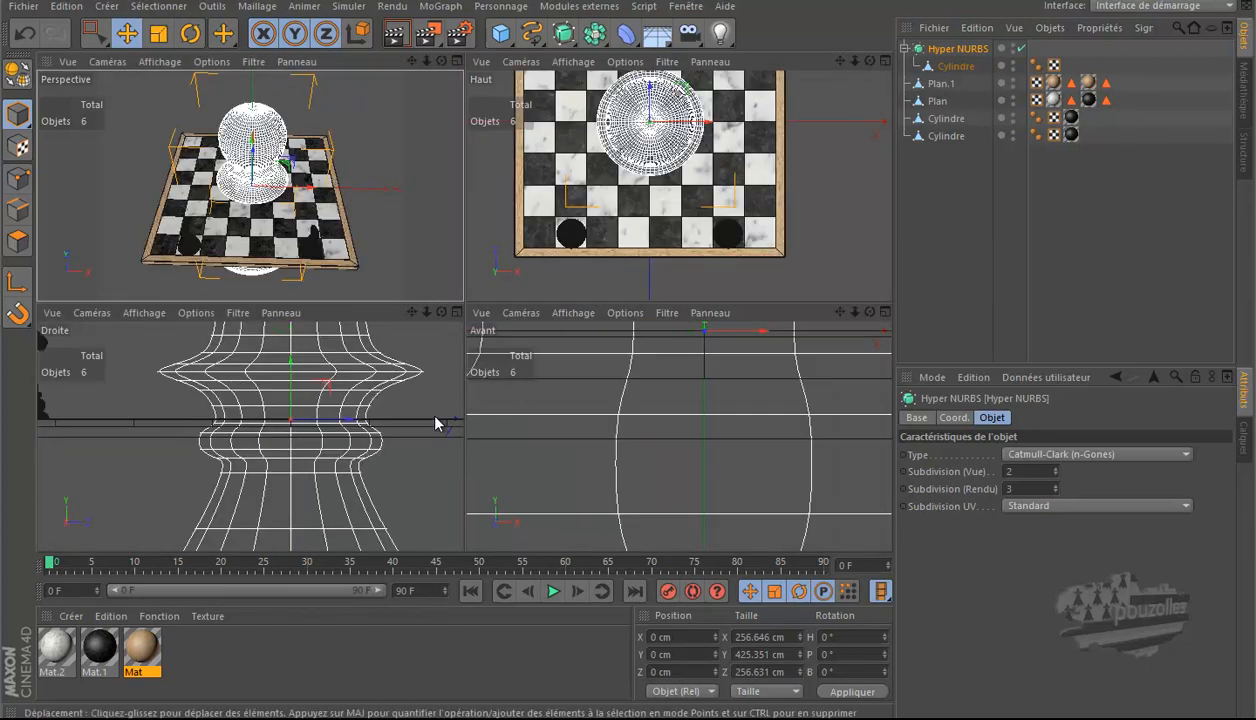
middle_click(413, 438)
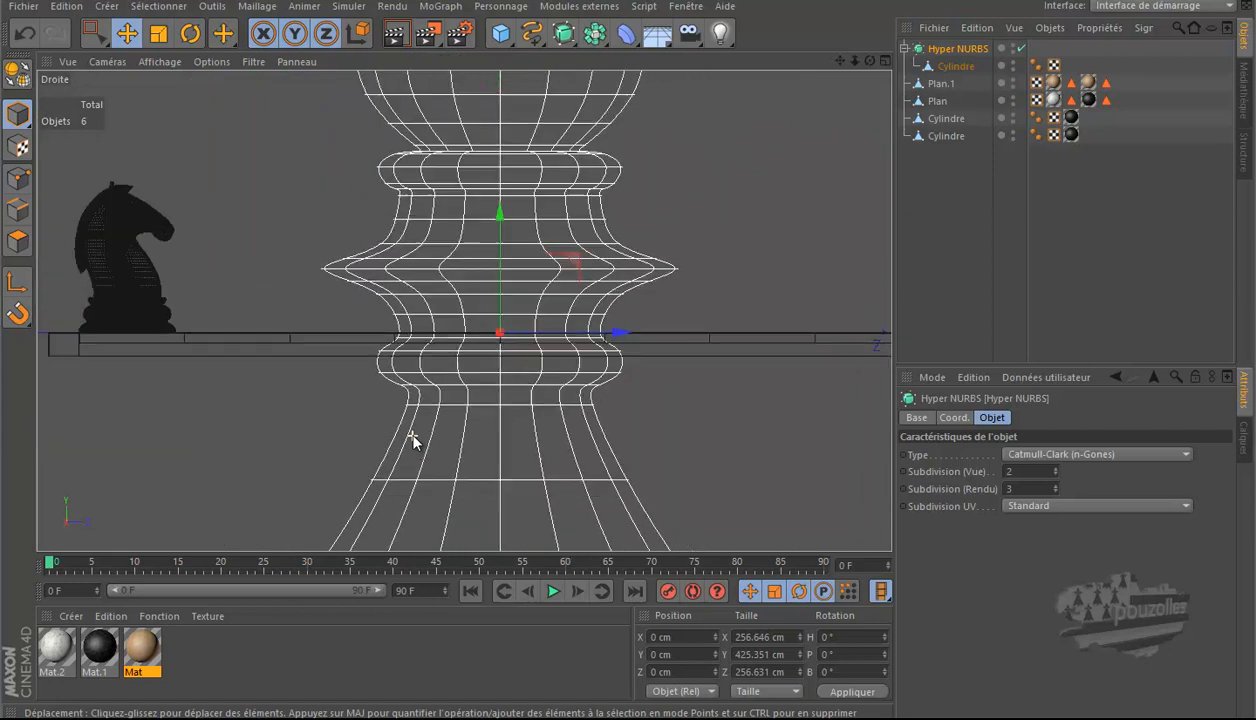
scroll(414, 436, down, 5)
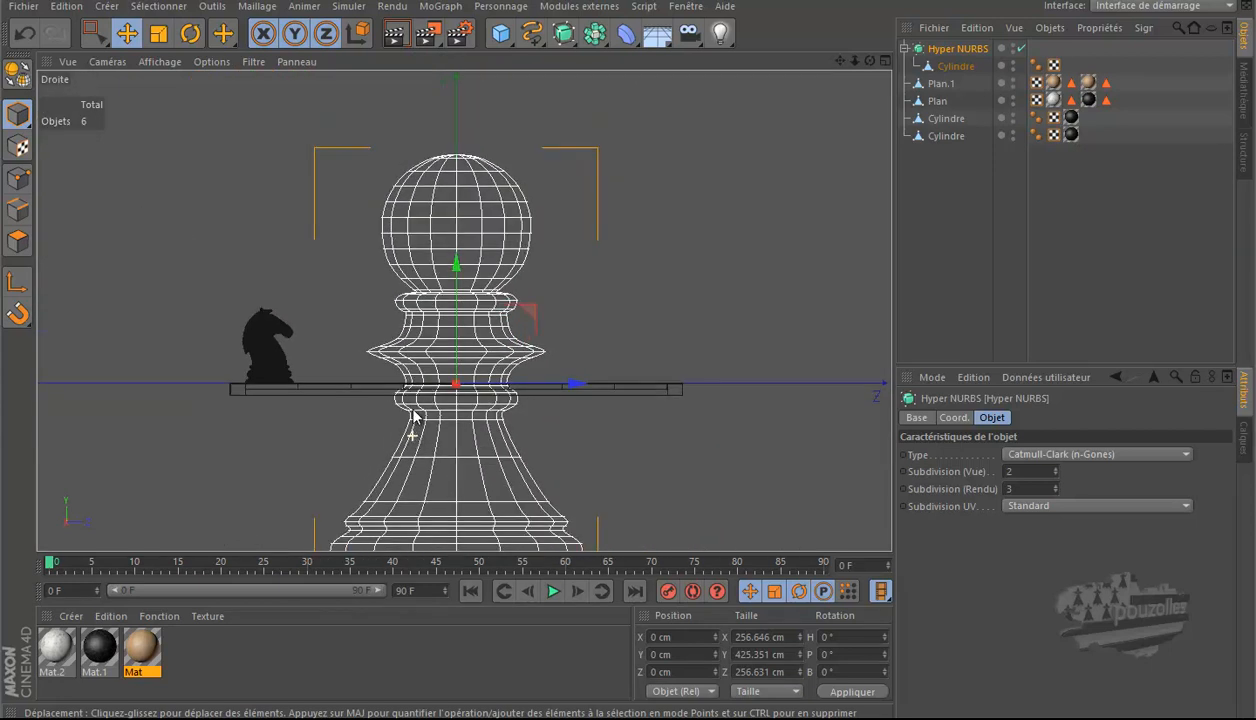
scroll(413, 412, down, 2)
scroll(413, 413, down, 2)
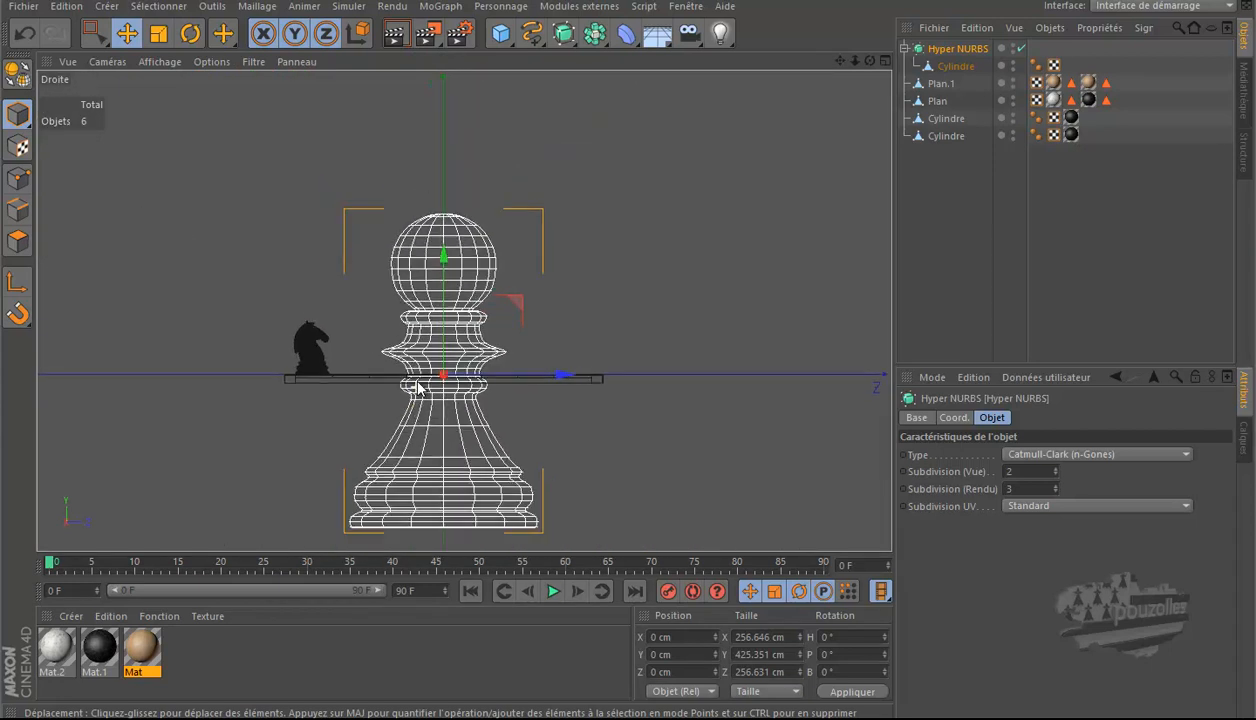
click(158, 33)
drag(824, 174, 432, 515)
Step: Move the pawn's axis to the bottom of its base and raise the pawn to stand on the board, at about Y -0.92 cm
scroll(436, 420, up, 5)
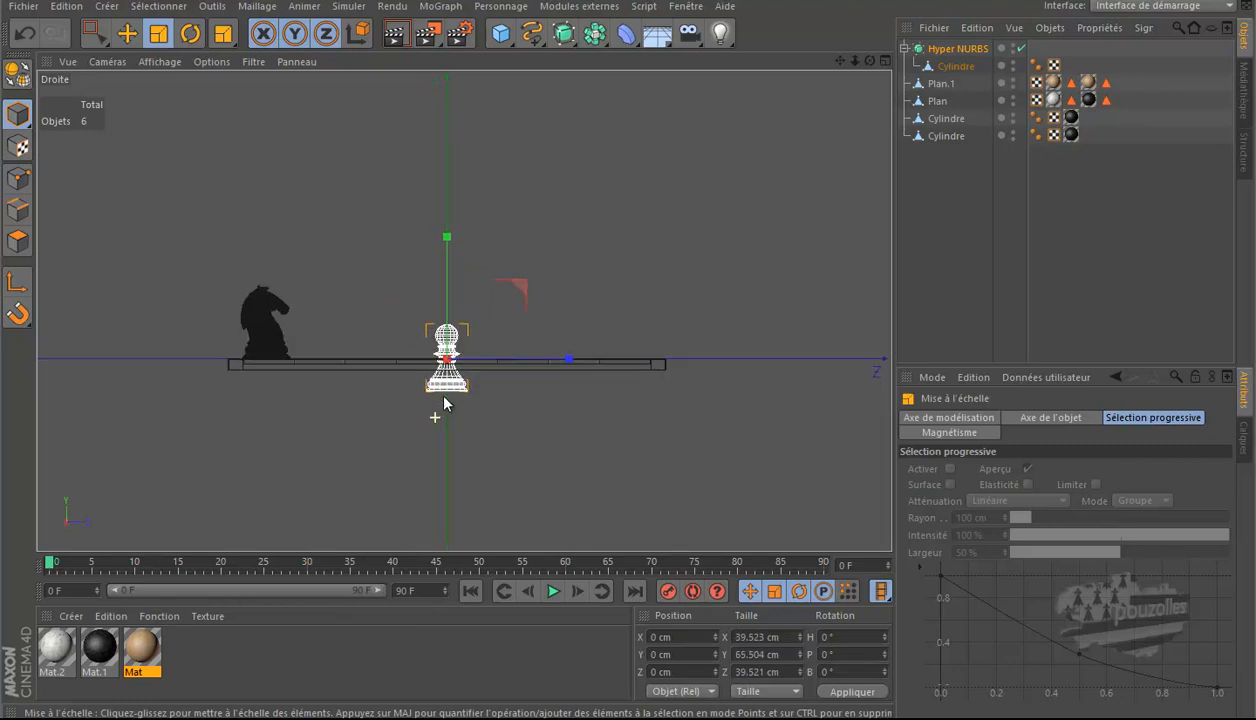
scroll(445, 401, up, 3)
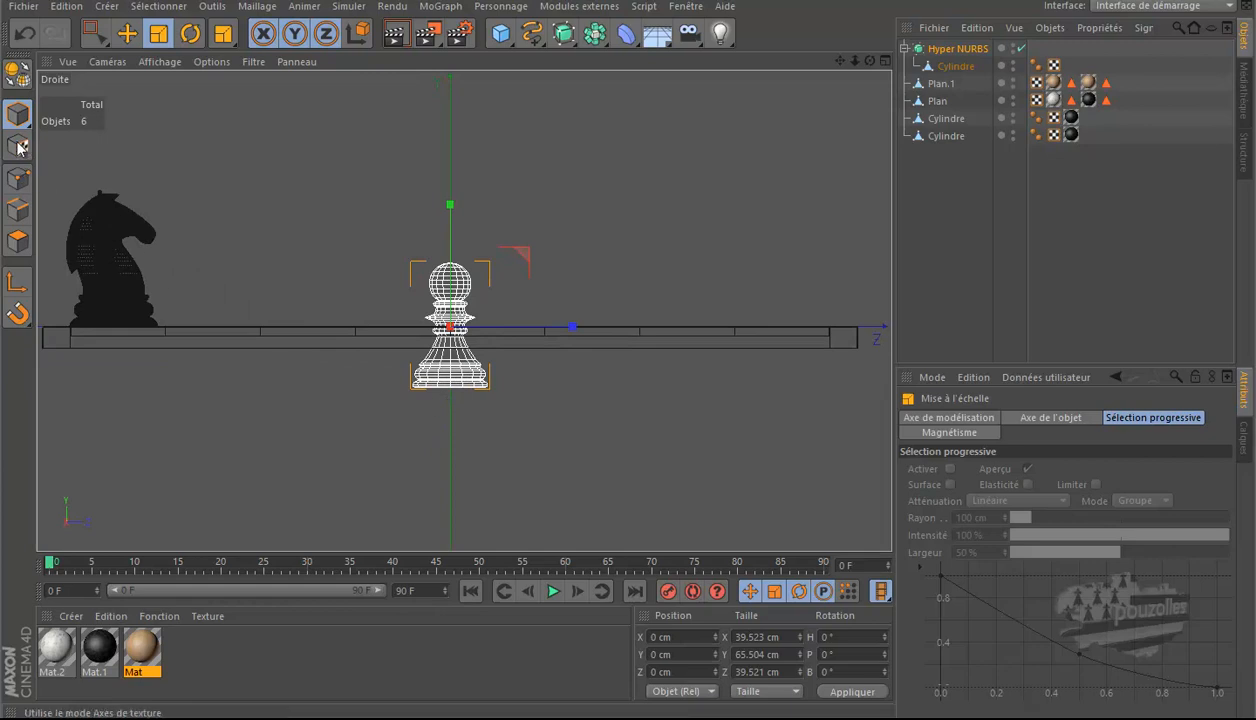
click(17, 281)
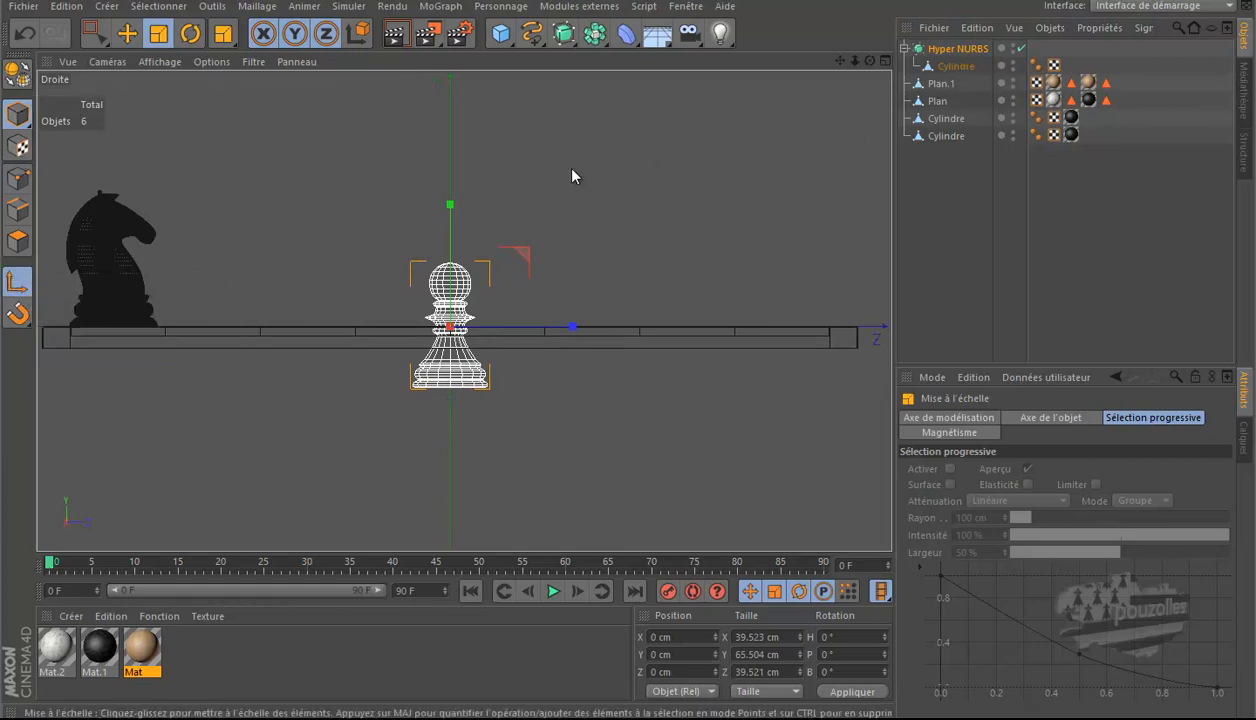
key(e)
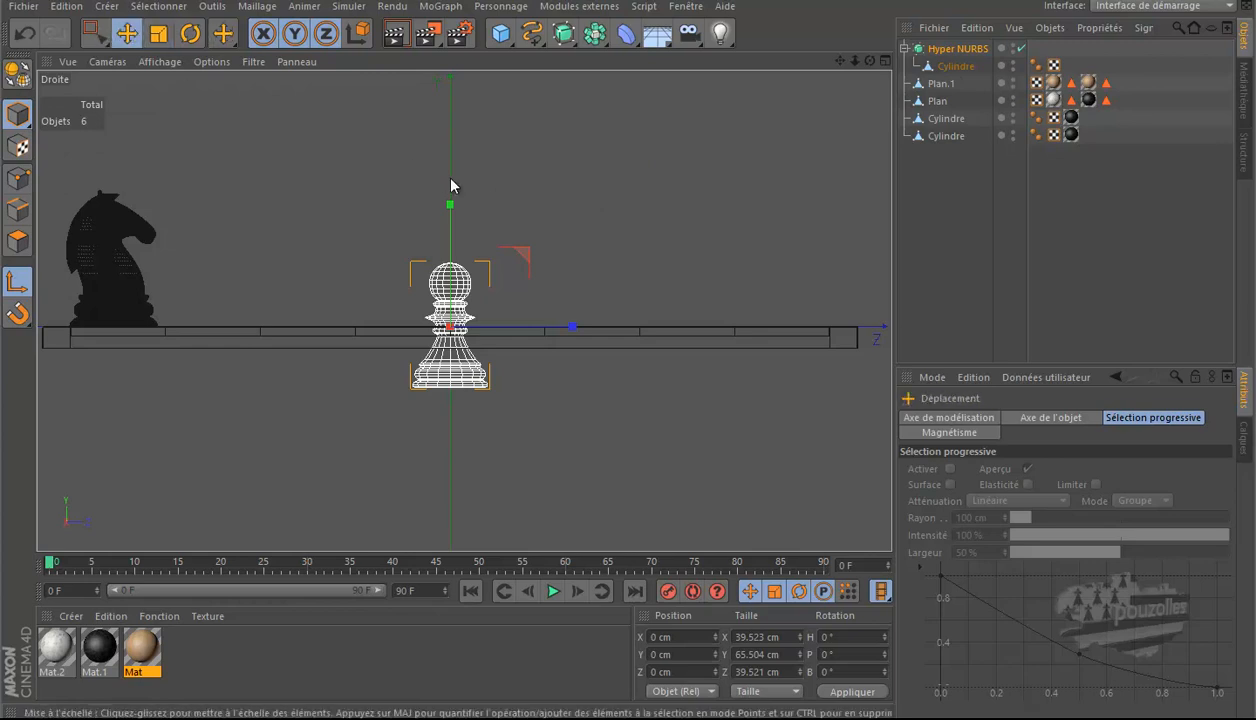
mouse_move(451, 207)
mouse_down()
mouse_move(452, 278)
mouse_move(474, 212)
mouse_up()
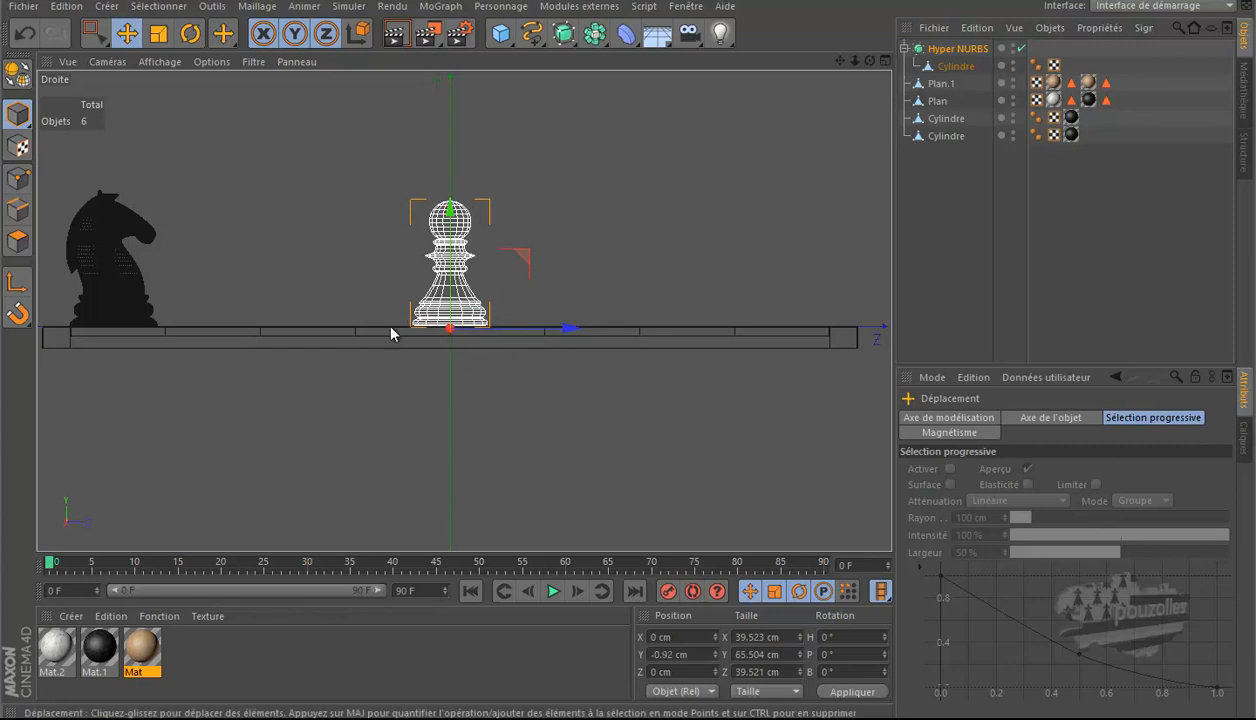
Step: Scale the pawn uniformly to about 31.4 × 52 × 31.4 cm in the Haut view so it fits within one square
middle_click(390, 330)
middle_click(586, 190)
scroll(376, 137, up, 3)
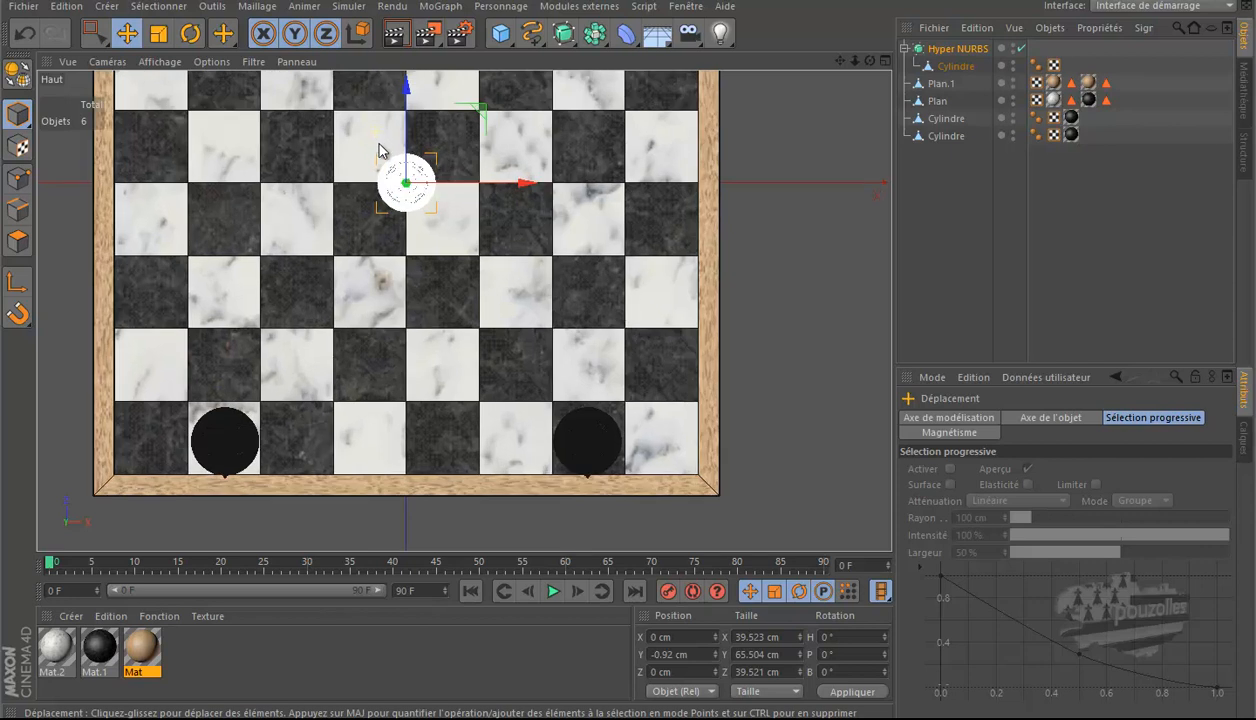
key(t)
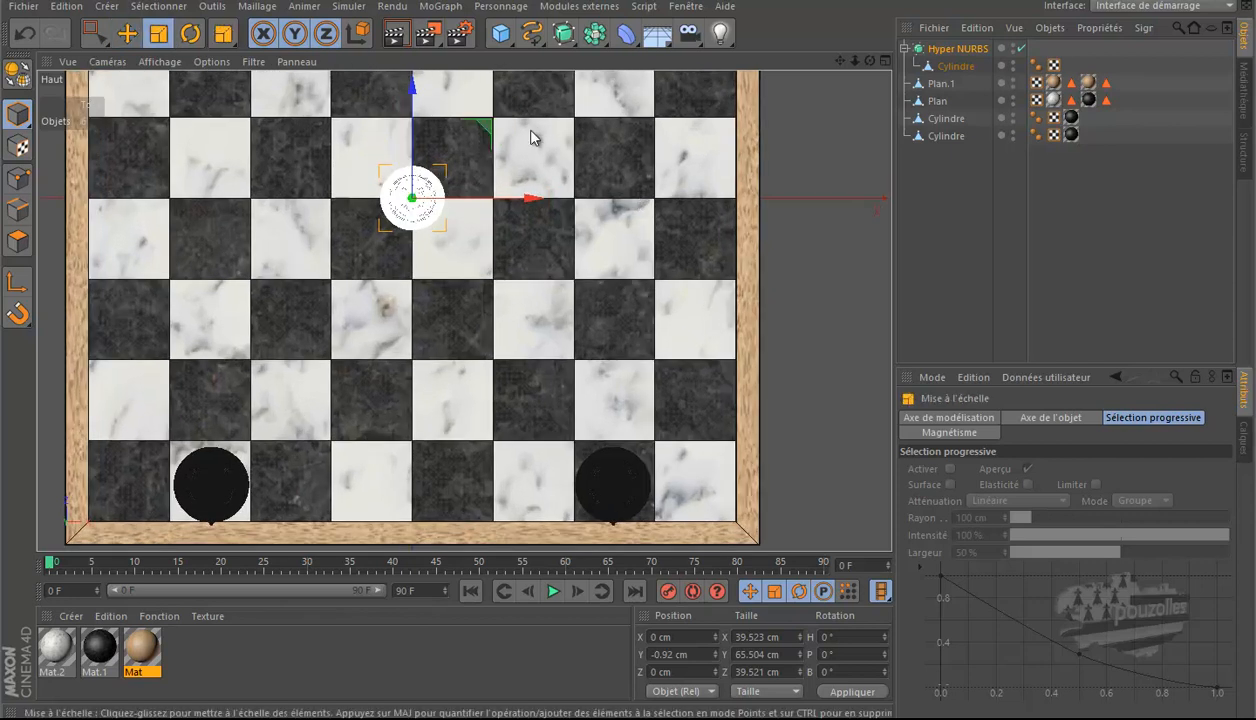
drag(827, 160, 738, 238)
drag(731, 244, 697, 266)
Step: Move the pawn to the second row's first square, about X -174.8 and Z -124.6 cm, and set the Haut view's display to Lignes
middle_click(333, 377)
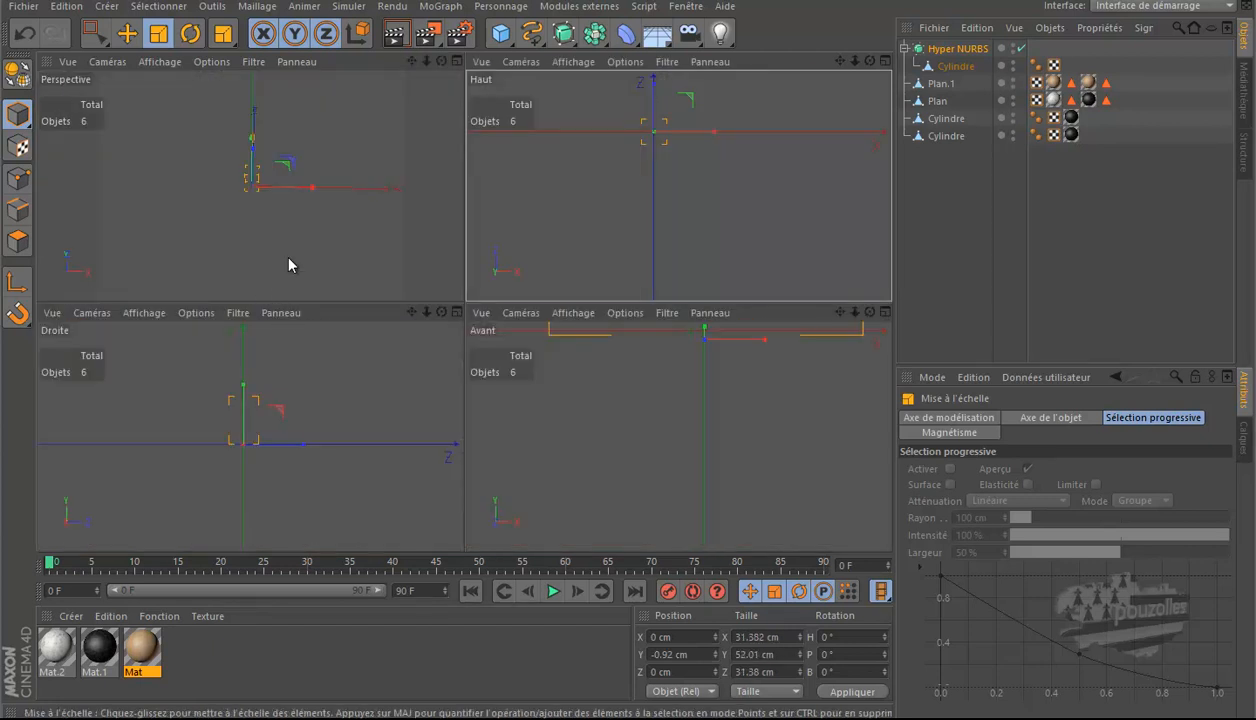
middle_click(288, 264)
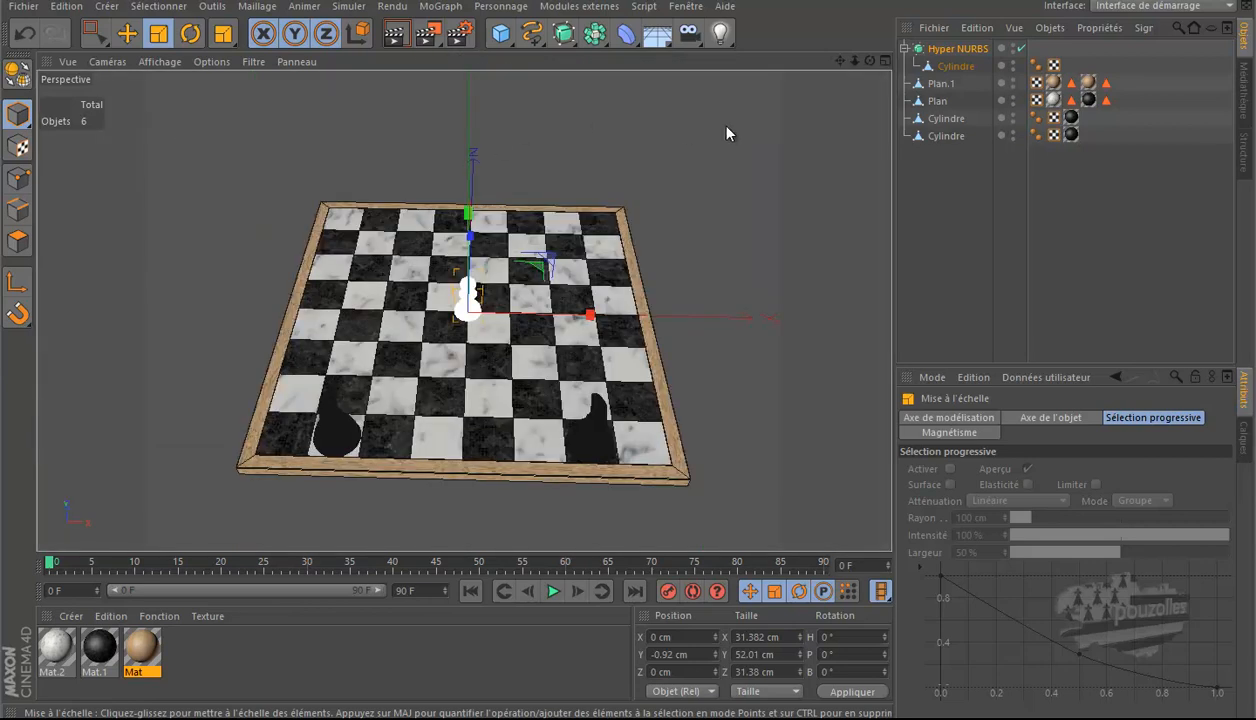
drag(871, 60, 610, 347)
click(127, 33)
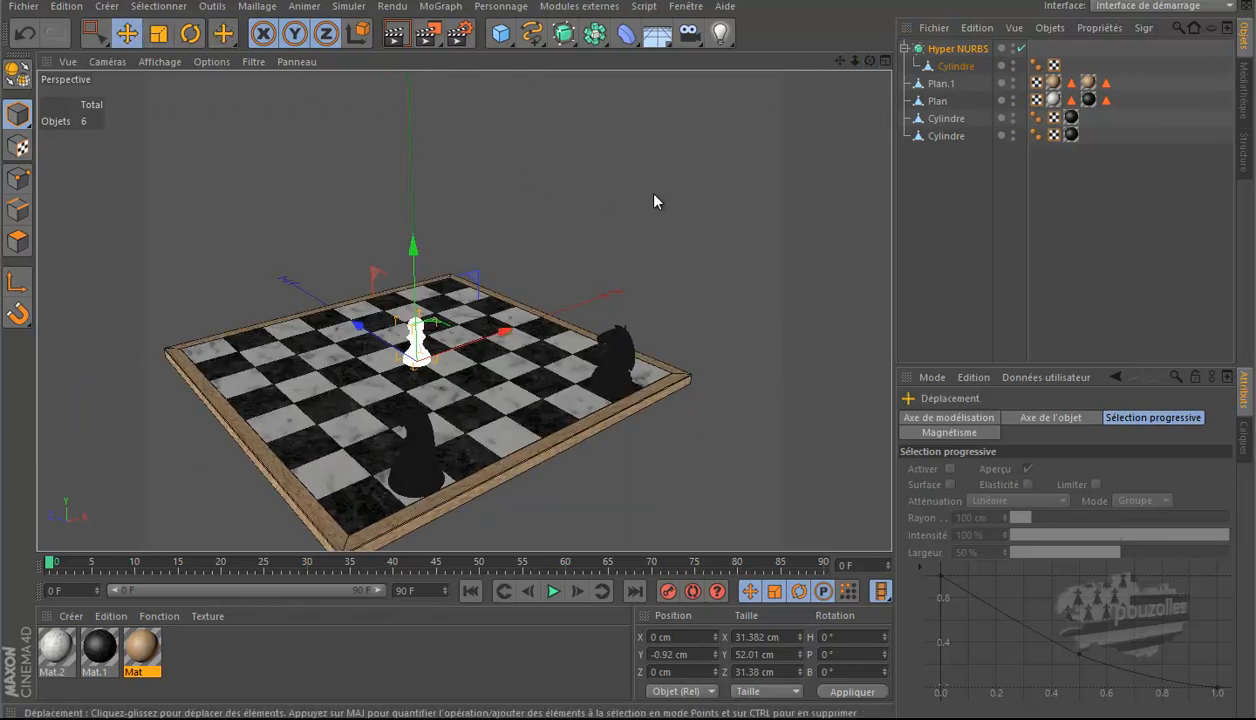
middle_click(701, 241)
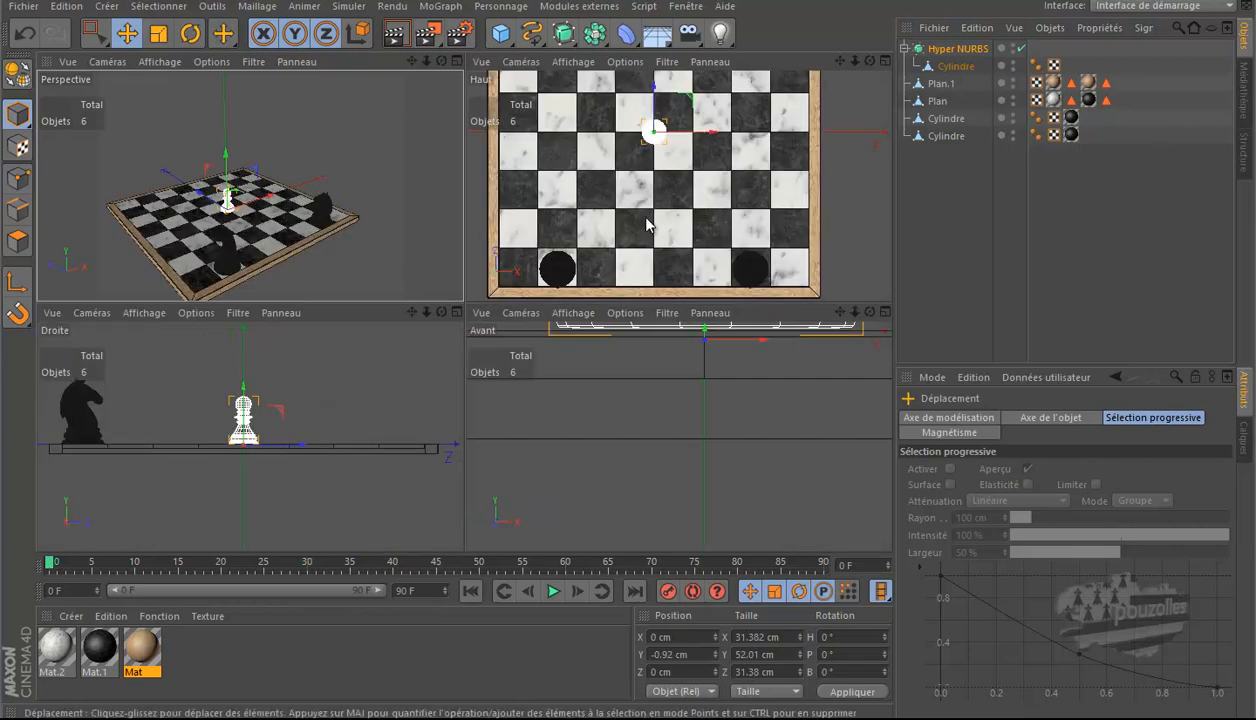
middle_click(646, 226)
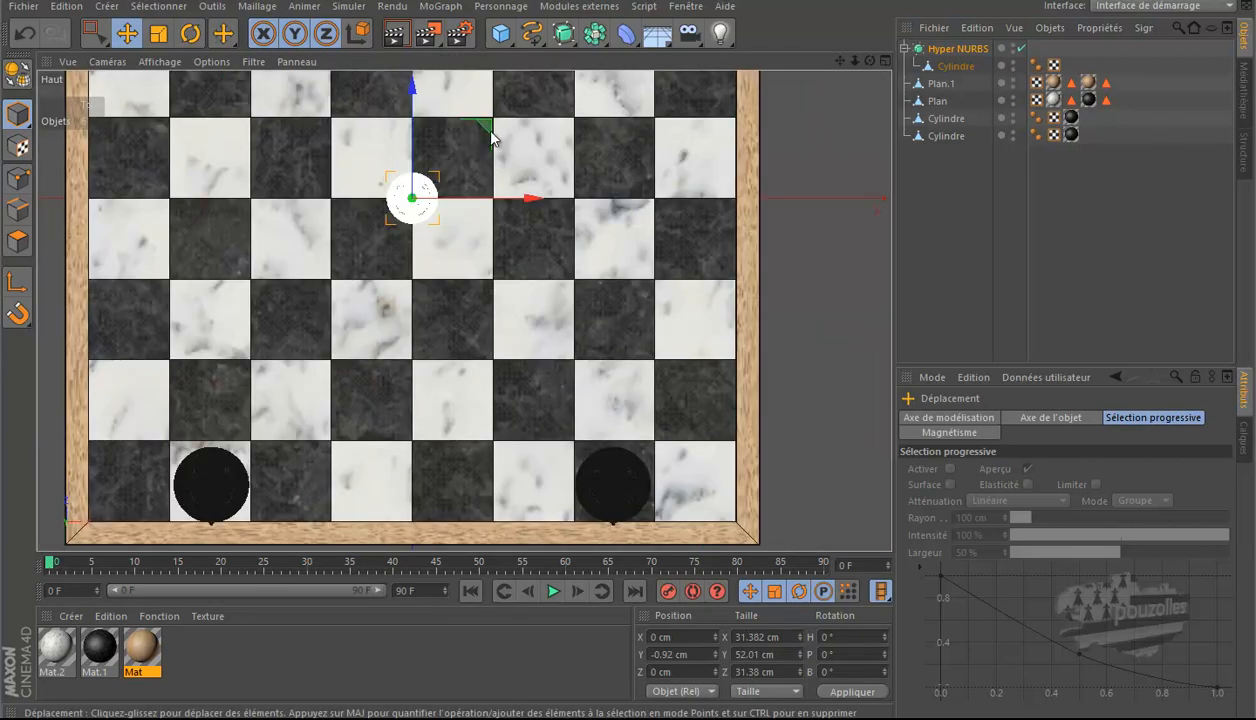
drag(432, 174, 204, 333)
click(155, 62)
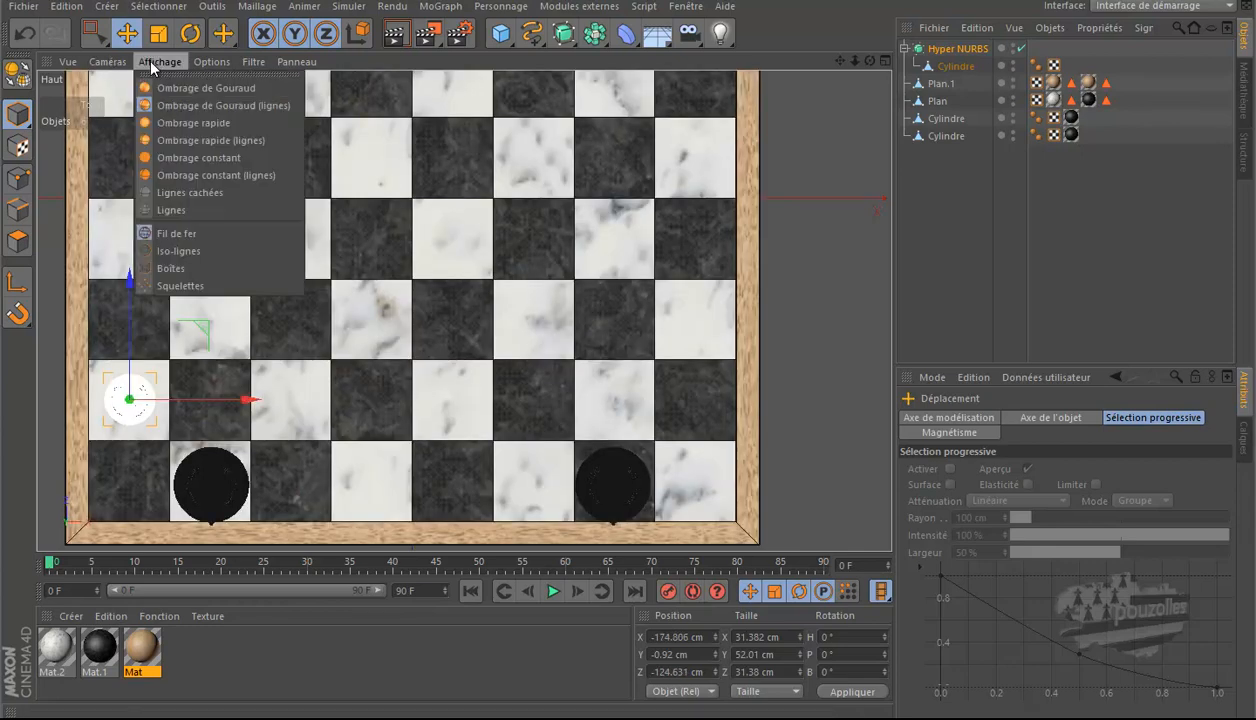
click(168, 204)
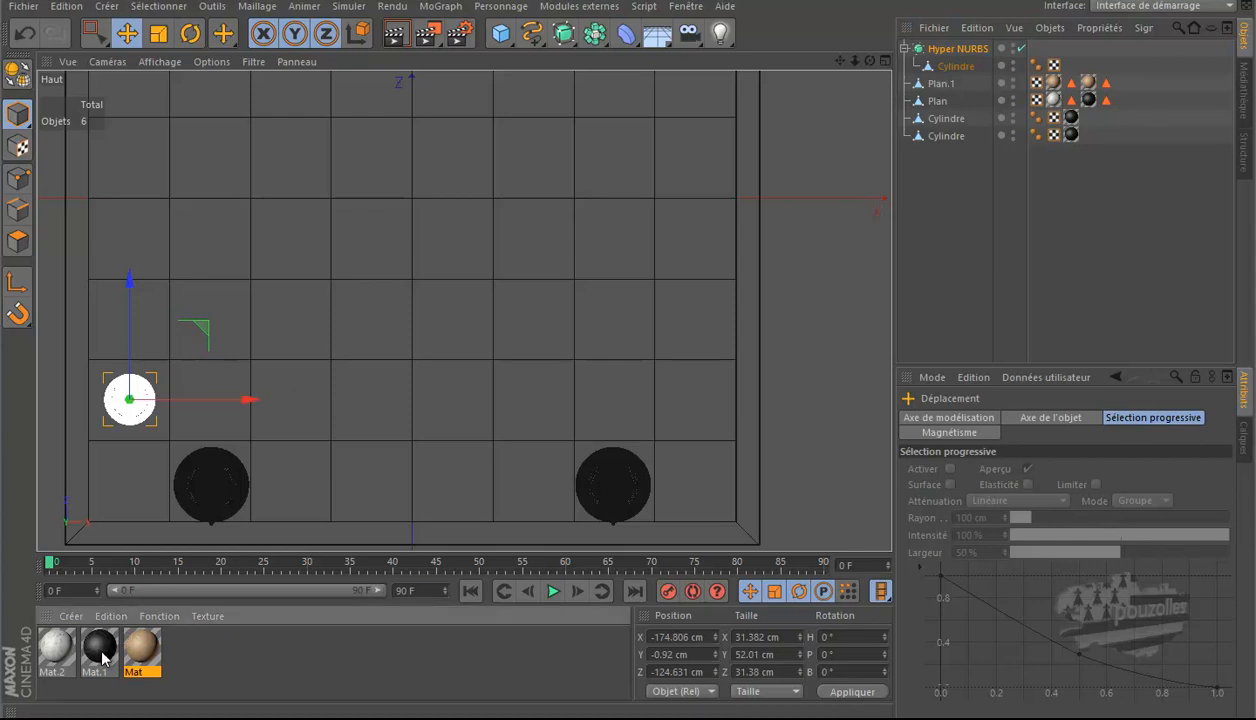
Step: Apply Mat.1 to the pawn's Cylindre and set the texture's projection type to Cubique
drag(1001, 269, 964, 69)
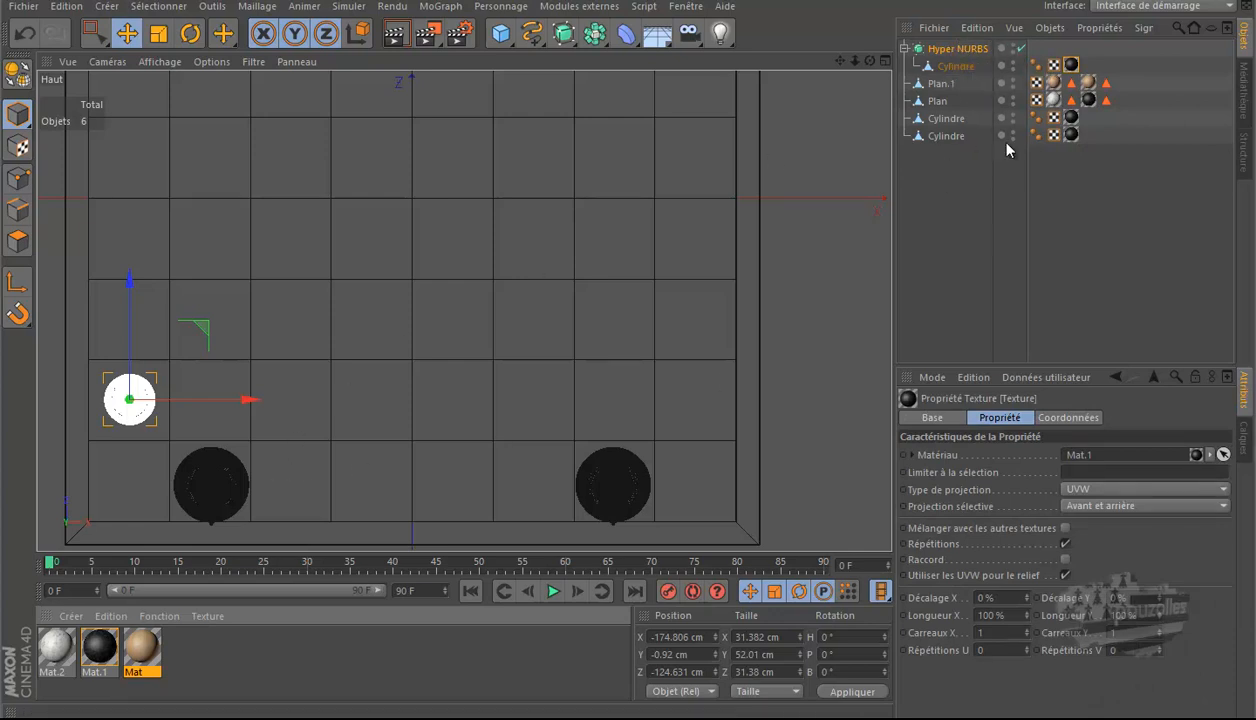
click(1110, 489)
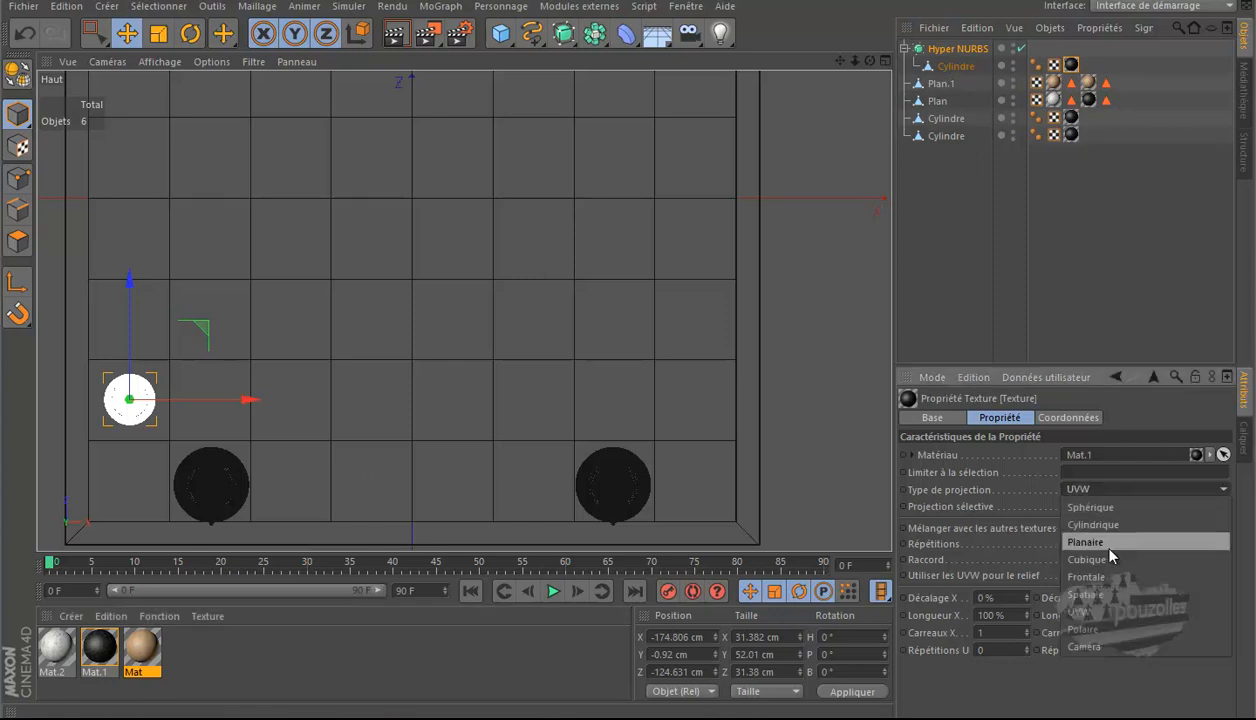
click(1088, 558)
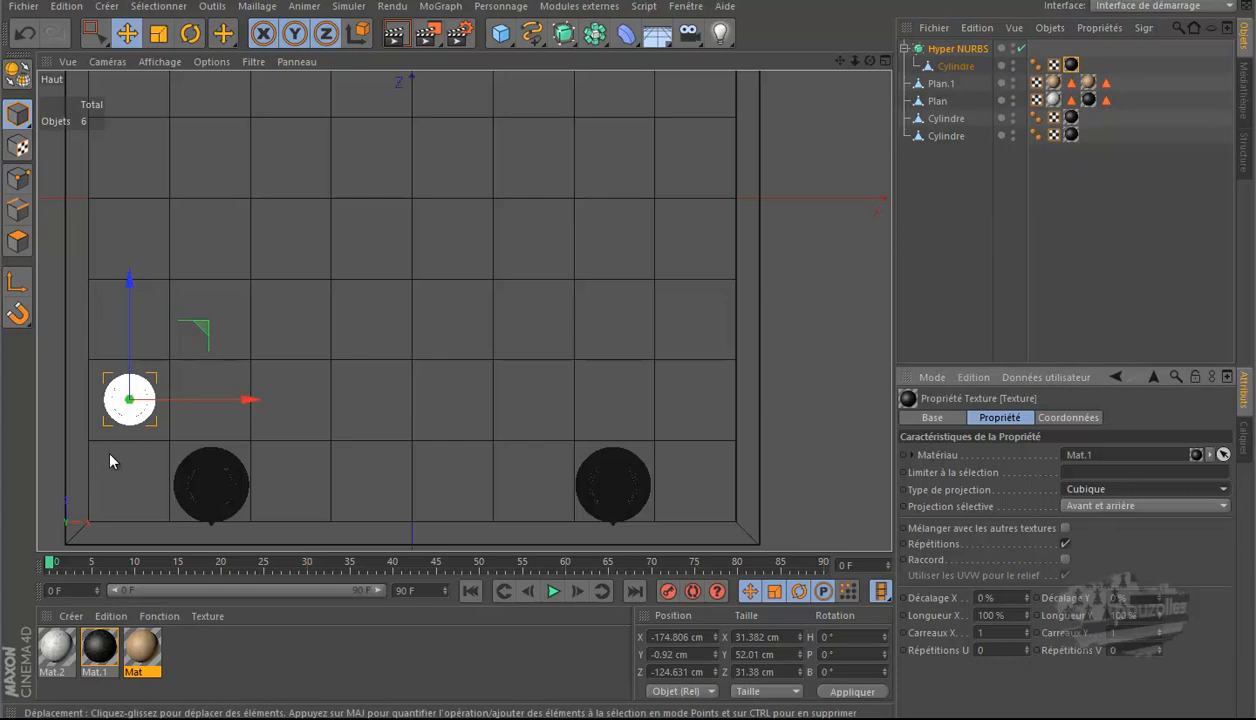
Step: Duplicate the pawn seven times along X, one copy on each remaining square of the second row
ctrl+drag(251, 408, 489, 405)
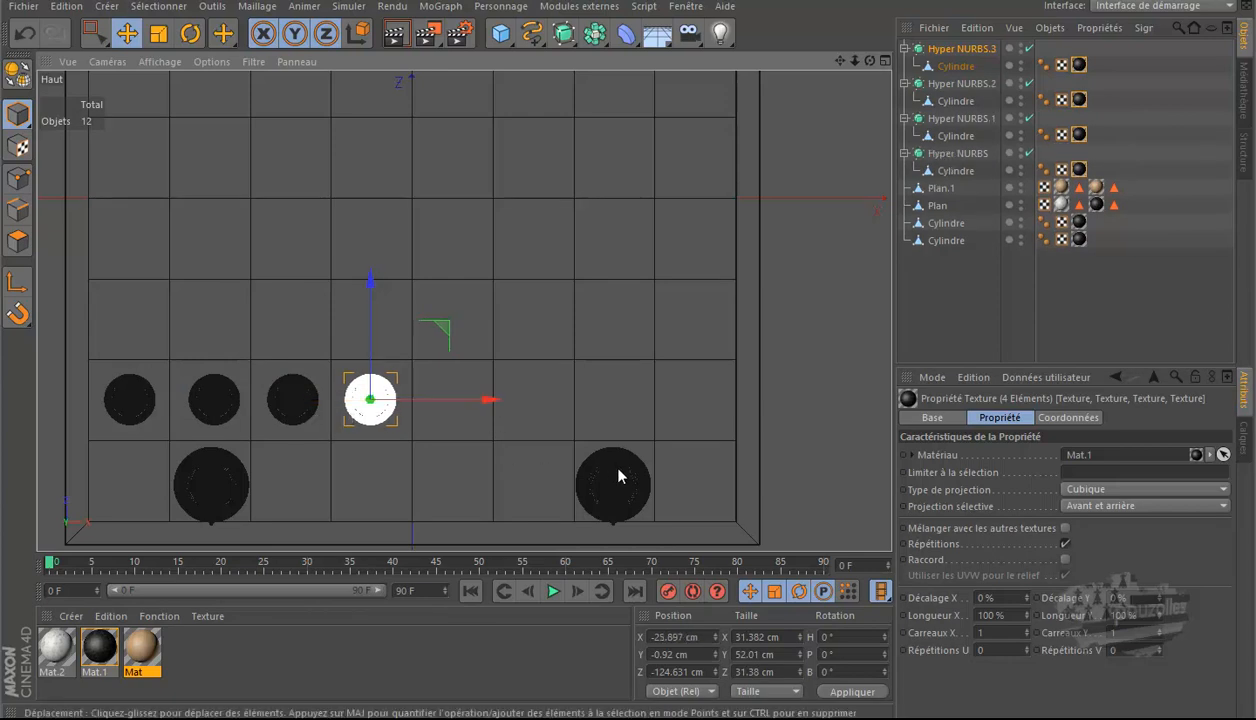
ctrl+drag(505, 407, 812, 401)
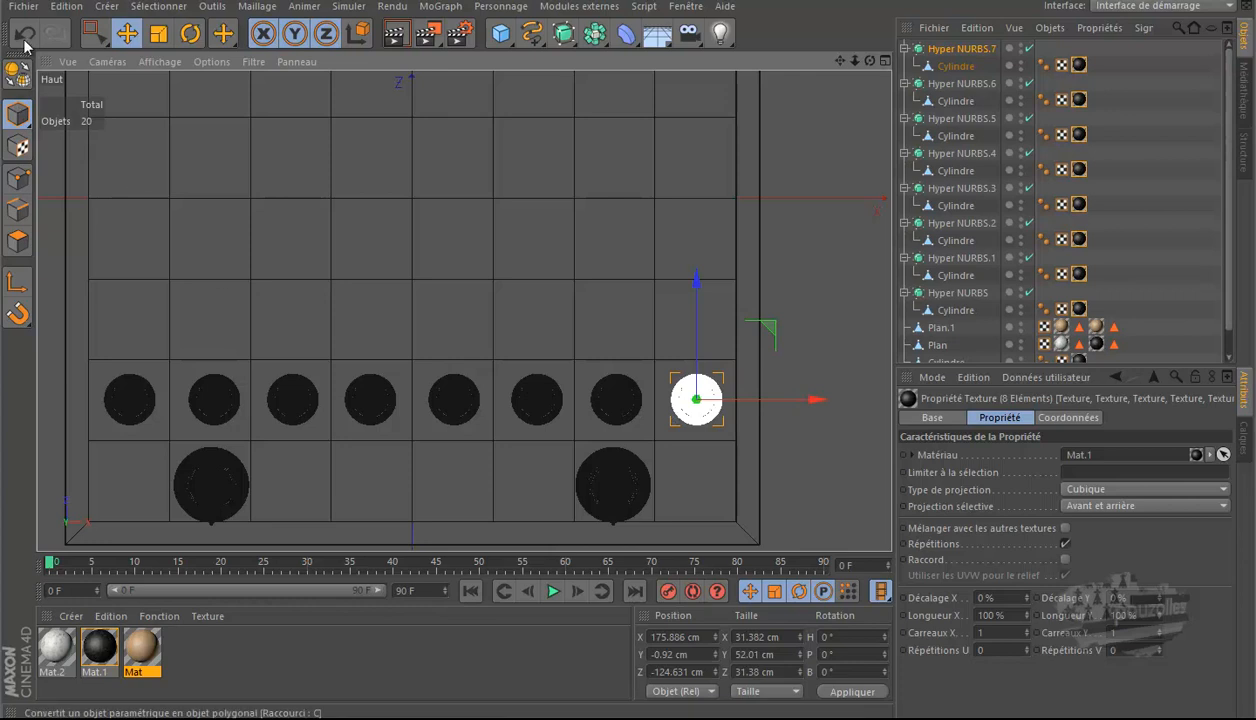
Step: Merge the rook file "tuto tour" into the chessboard scene
click(23, 7)
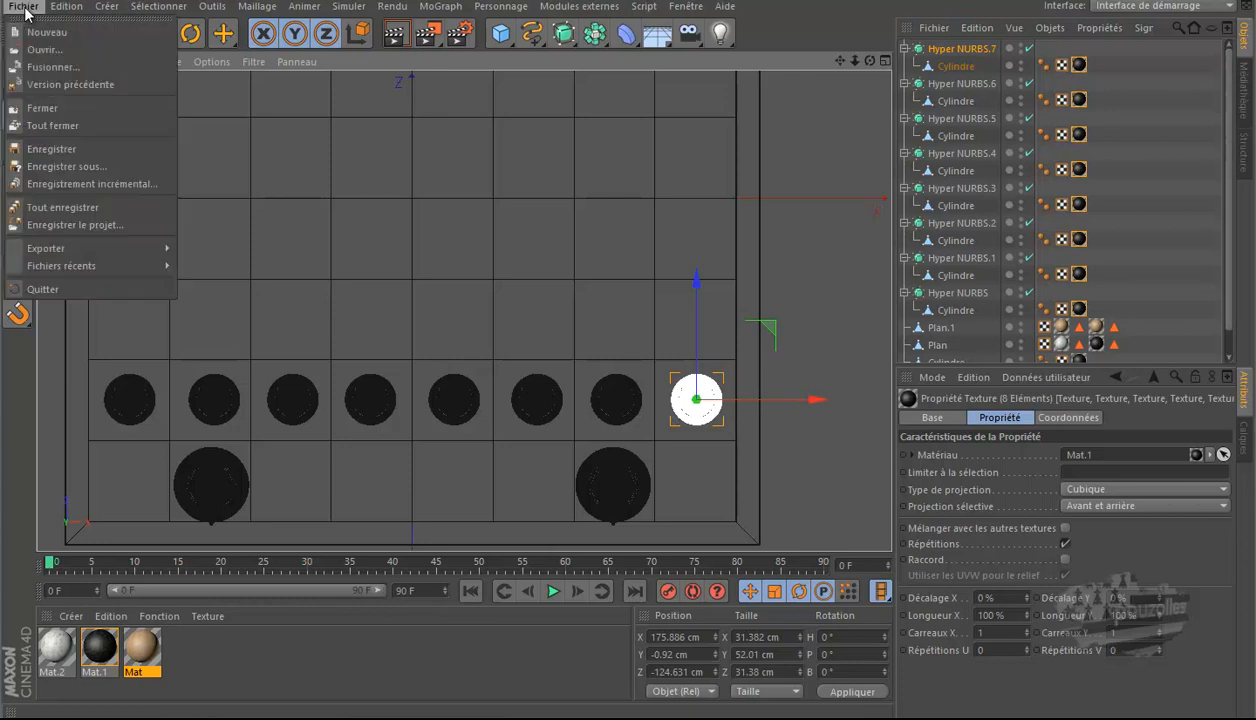
click(42, 67)
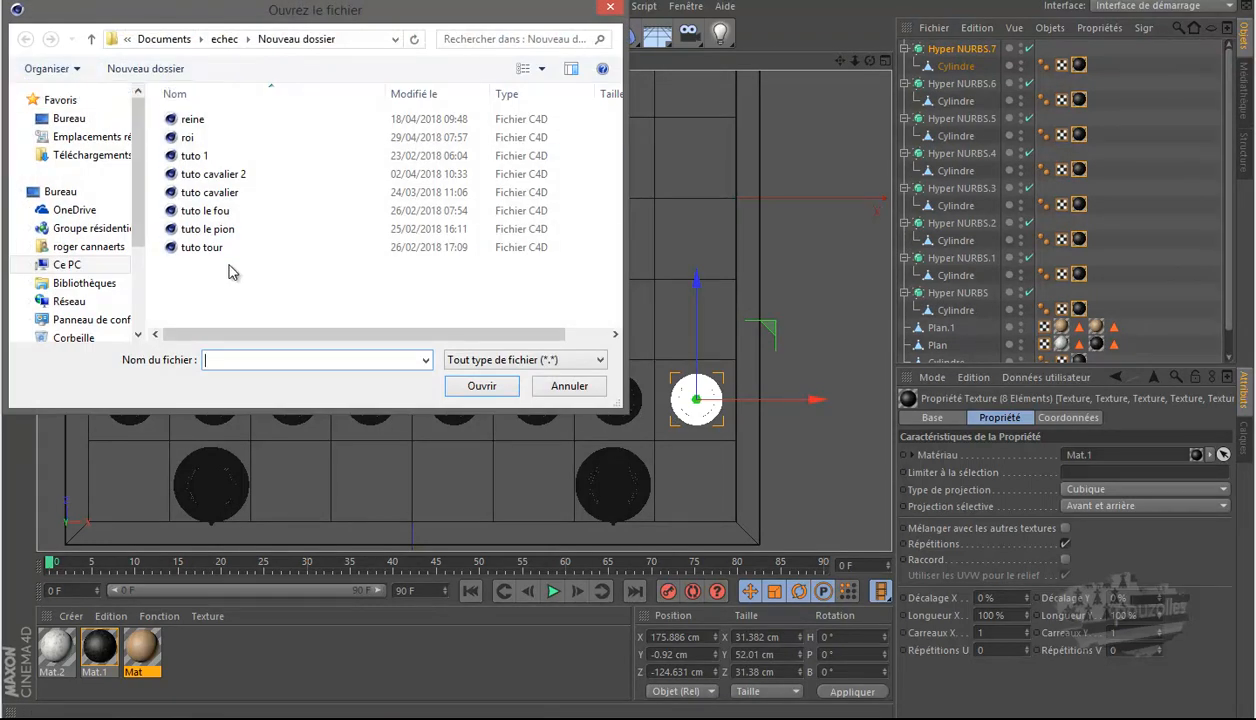
double_click(208, 251)
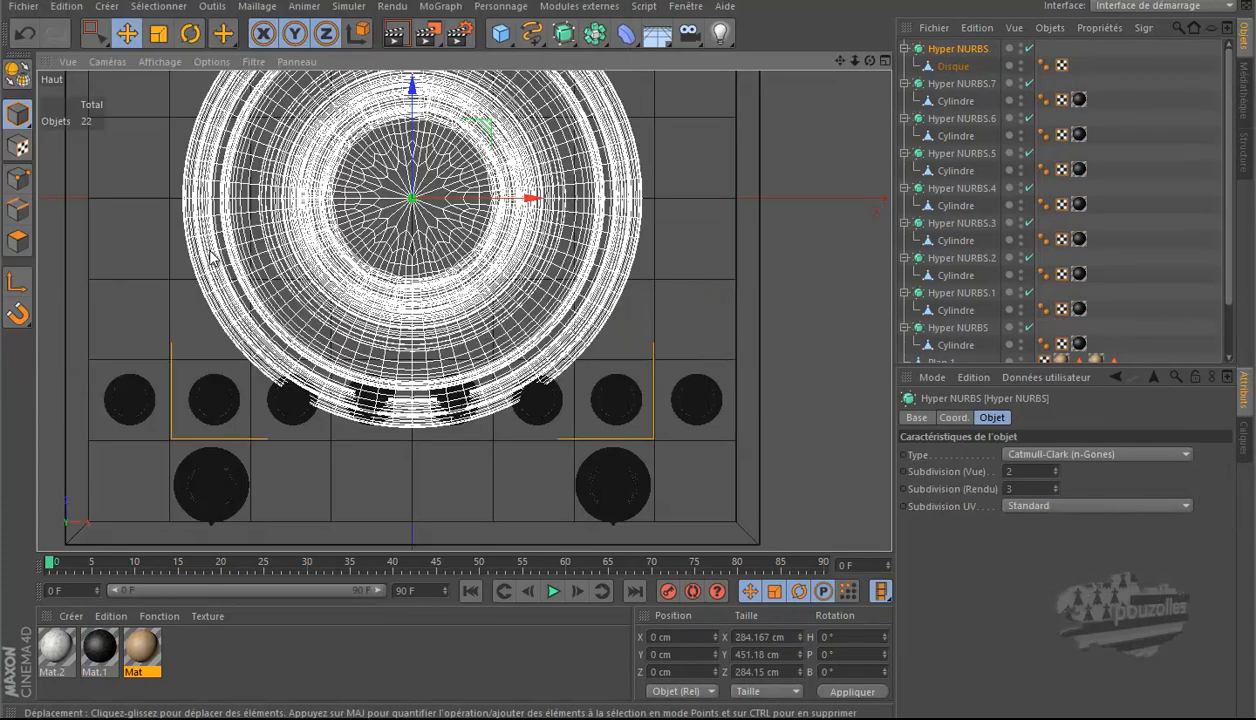
Step: Scale the imported Hyper NURBS rook uniformly to about 45.2 × 71.7 × 45.2 cm
scroll(222, 367, down, 3)
middle_click(222, 388)
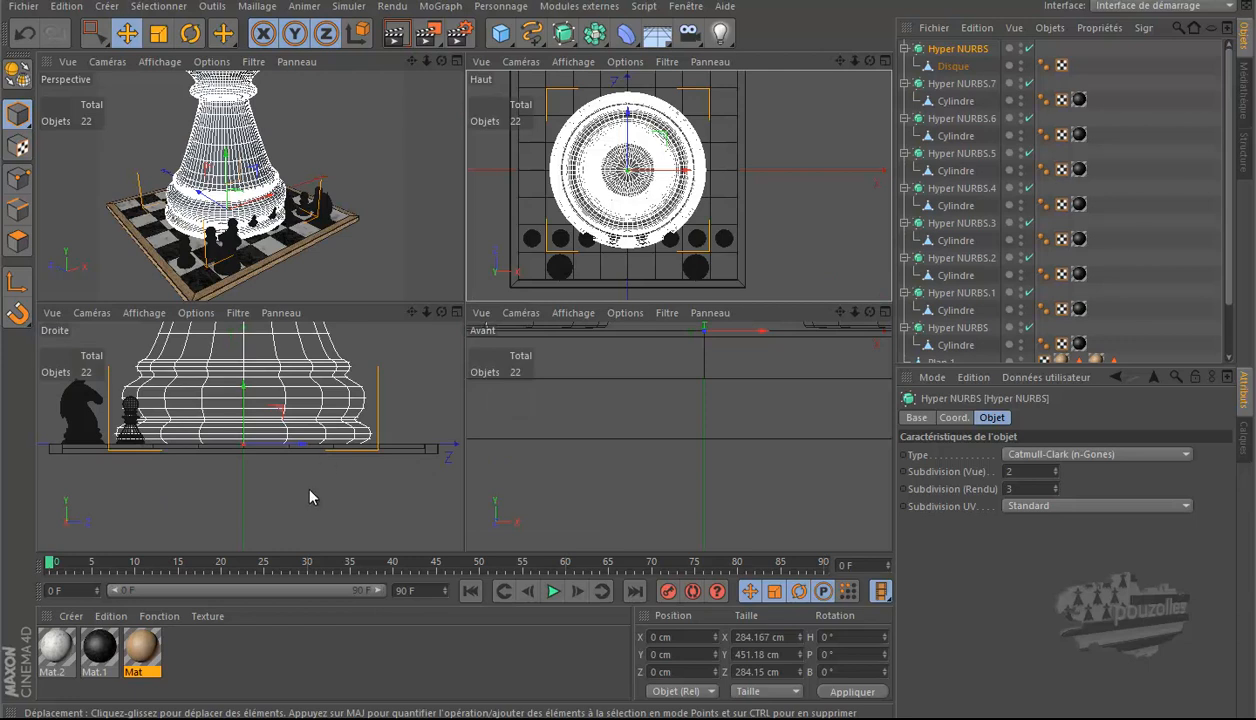
scroll(309, 493, down, 3)
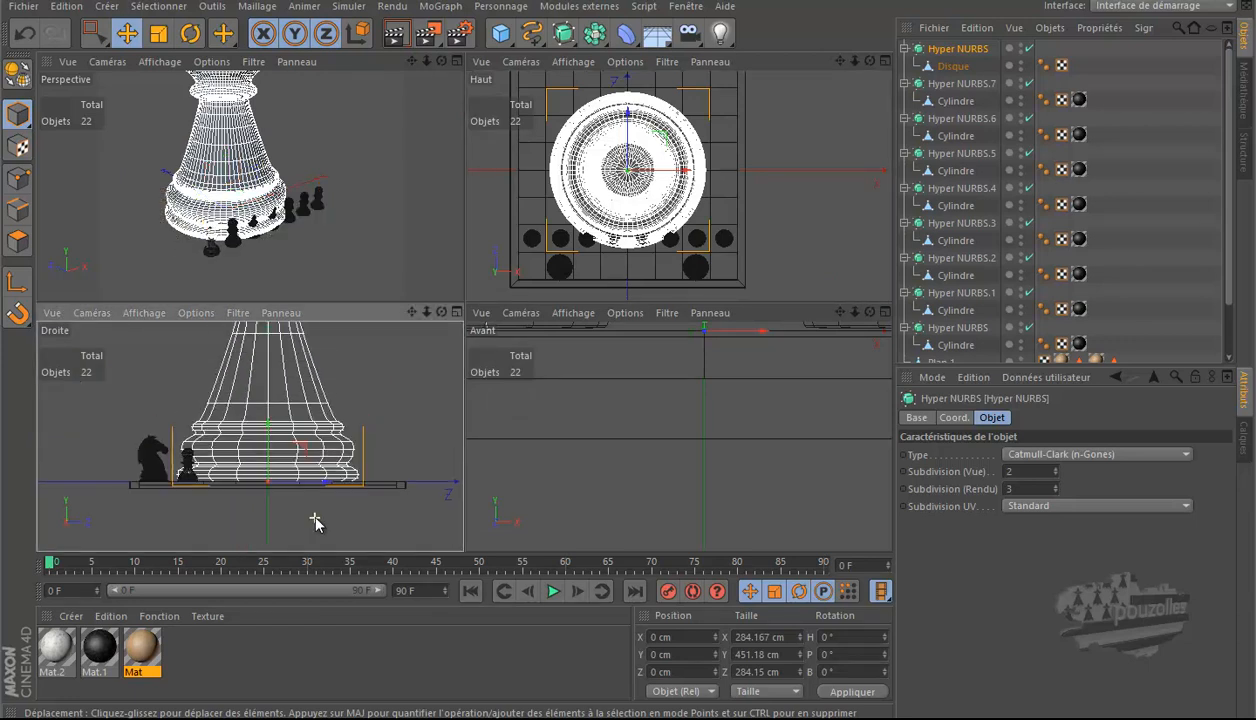
key(t)
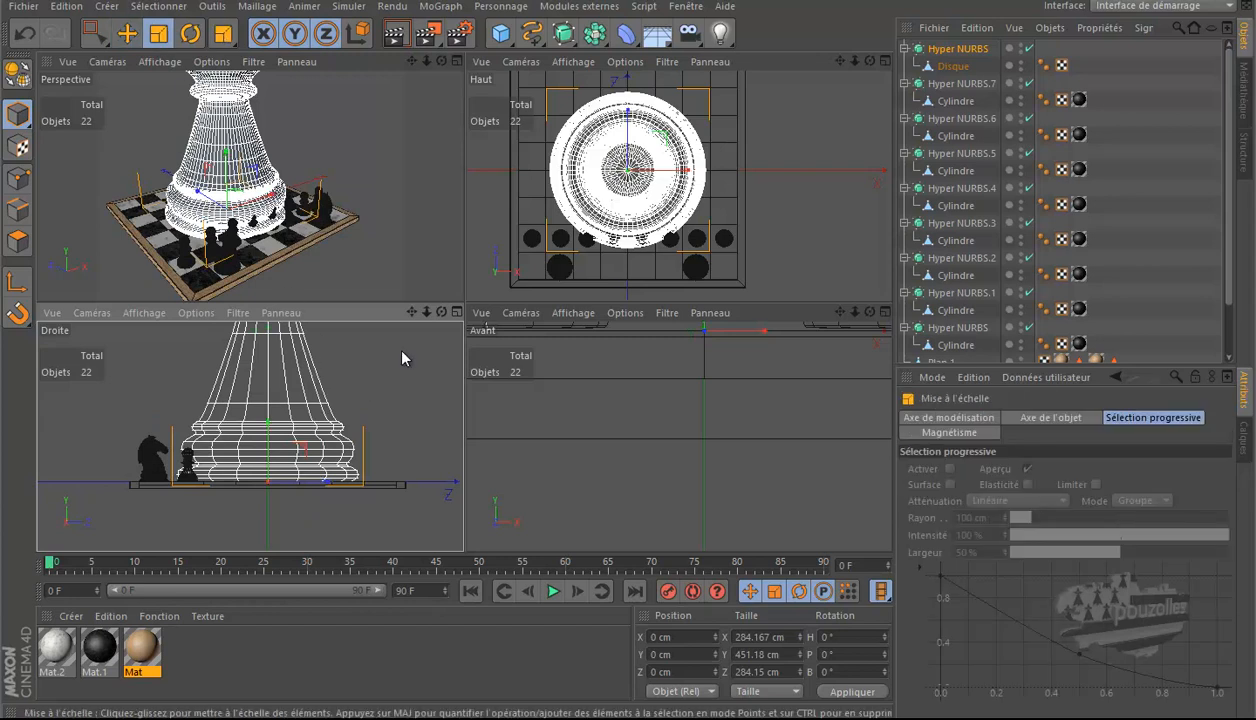
mouse_move(395, 367)
mouse_down()
mouse_move(148, 526)
mouse_move(90, 540)
mouse_move(631, 356)
mouse_move(405, 353)
mouse_up()
drag(456, 170, 456, 170)
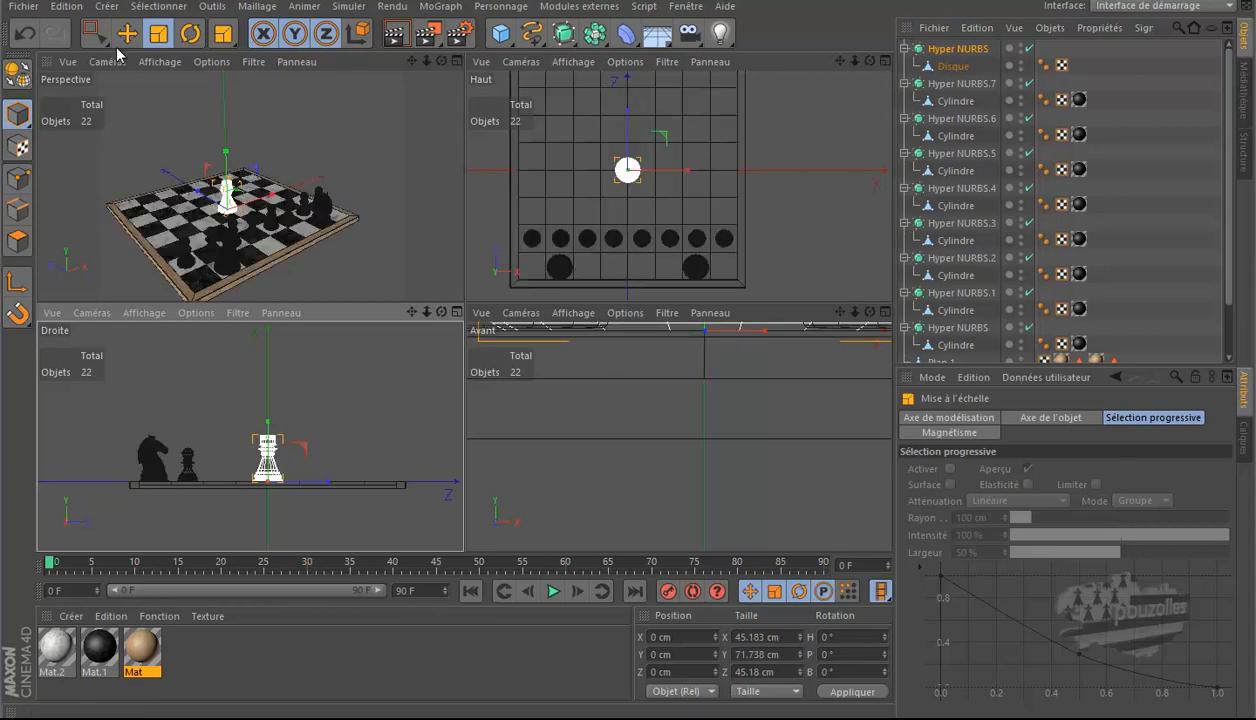
Step: Move the rook along Z to the knights' row in the Droite view, at about Z -177.5 cm
key(e)
scroll(132, 449, up, 1)
alt+middle_drag(132, 449, 209, 477)
scroll(209, 477, up, 1)
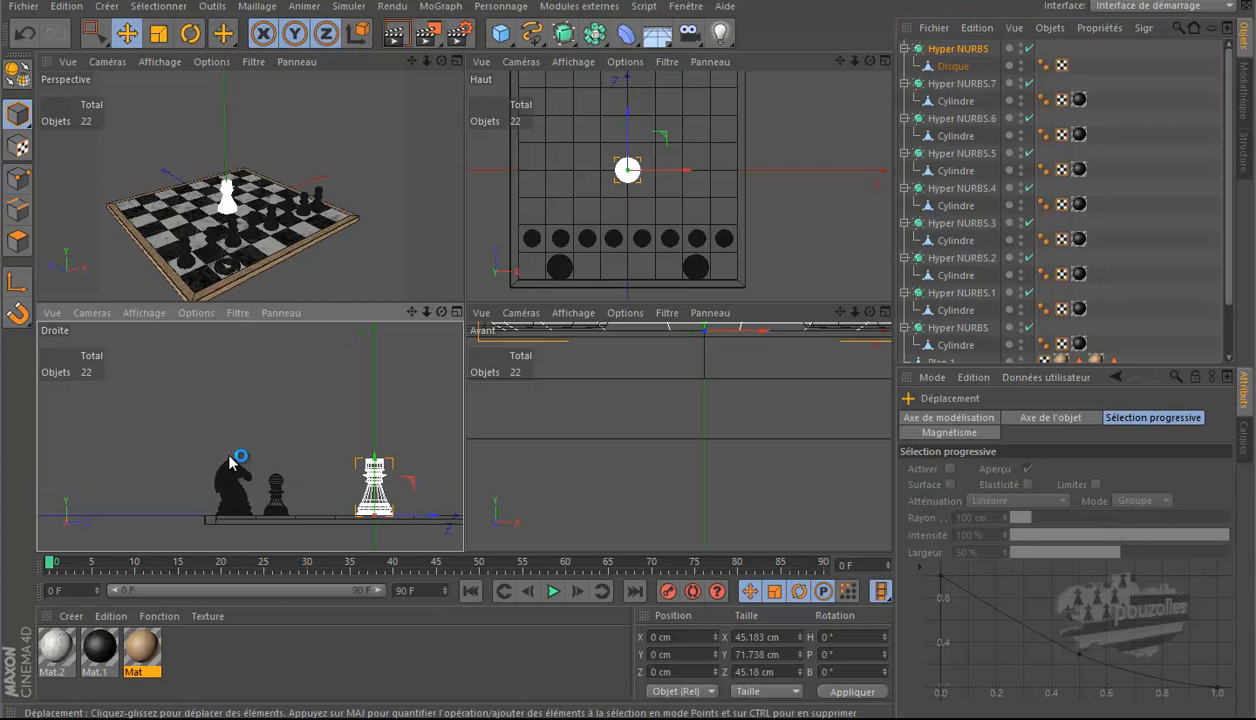
middle_click(218, 435)
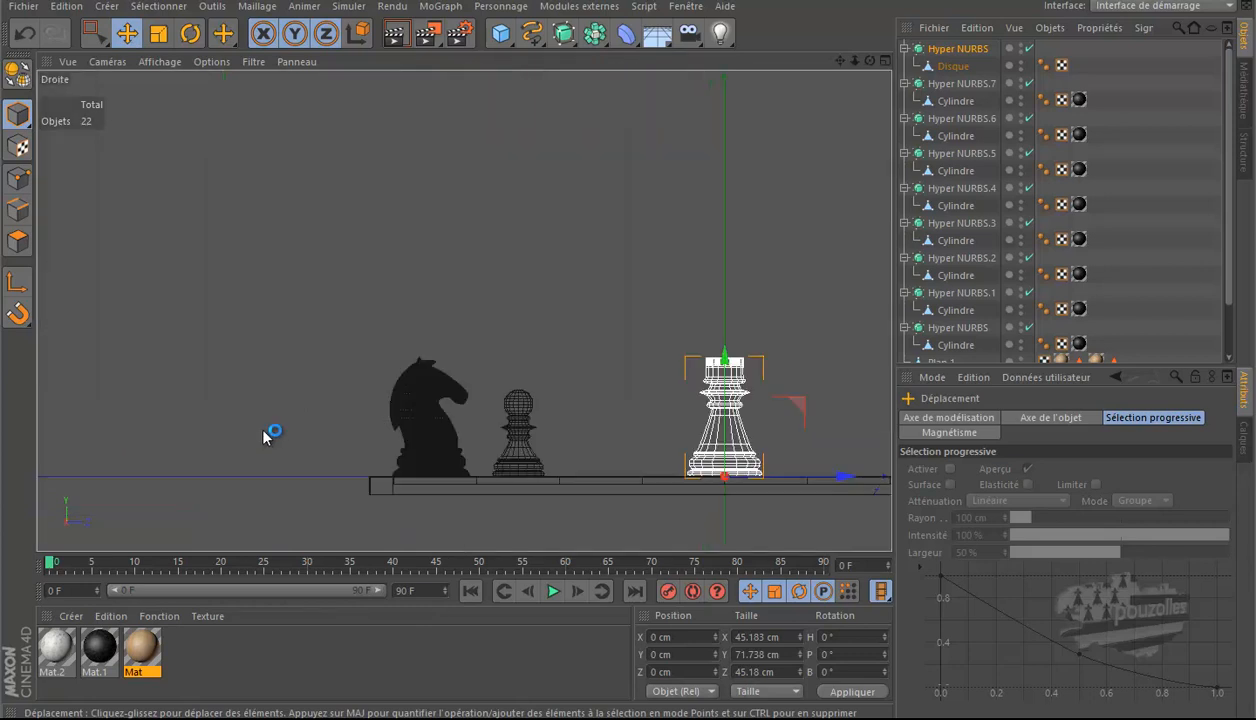
scroll(307, 428, up, 1)
drag(870, 483, 540, 492)
Step: Center the rook on the corner square beside the knight in the Haut view, at about X -174.7 and Z -176 cm
middle_click(278, 377)
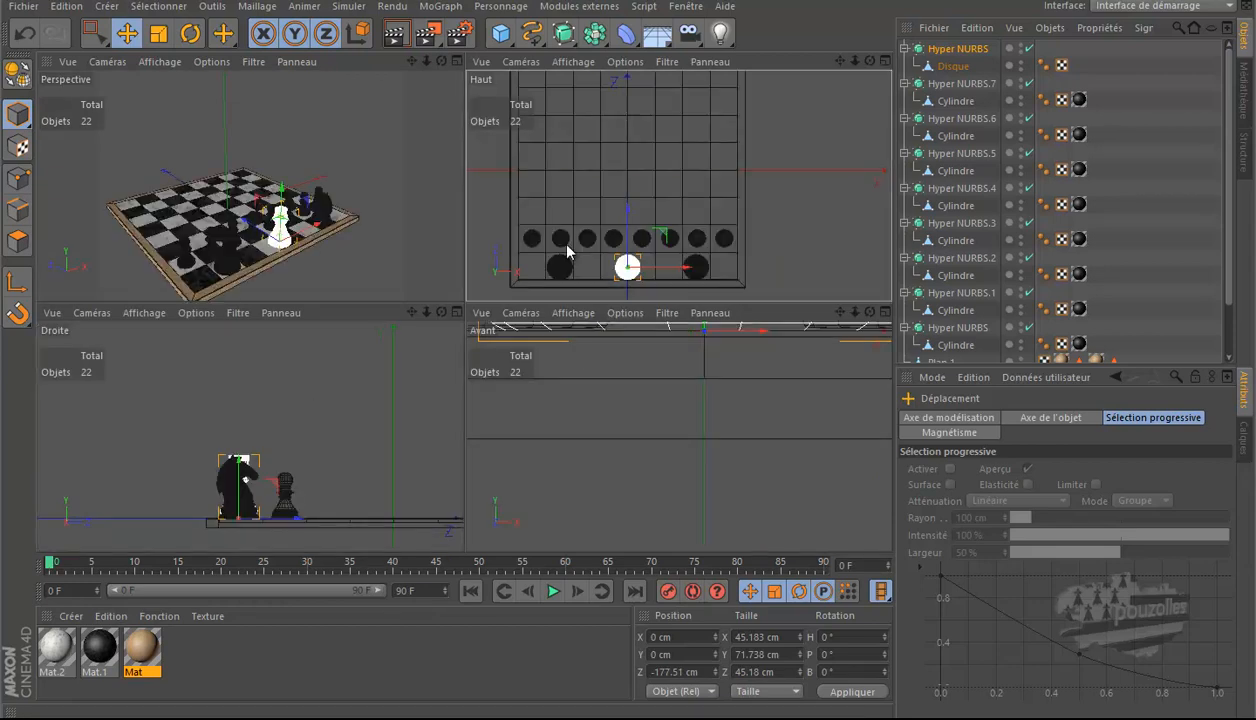
middle_click(567, 252)
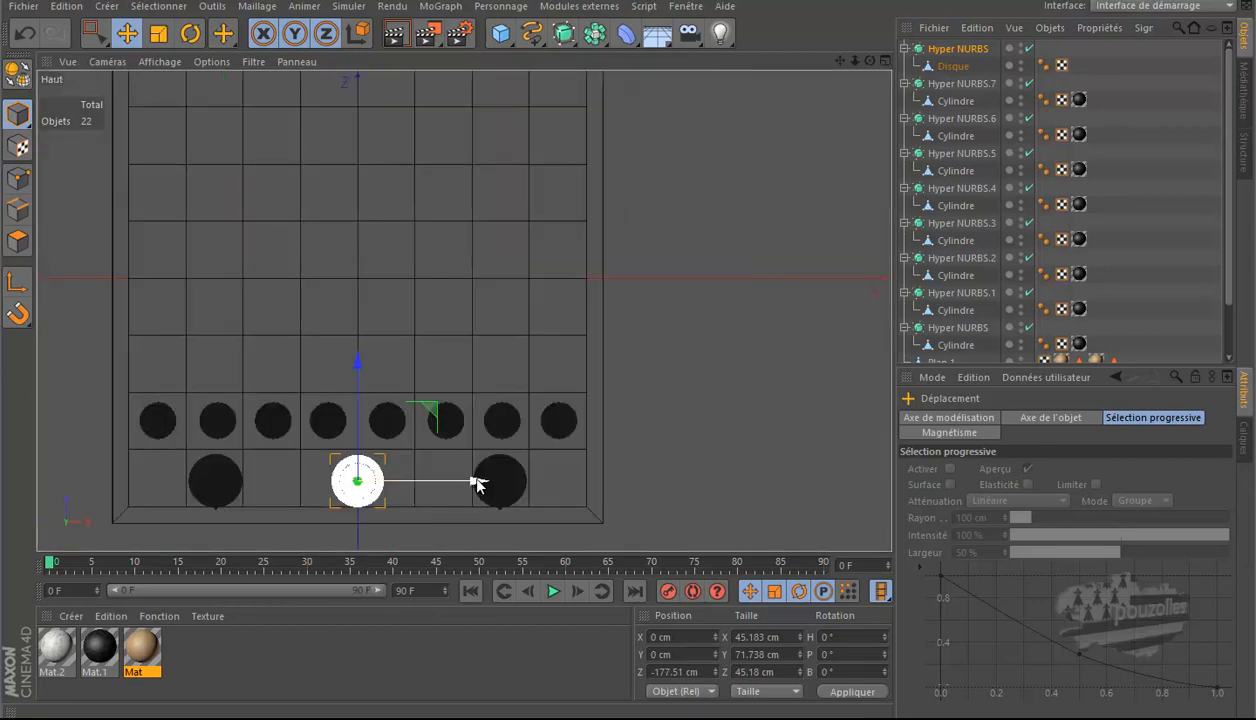
drag(369, 492, 279, 500)
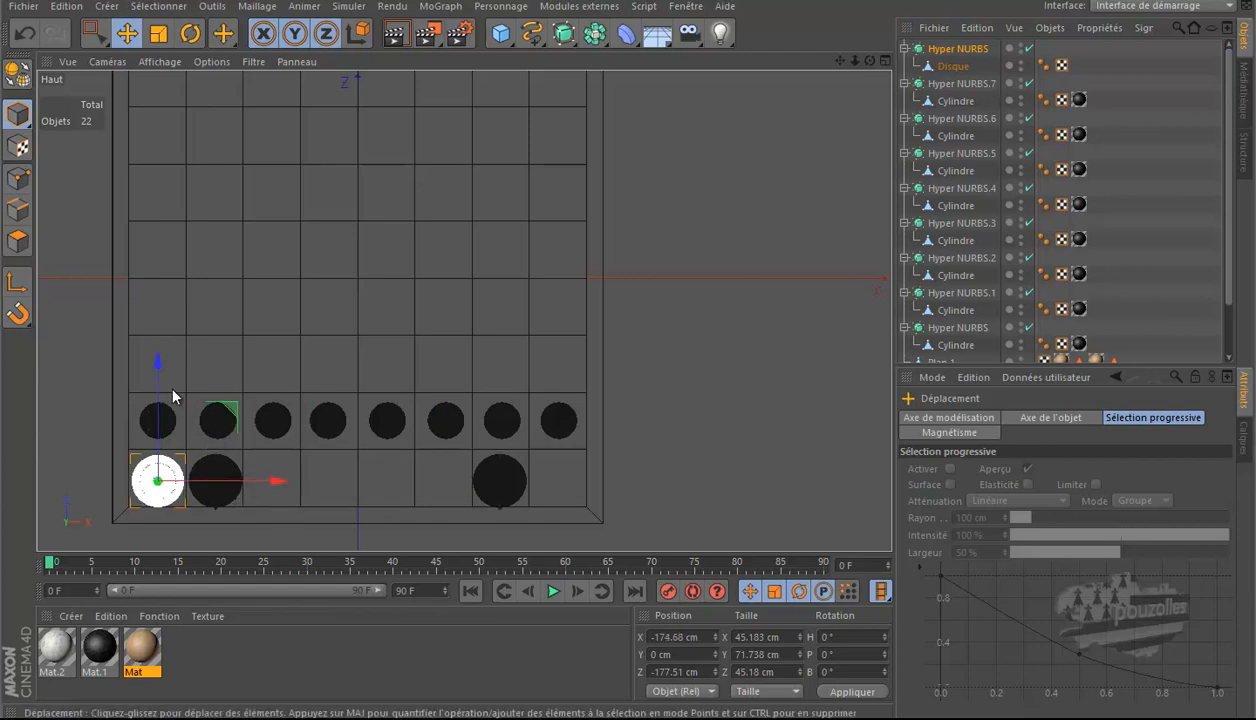
drag(160, 363, 162, 364)
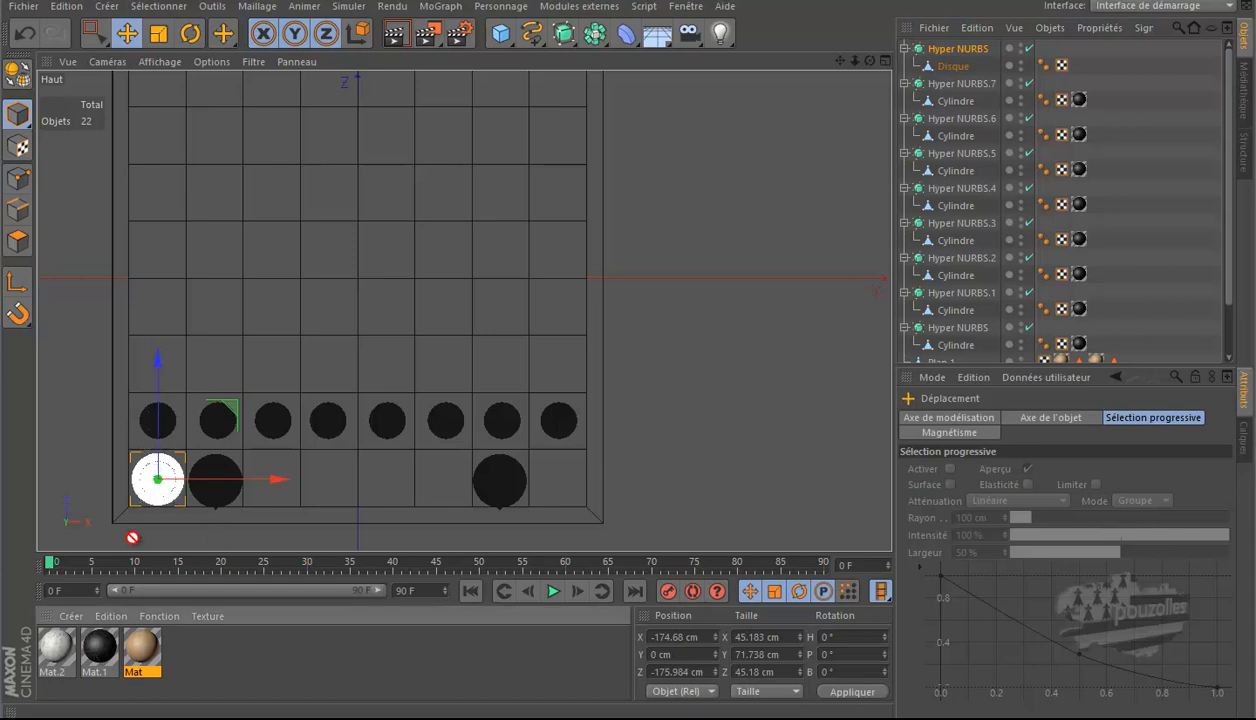
Step: Apply Mat.1 to the rook's Disque and set the texture's projection type to Cubique
drag(145, 492, 145, 492)
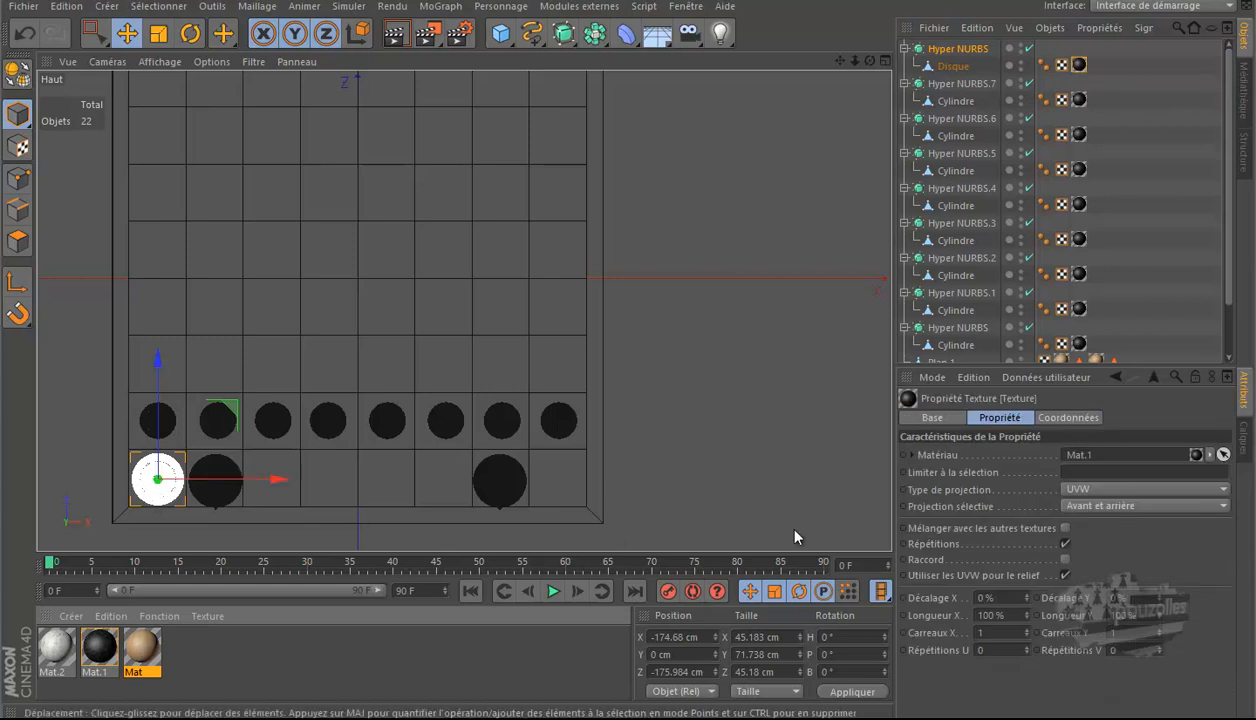
click(1114, 491)
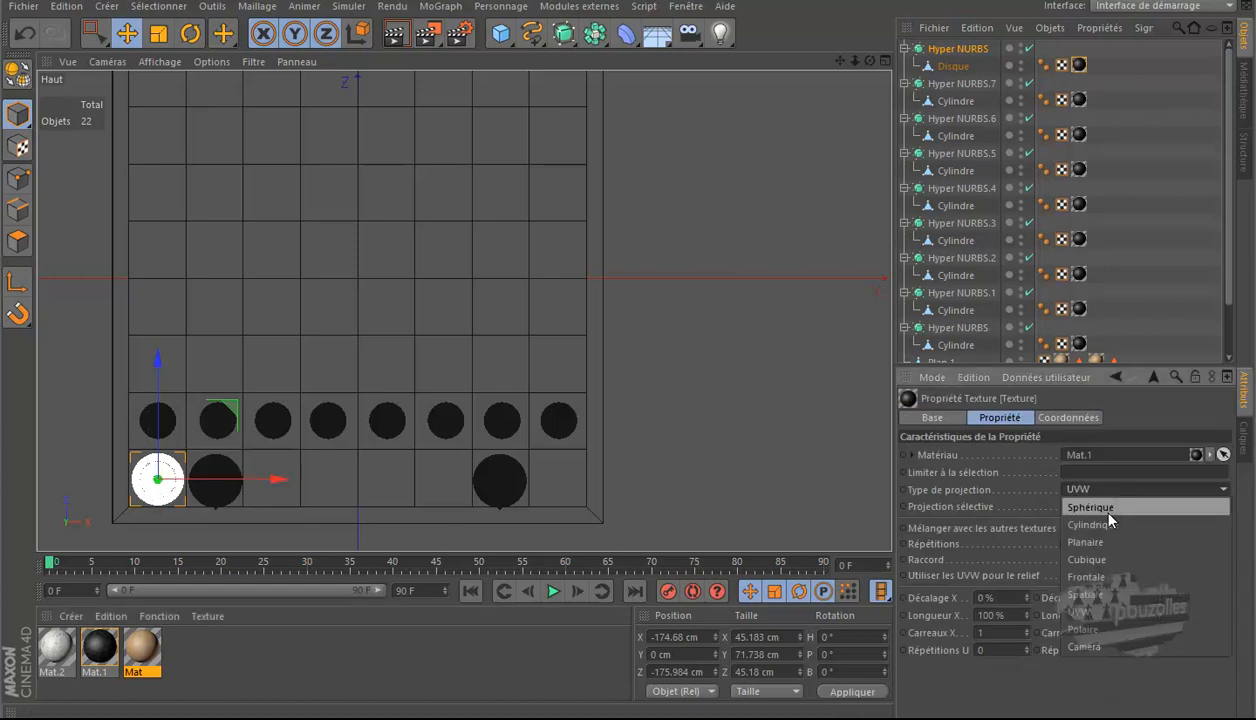
click(1108, 560)
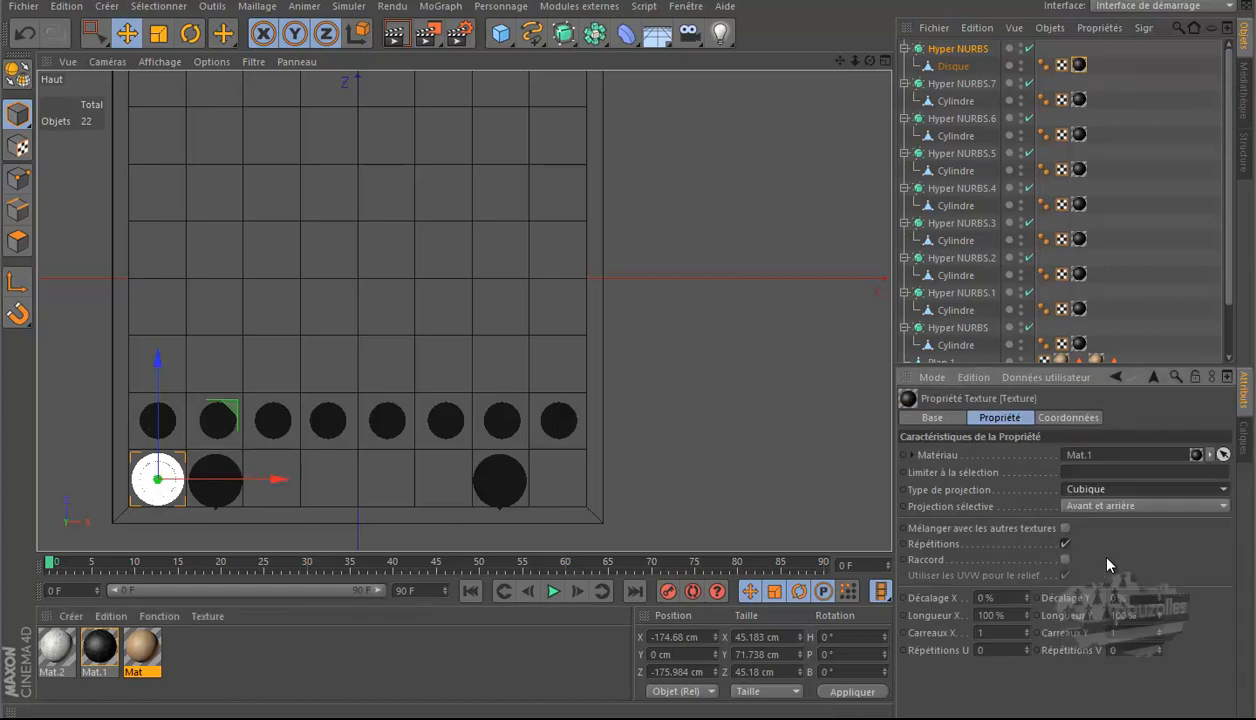
Step: Duplicate the textured rook along X to the opposite corner square in the Haut view, at about X 176.2 cm
scroll(1021, 159, down, 3)
scroll(1020, 159, up, 3)
scroll(1021, 159, down, 2)
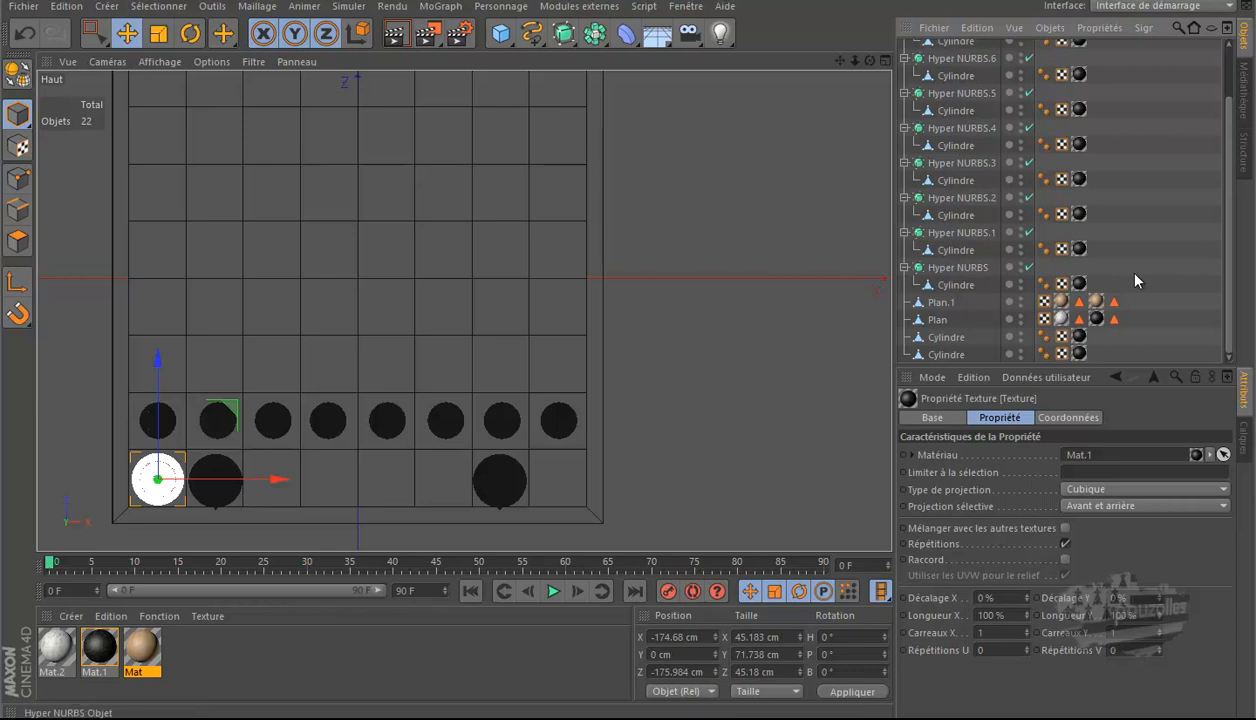
scroll(1137, 272, up, 2)
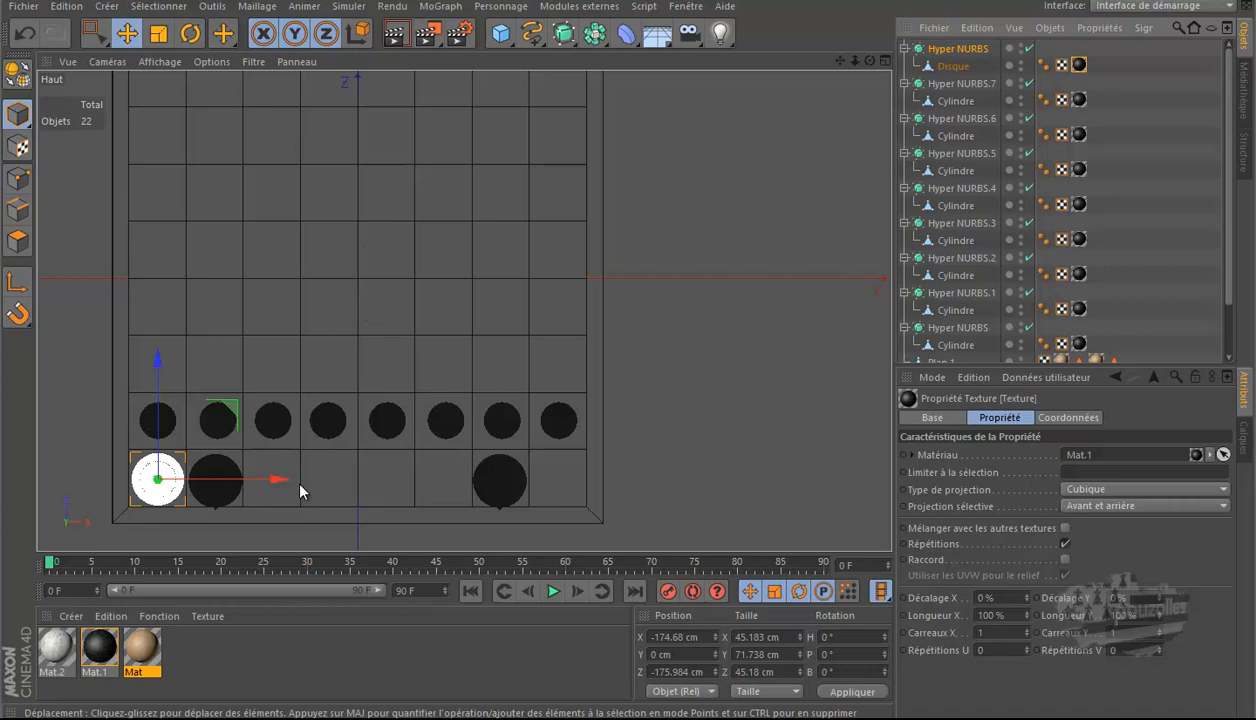
drag(303, 486, 680, 482)
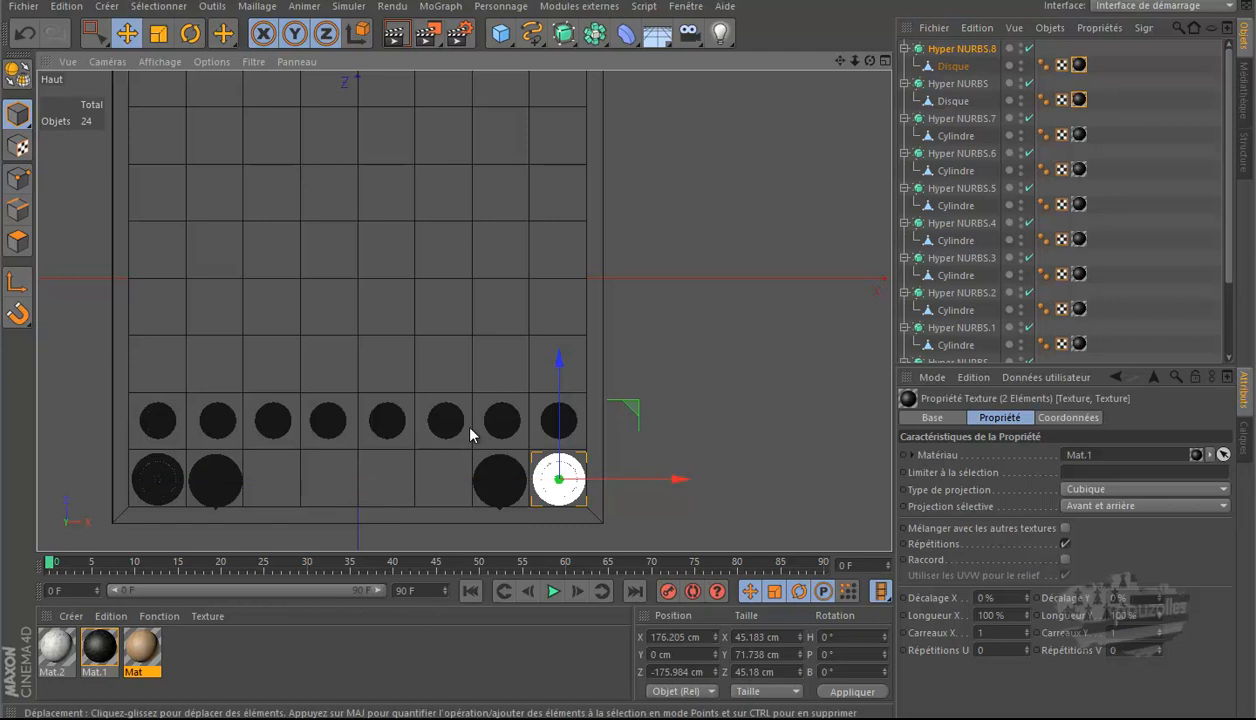
Step: Merge the bishop file "tuto le fou" into the chessboard scene
click(20, 8)
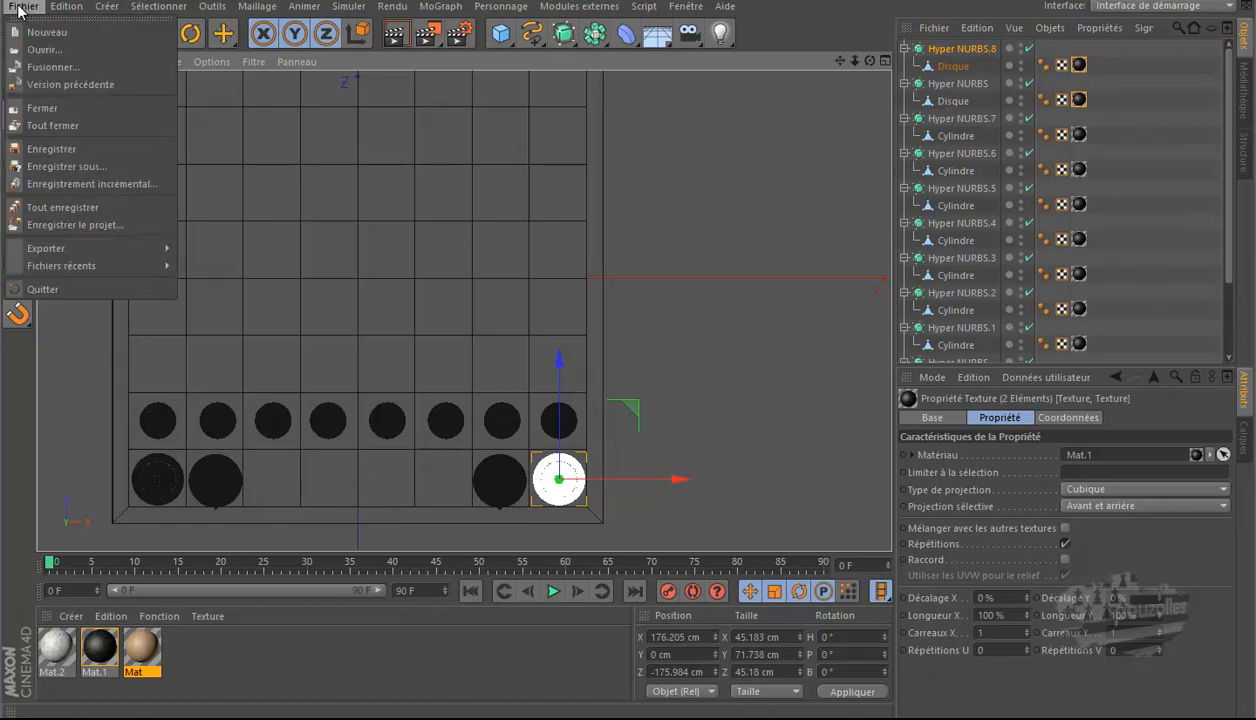
click(70, 66)
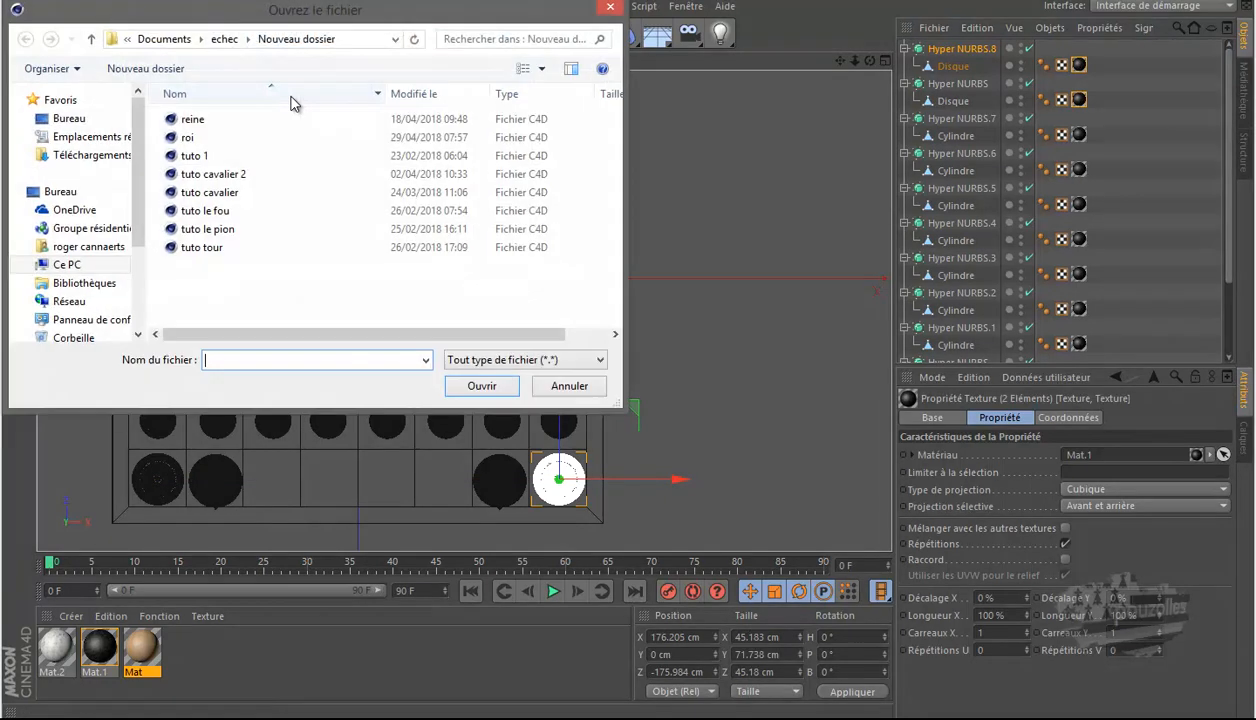
double_click(214, 211)
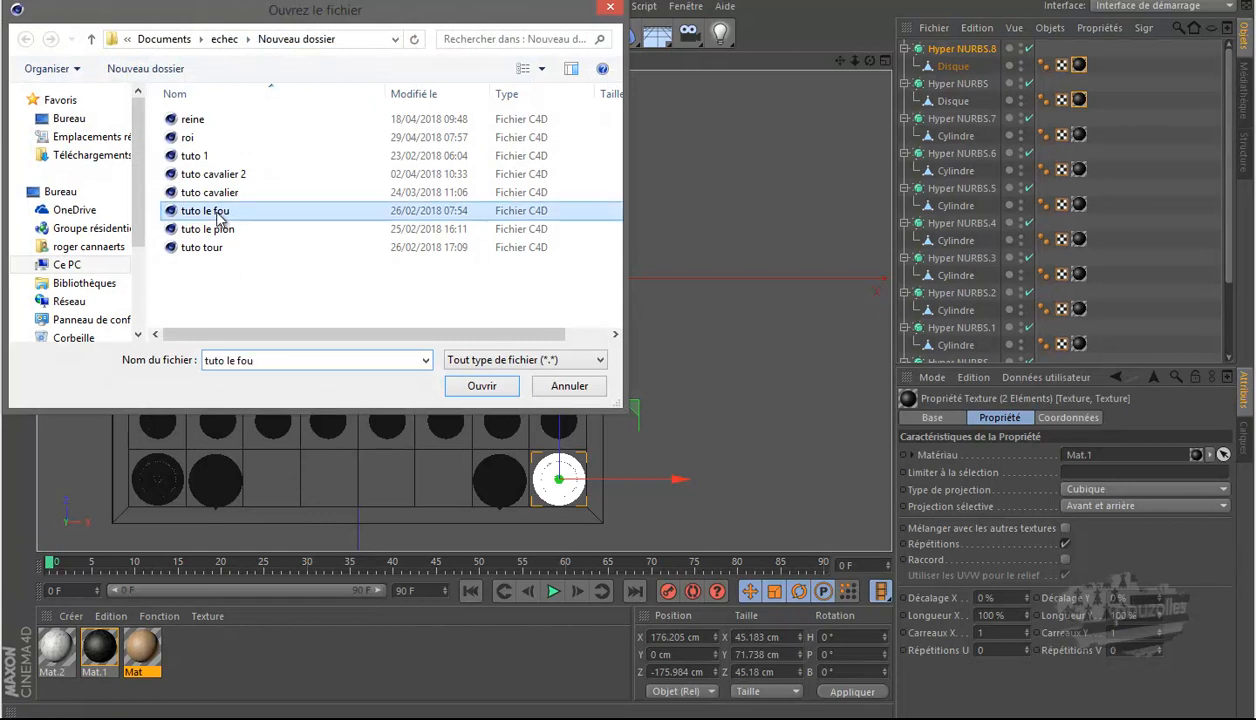
Step: Move the Booléen bishop's axis down to its base in the Droite view, at about Y -236.3 cm, and apply Drop To Floor
middle_click(345, 432)
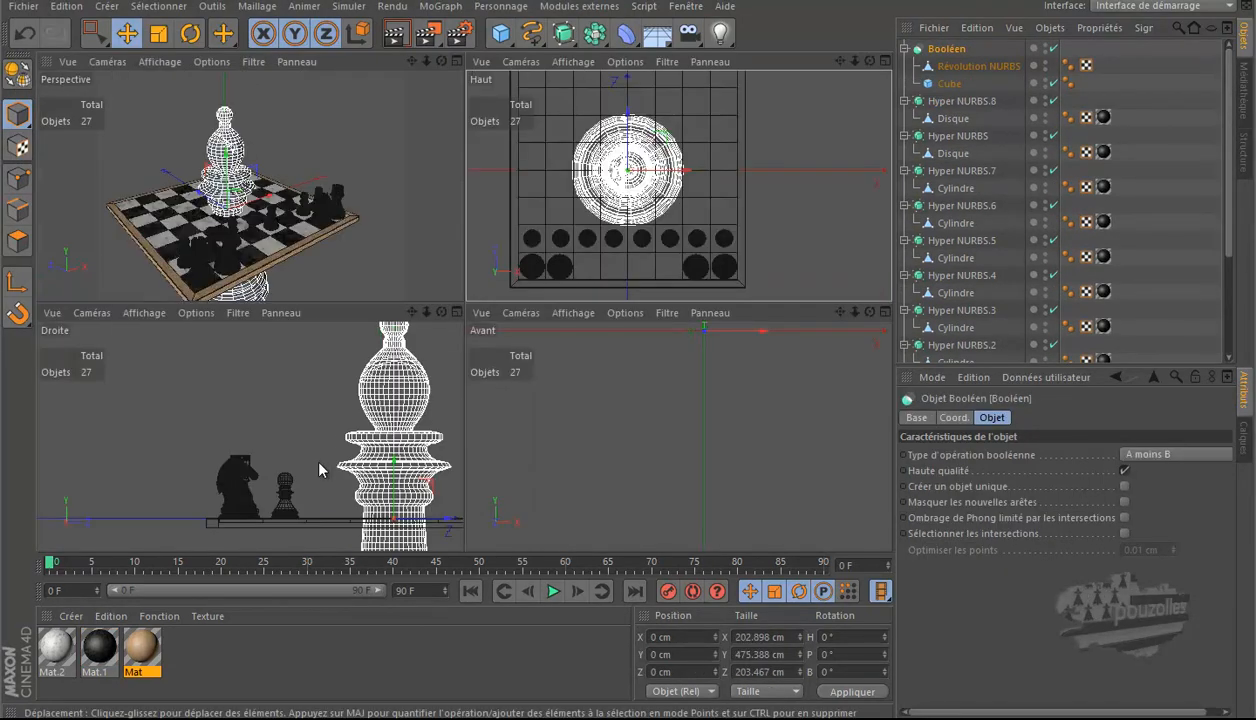
middle_click(319, 462)
scroll(319, 462, down, 2)
alt+middle_drag(319, 462, 325, 277)
scroll(290, 325, down, 4)
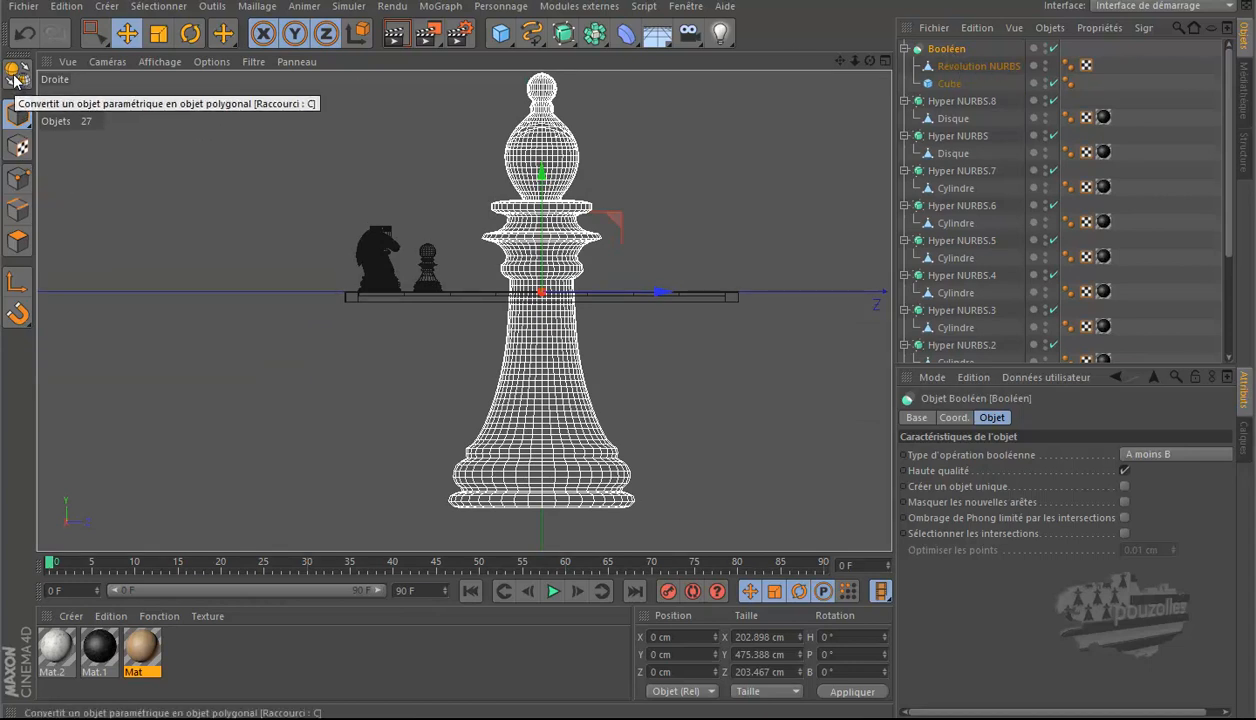
click(12, 284)
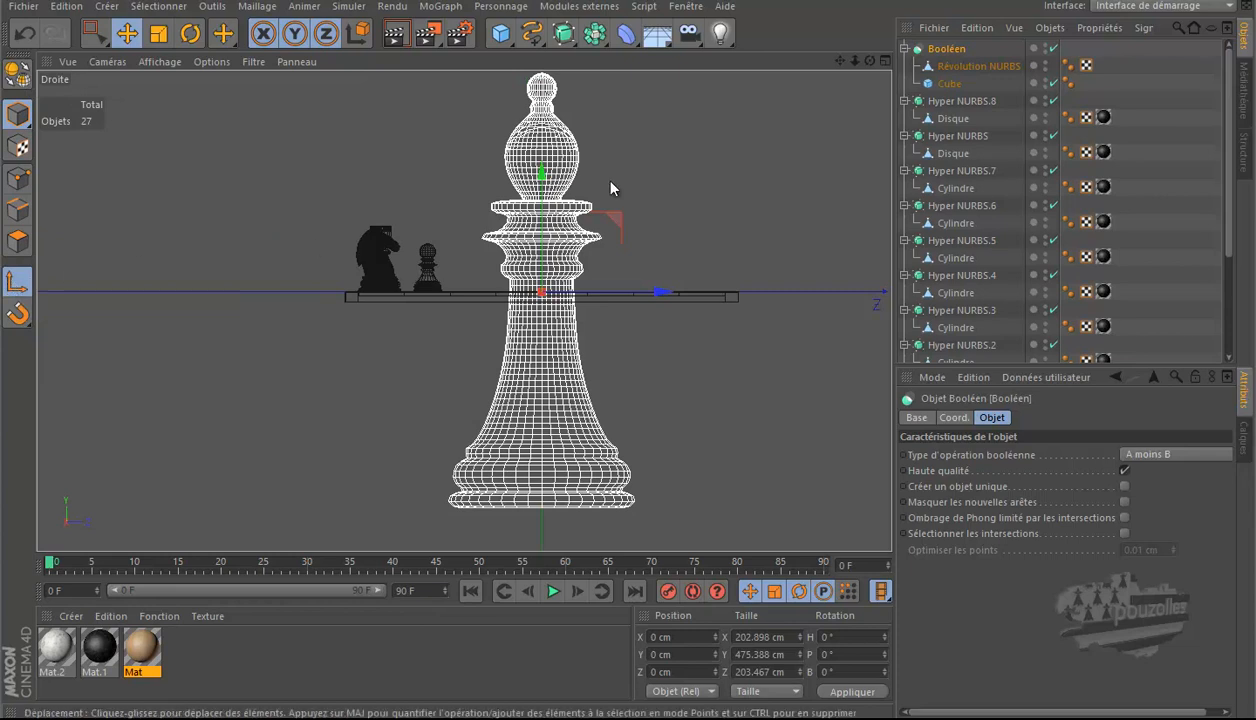
drag(540, 178, 509, 396)
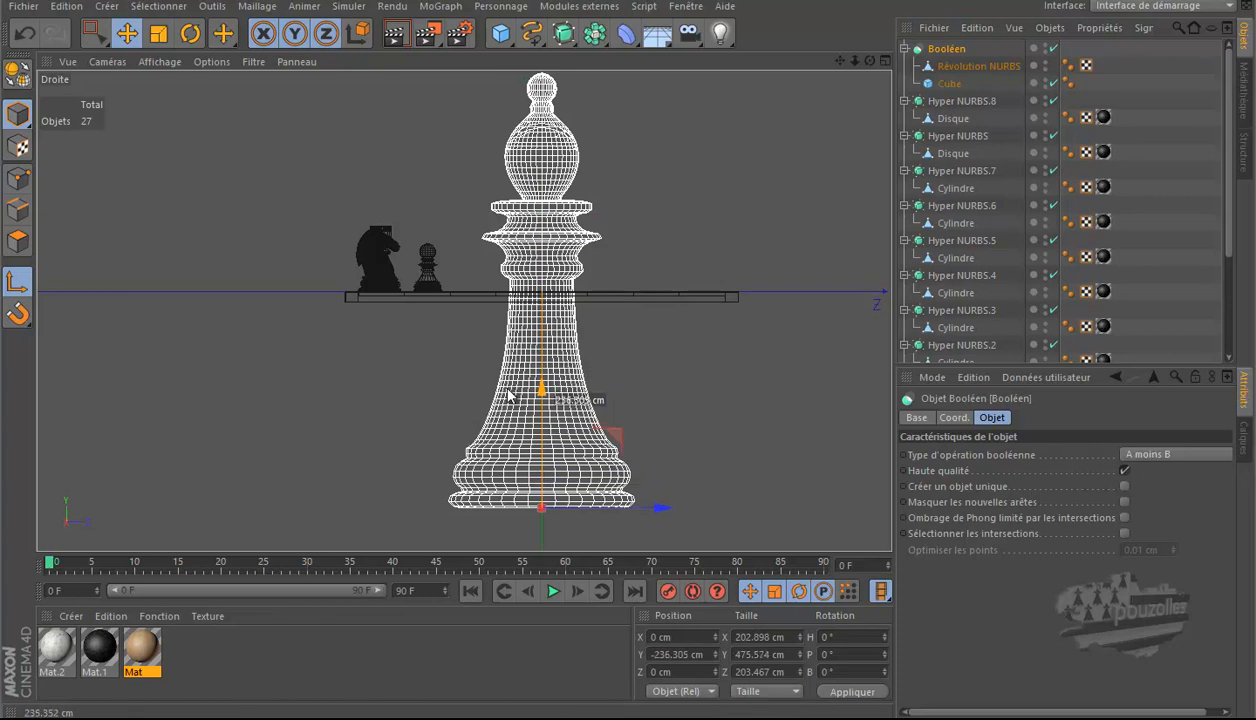
click(18, 284)
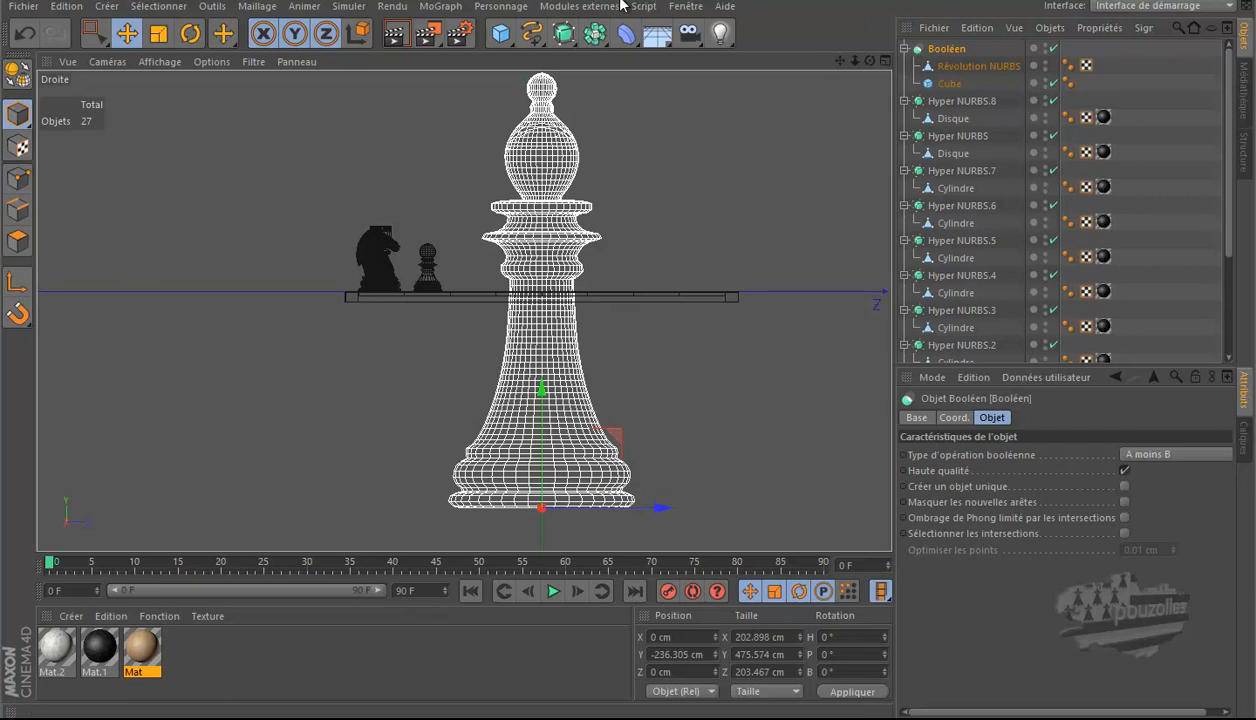
click(581, 8)
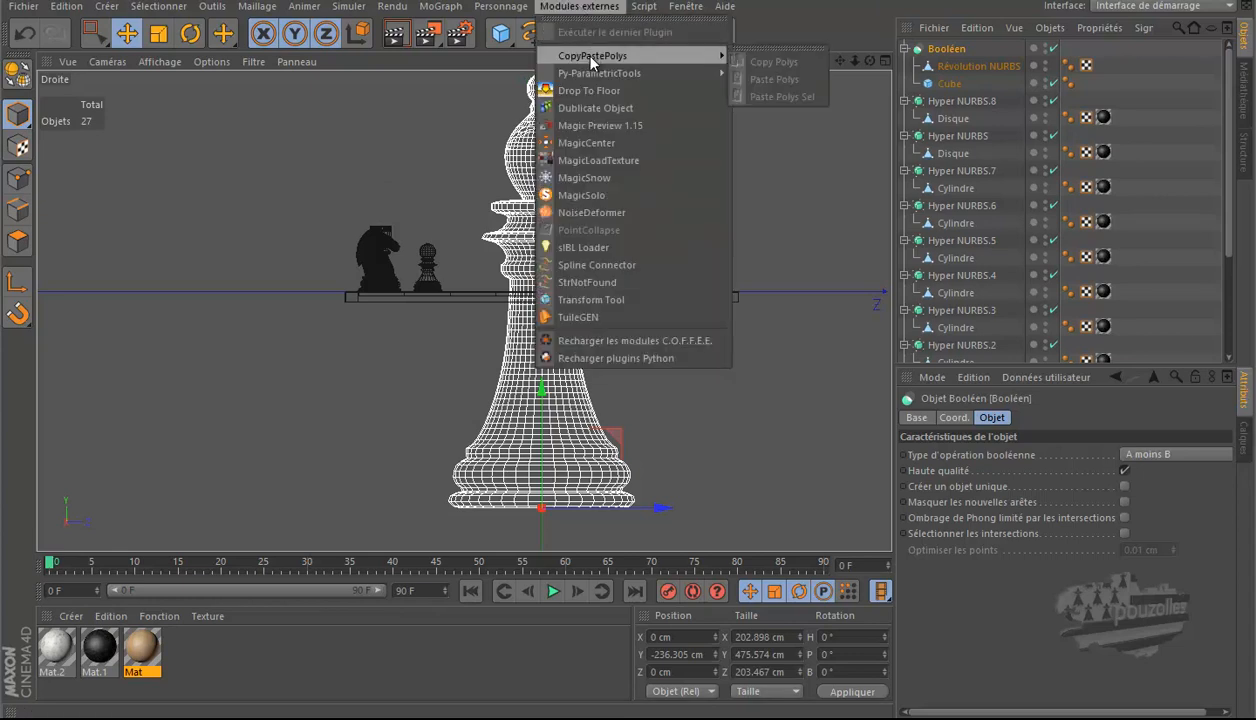
click(583, 90)
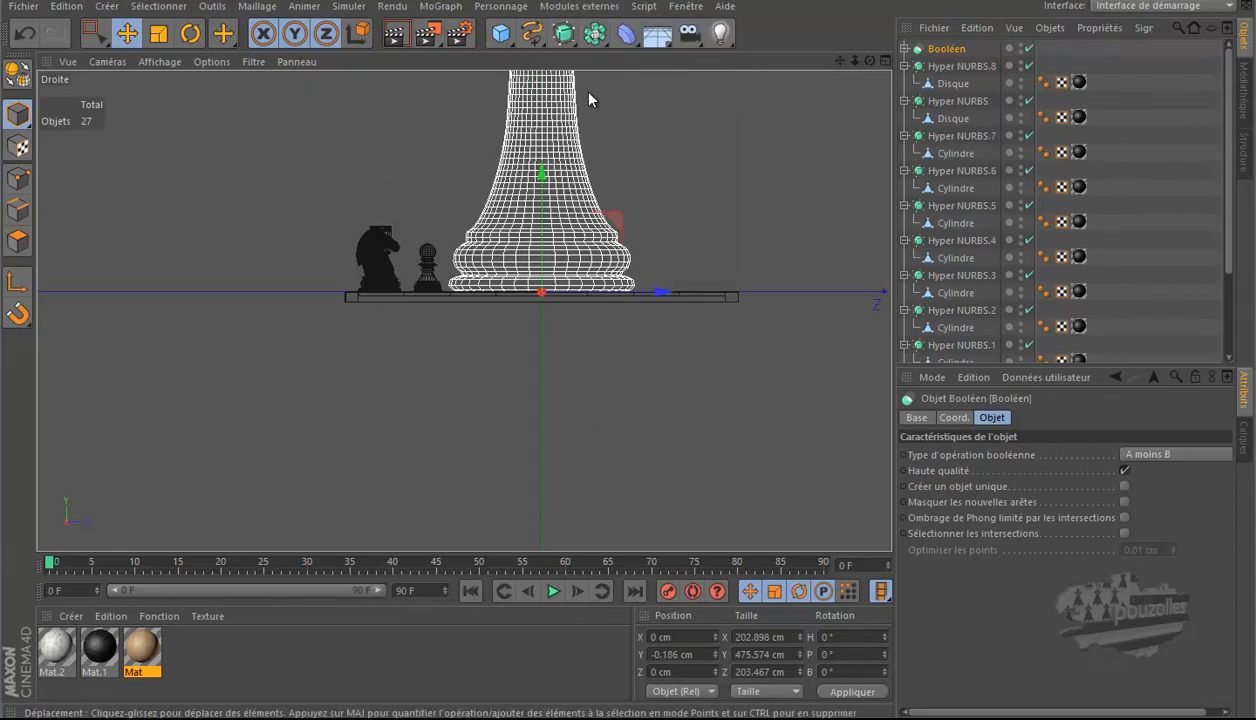
Step: Scale the Booléen bishop uniformly to about 44.6 × 104.6 × 44.8 cm
scroll(390, 281, down, 3)
alt+middle_drag(390, 281, 312, 439)
scroll(312, 290, up, 5)
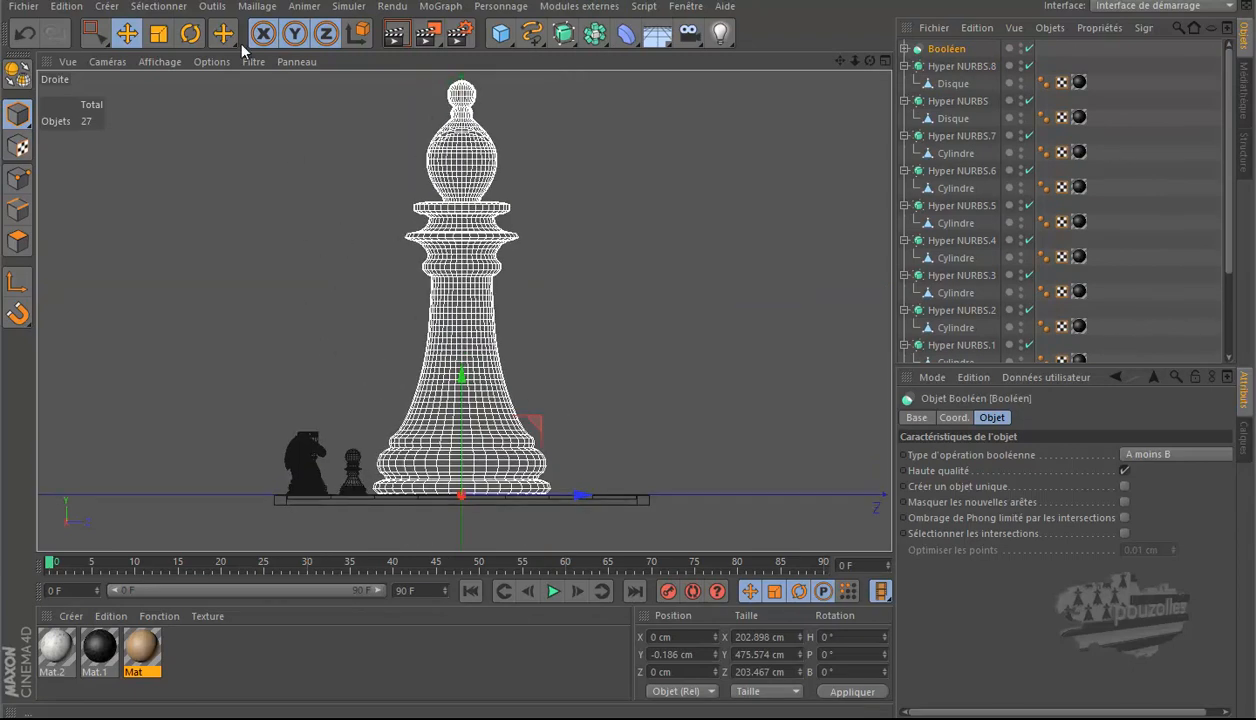
key(t)
drag(763, 154, 452, 513)
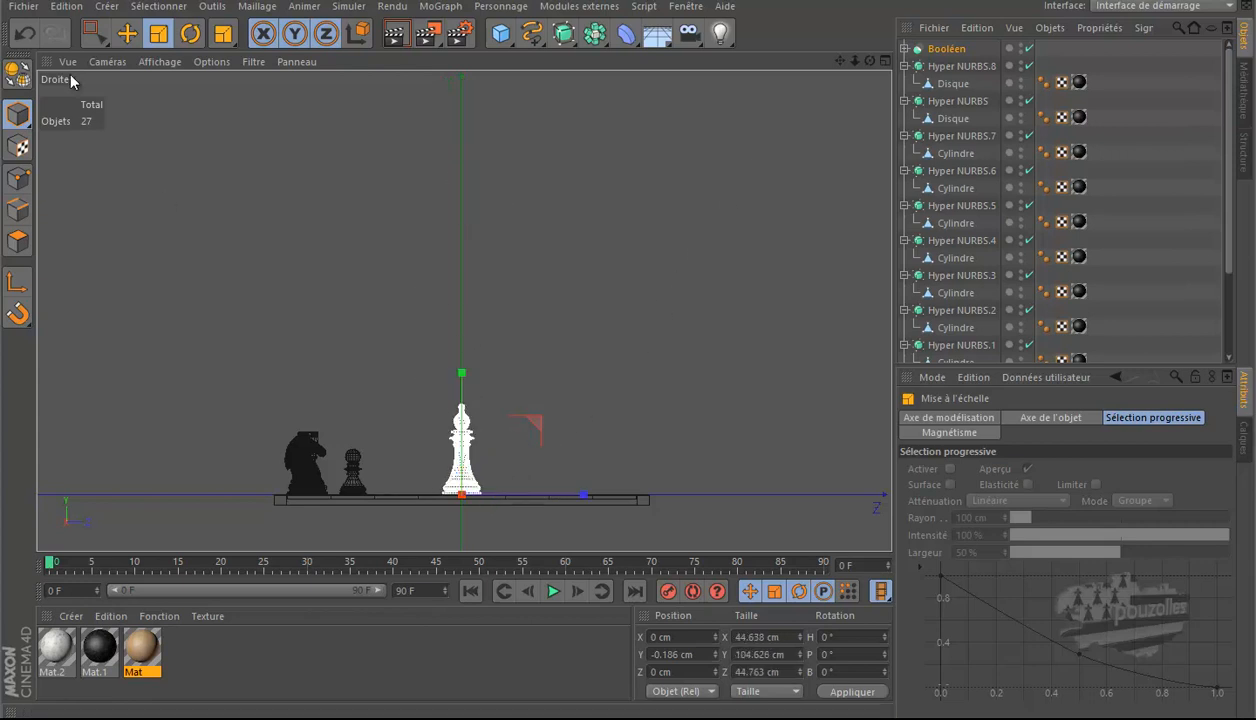
Step: Move the bishop along Z to the knights' row in the Droite view, at about Z -171.8 cm
key(e)
drag(563, 500, 428, 516)
middle_click(300, 204)
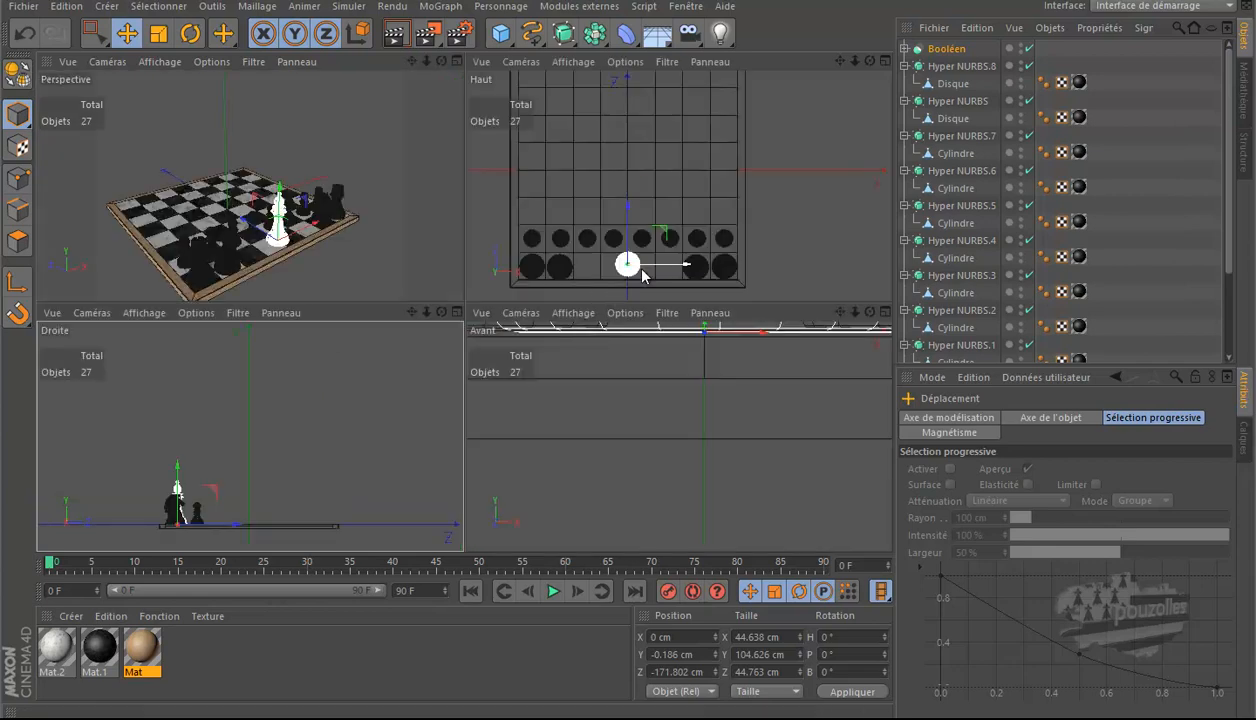
Step: Move the bishop along negative X in the Haut view onto the empty square beside the knight
middle_click(642, 276)
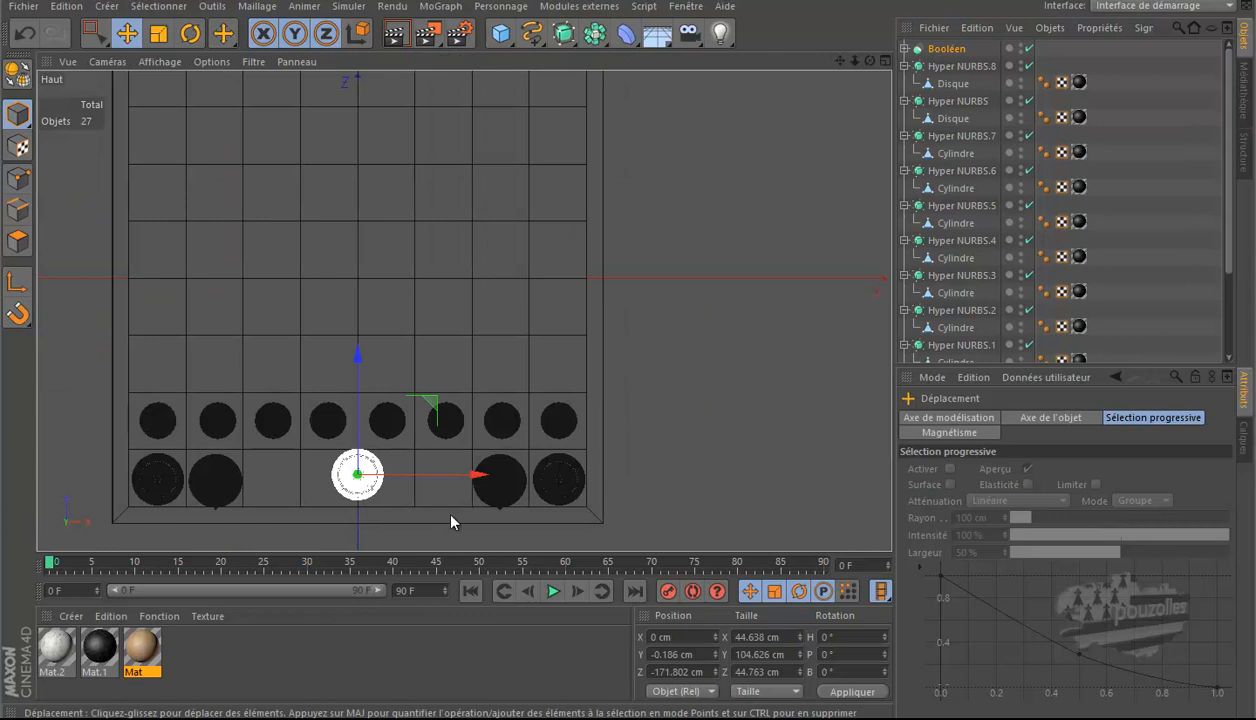
middle_click(212, 284)
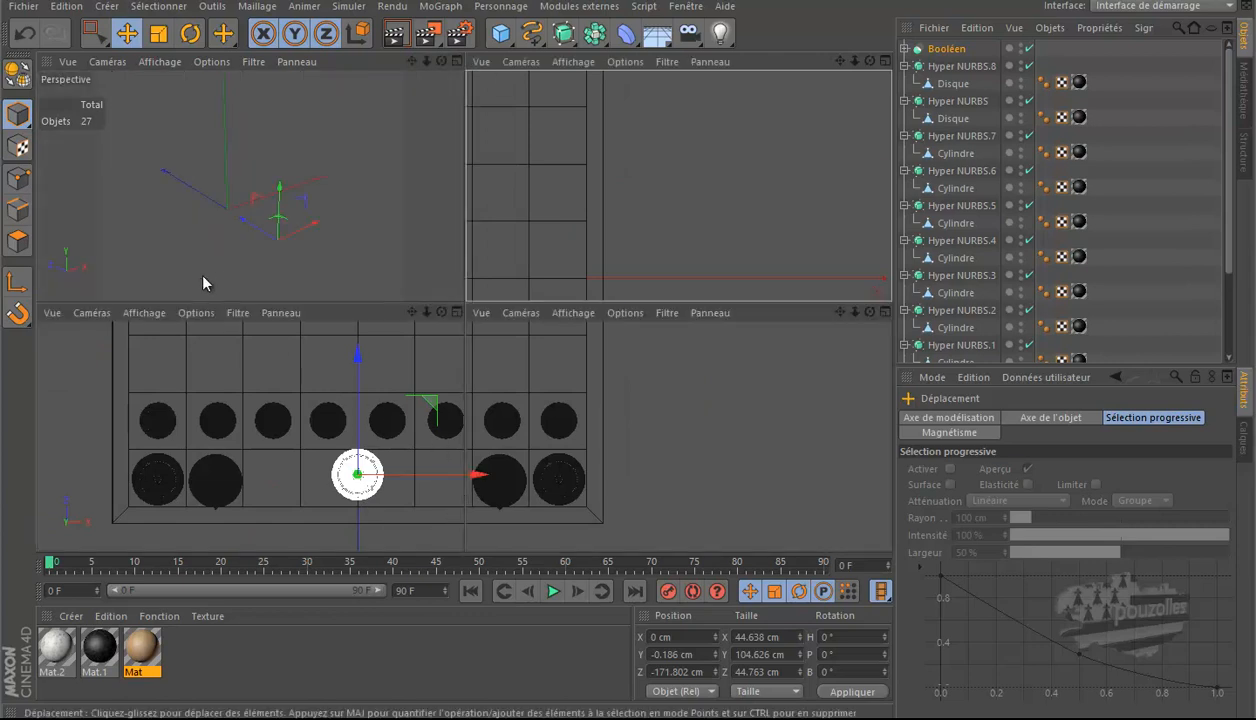
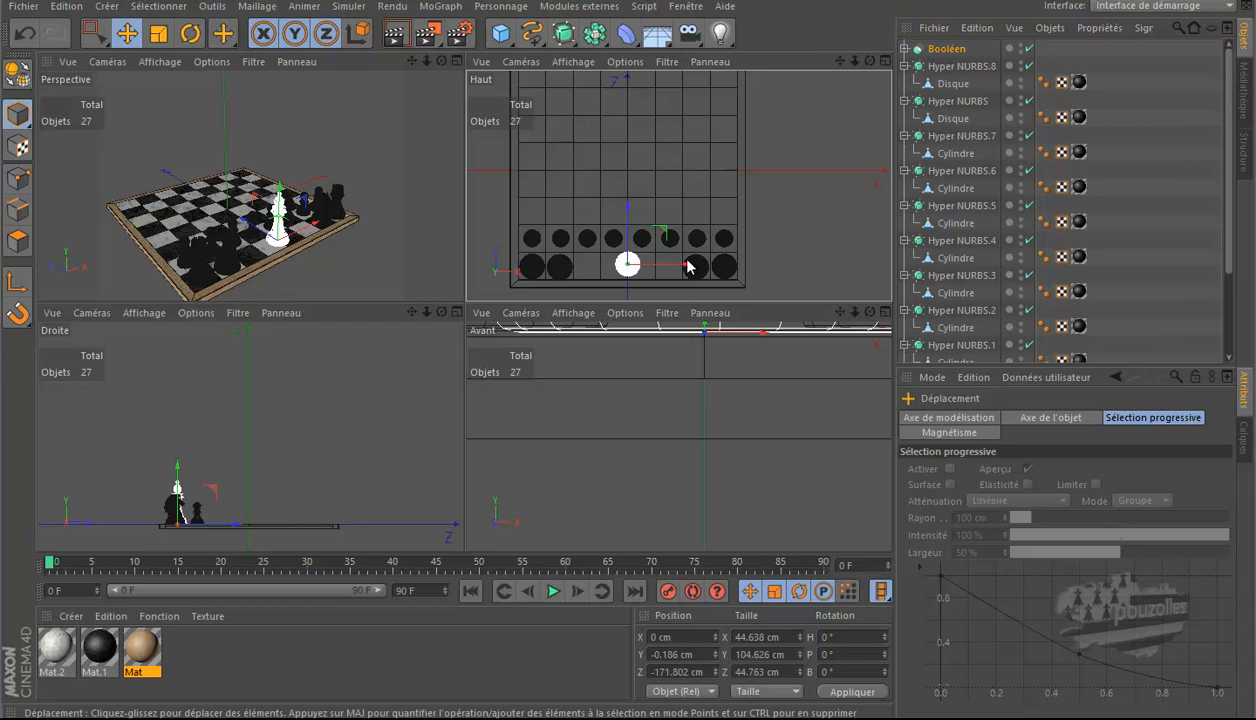
drag(685, 267, 648, 274)
middle_click(636, 263)
scroll(312, 466, up, 2)
Step: Select both knights and move them together along Z to about -175.6 cm to center them in their squares
click(191, 482)
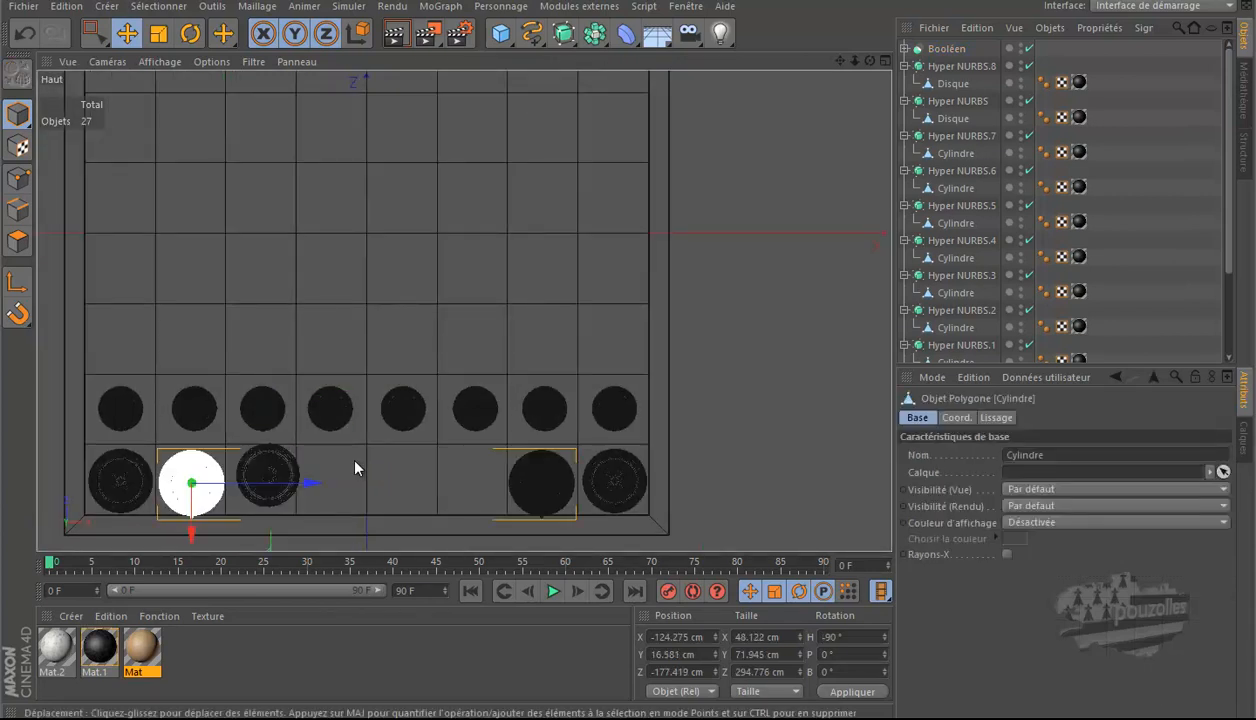
shift+click(541, 490)
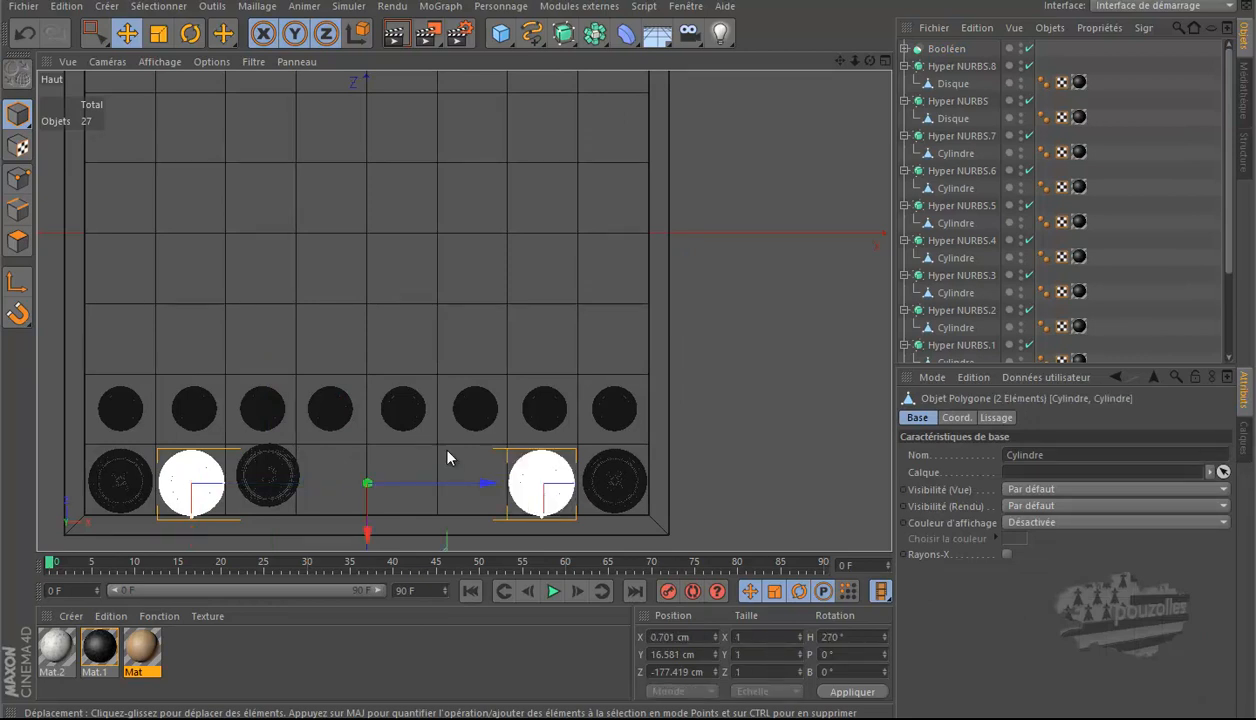
drag(367, 538, 367, 541)
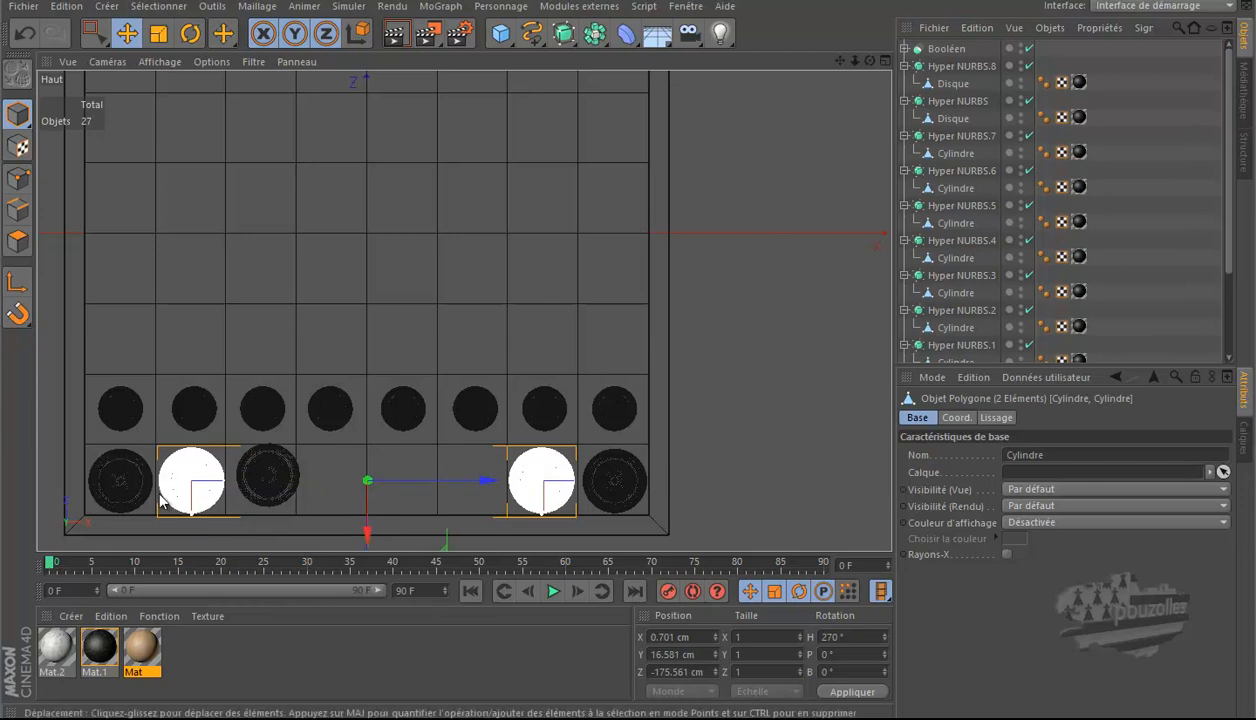
Step: Center the bishop's Révolution NURBS on its square at about X -4.3 and Z -3.1 cm, and undo a trial duplicate
click(276, 481)
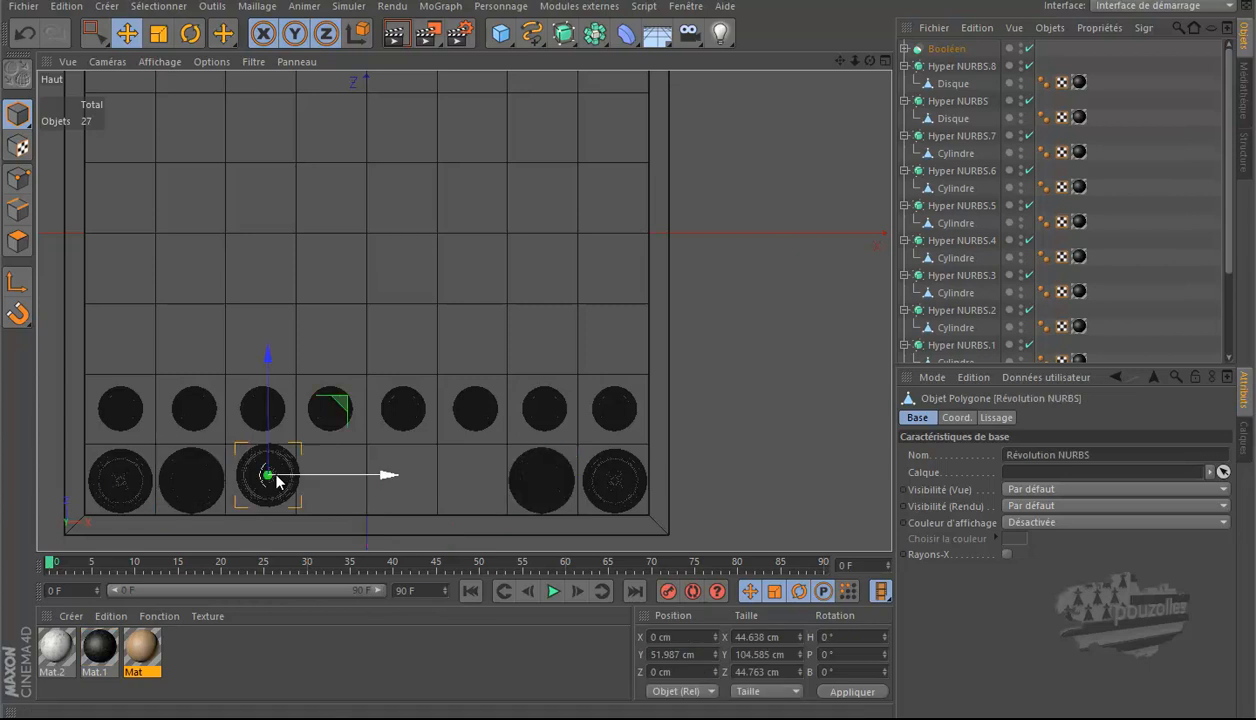
drag(340, 408, 335, 415)
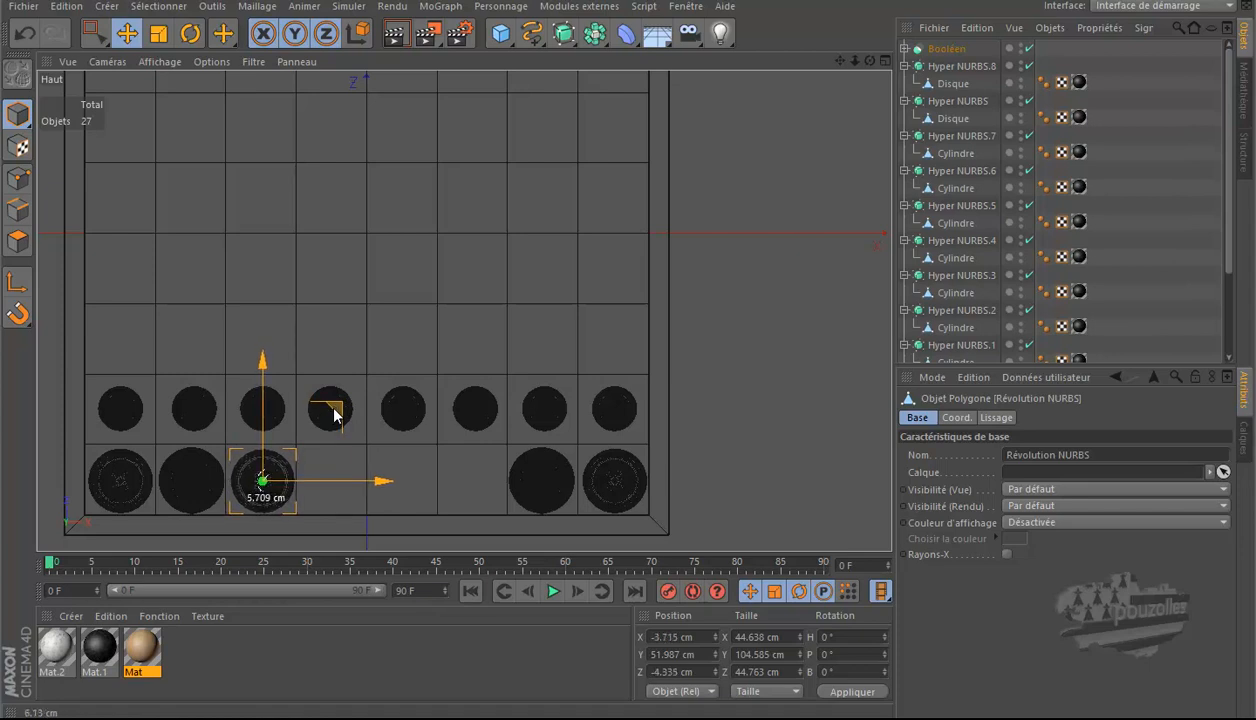
drag(335, 415, 590, 481)
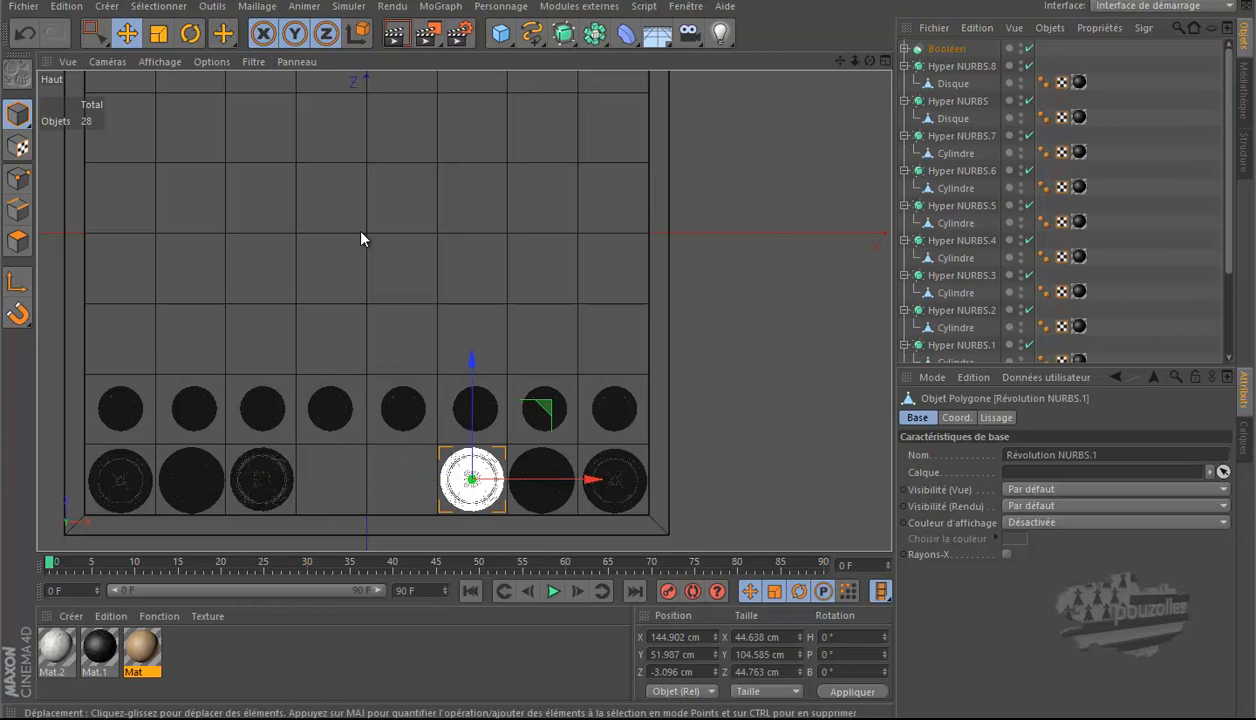
click(24, 36)
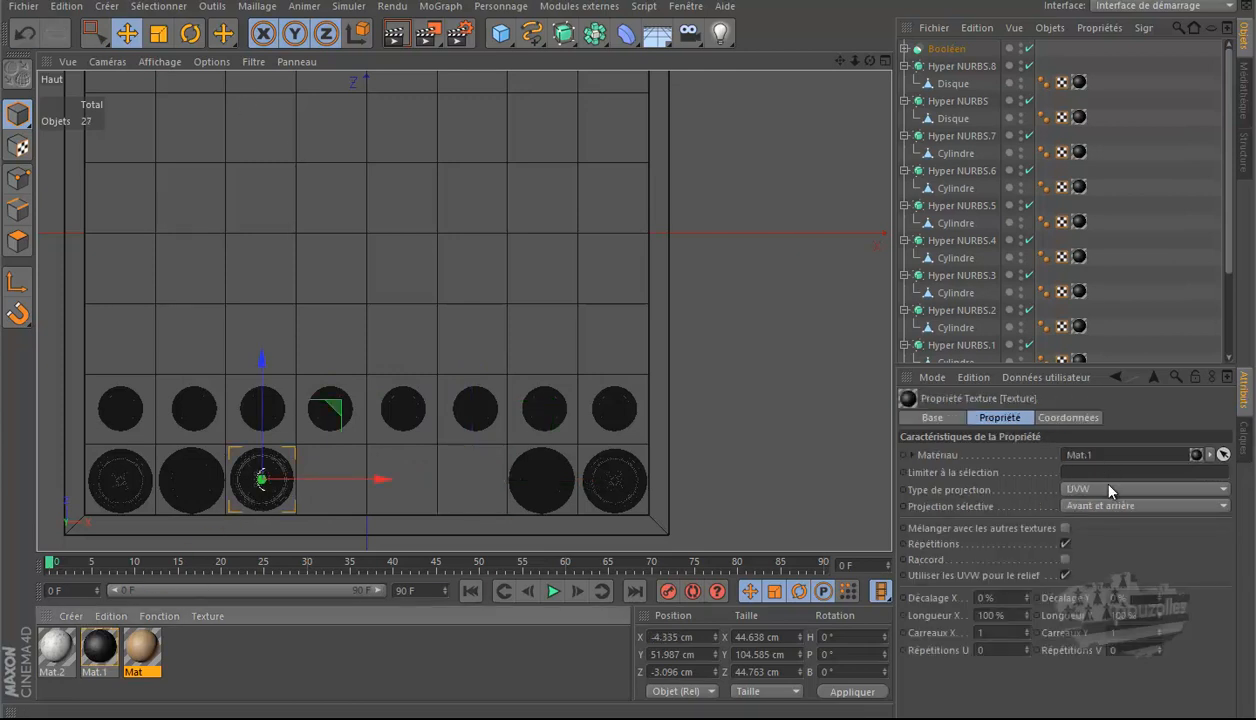
Step: Apply Mat.1 to the bishop and set the texture's projection type to Cubique
click(1092, 488)
click(1115, 559)
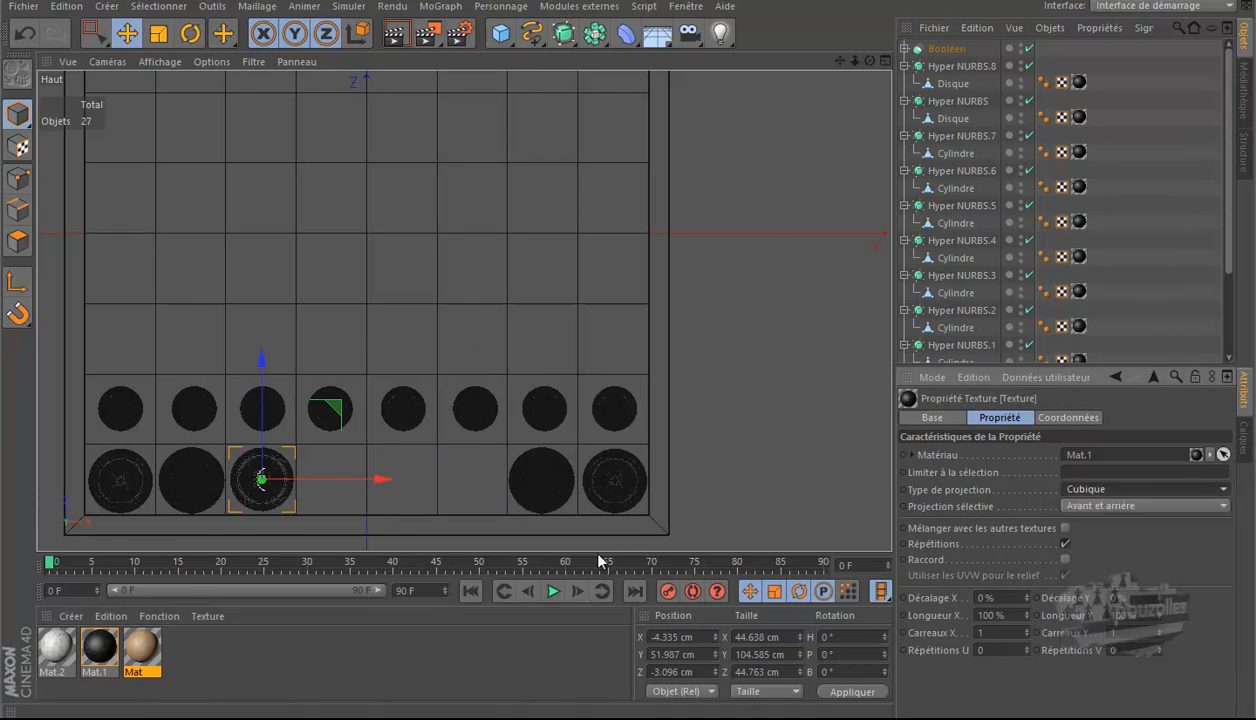
Step: Duplicate the textured bishop along X to the square beside the other knight, centered at about X 144.3 and Z -2.6 cm
drag(419, 489, 517, 490)
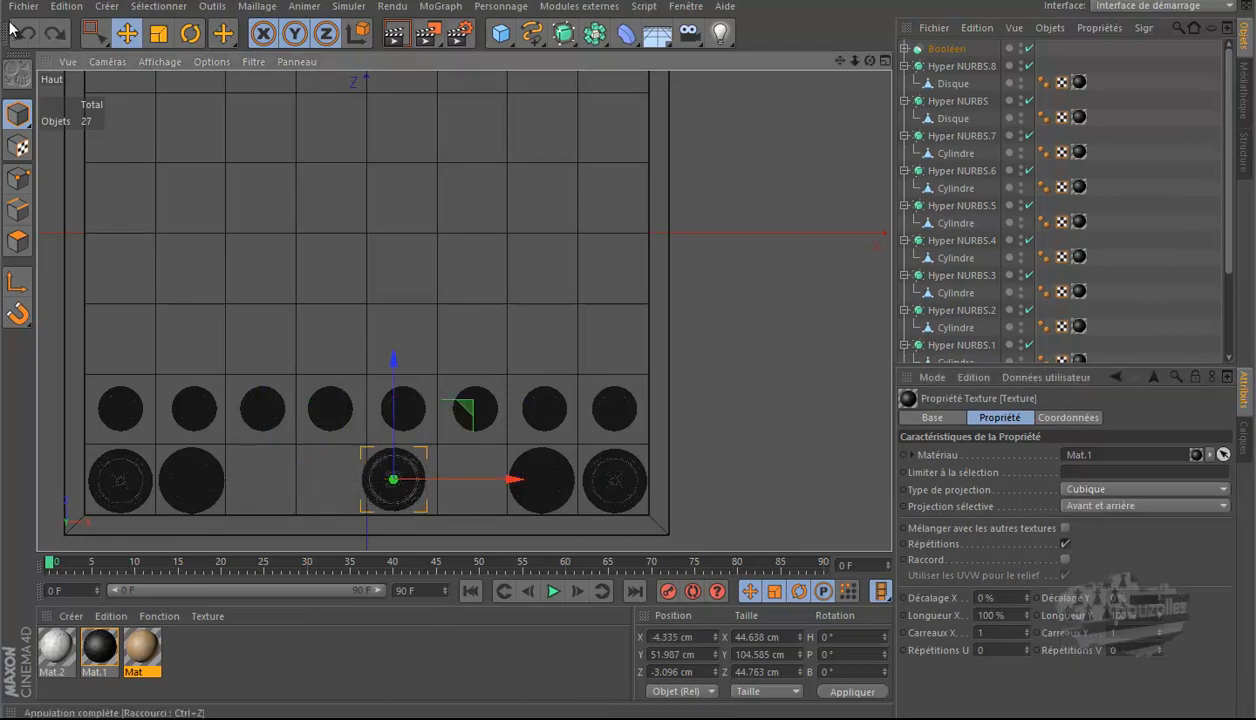
key(ctrl+z)
ctrl+drag(426, 485, 592, 487)
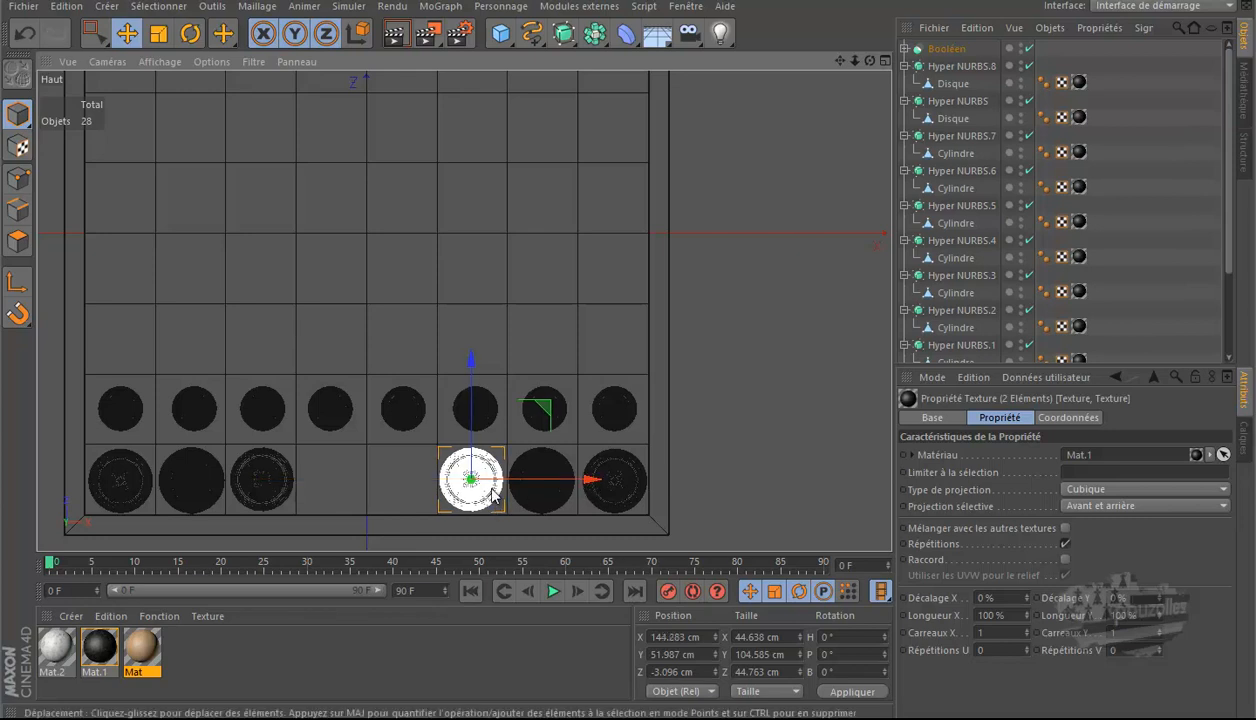
scroll(492, 494, up, 2)
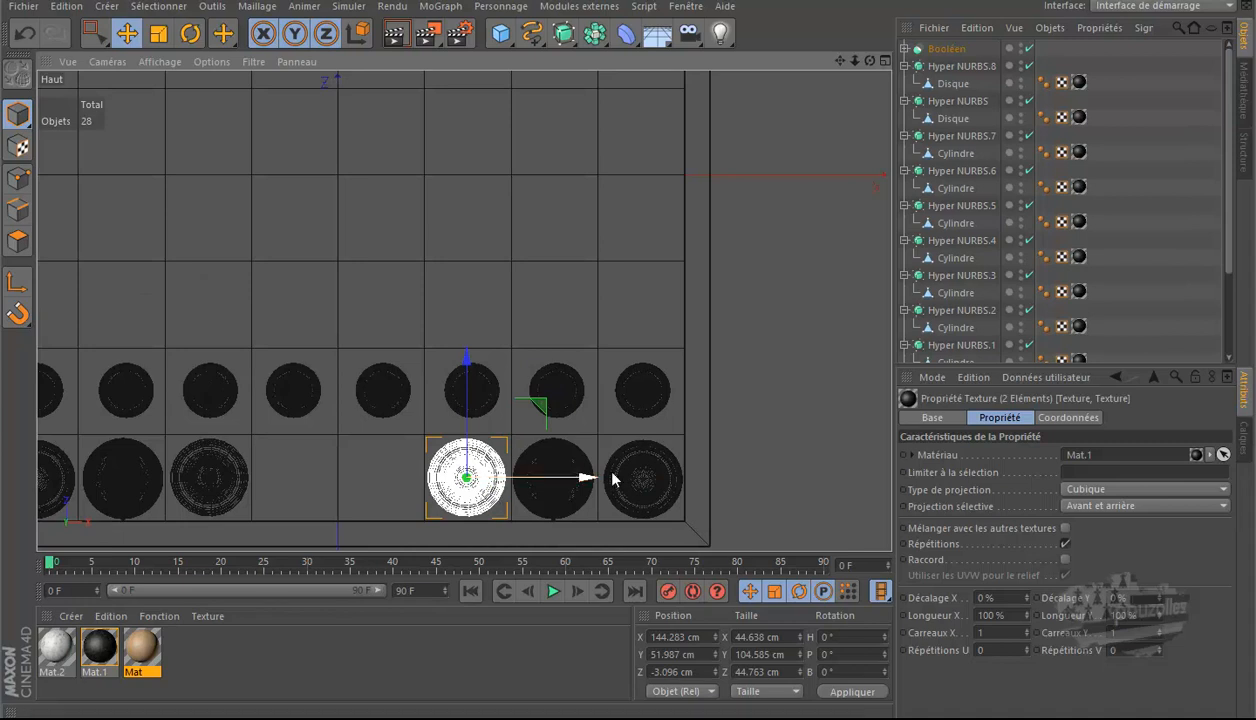
drag(566, 410, 541, 395)
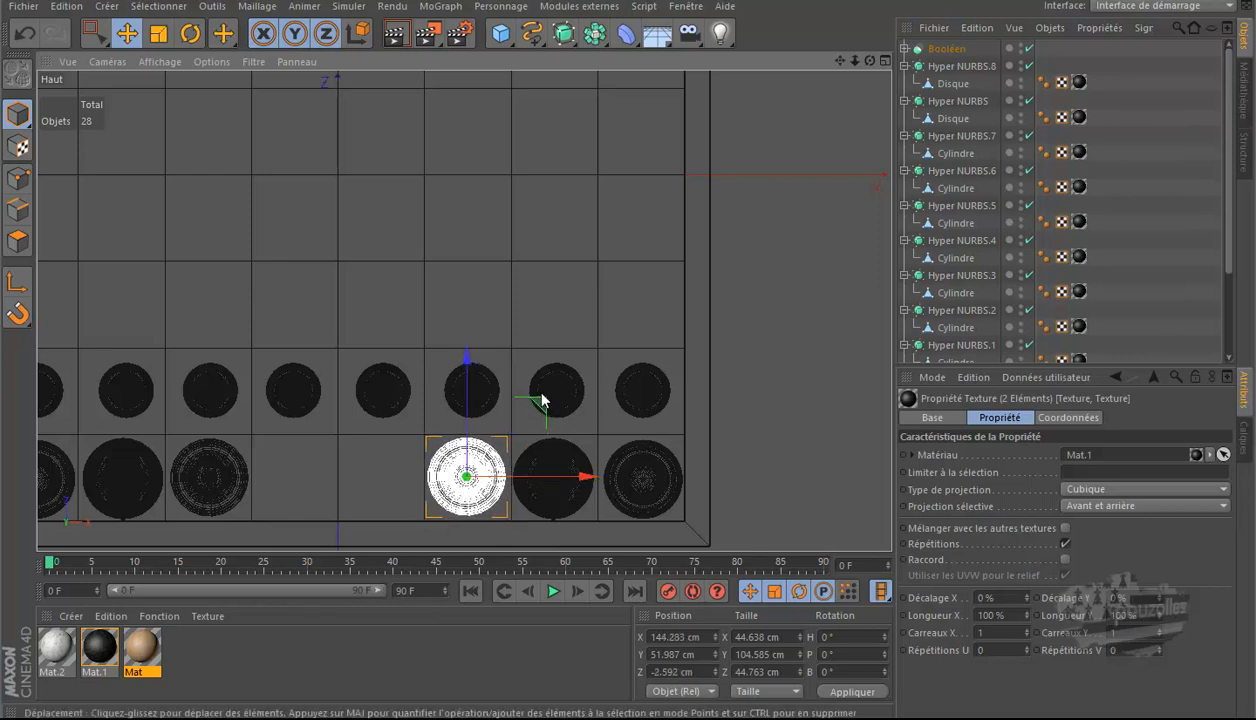
Step: Merge the queen file "reine" from the Nouveau dossier folder into the chessboard scene
middle_click(303, 458)
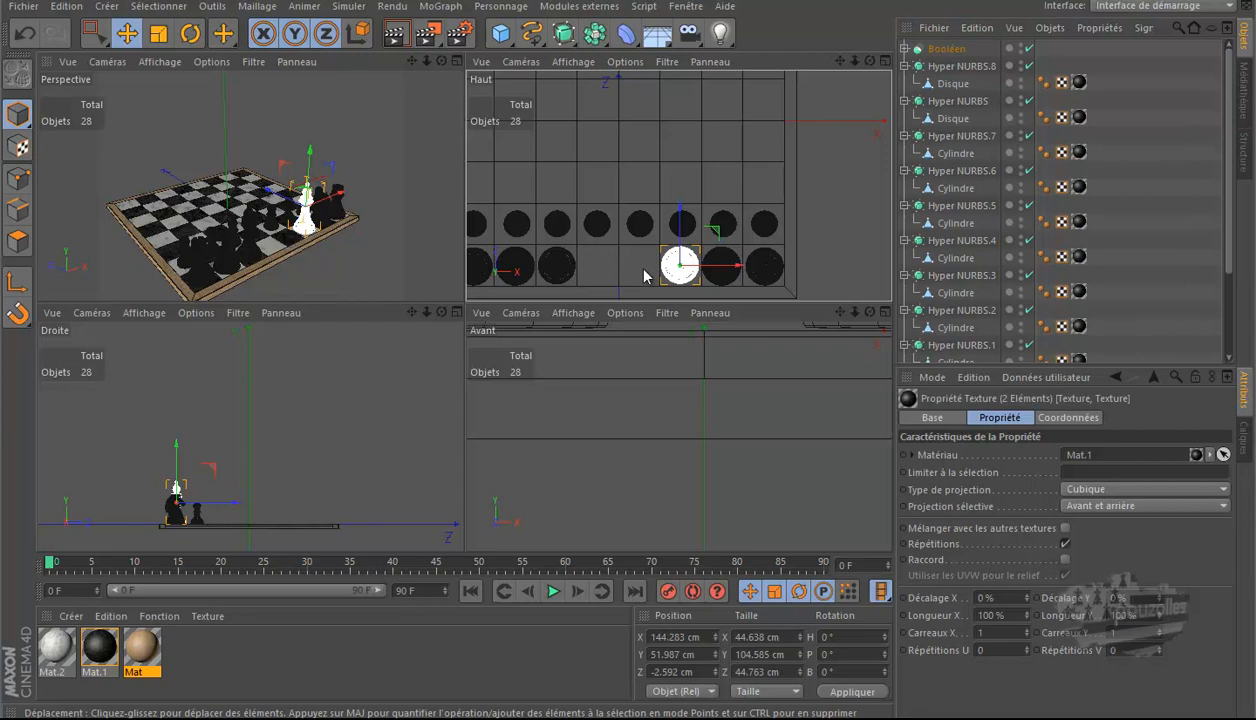
click(22, 8)
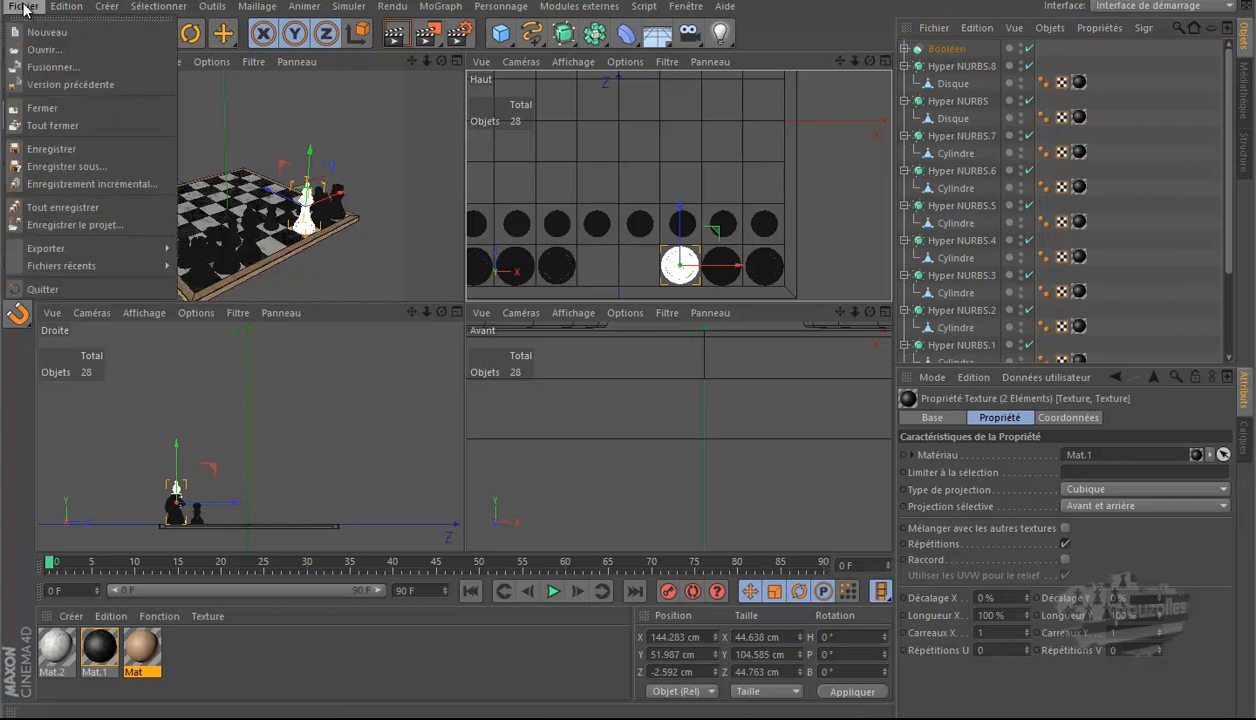
click(30, 66)
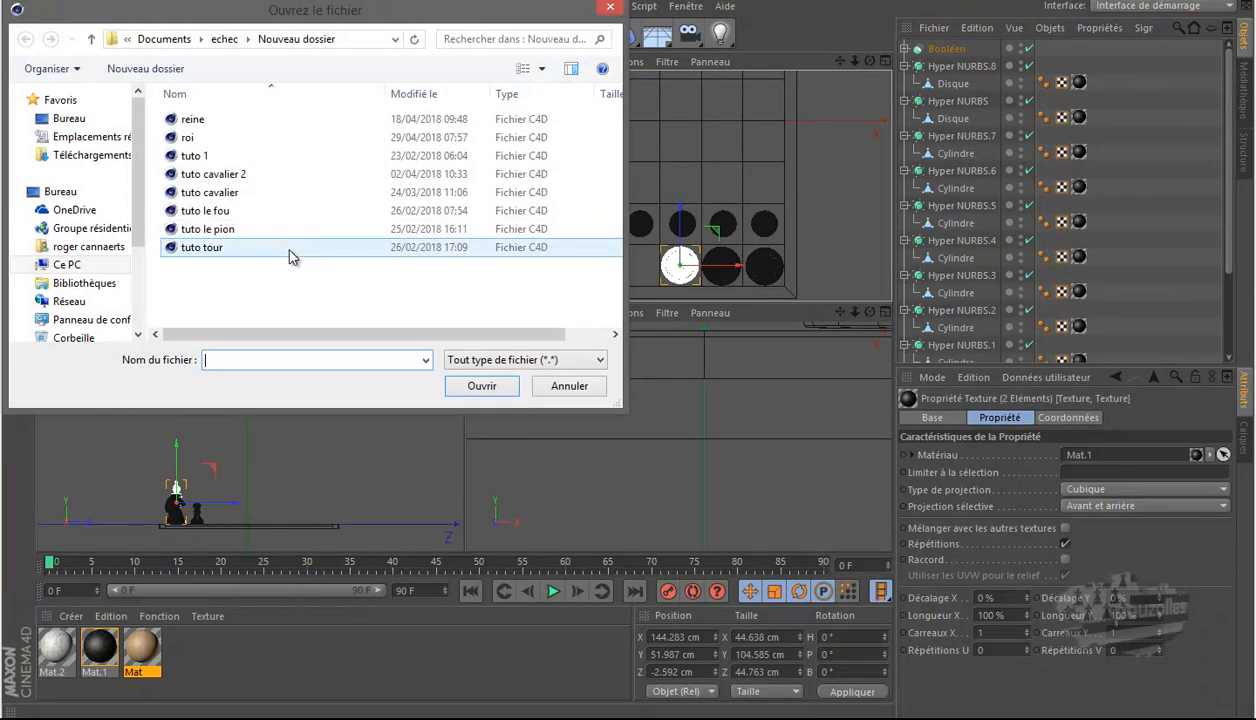
click(196, 121)
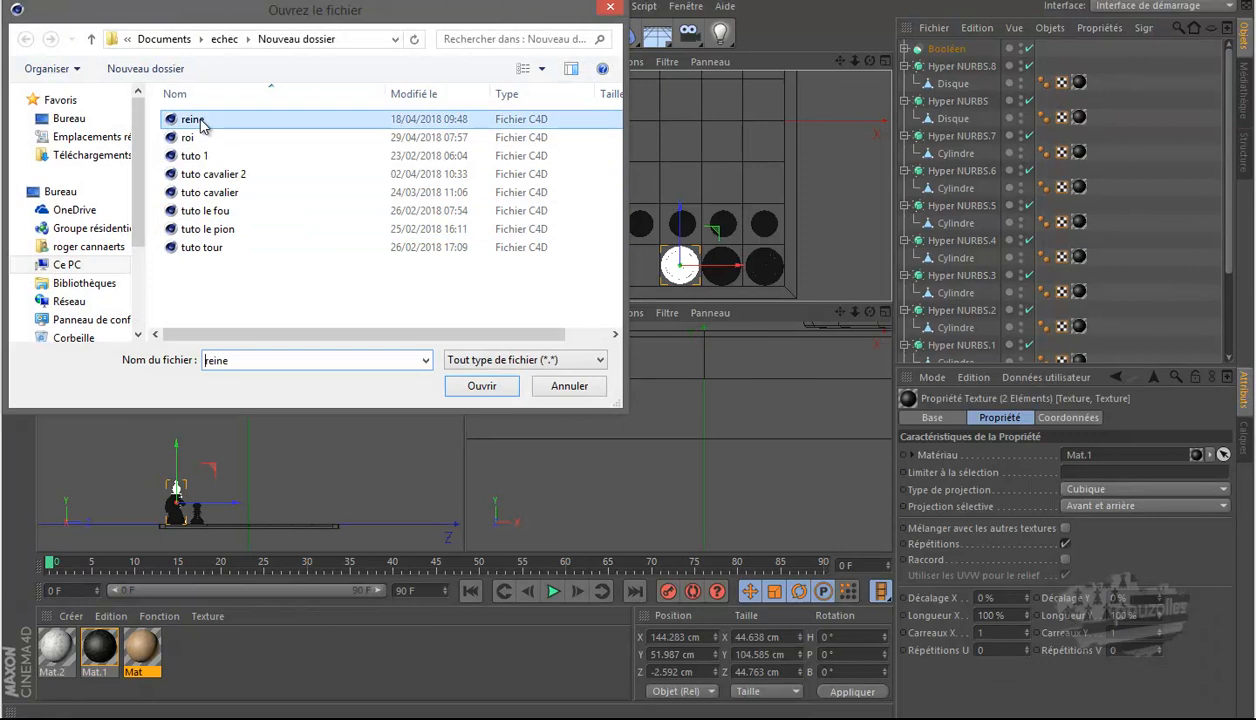
double_click(196, 120)
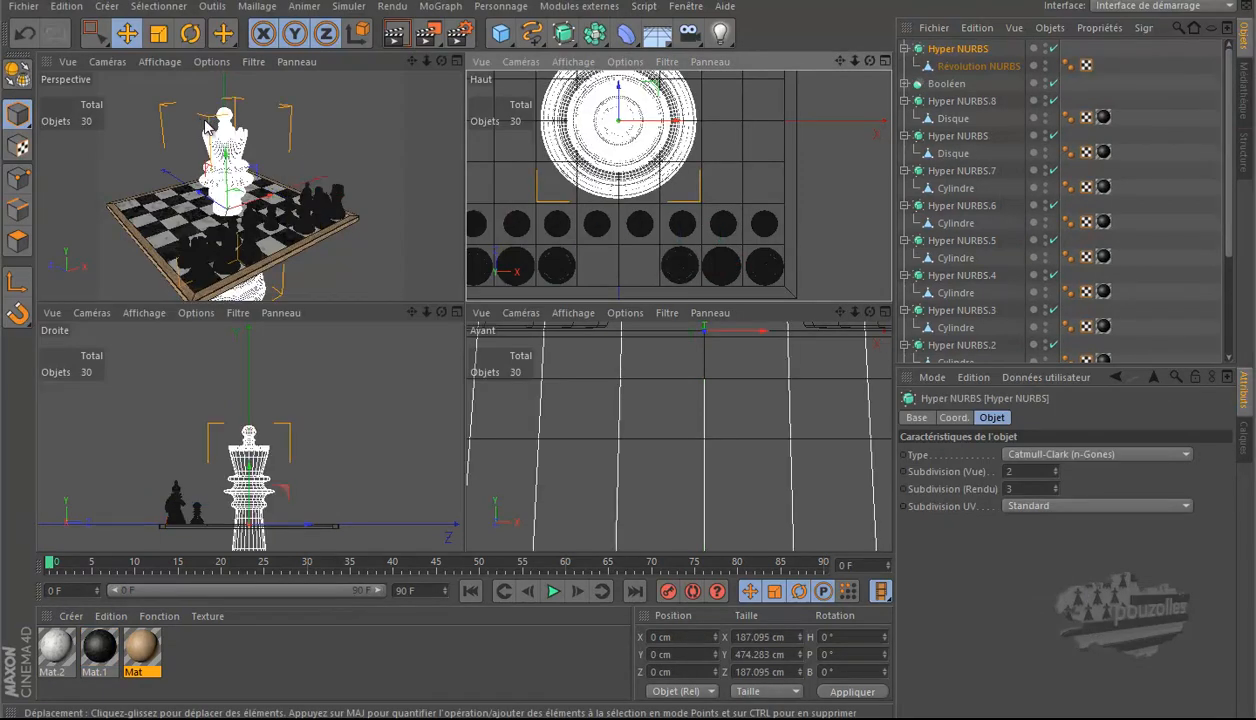
Step: Undo a trial vertical move of the queen and lower only its axis to the bottom of its base, at about Y -237.5 cm
scroll(356, 392, down, 4)
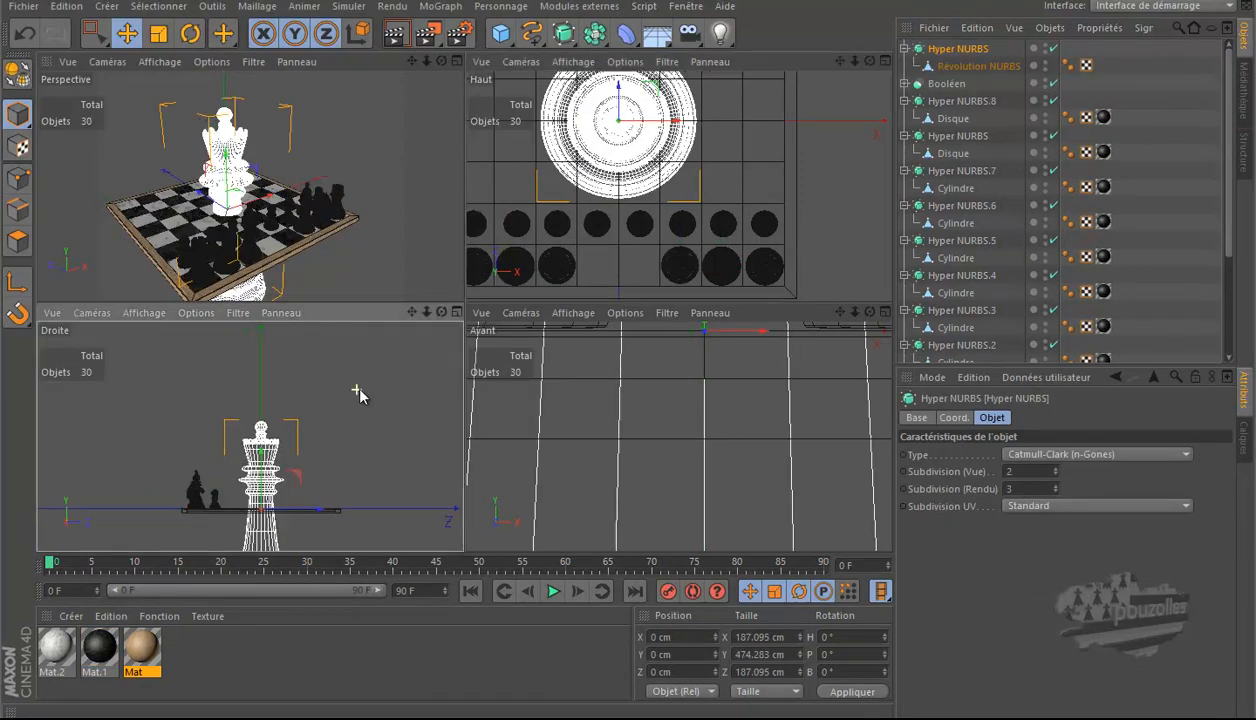
middle_click(350, 524)
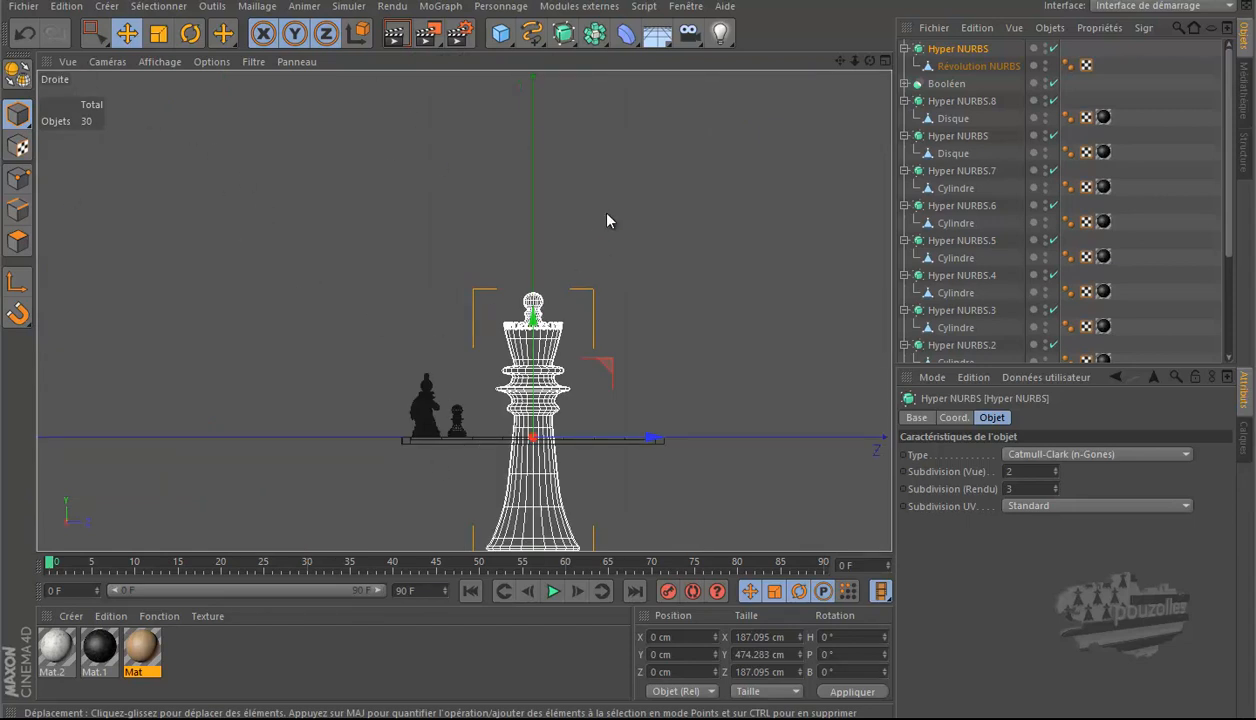
scroll(604, 189, down, 1)
drag(542, 298, 542, 317)
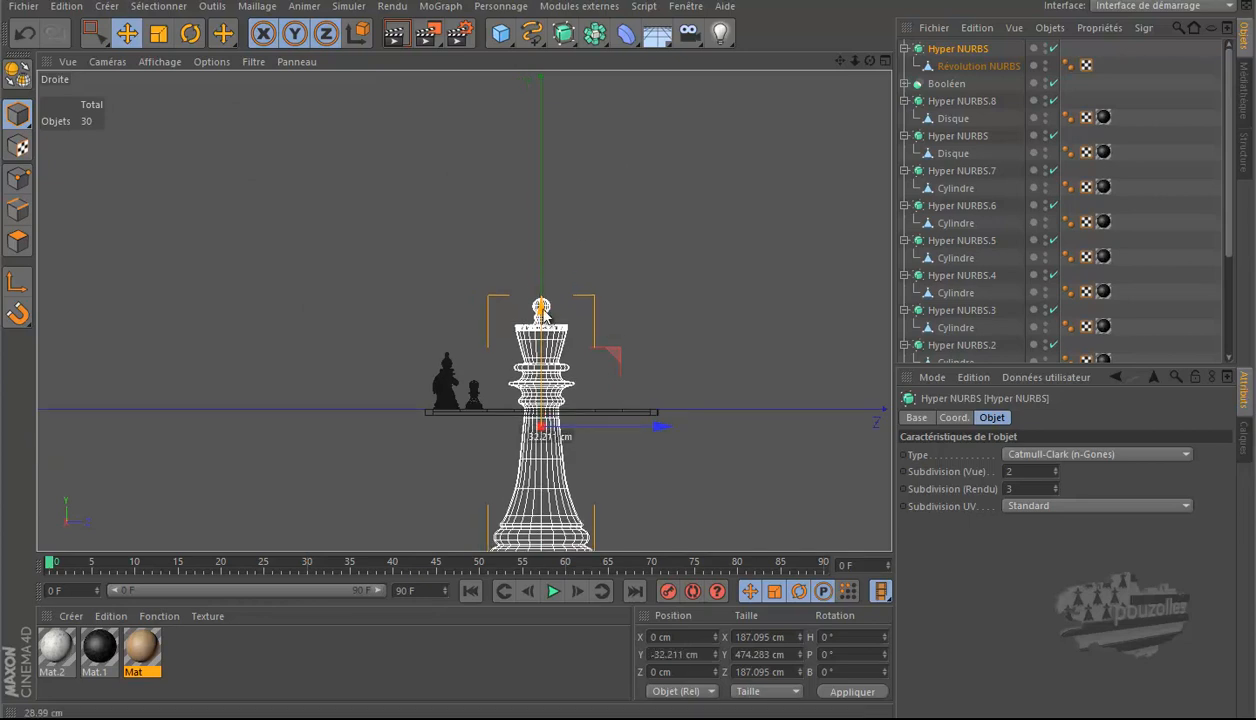
click(25, 35)
click(17, 283)
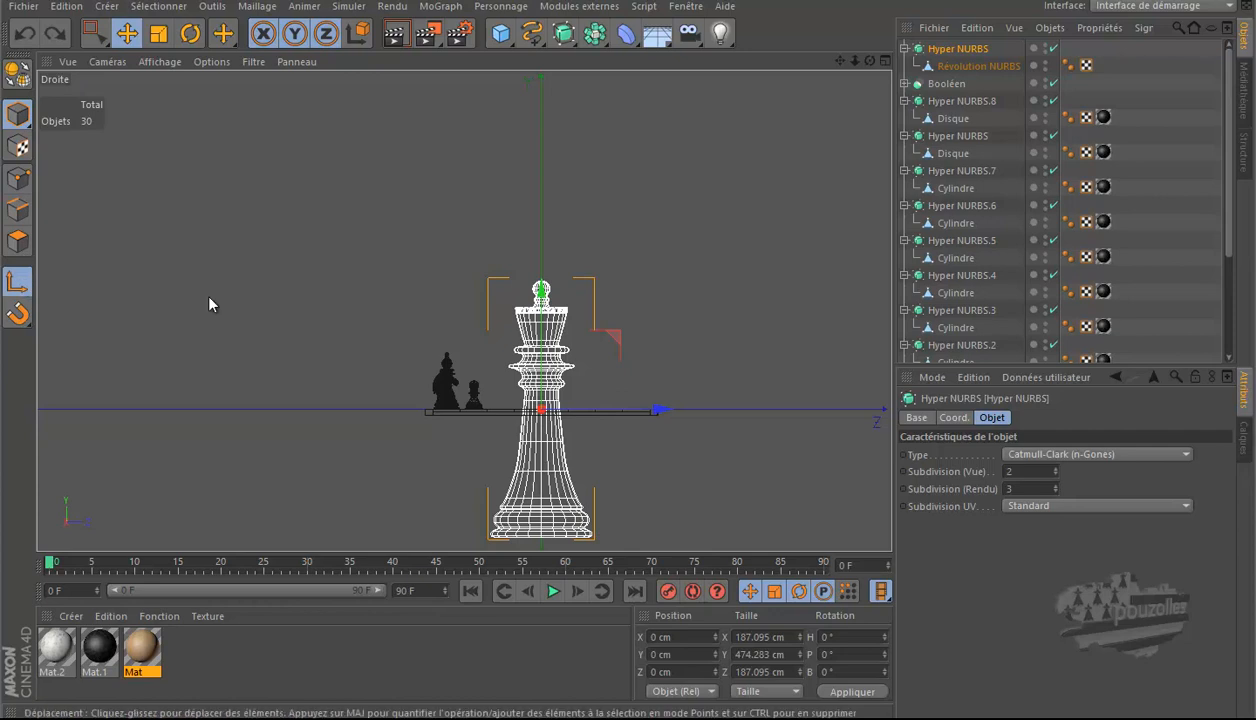
drag(544, 306, 545, 429)
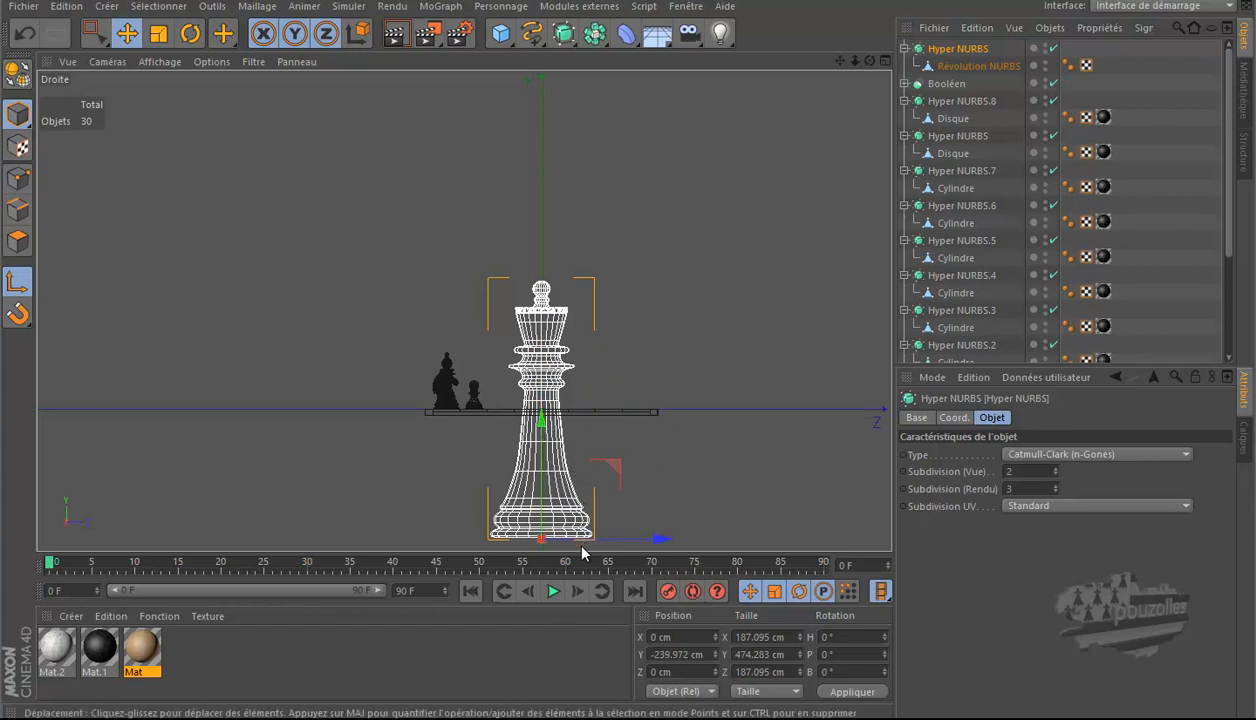
scroll(582, 551, up, 8)
scroll(582, 551, up, 8)
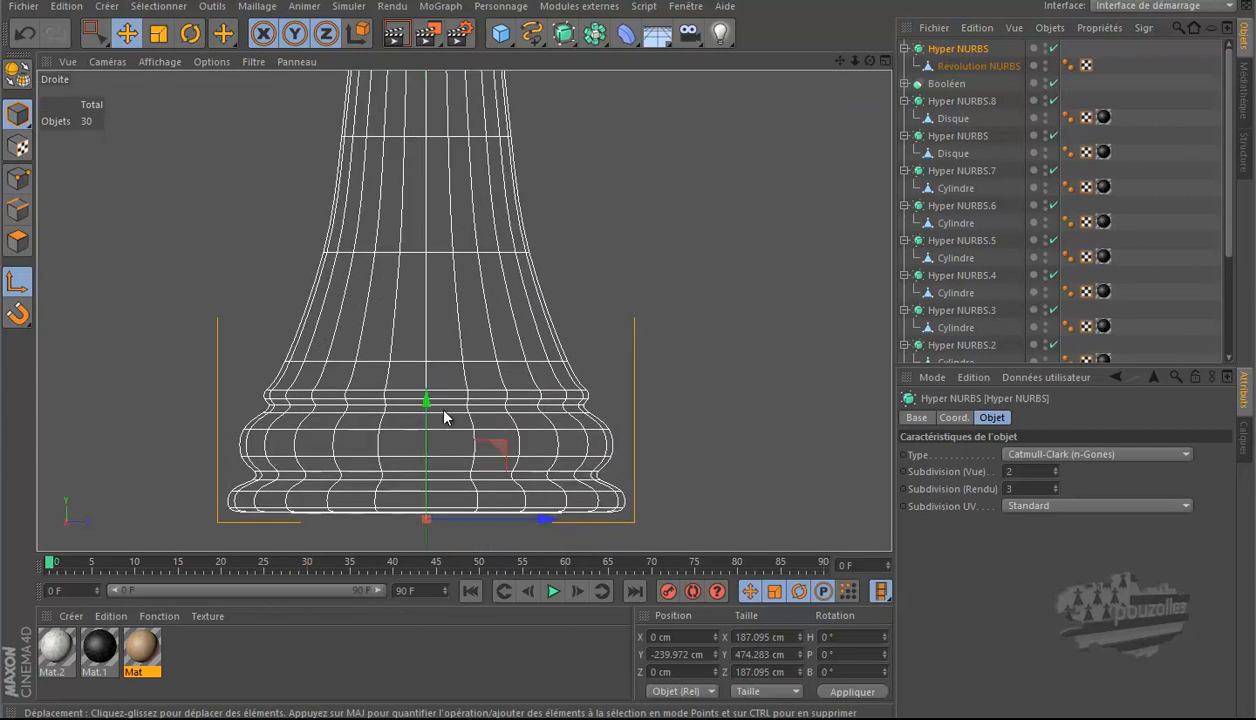
drag(426, 401, 428, 398)
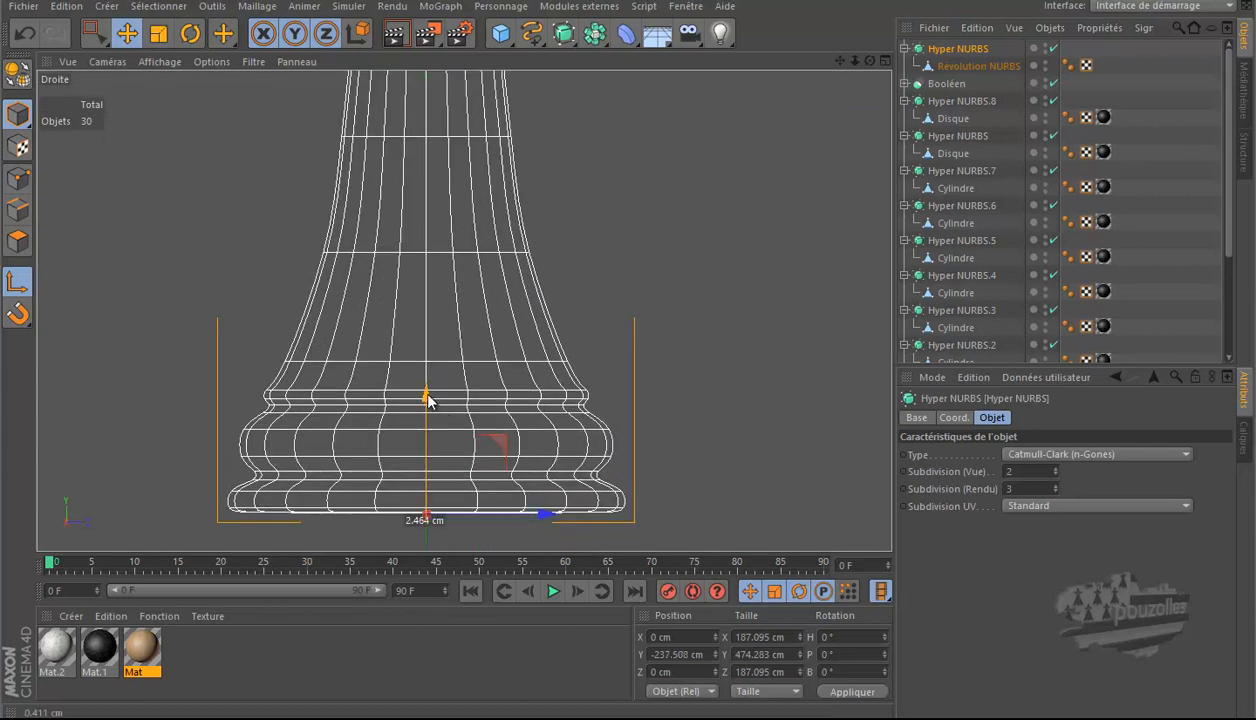
scroll(215, 260, down, 2)
scroll(243, 285, down, 6)
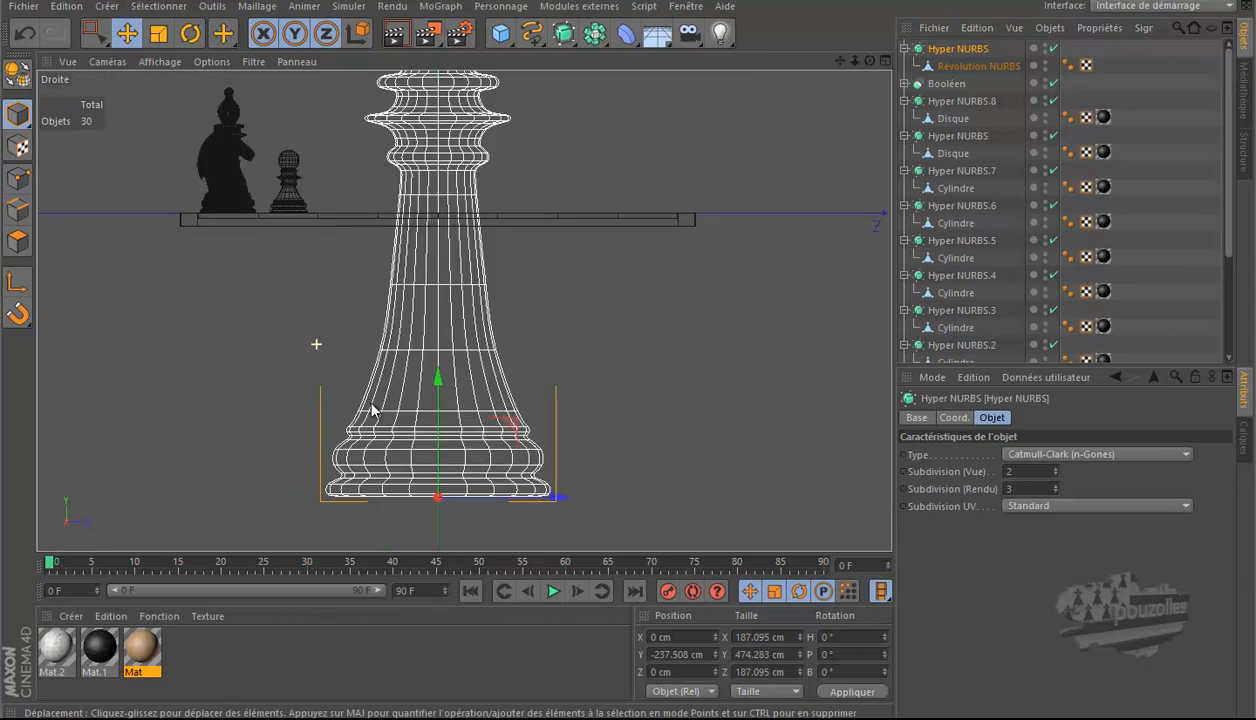
Step: Raise the queen so its base rests on the chessboard surface, at about Y -0.5 cm
click(601, 4)
click(573, 89)
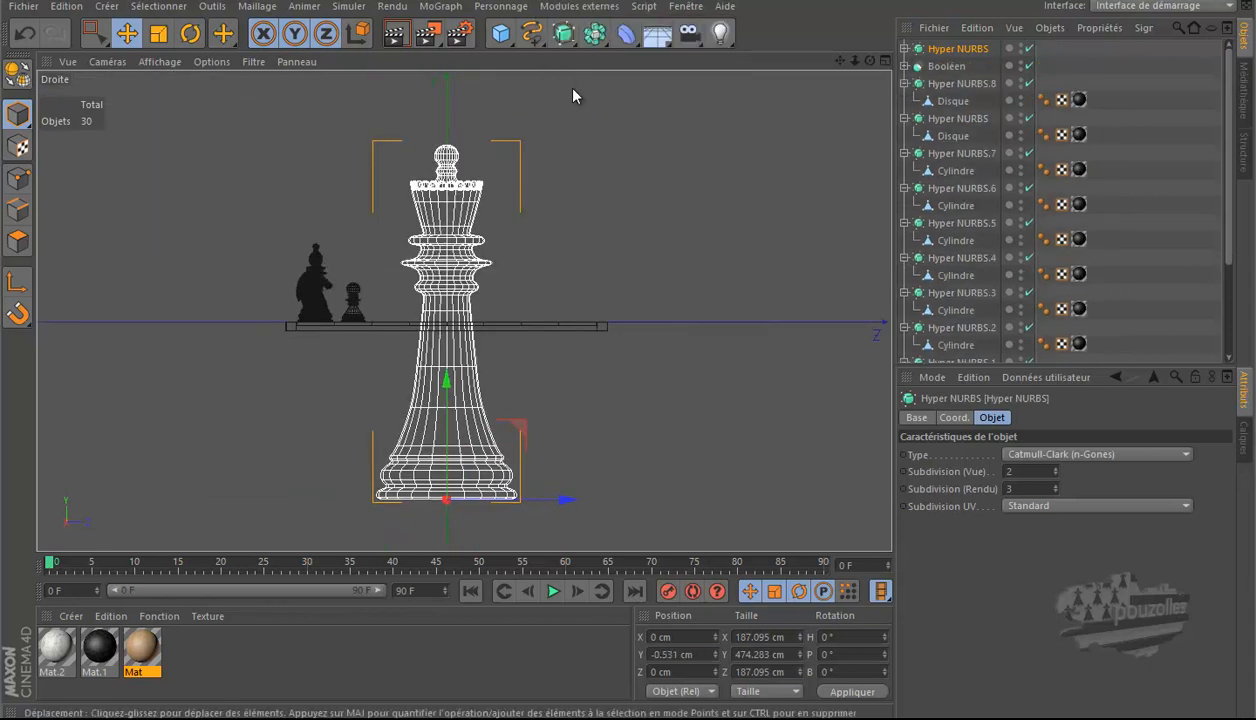
scroll(253, 440, down, 3)
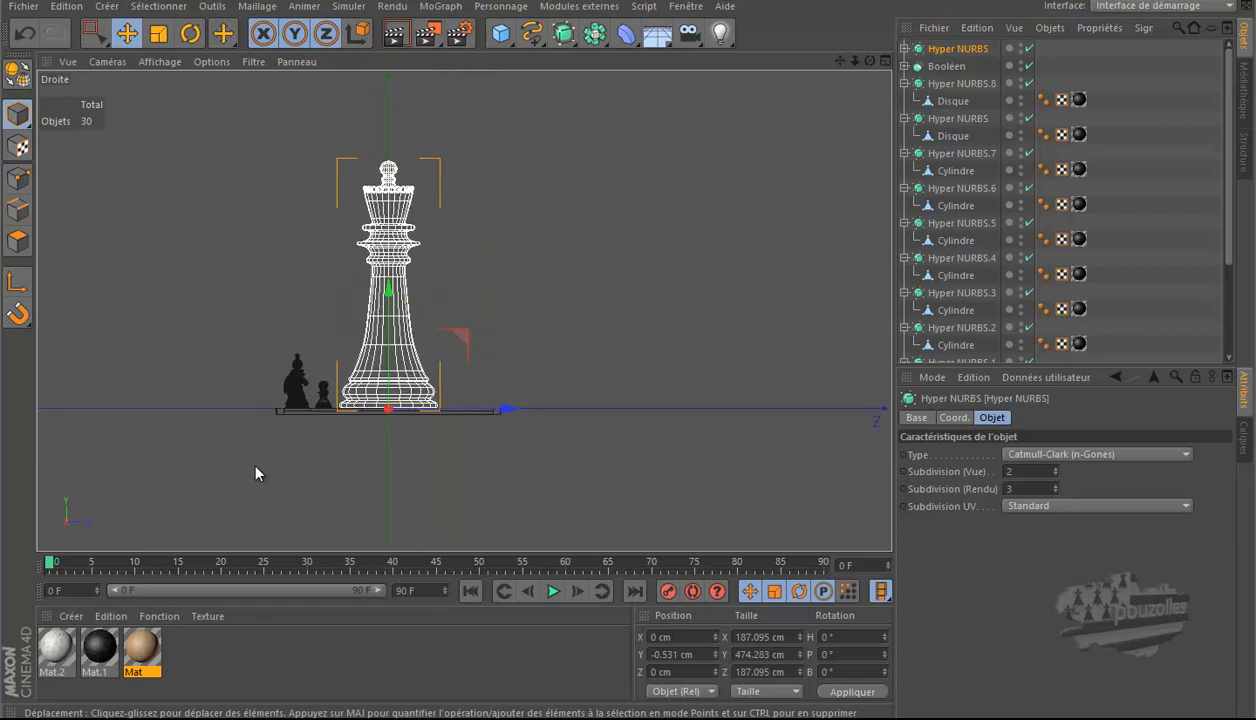
Step: Scale the queen down uniformly to about 50.3 cm wide and 127.6 cm tall, and check it against the other pieces
click(158, 33)
drag(750, 165, 398, 450)
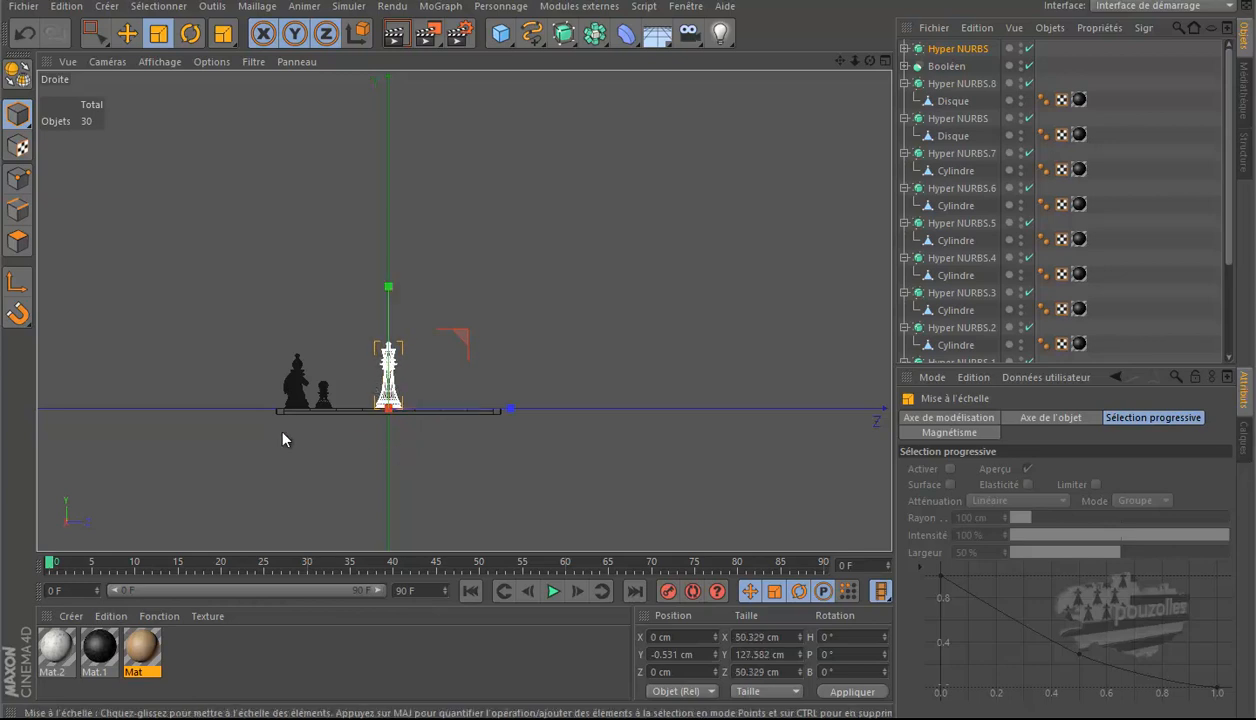
middle_click(256, 363)
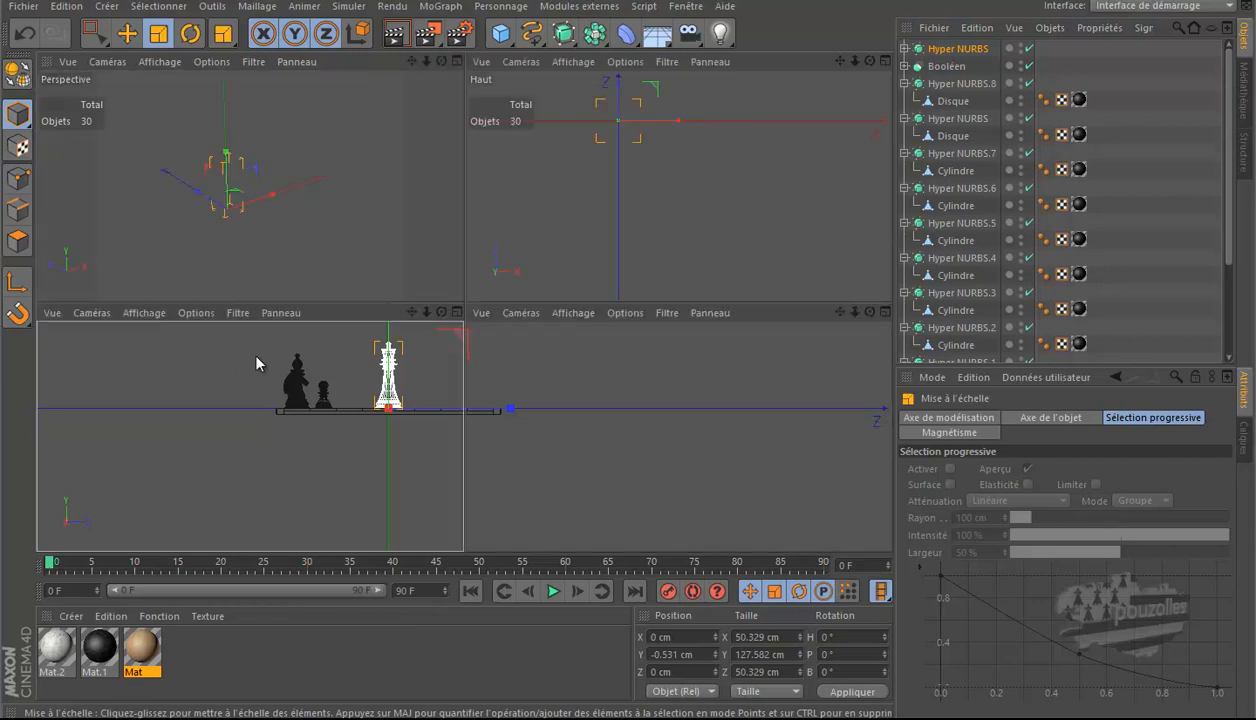
middle_click(366, 257)
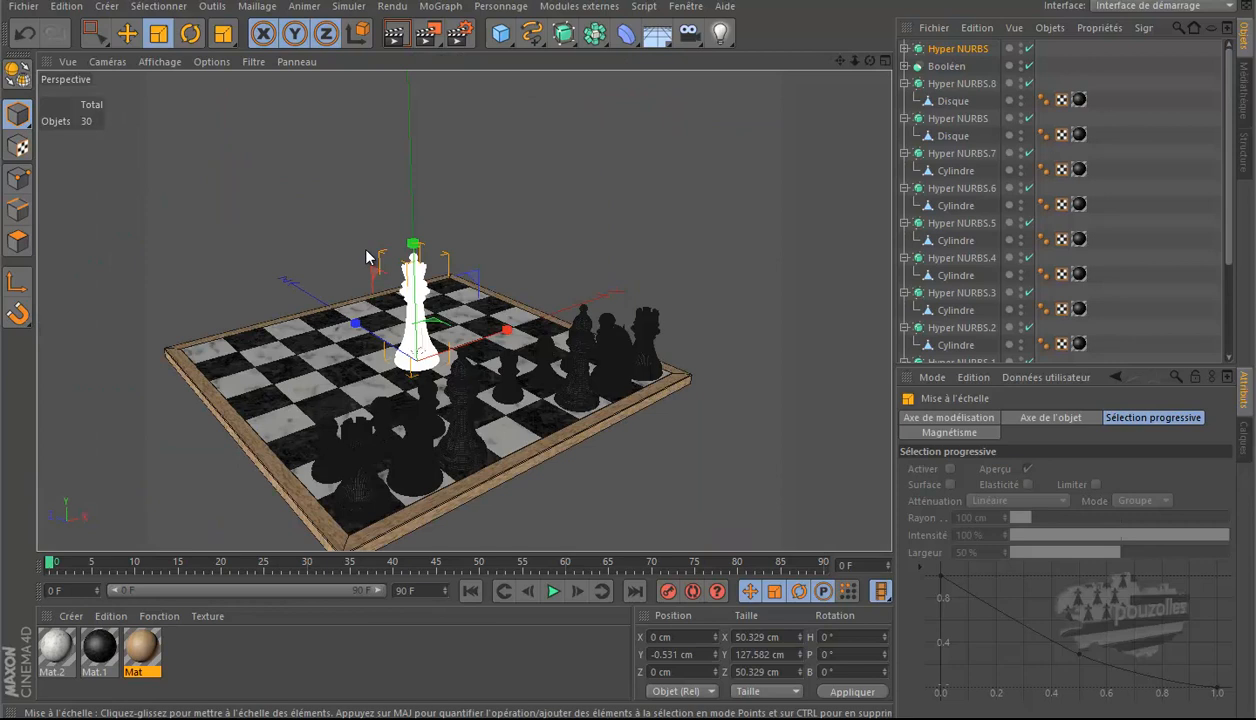
middle_click(366, 257)
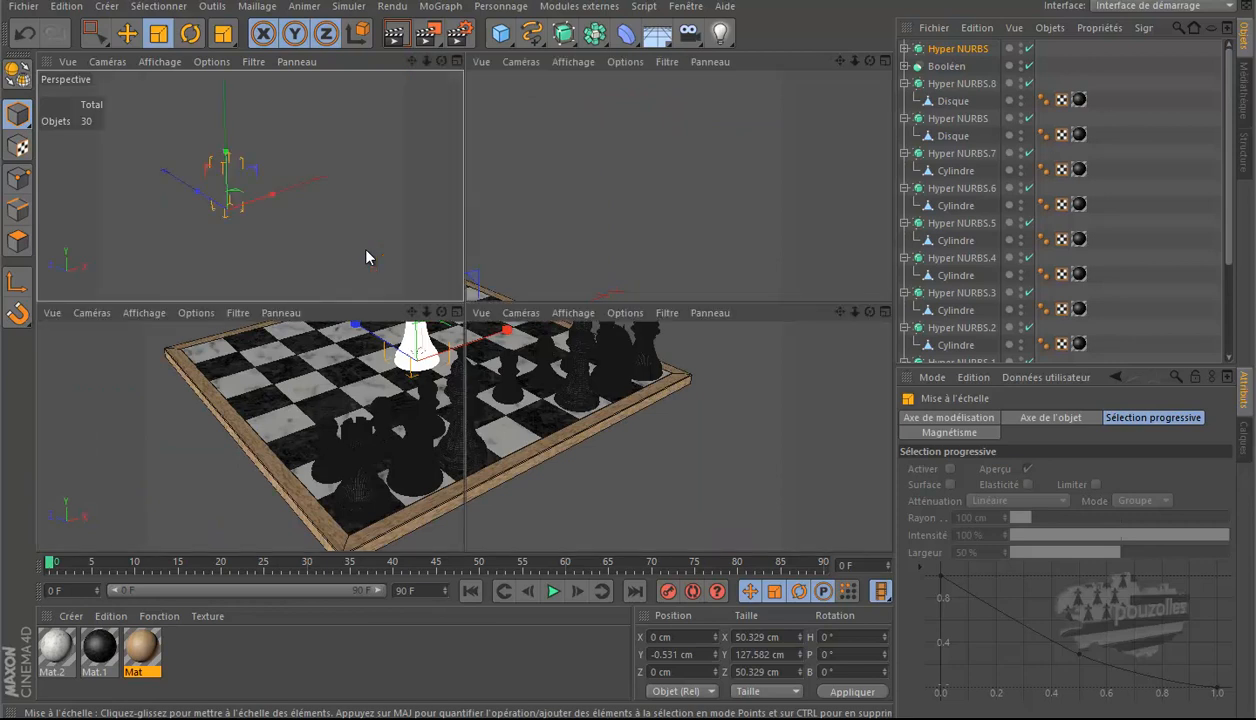
Step: Move the queen along Z to the back row at about -175.5 cm and scale it uniformly to about 45.6 cm wide
middle_click(581, 241)
scroll(581, 245, down, 3)
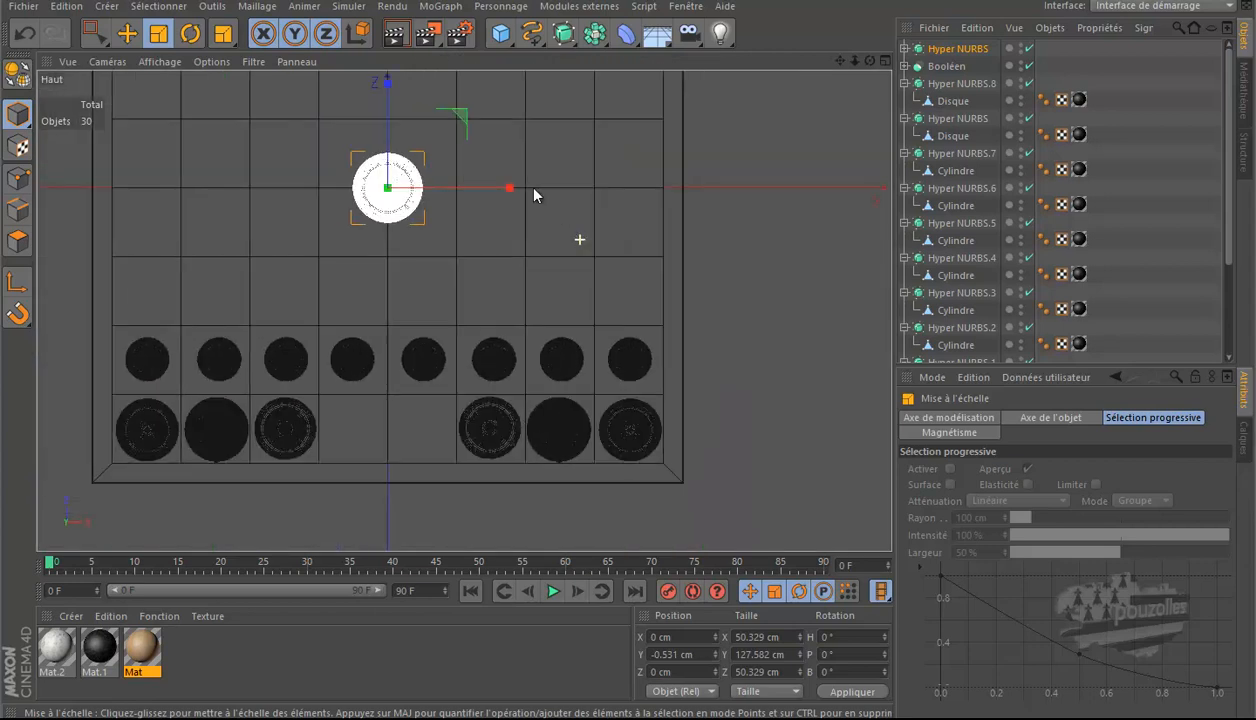
key(e)
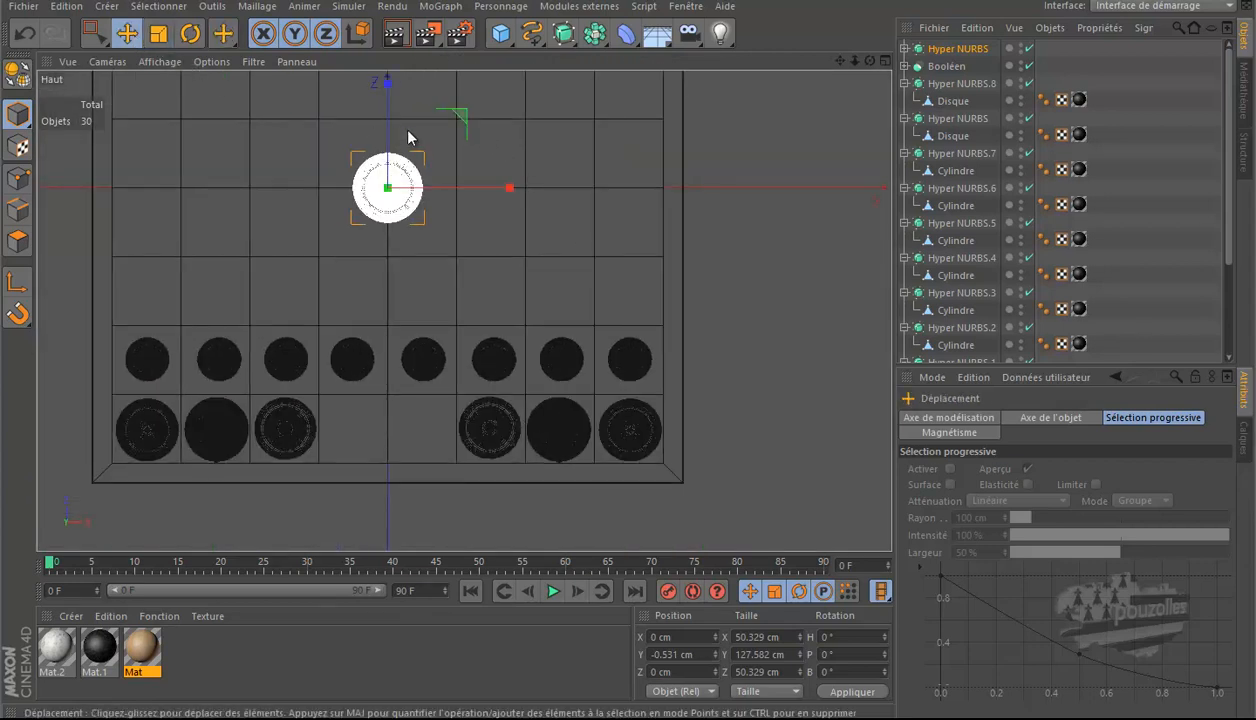
drag(391, 96, 392, 331)
key(t)
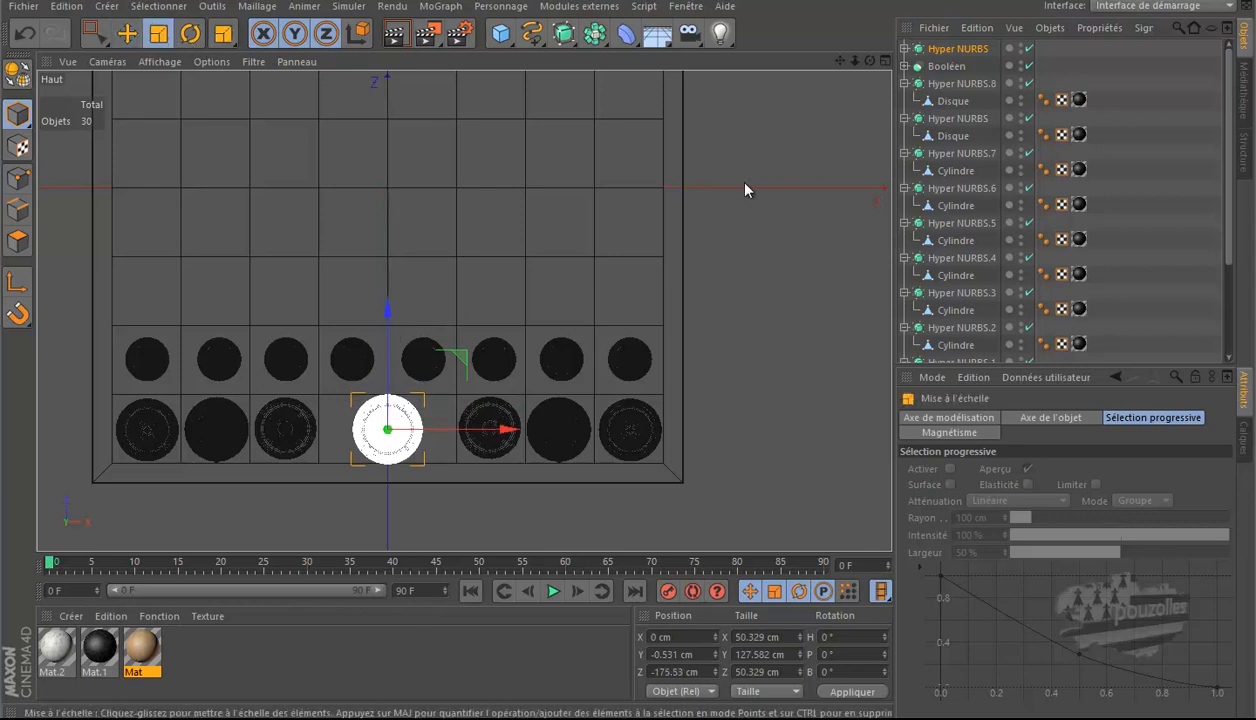
drag(820, 200, 783, 243)
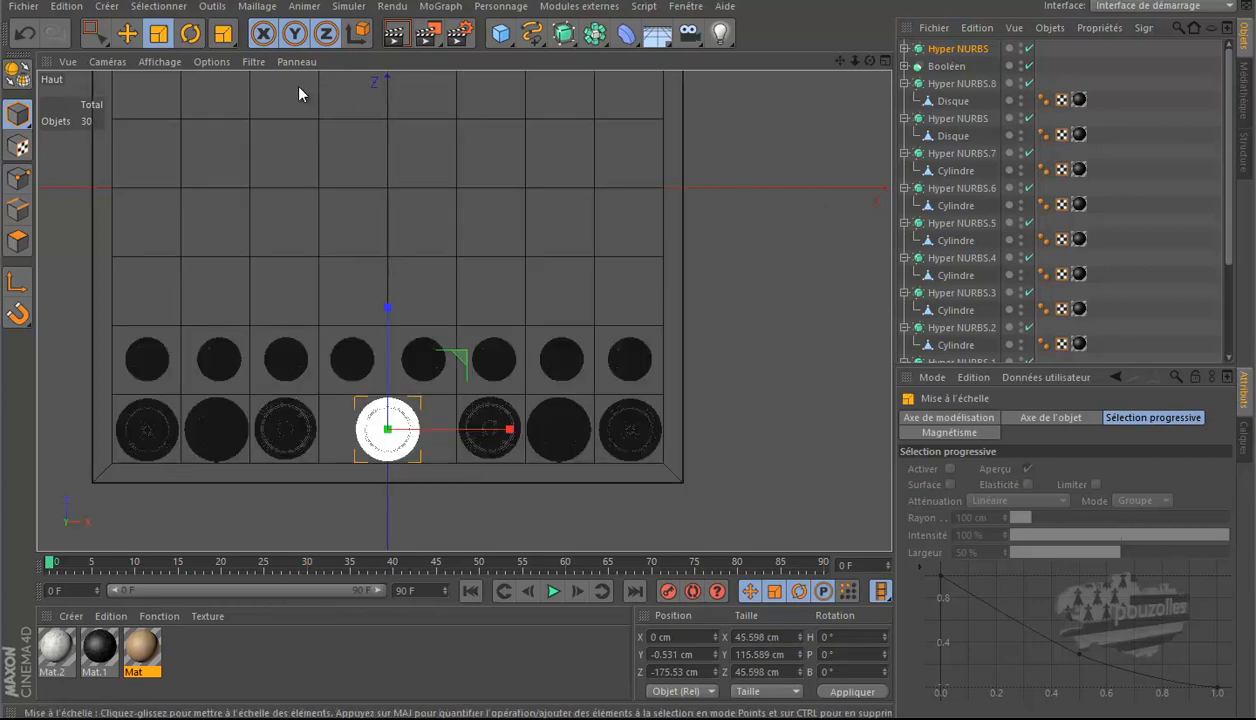
Step: Center the queen on the square beside the bishop at about X 24.7 cm, and scale it uniformly to about 43.2 cm wide
click(126, 34)
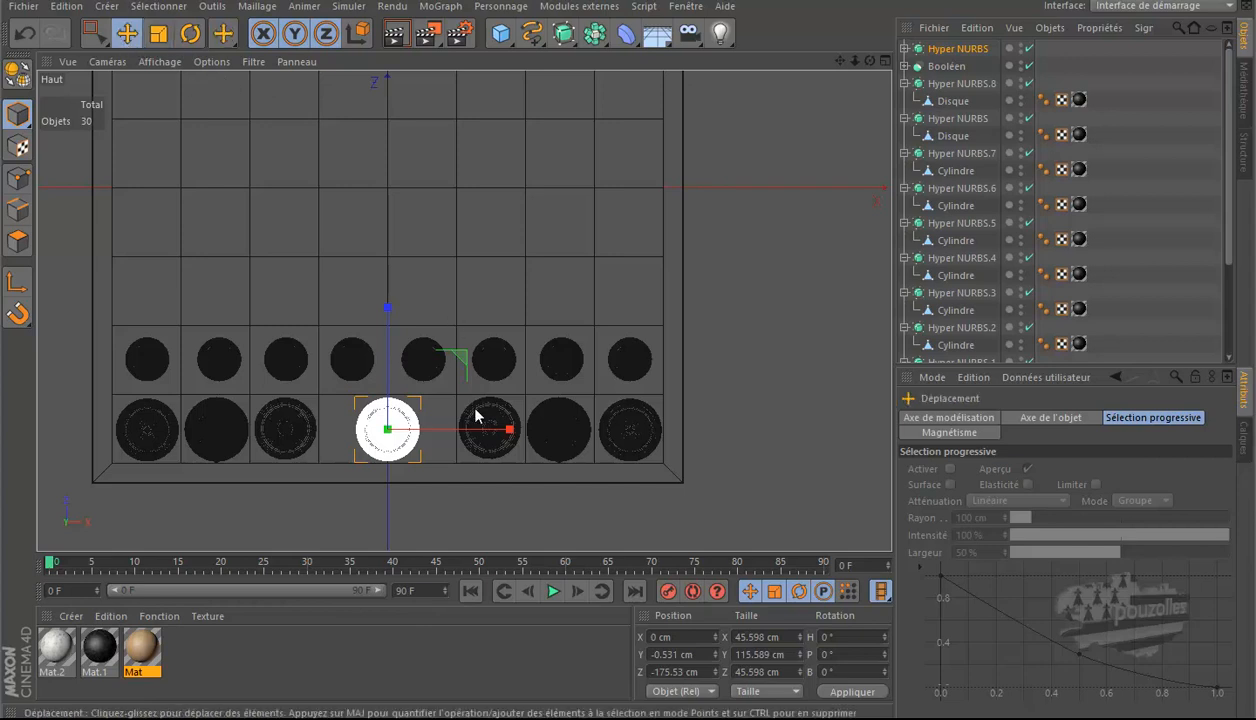
mouse_move(517, 437)
mouse_down()
mouse_move(549, 435)
mouse_move(537, 439)
mouse_up()
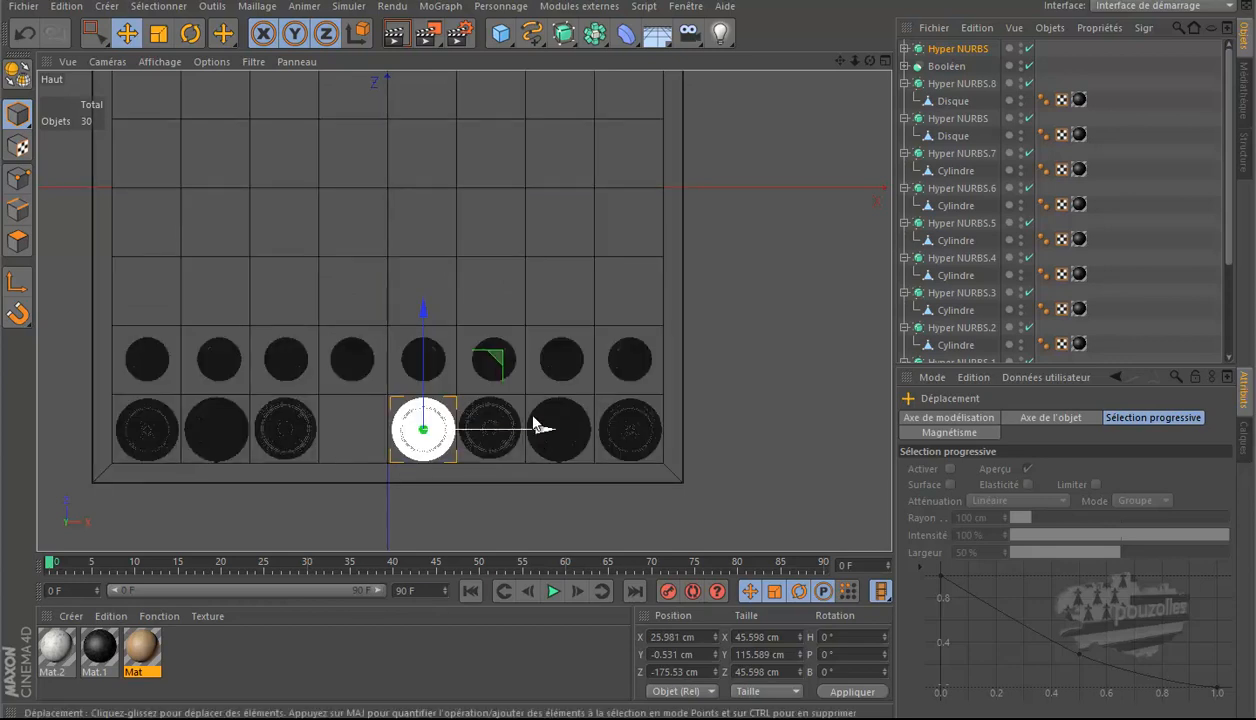
drag(540, 432, 529, 430)
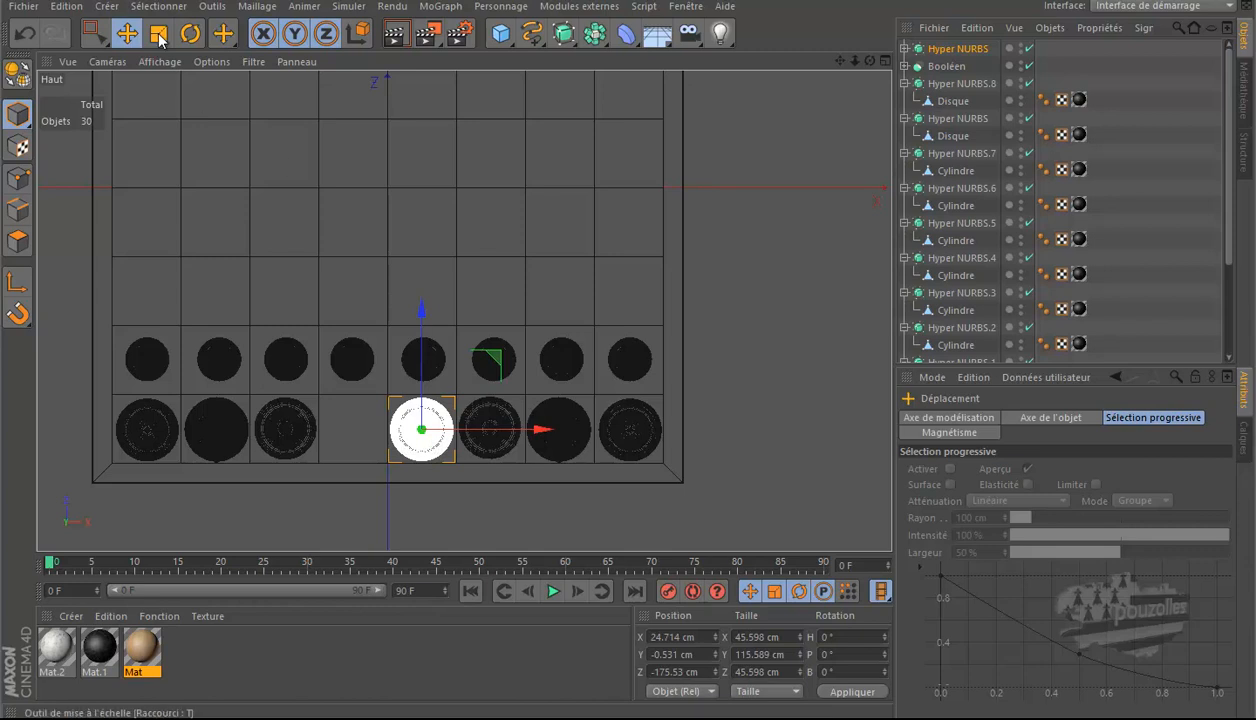
click(157, 36)
drag(743, 258, 733, 256)
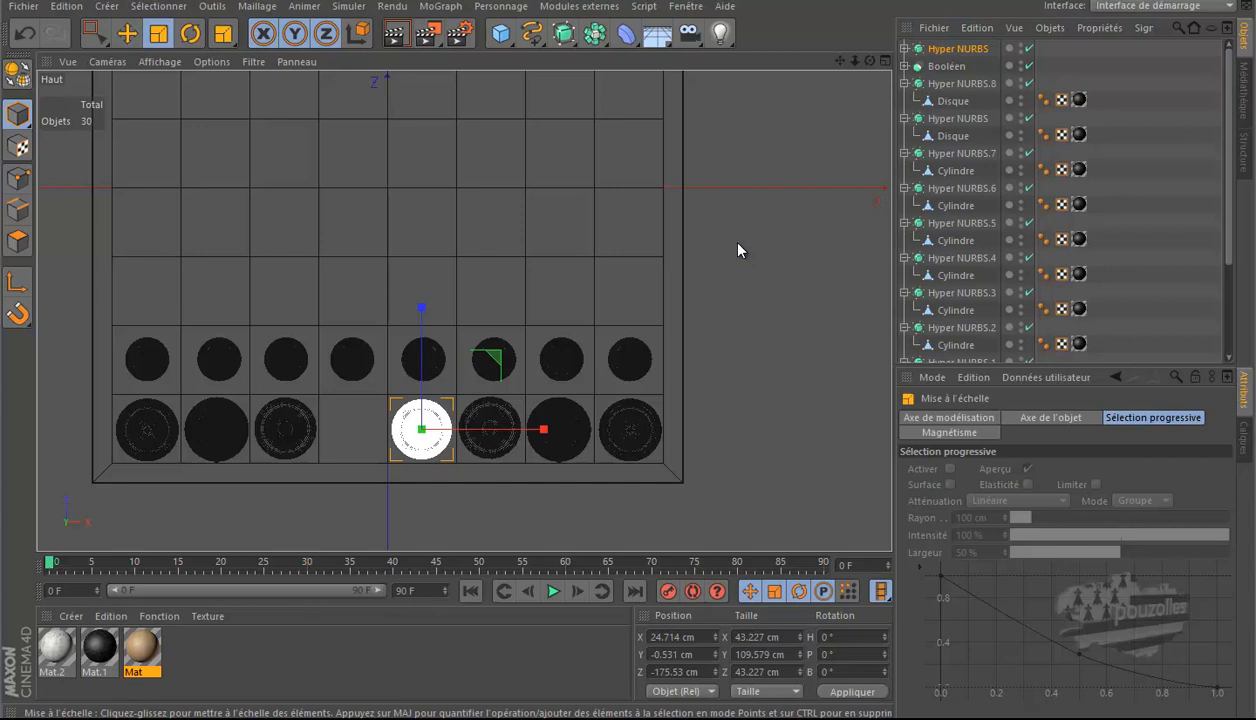
click(127, 33)
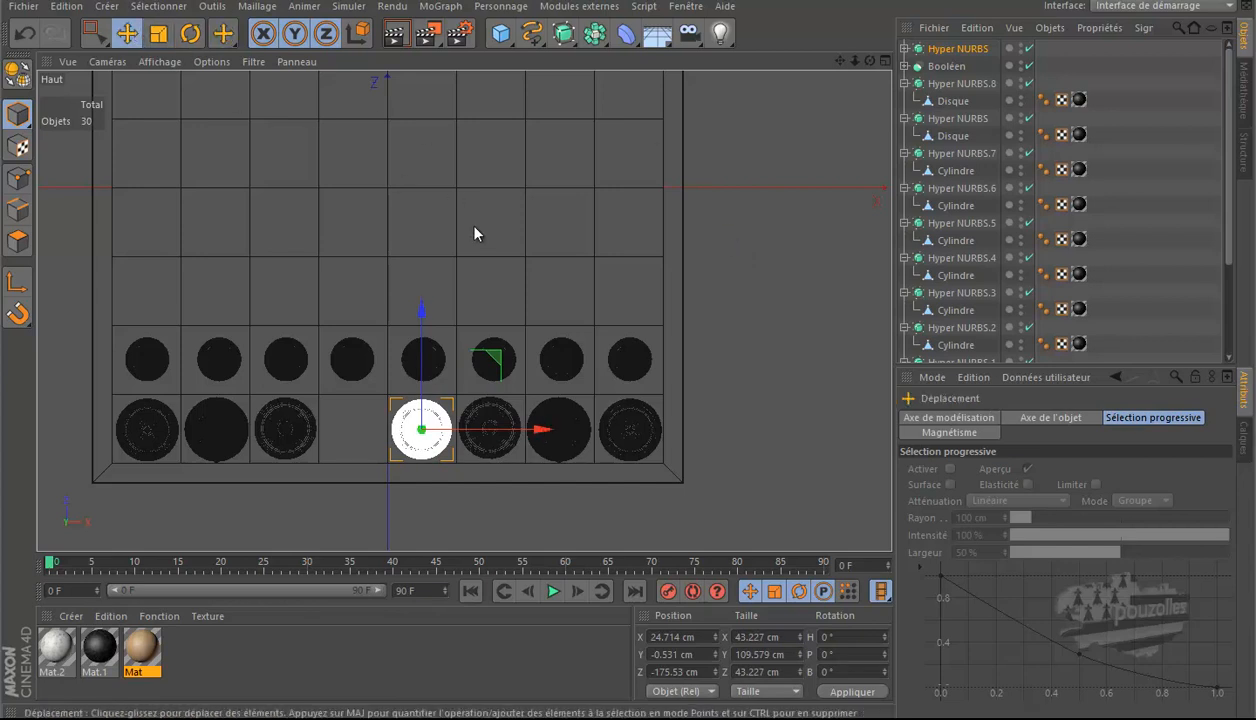
Step: Try to scale only the first bishop's body vertically to about 82.3 cm tall in the front view, and undo it
middle_click(242, 267)
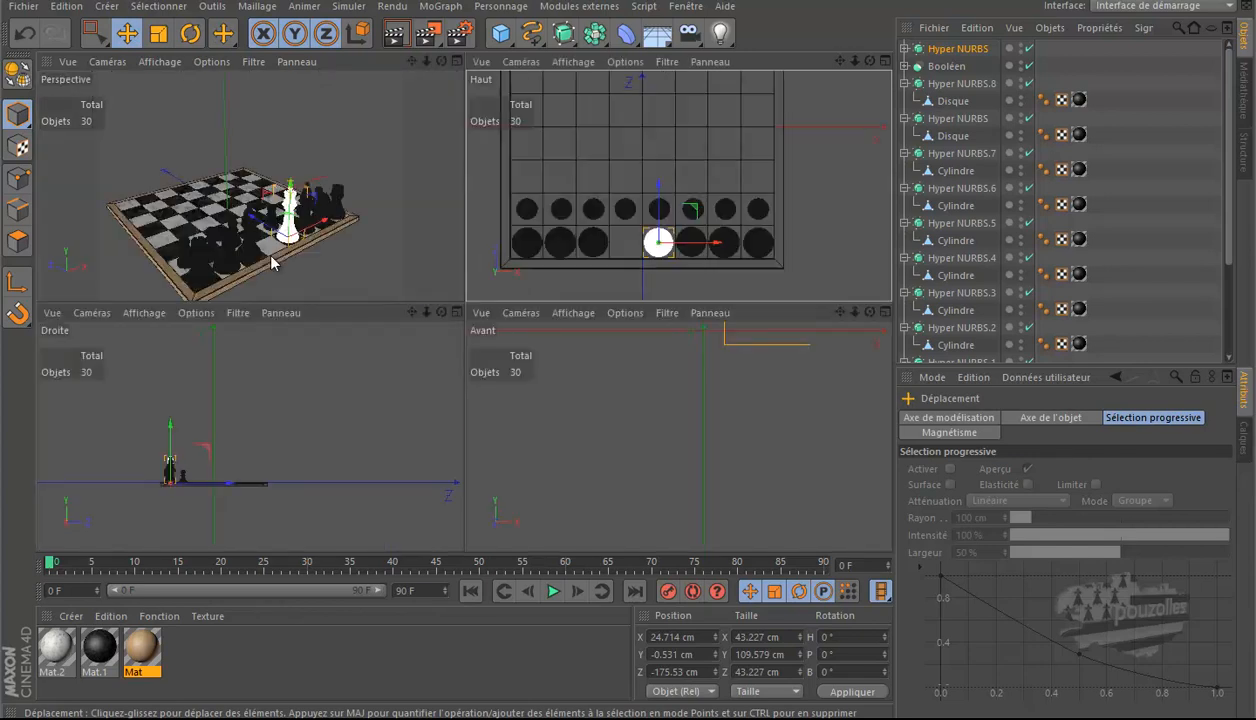
middle_click(319, 260)
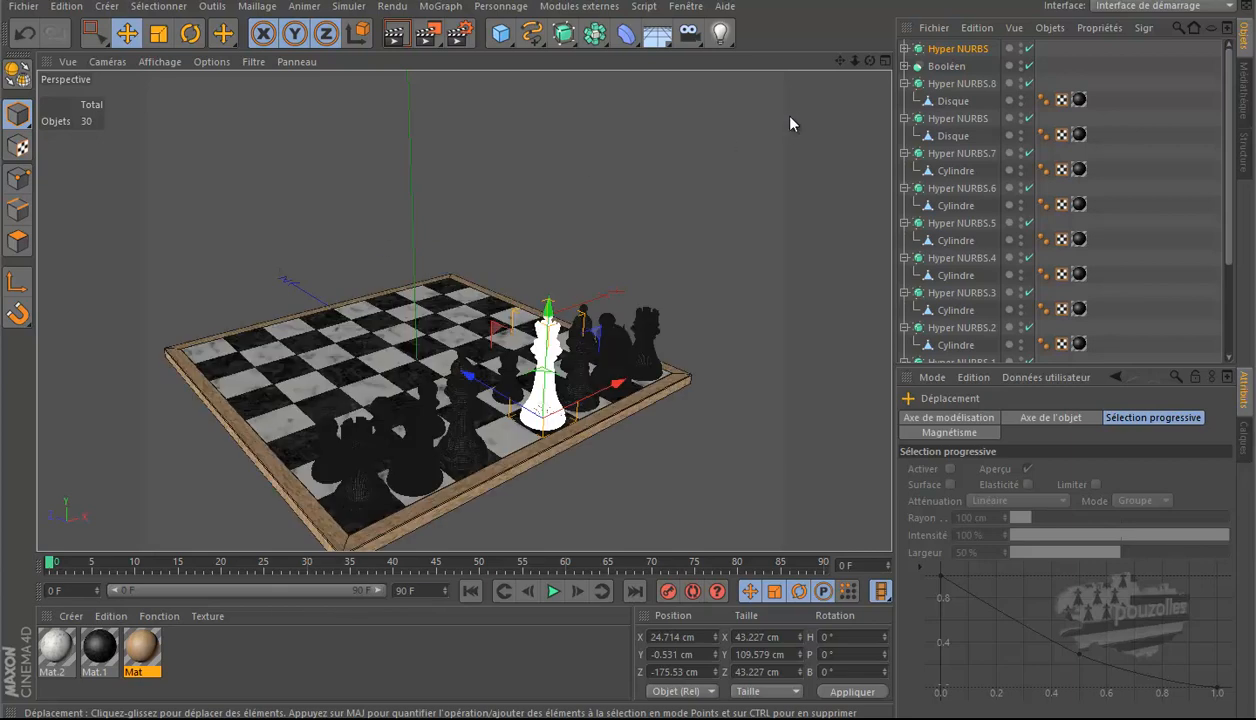
alt+drag(630, 355, 627, 350)
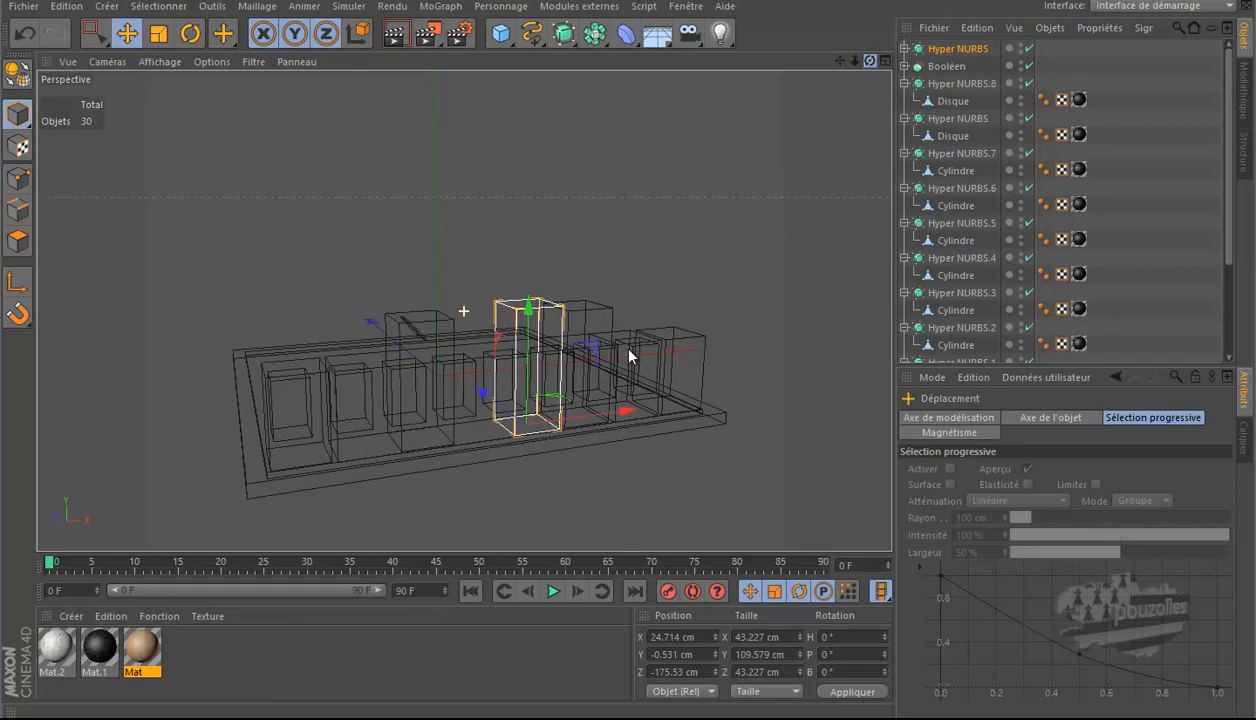
click(422, 432)
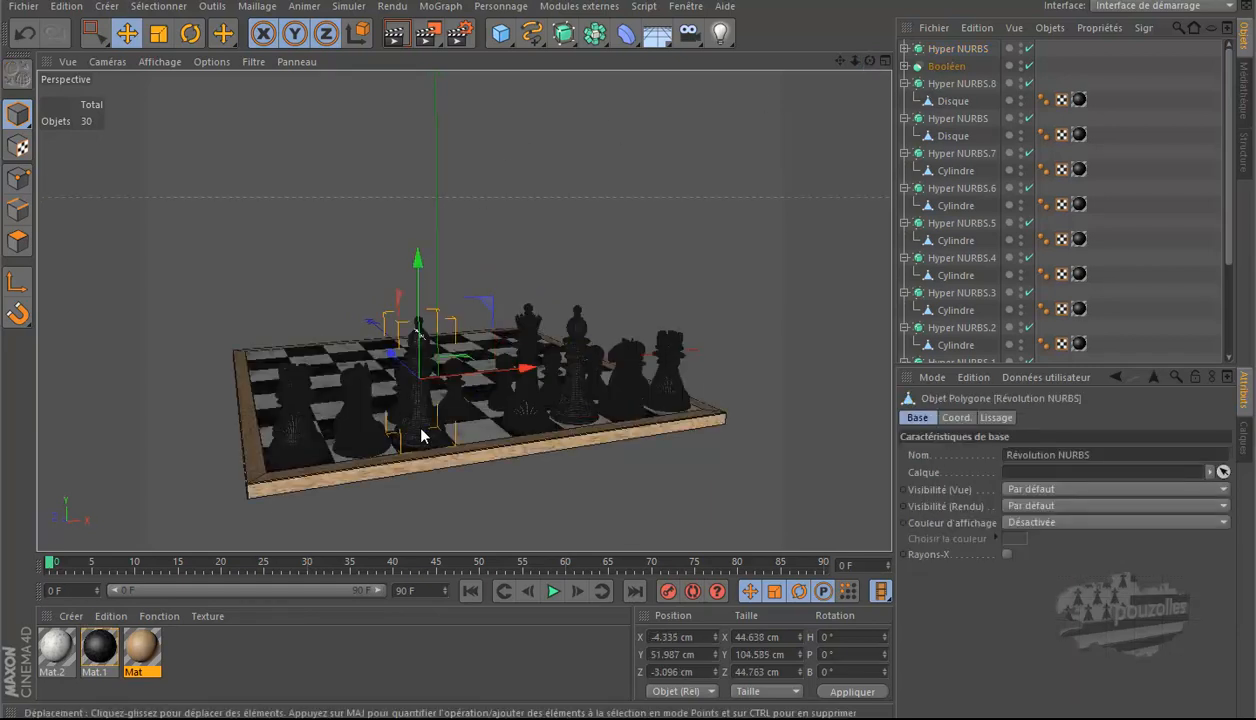
middle_click(421, 429)
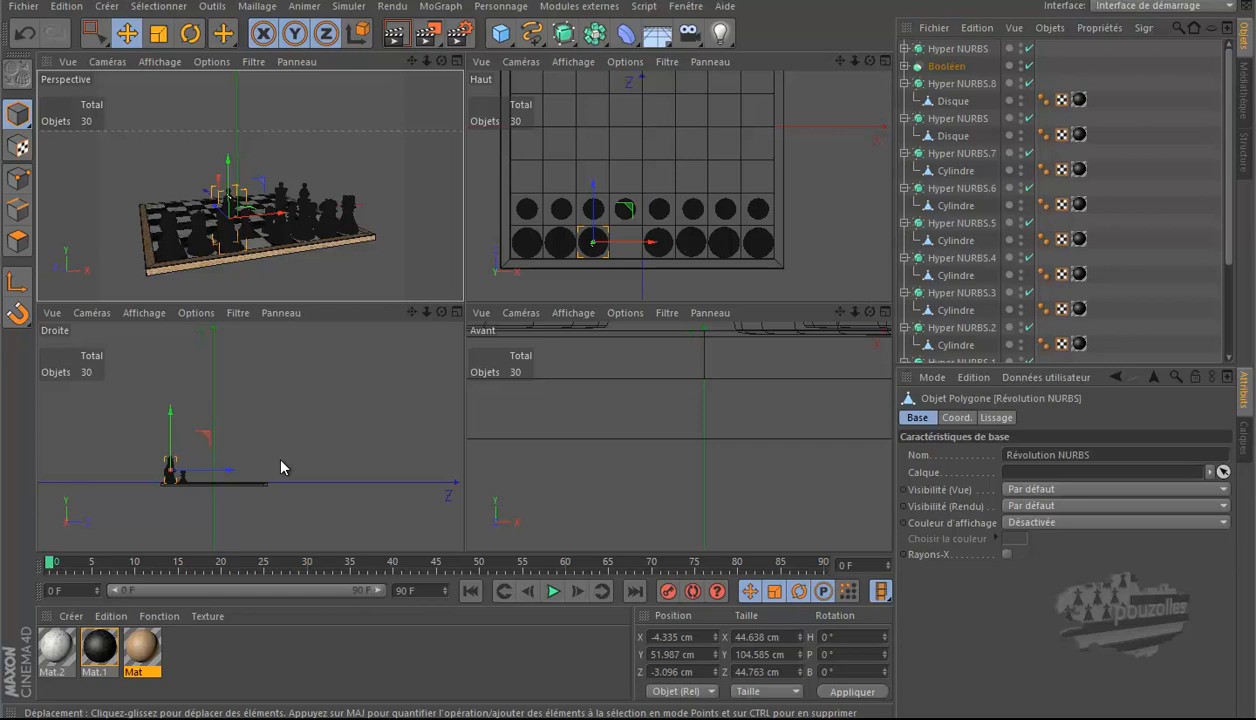
click(157, 35)
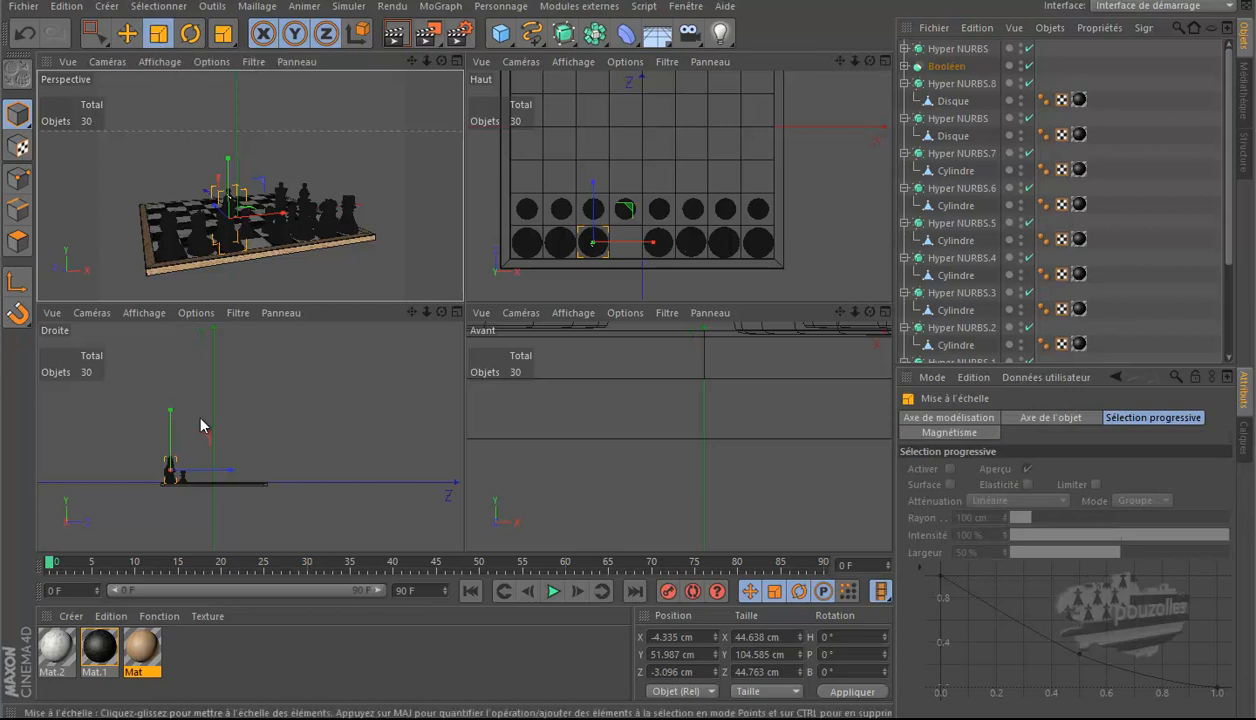
middle_click(683, 487)
scroll(619, 417, up, 5)
scroll(583, 472, down, 8)
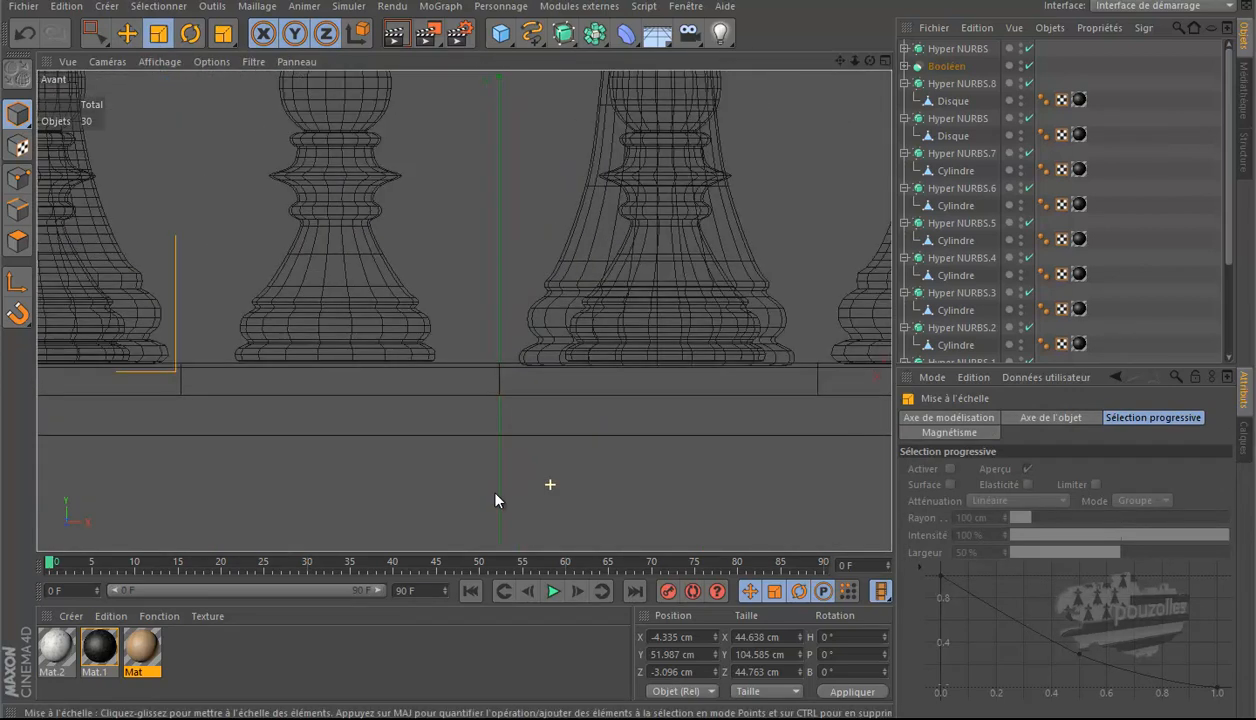
scroll(493, 498, down, 3)
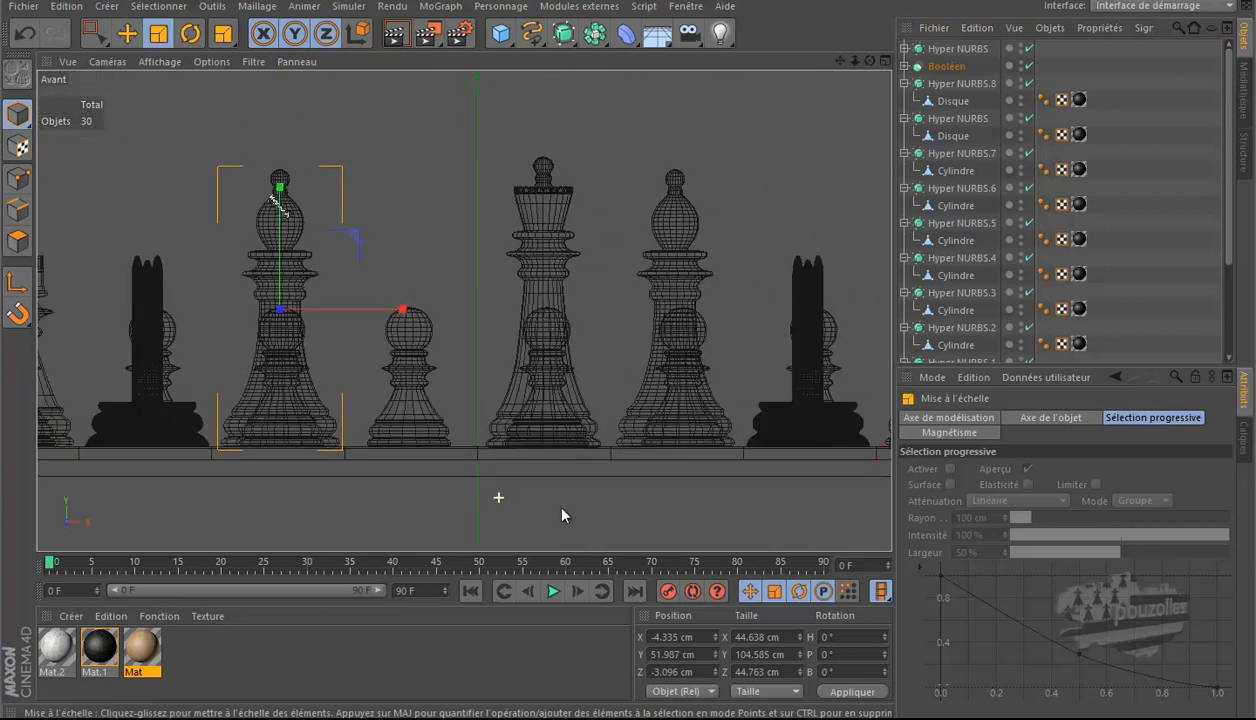
scroll(625, 500, down, 2)
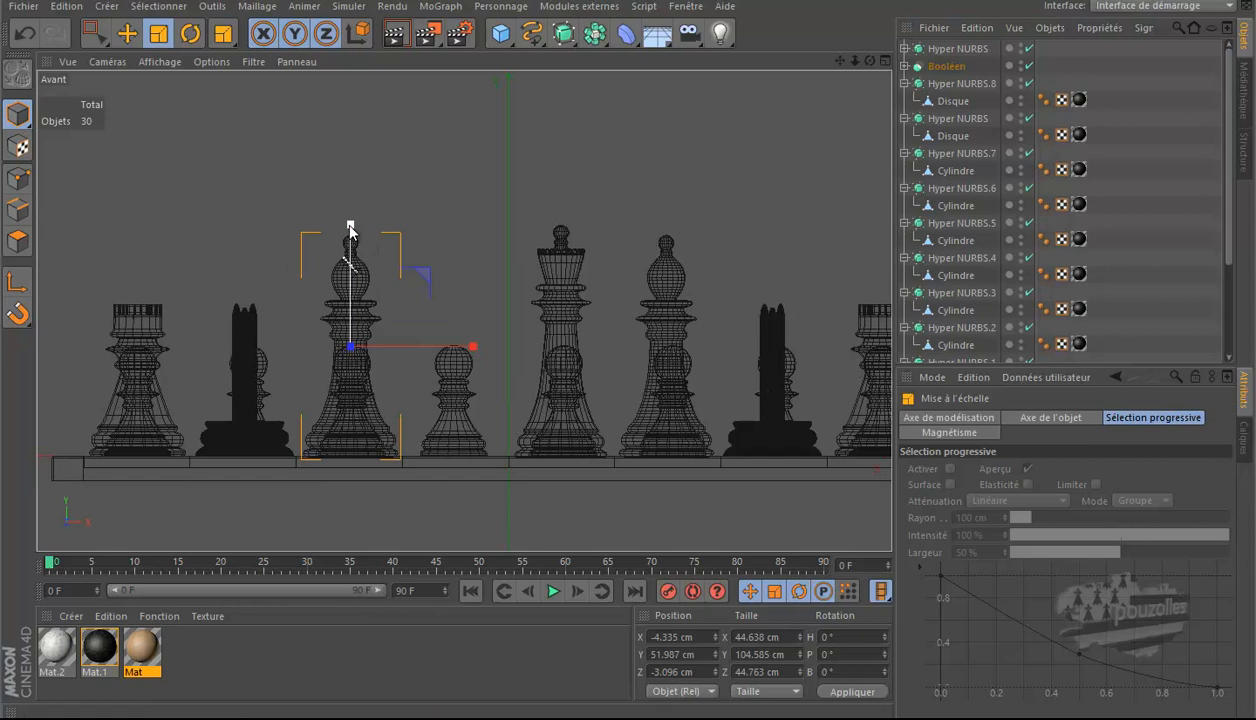
drag(350, 232, 350, 253)
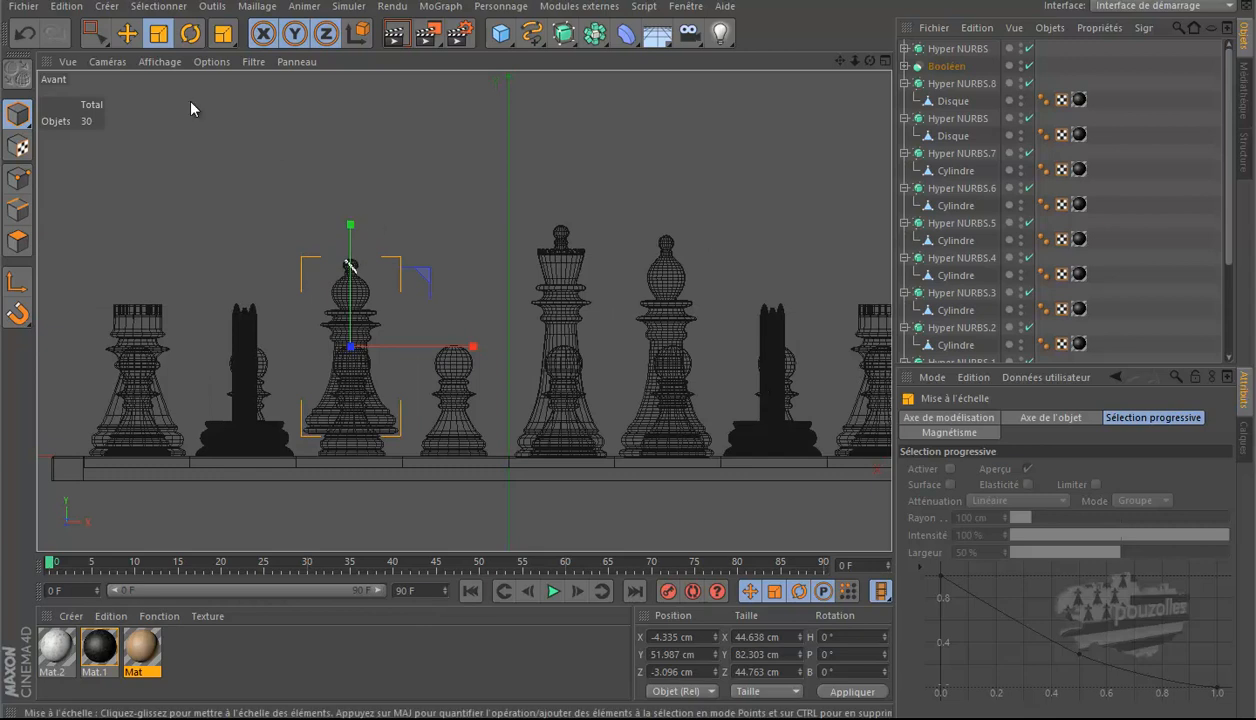
click(24, 35)
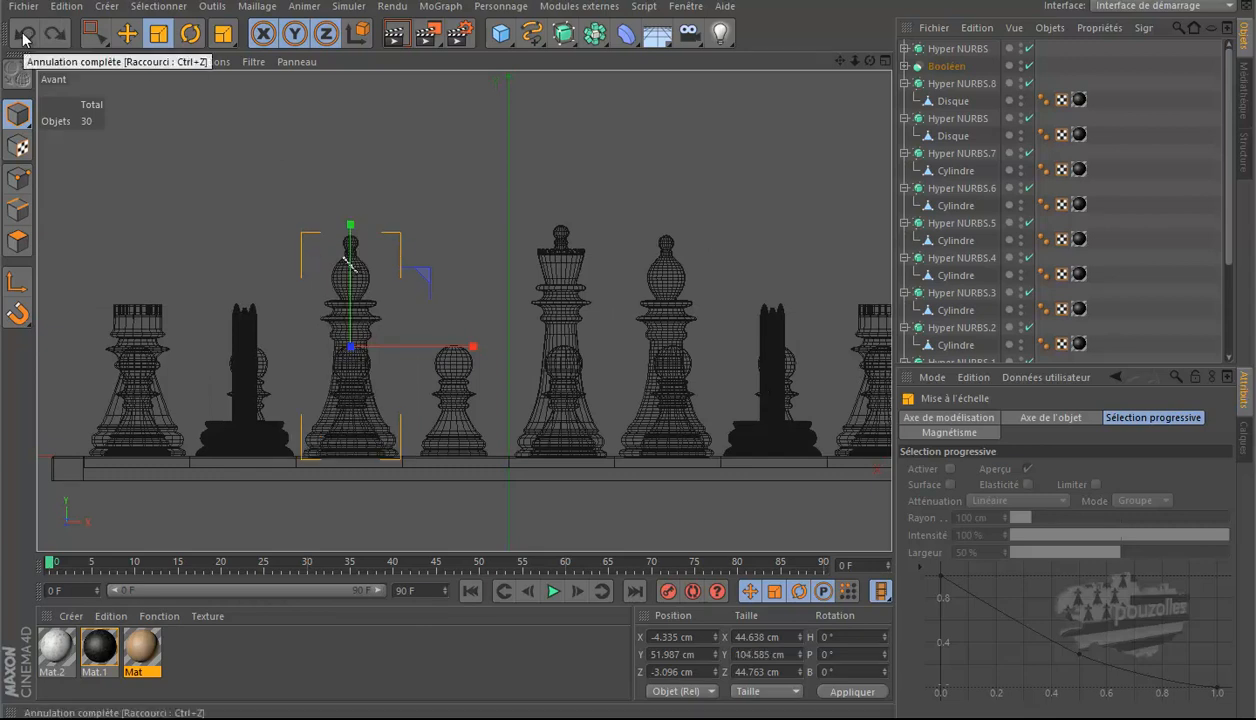
Step: Scale the Boolean containing both bishops vertically to about 92.4 cm, and shrink it uniformly so each bishop is about 40 cm wide and 82.7 cm tall
click(903, 66)
click(948, 67)
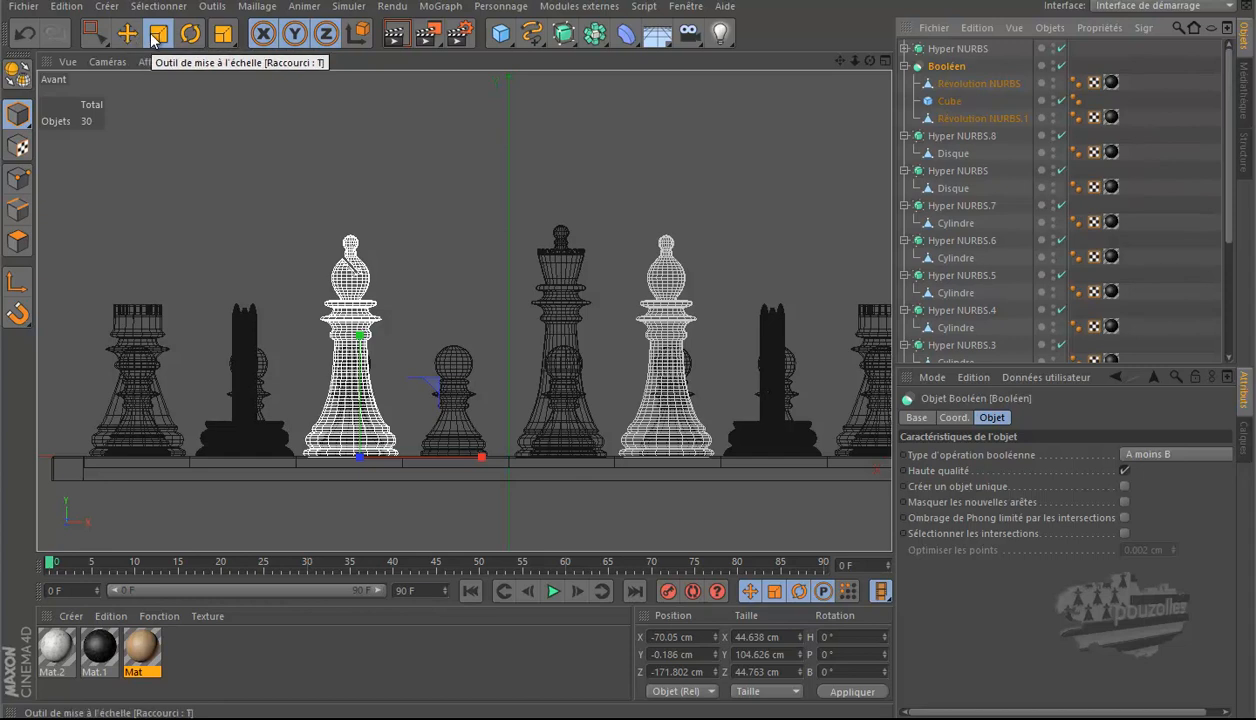
drag(362, 342, 361, 351)
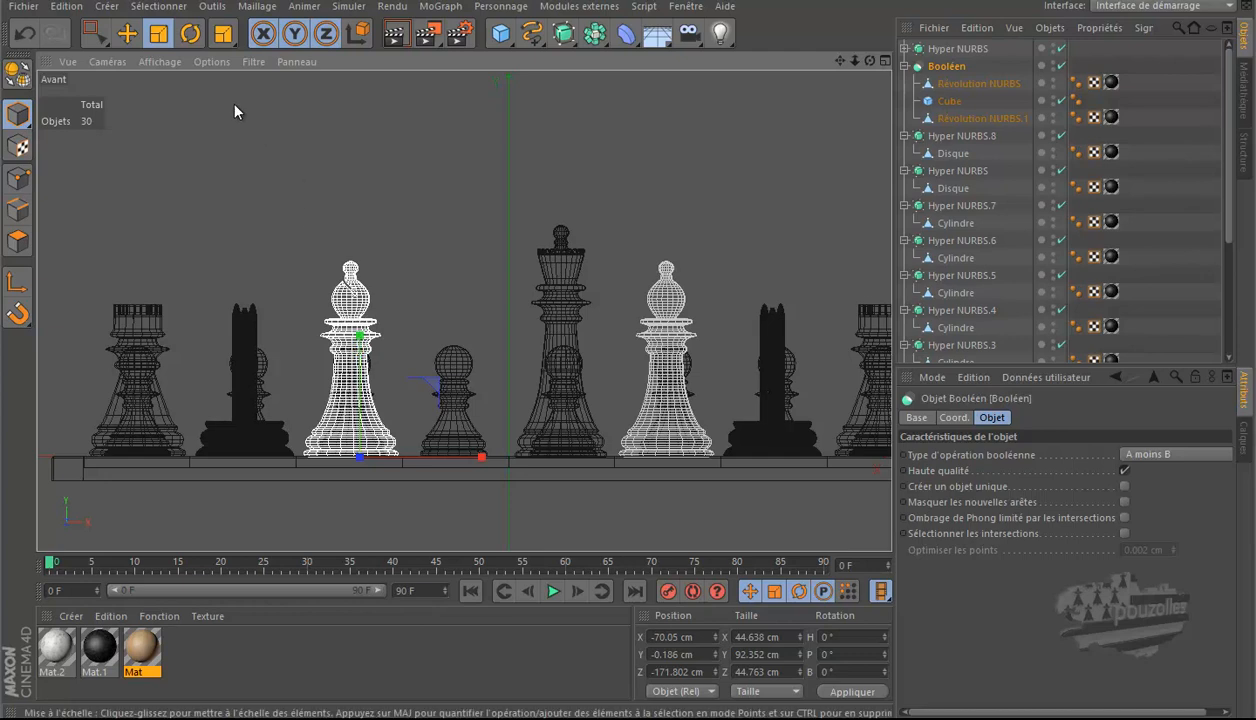
drag(483, 459, 427, 331)
Step: Move the second bishop along X to about 143.7 cm to center it on its square, and render the perspective view
click(645, 428)
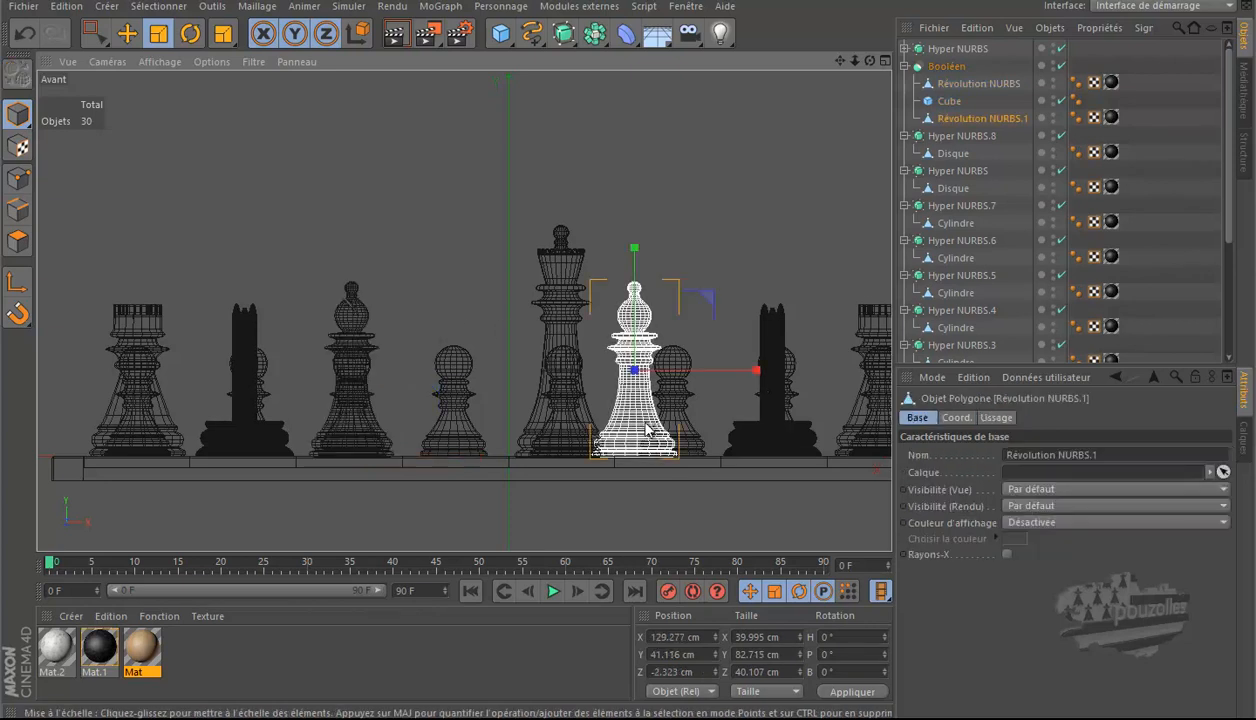
click(127, 33)
drag(754, 372, 782, 378)
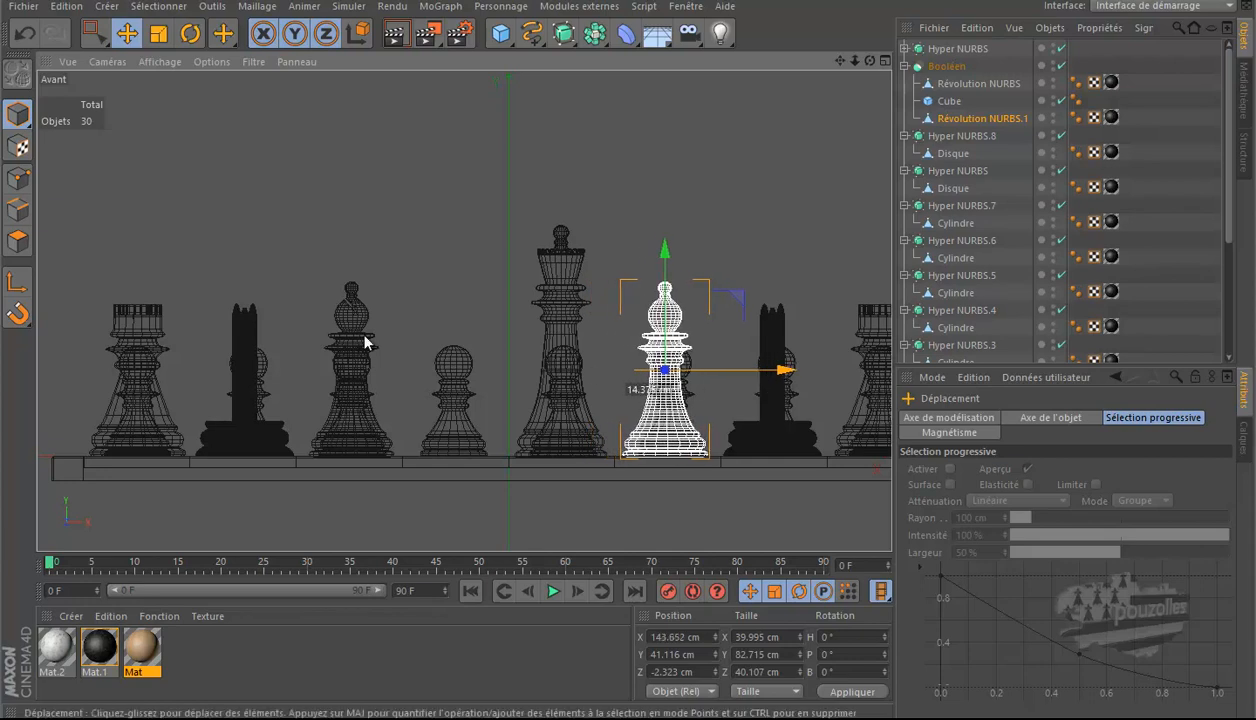
middle_click(217, 238)
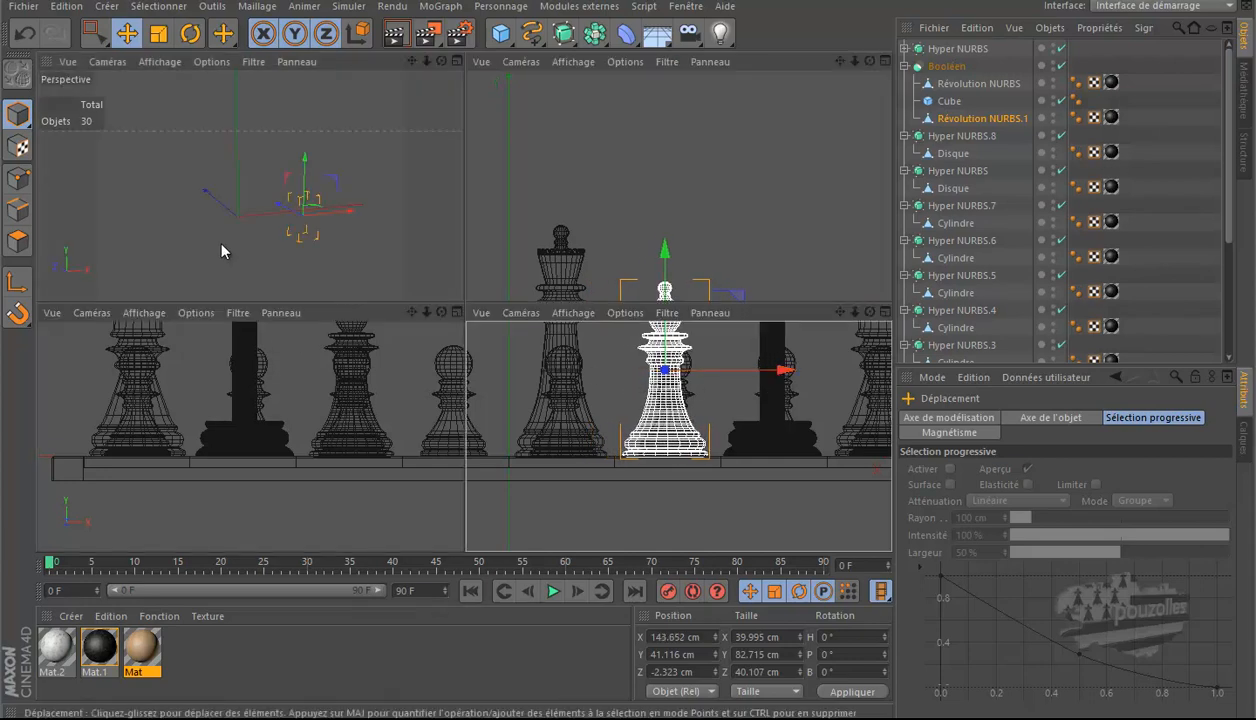
middle_click(372, 255)
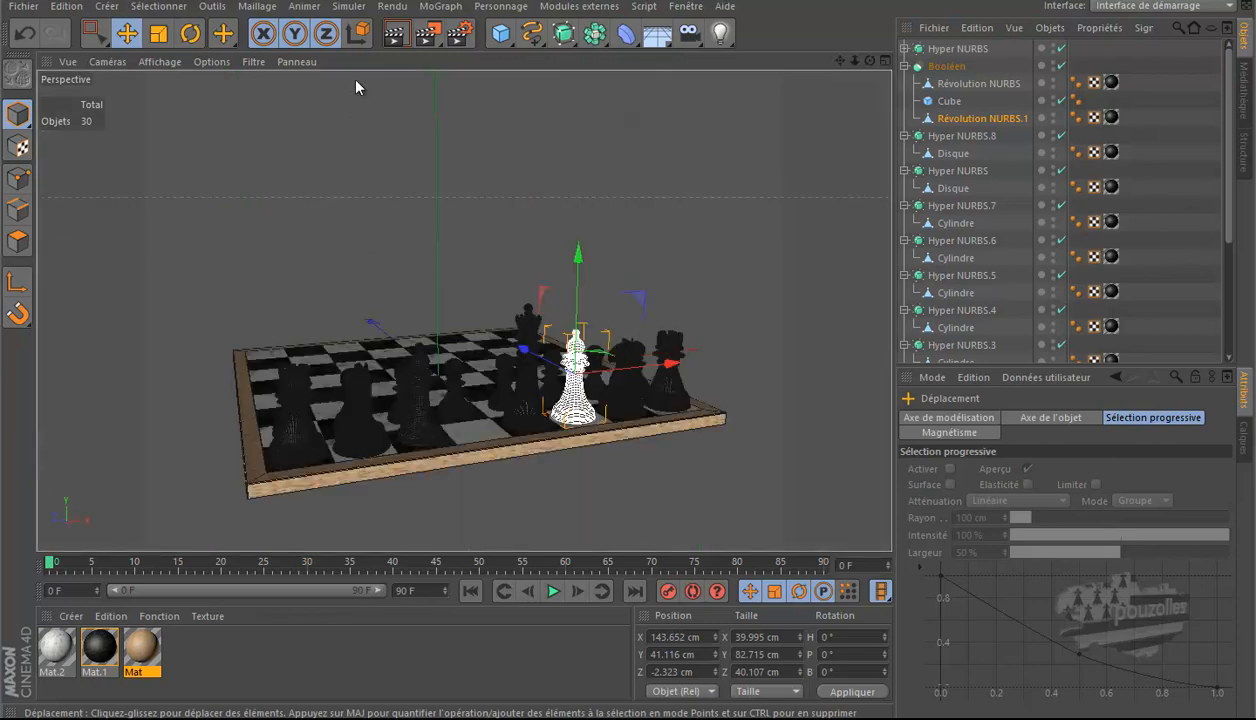
click(394, 35)
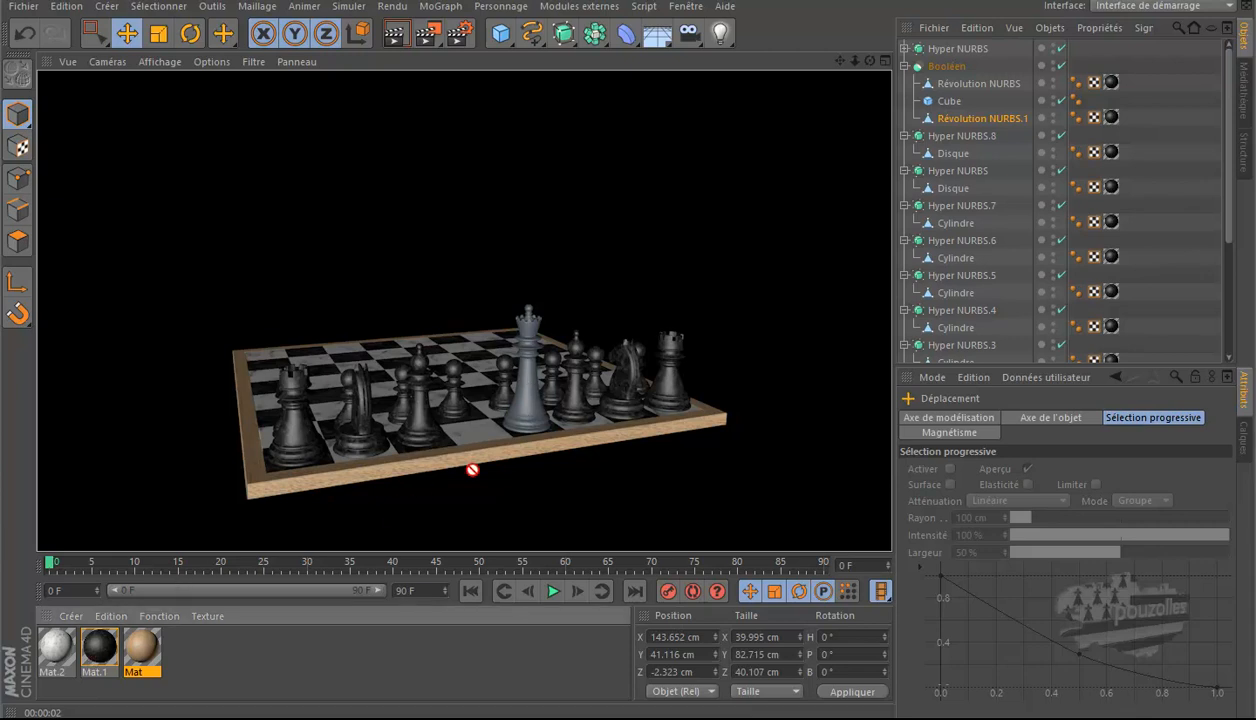
Step: Apply the black Mat.1 material to the queen and set its texture projection to Cubique
drag(830, 241, 572, 356)
drag(529, 412, 529, 412)
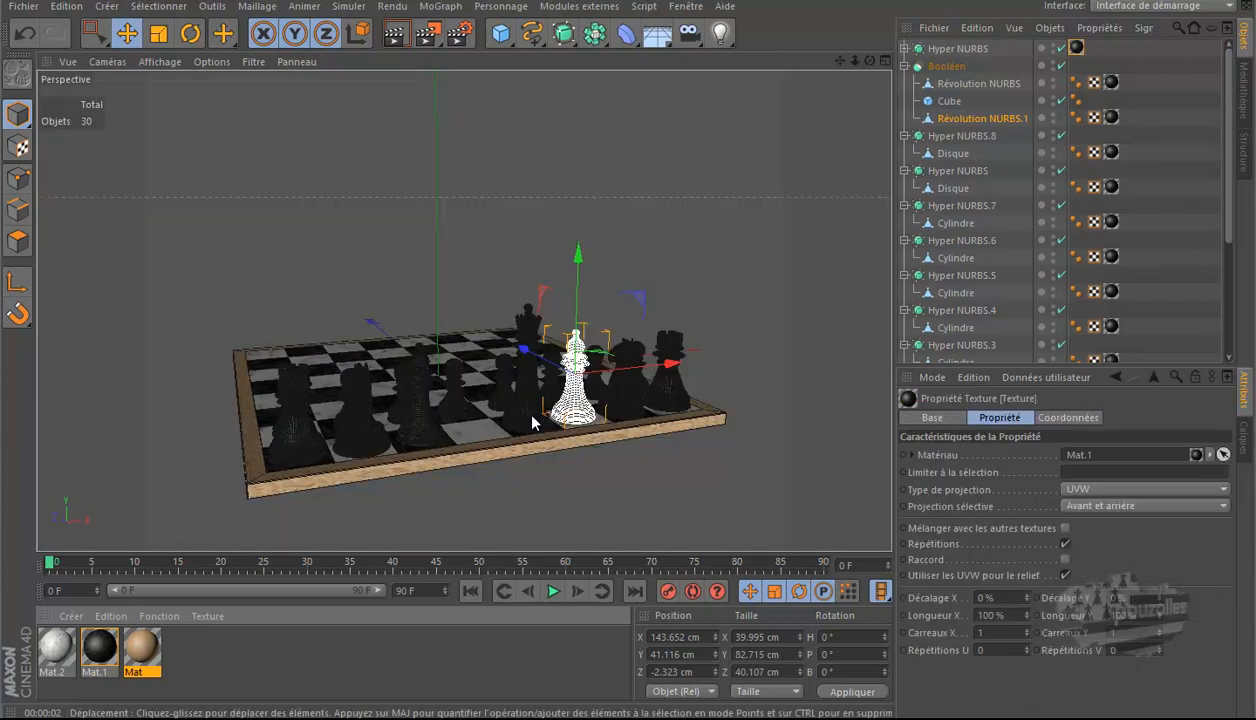
scroll(531, 415, up, 3)
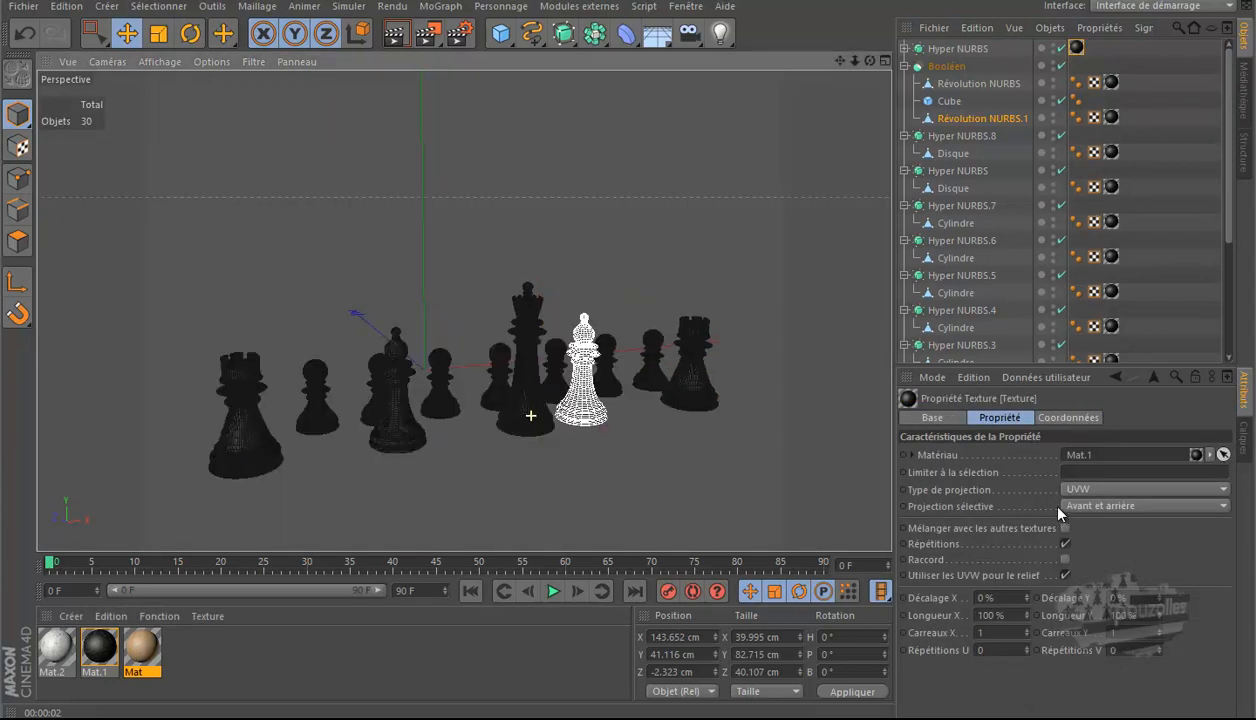
click(1107, 489)
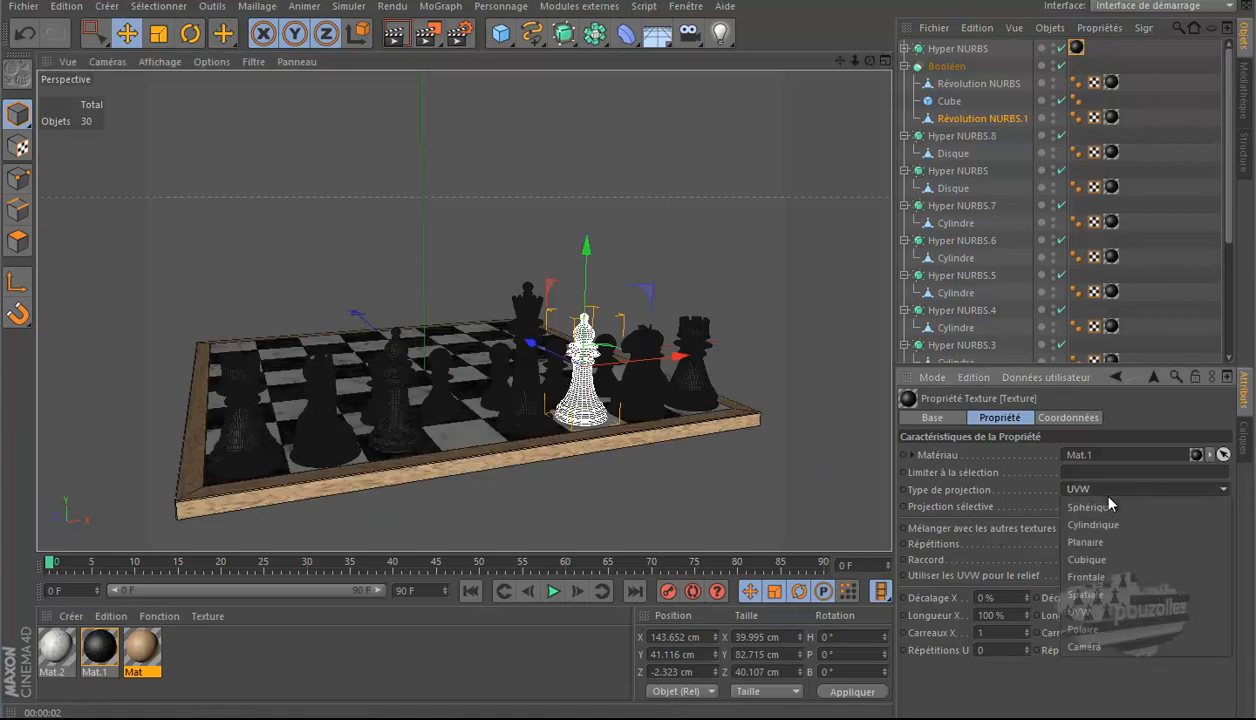
click(1093, 559)
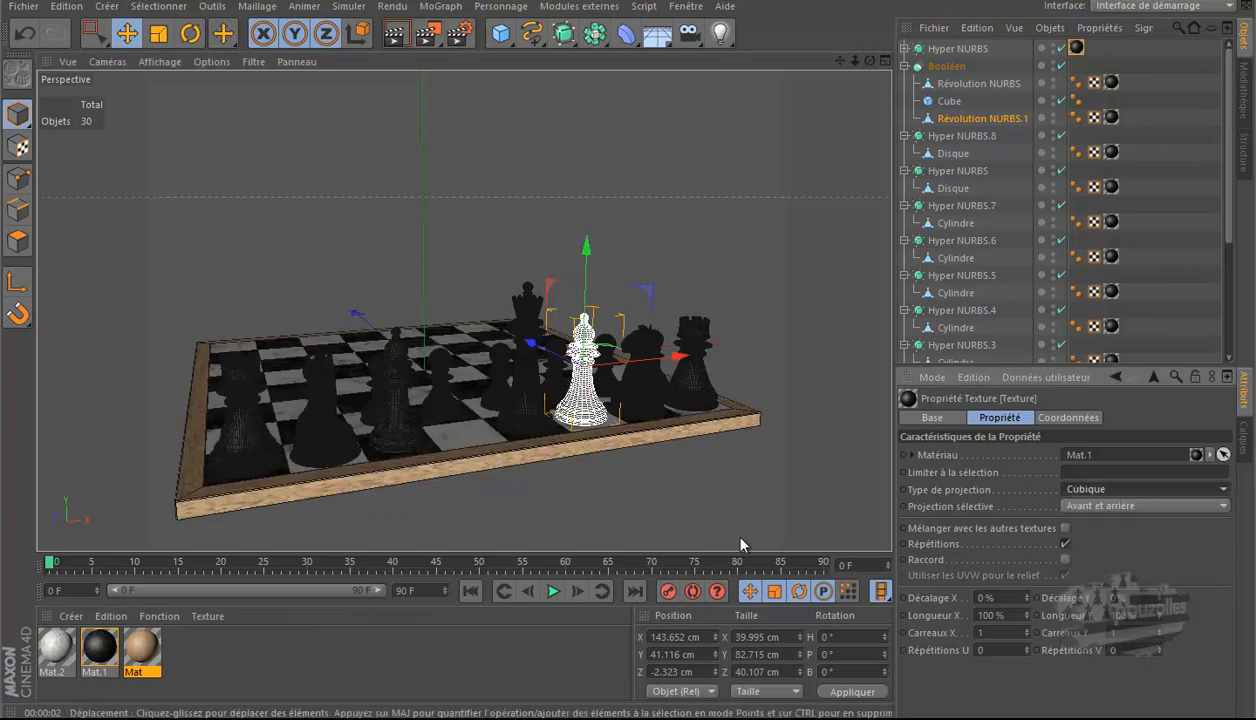
click(703, 506)
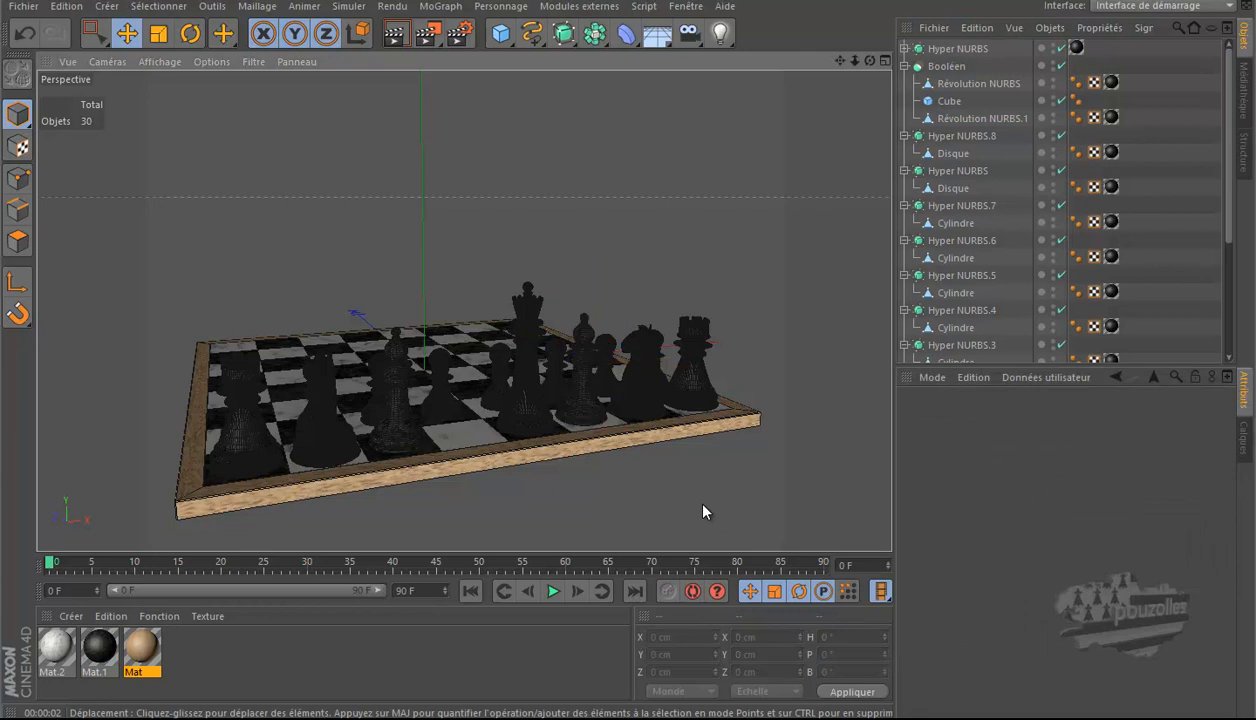
Step: Import the king model from the file "roi" into the chessboard scene
click(24, 6)
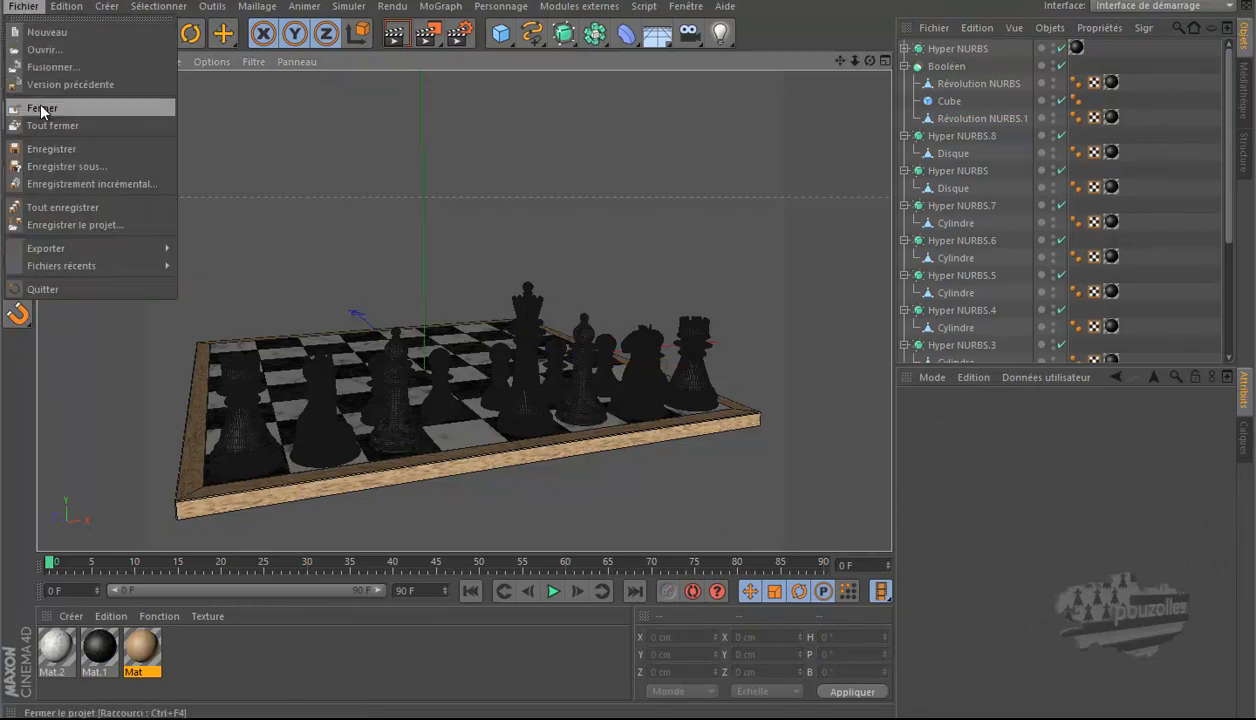
click(44, 49)
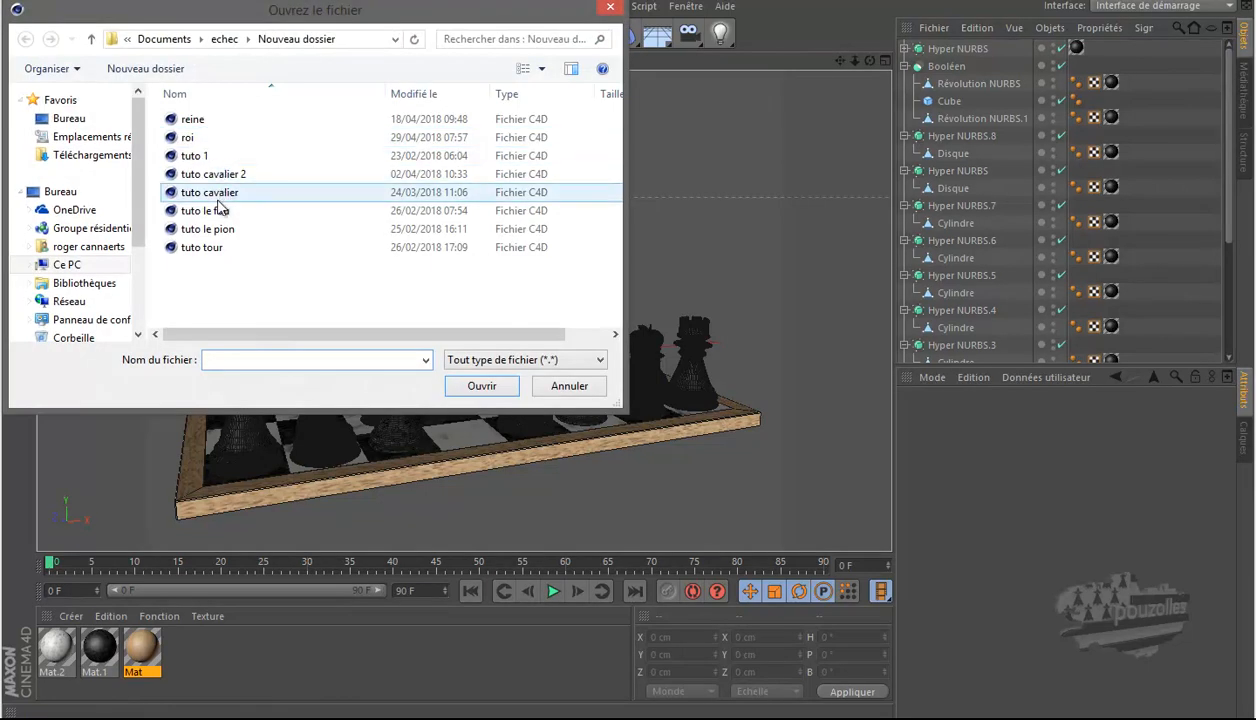
double_click(193, 141)
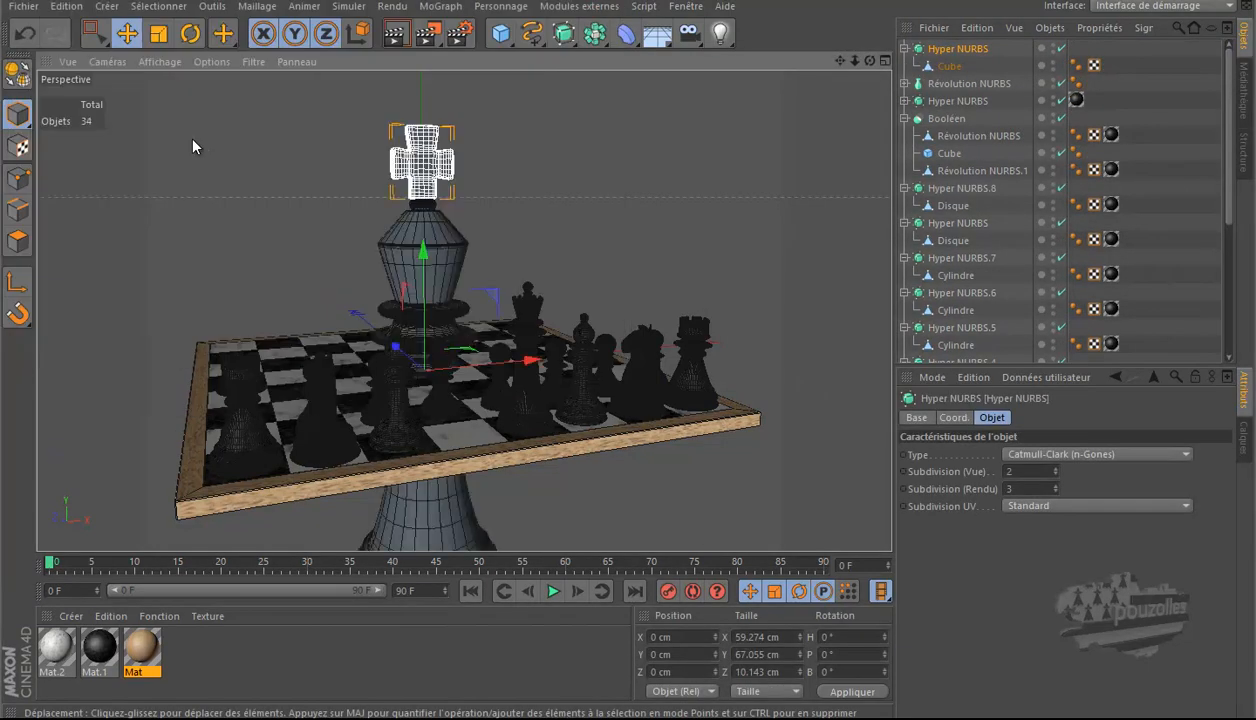
Step: Add a null object and group the king's cross and revolved body under it
click(904, 48)
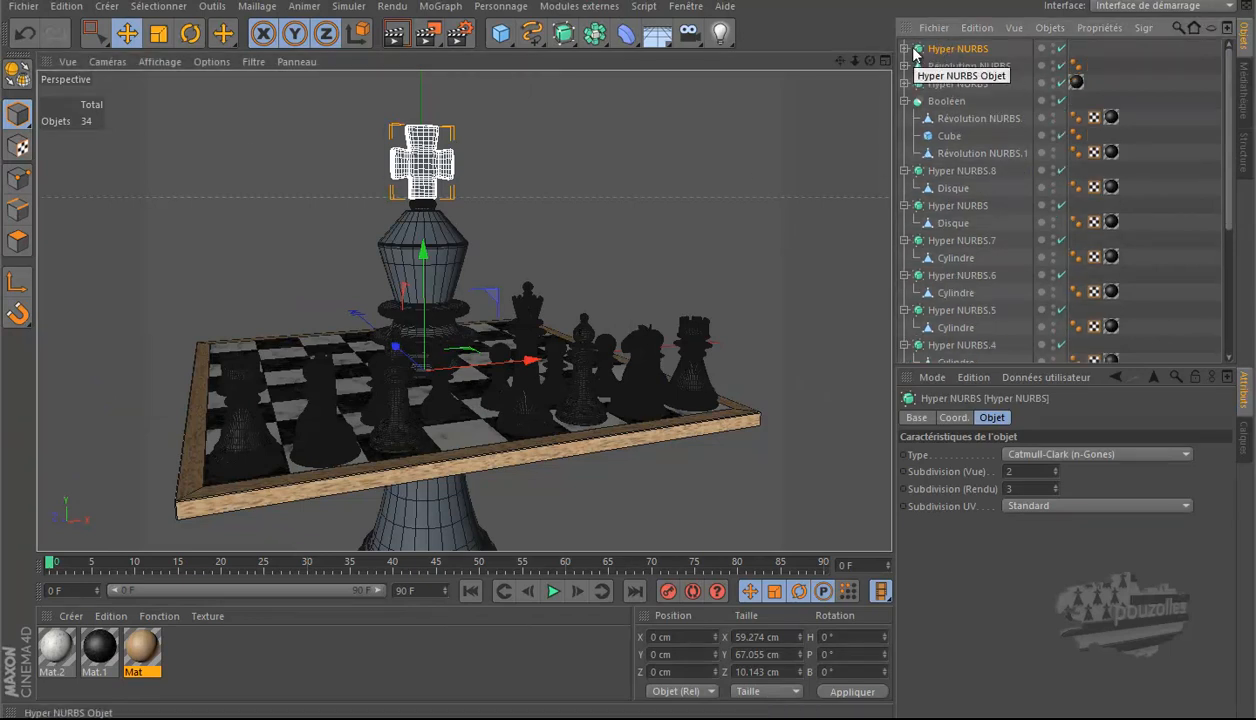
click(904, 48)
click(944, 68)
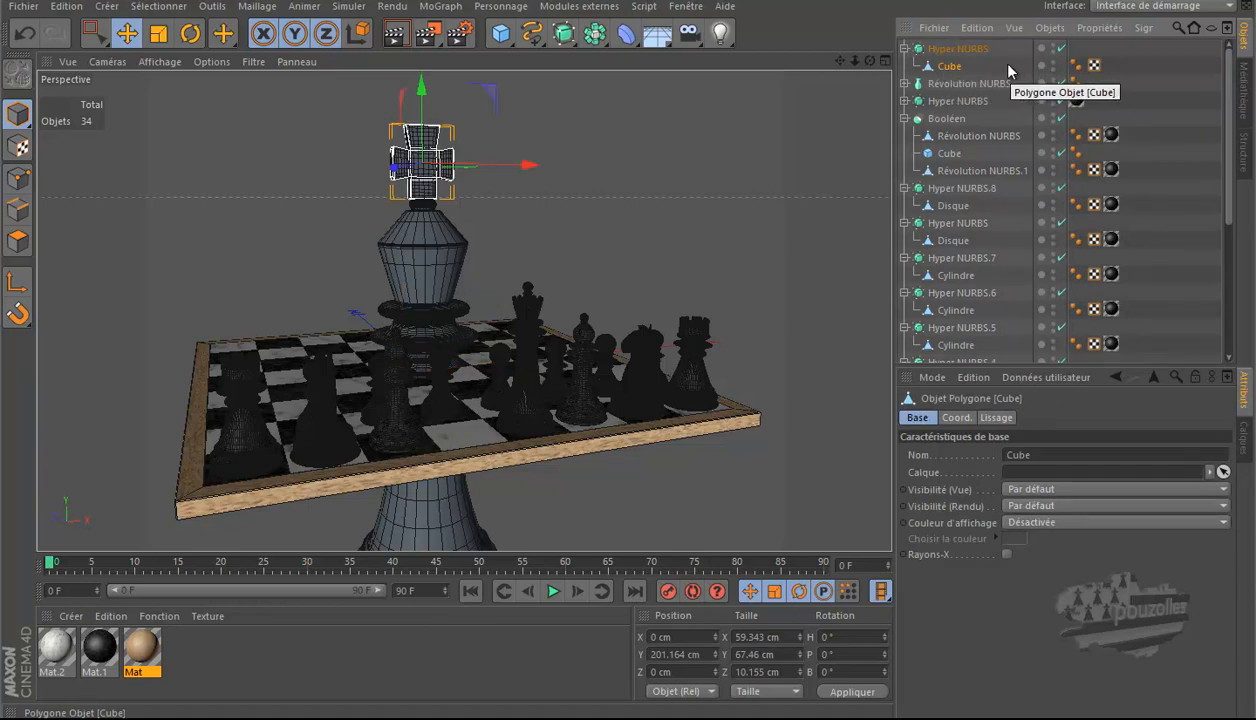
click(968, 86)
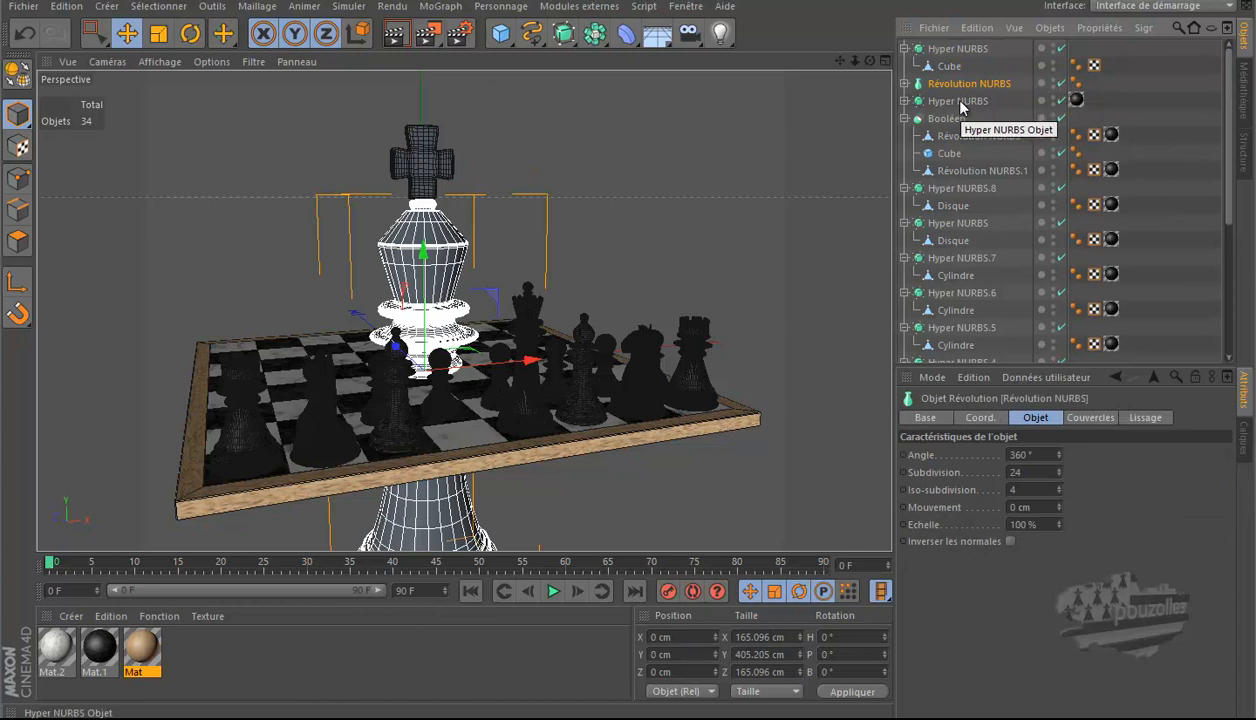
drag(1132, 42, 950, 88)
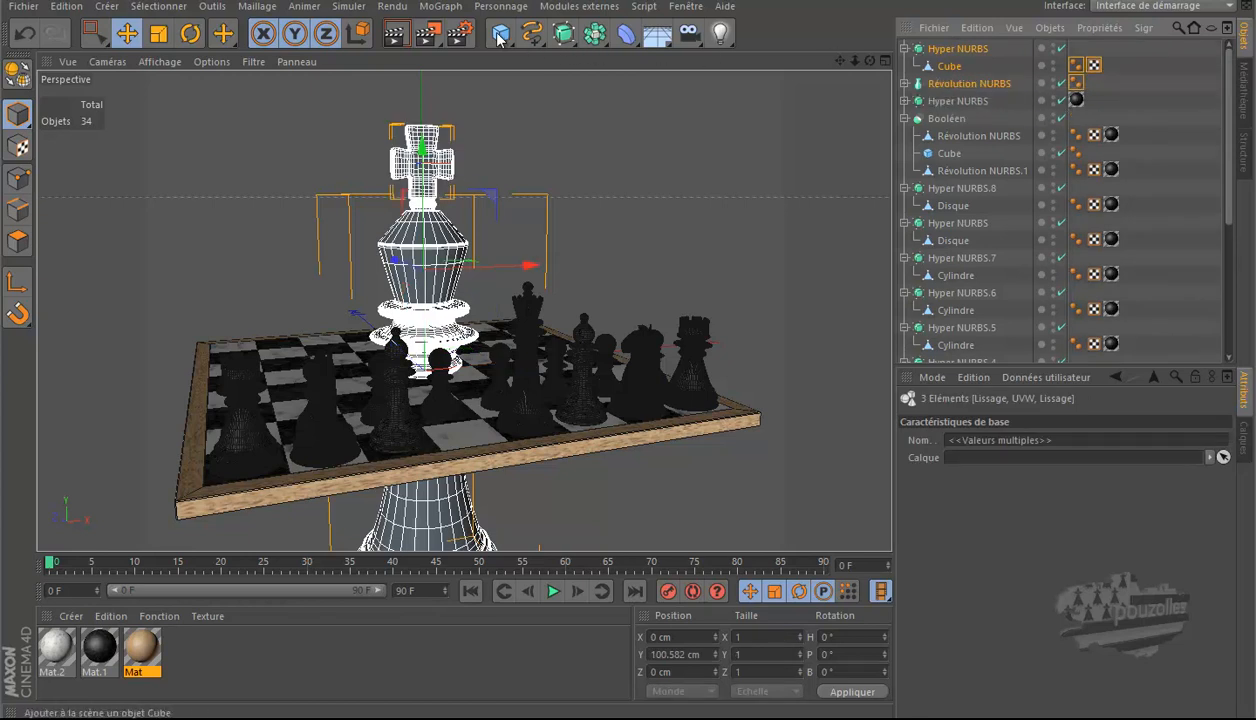
drag(498, 37, 566, 59)
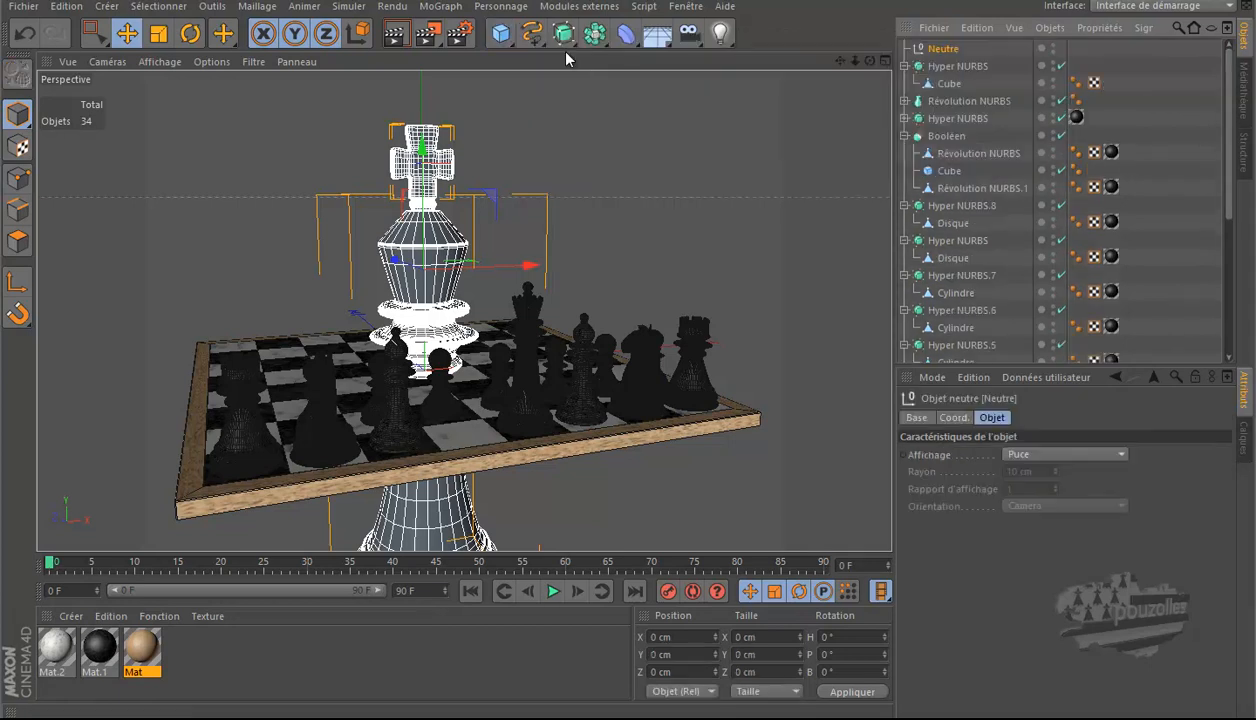
drag(1007, 63, 944, 49)
click(927, 50)
click(904, 48)
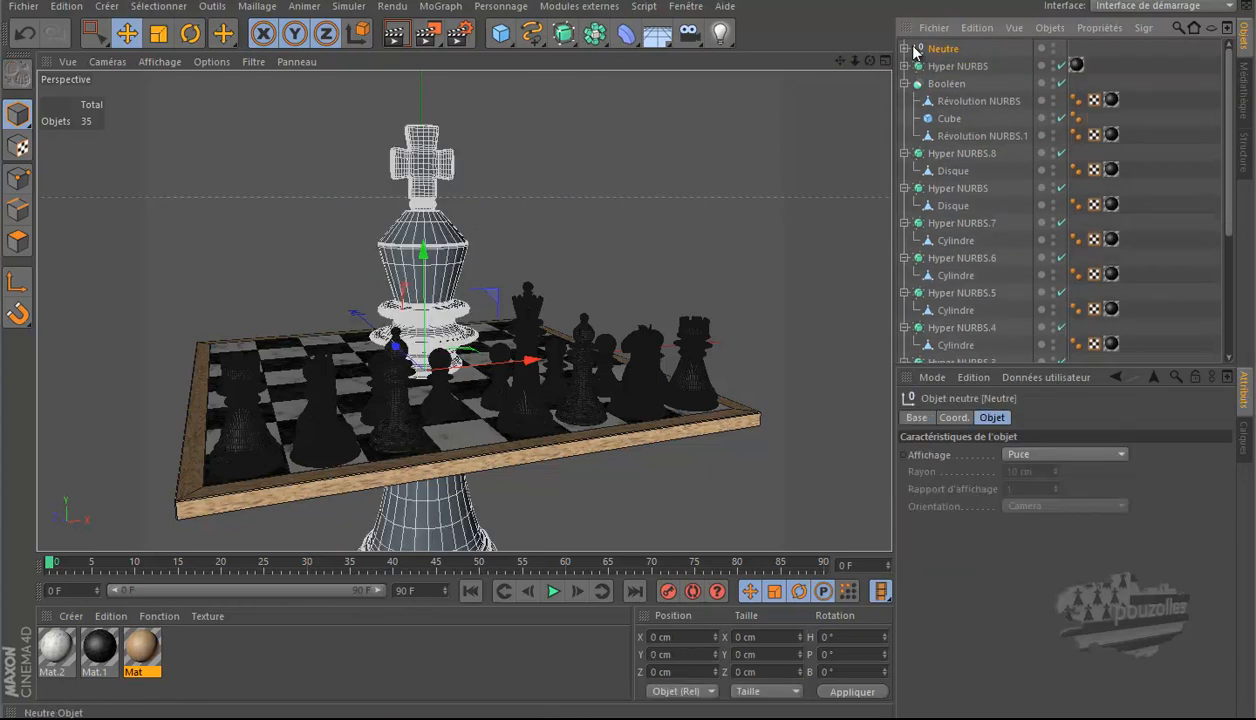
Step: Move the null group's axis down to the base of the king, at about Y -239.5 cm, without moving the geometry
middle_click(497, 221)
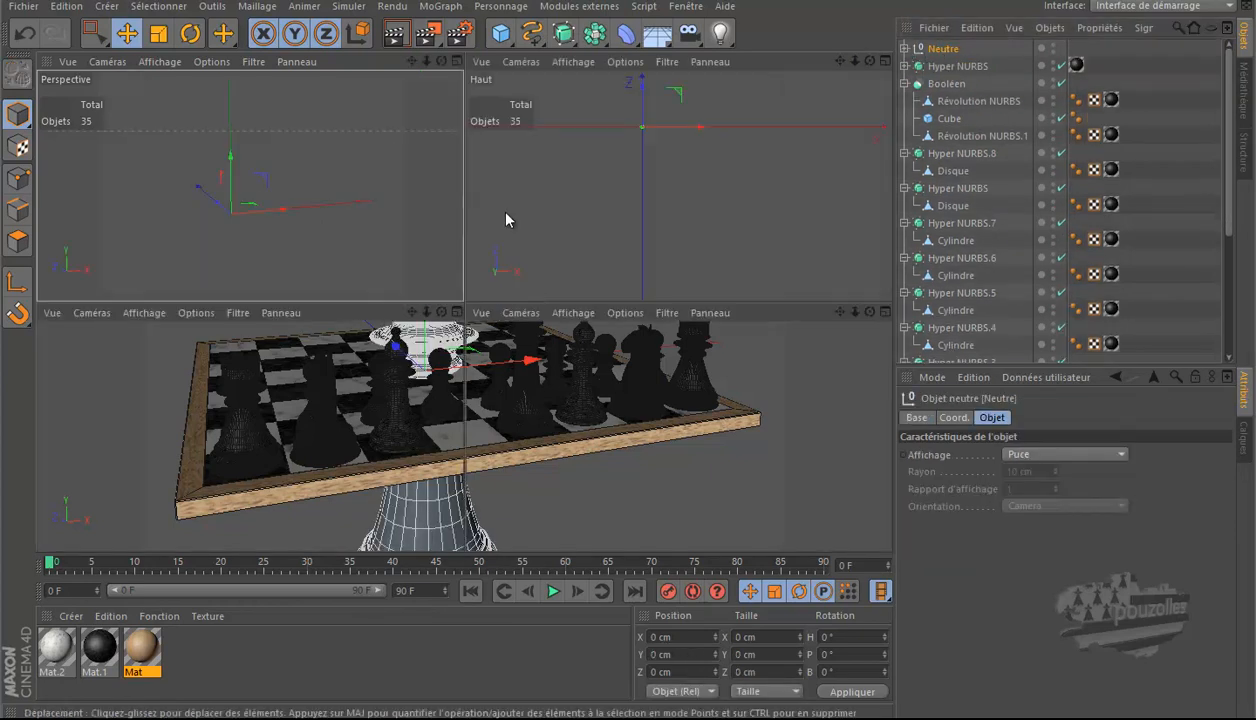
middle_click(306, 326)
scroll(350, 283, down, 3)
scroll(369, 452, up, 6)
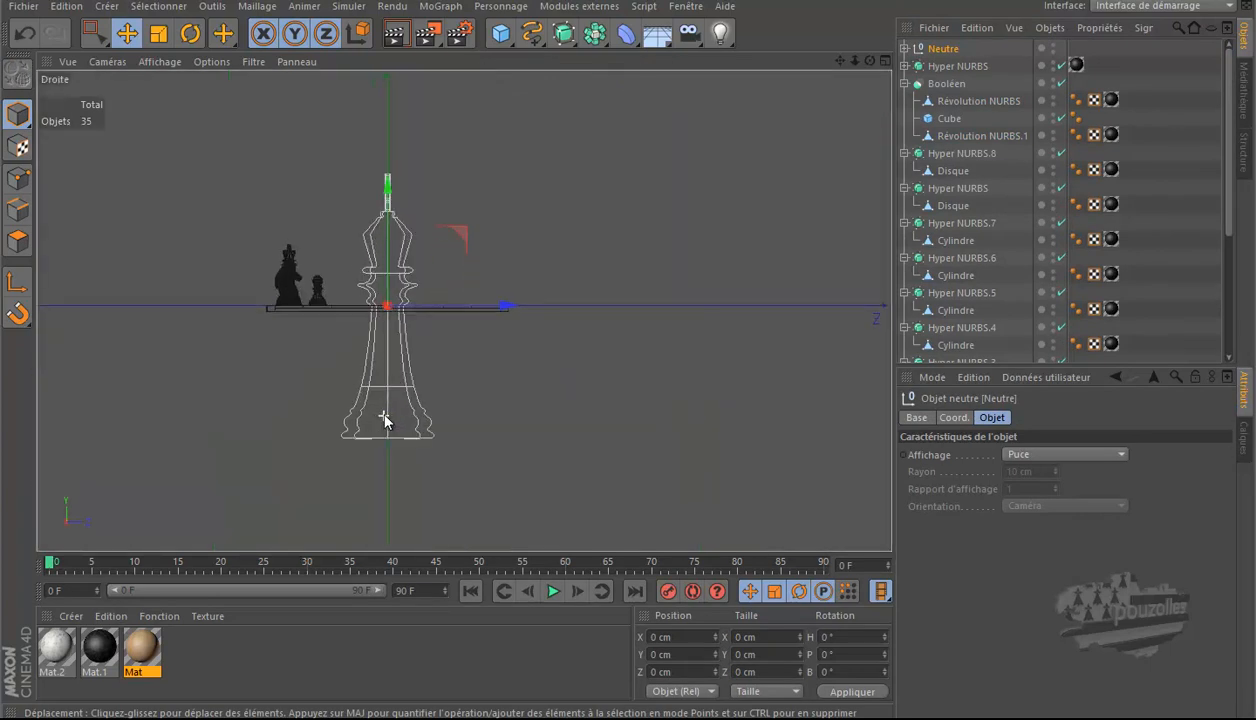
scroll(169, 108, up, 1)
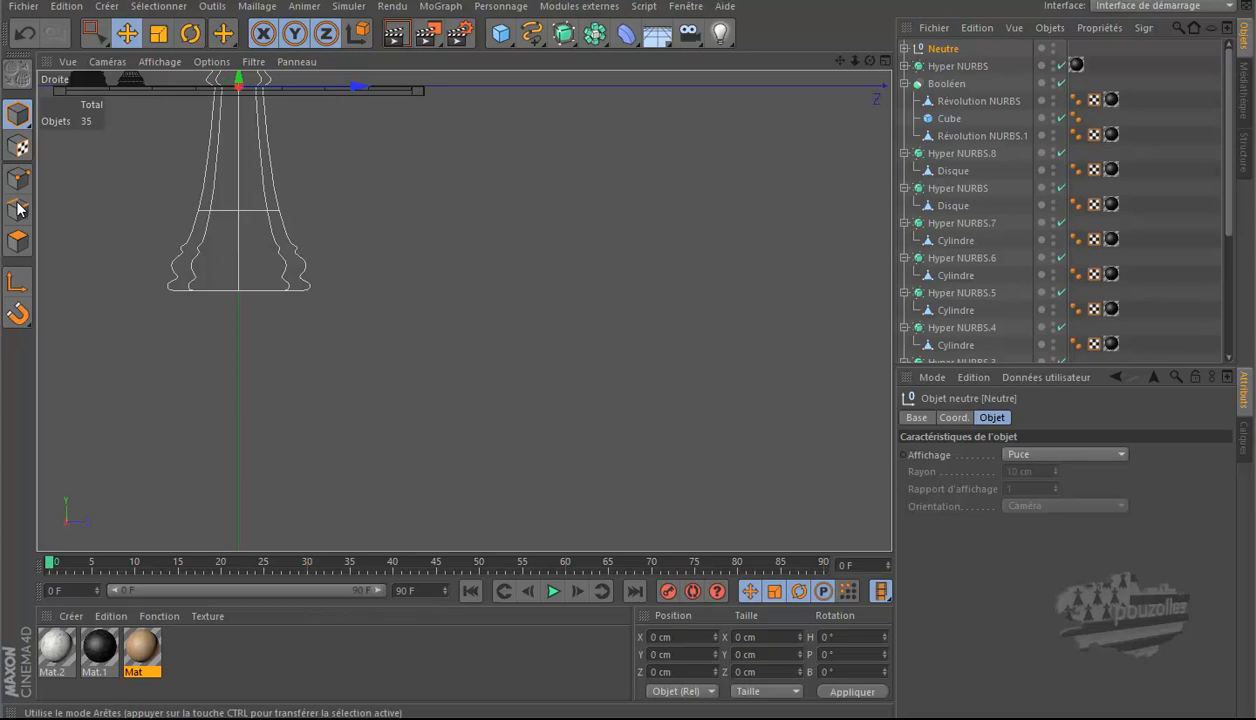
drag(841, 62, 631, 352)
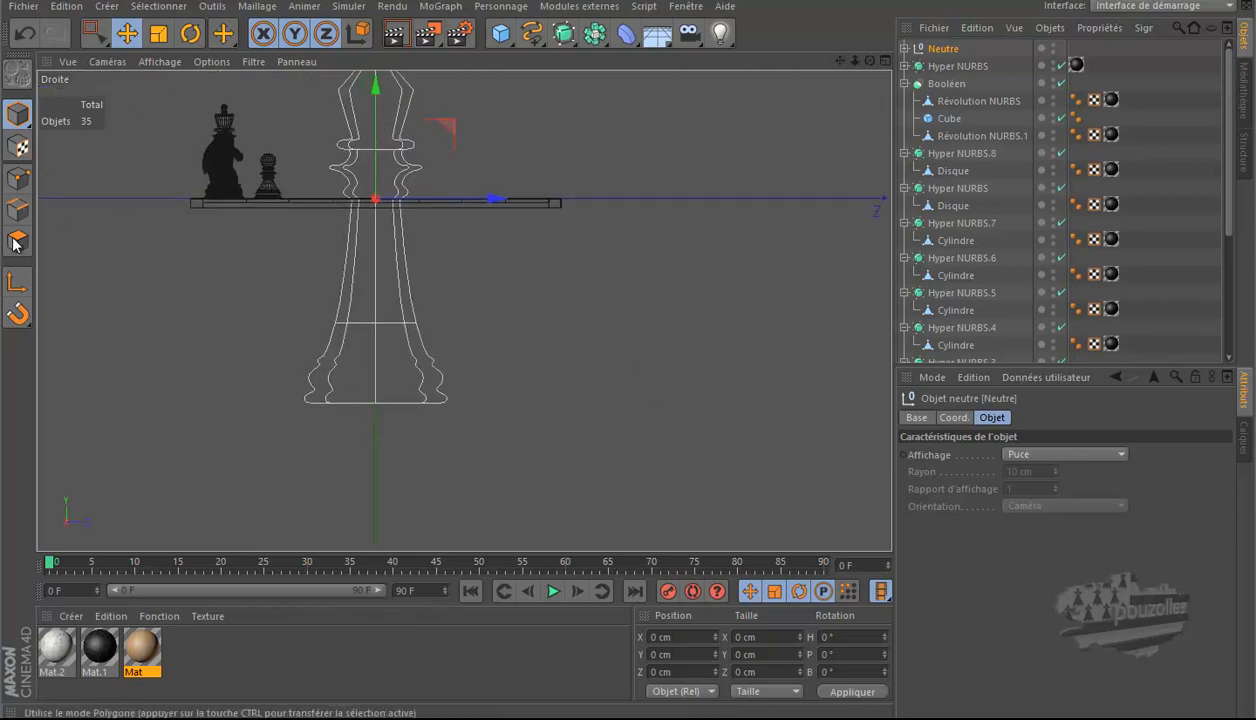
click(17, 281)
drag(376, 98, 370, 312)
click(17, 282)
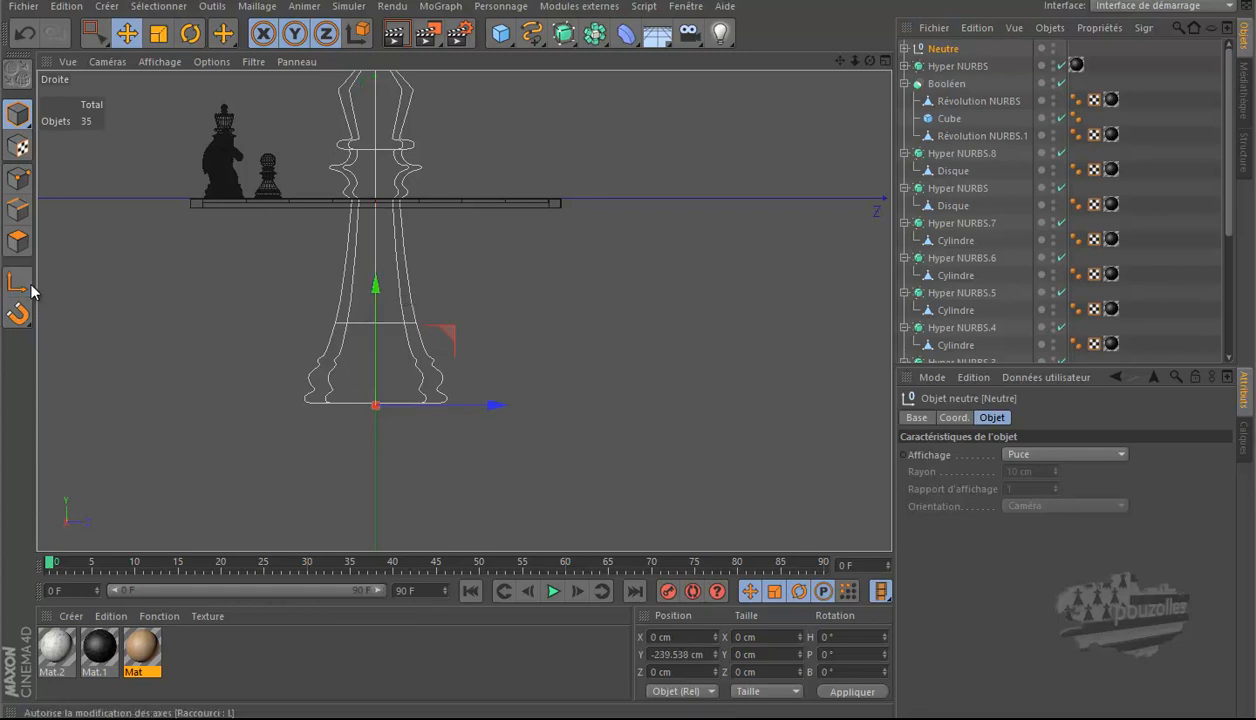
Step: Scale the king group down uniformly and raise it to about Y -0.8 cm so its base rests on the board
click(158, 33)
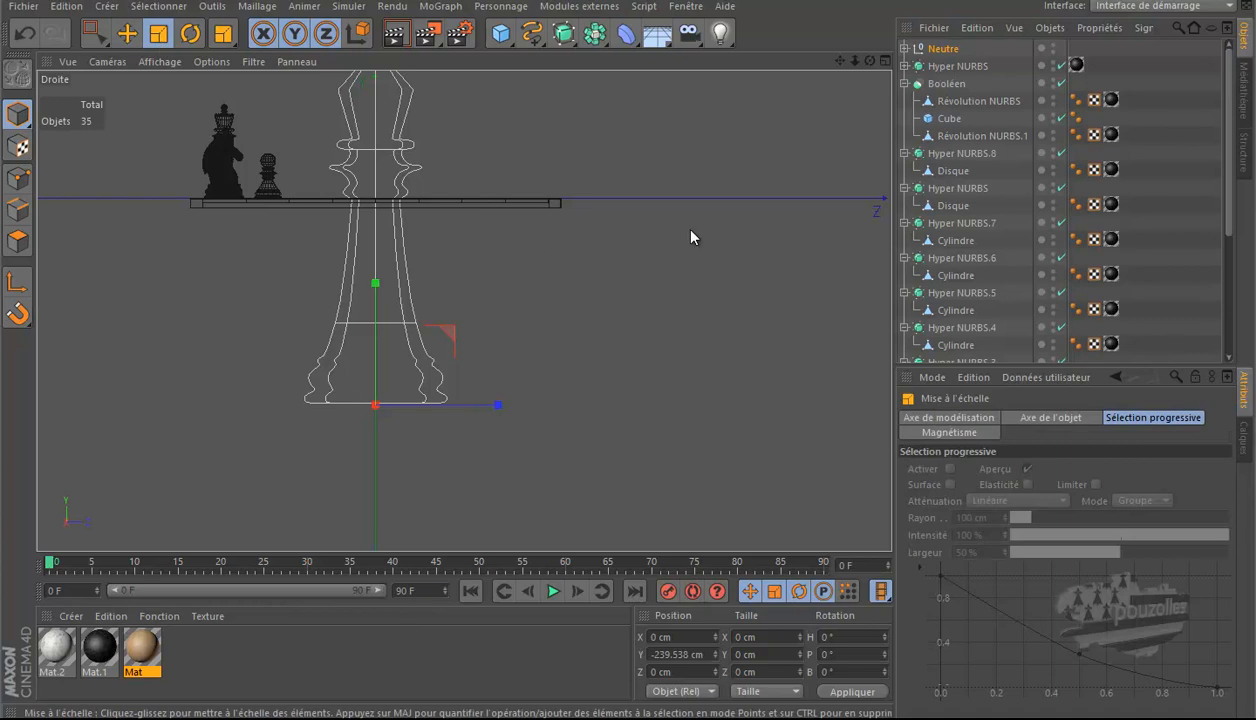
drag(636, 323, 429, 482)
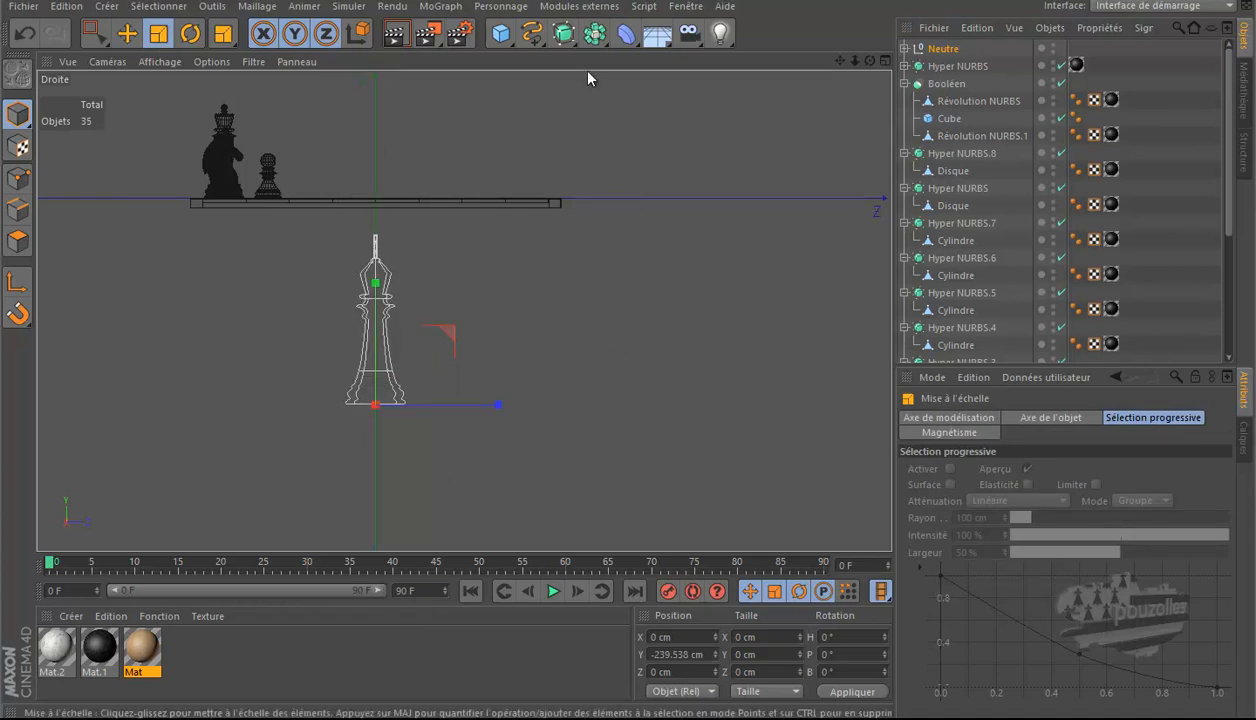
click(581, 7)
click(577, 96)
scroll(330, 427, down, 3)
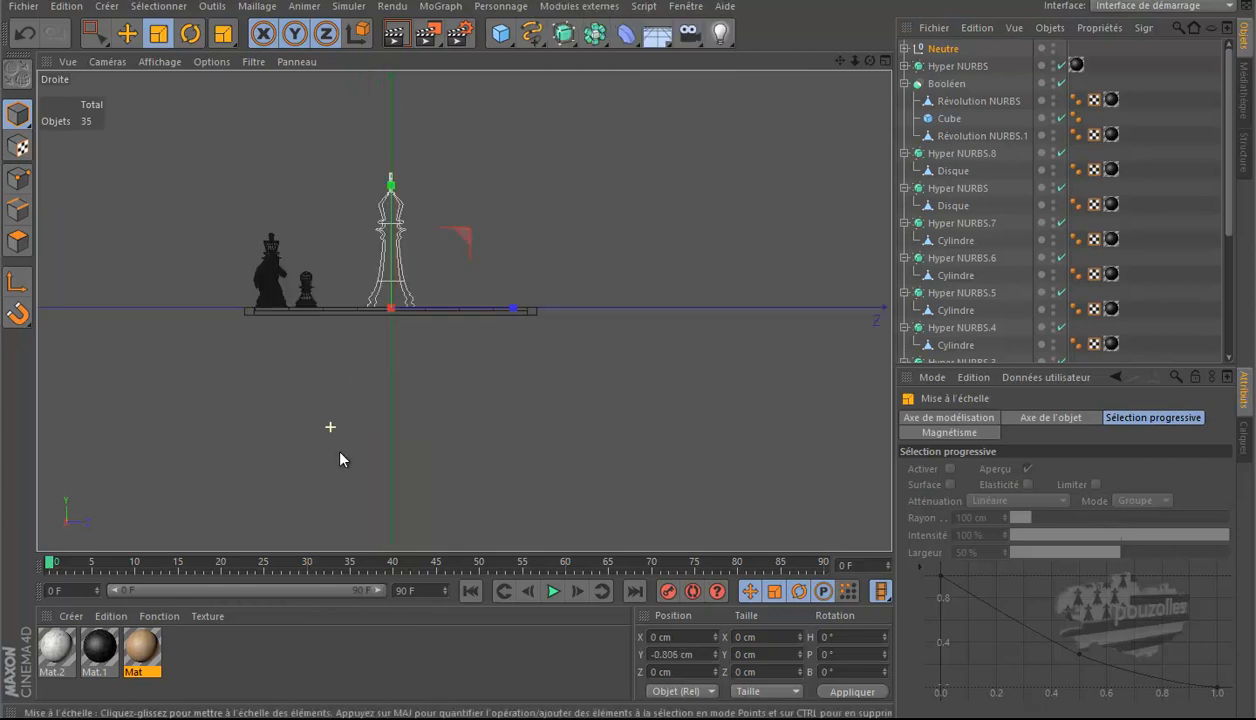
Step: Scale the king group uniformly to about 65 % to bring it closer to the other pieces' size
scroll(310, 264, up, 4)
scroll(266, 460, up, 3)
drag(797, 198, 626, 328)
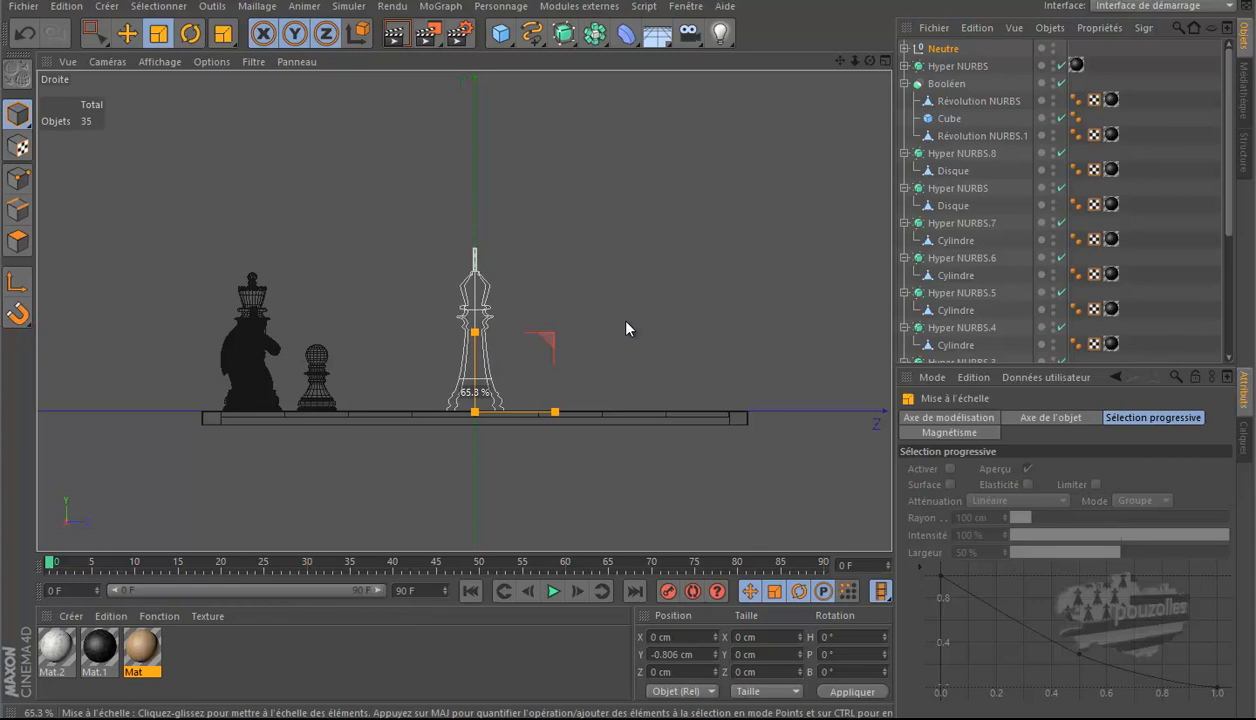
Step: Widen the first bishop in the X and Z plane to about 43.6 by 43.8 cm
middle_click(384, 492)
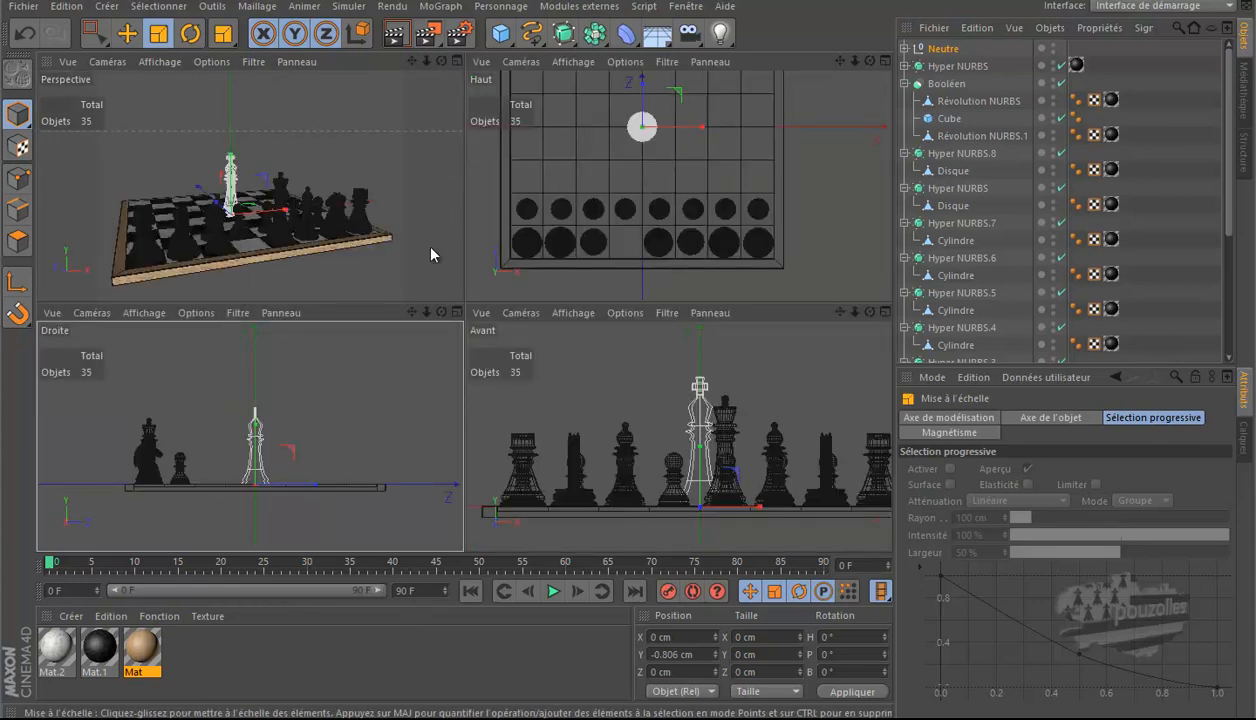
middle_click(561, 191)
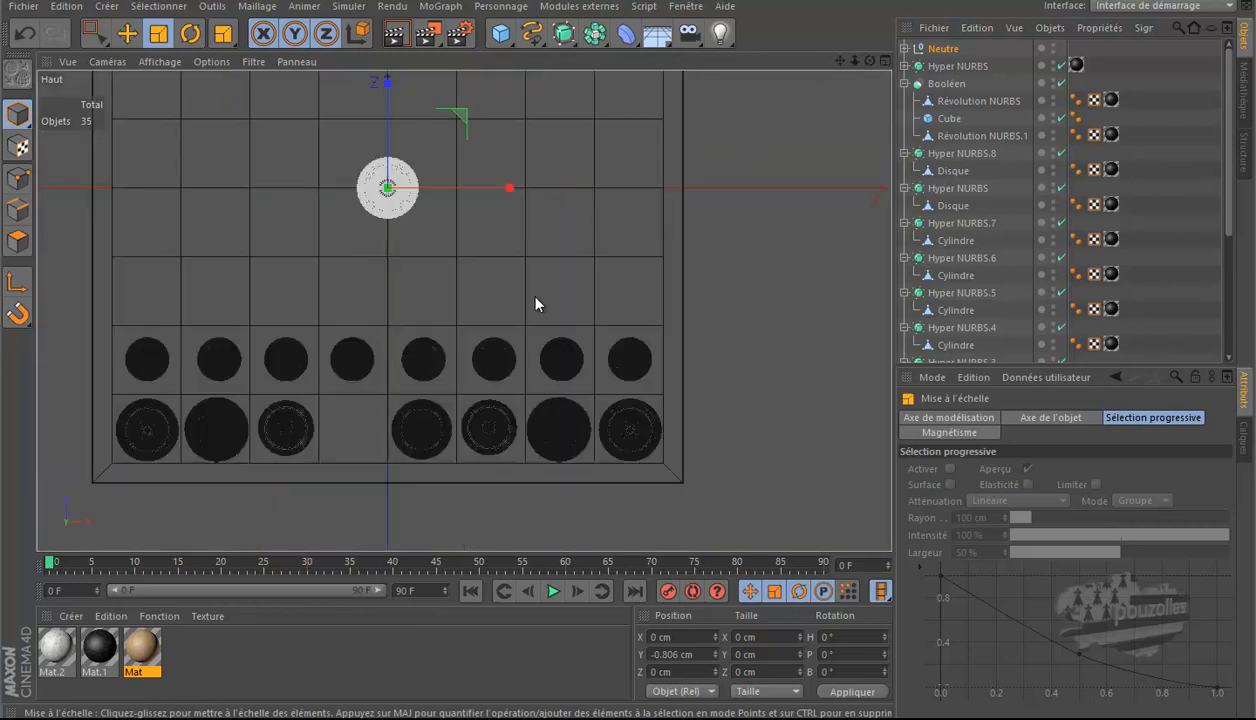
click(292, 432)
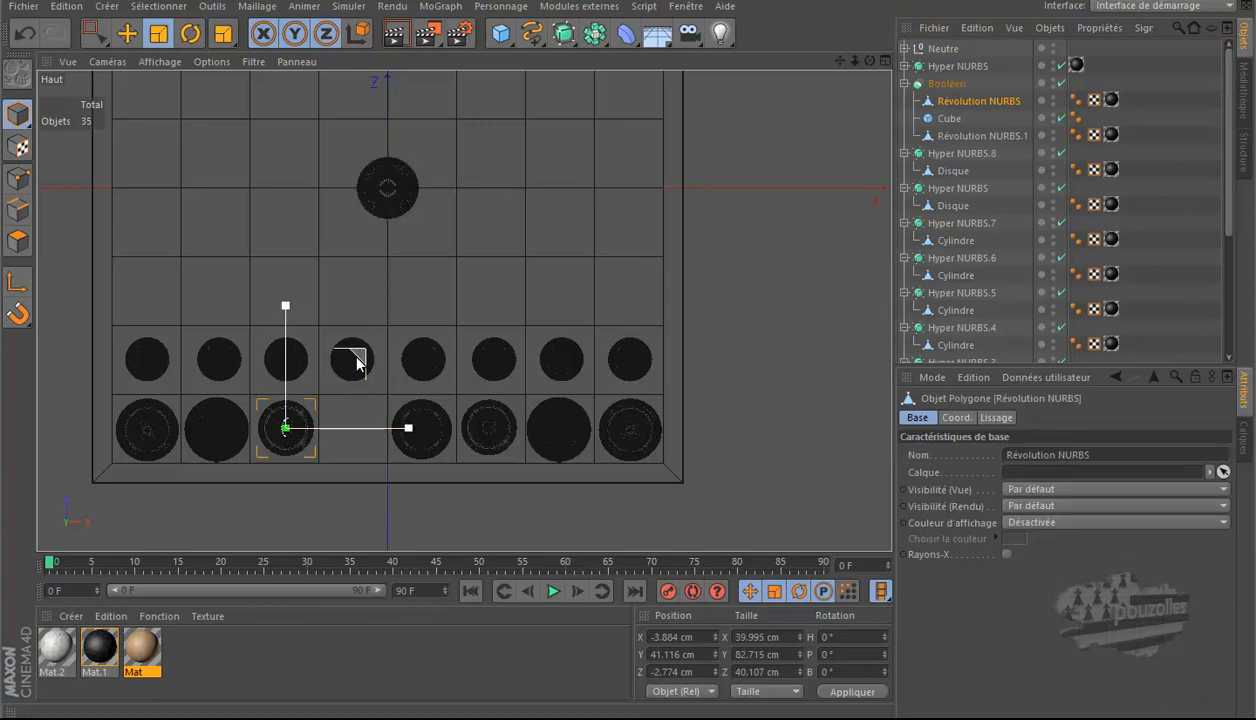
mouse_move(365, 354)
mouse_down()
mouse_move(378, 356)
mouse_move(368, 342)
mouse_move(408, 343)
mouse_move(370, 354)
mouse_up()
Step: Delete the second bishop and replace it with a copy of the widened bishop moved along X to the same square
click(485, 437)
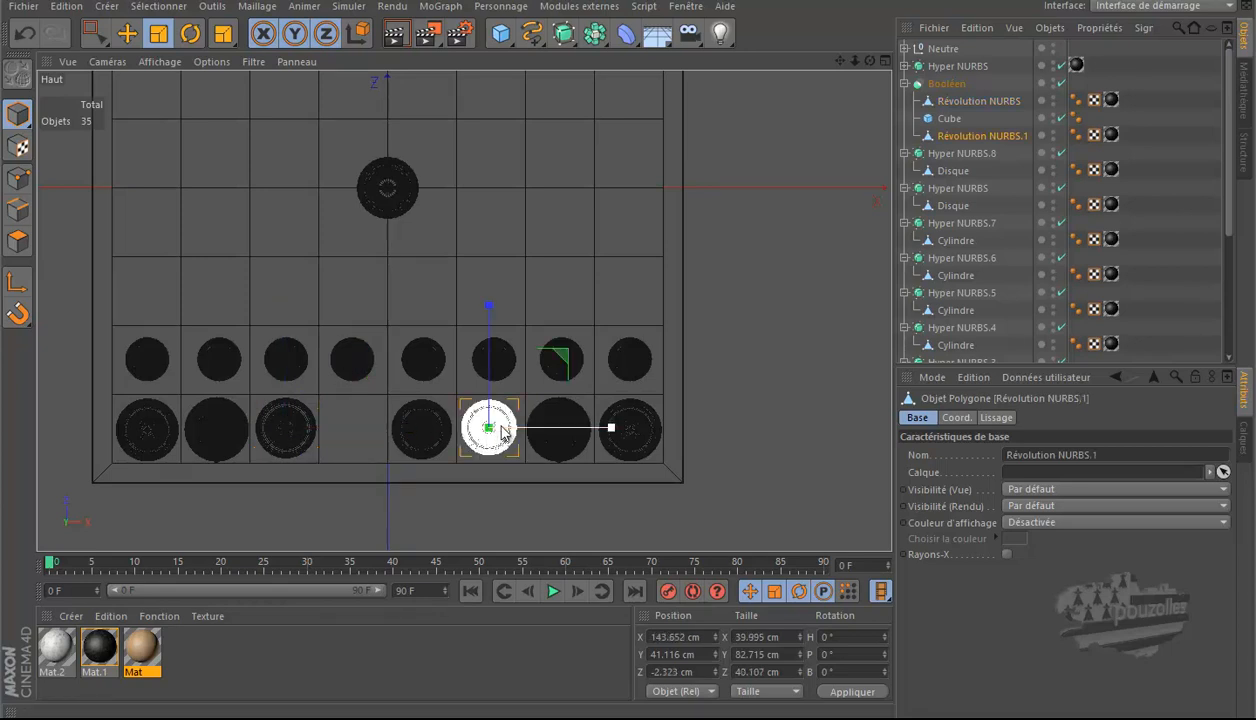
key(Delete)
click(279, 444)
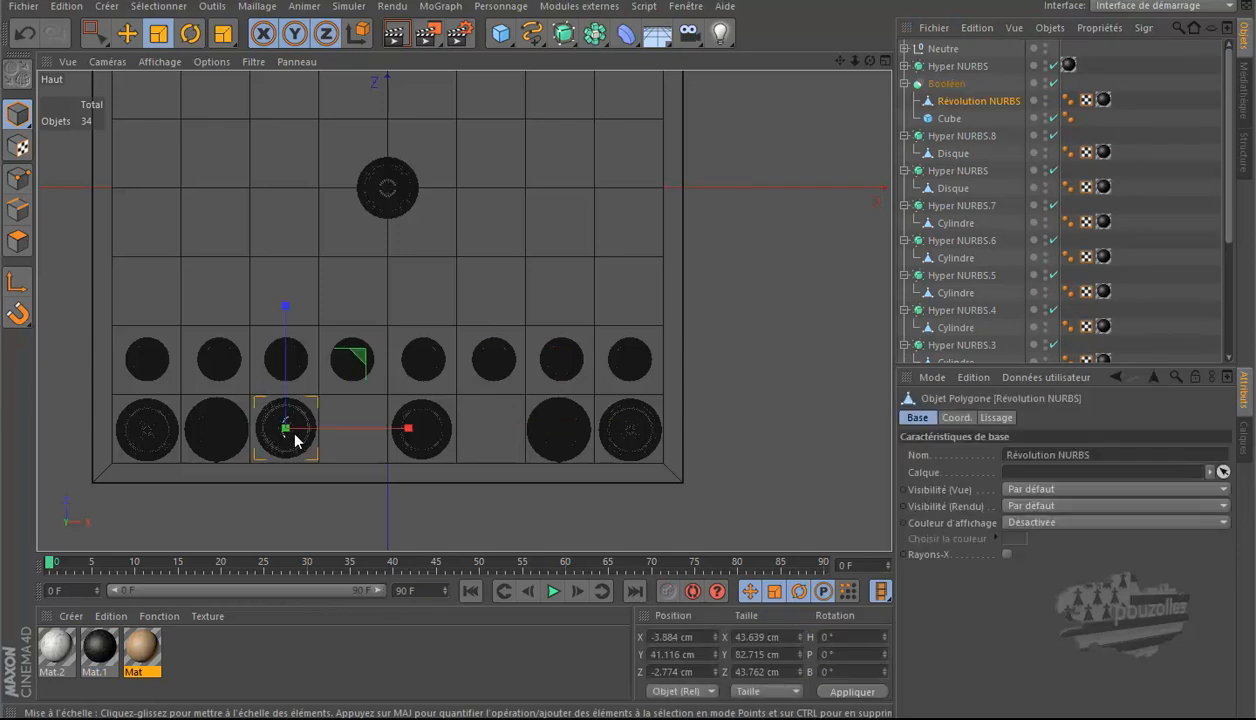
click(127, 33)
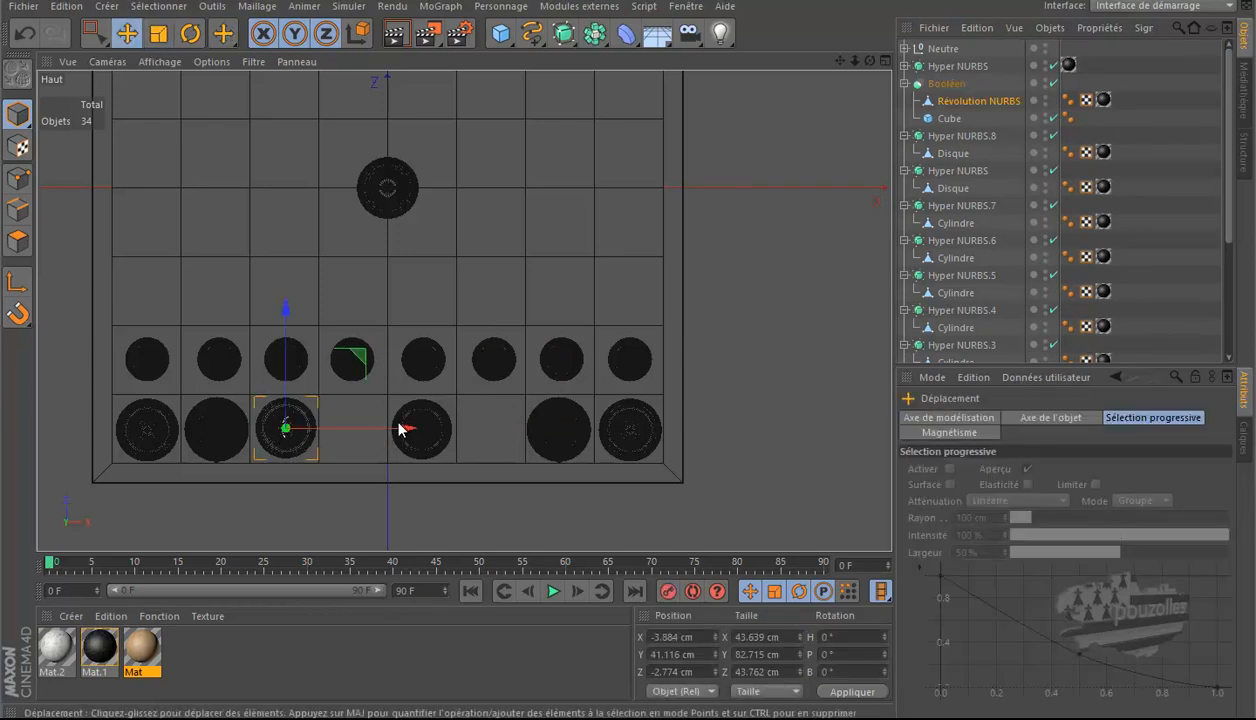
ctrl+drag(450, 433, 615, 428)
Step: Scale both knights down slightly so they fit their squares, the second to about 46.5 by 69.5 by 44.7 cm
click(220, 430)
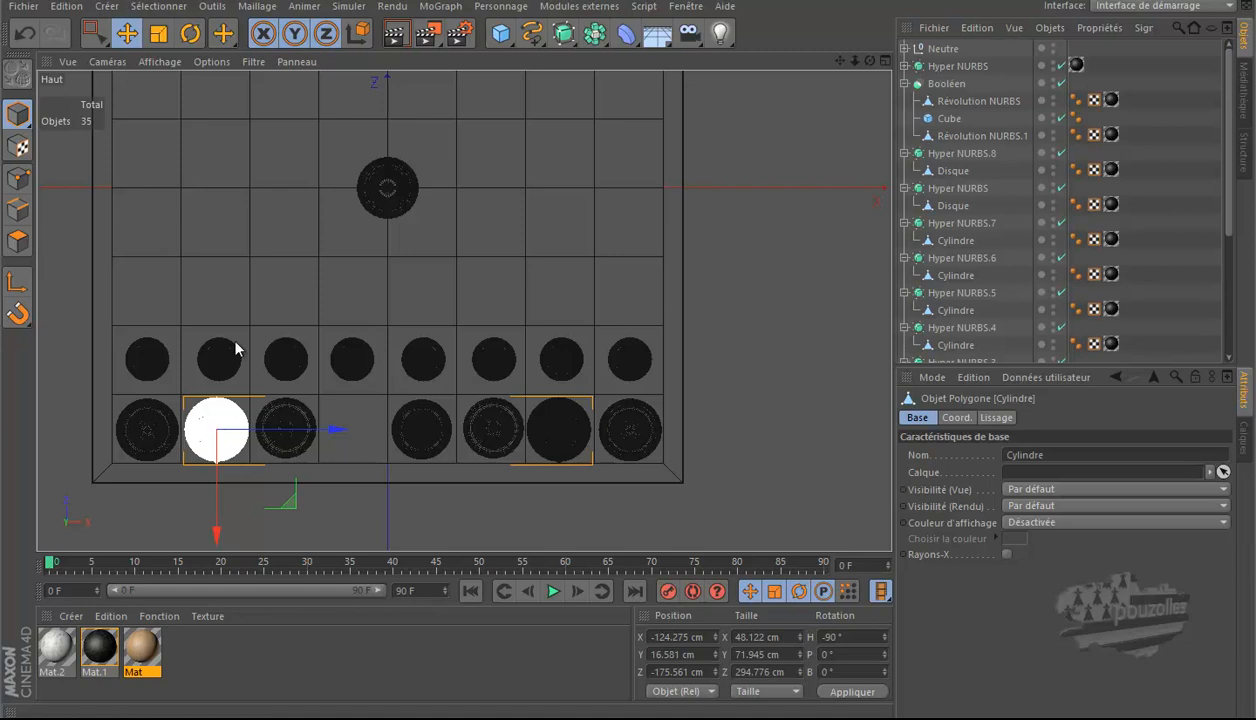
click(158, 33)
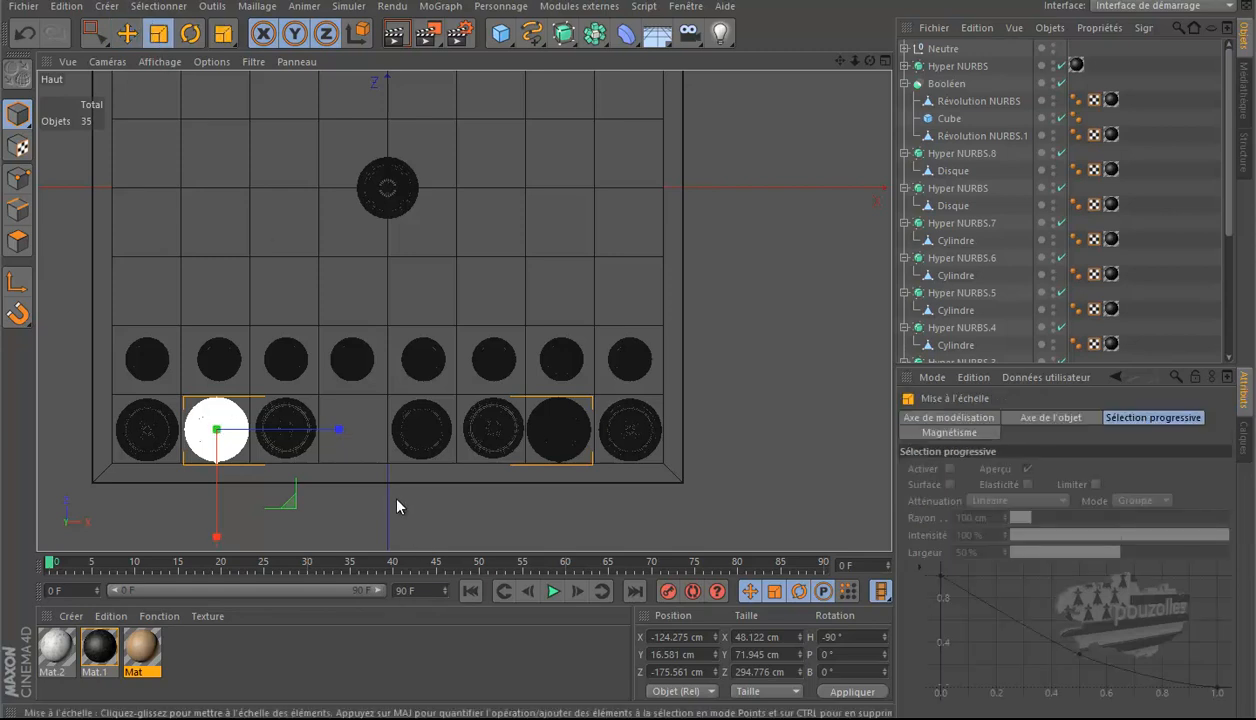
drag(390, 507, 359, 516)
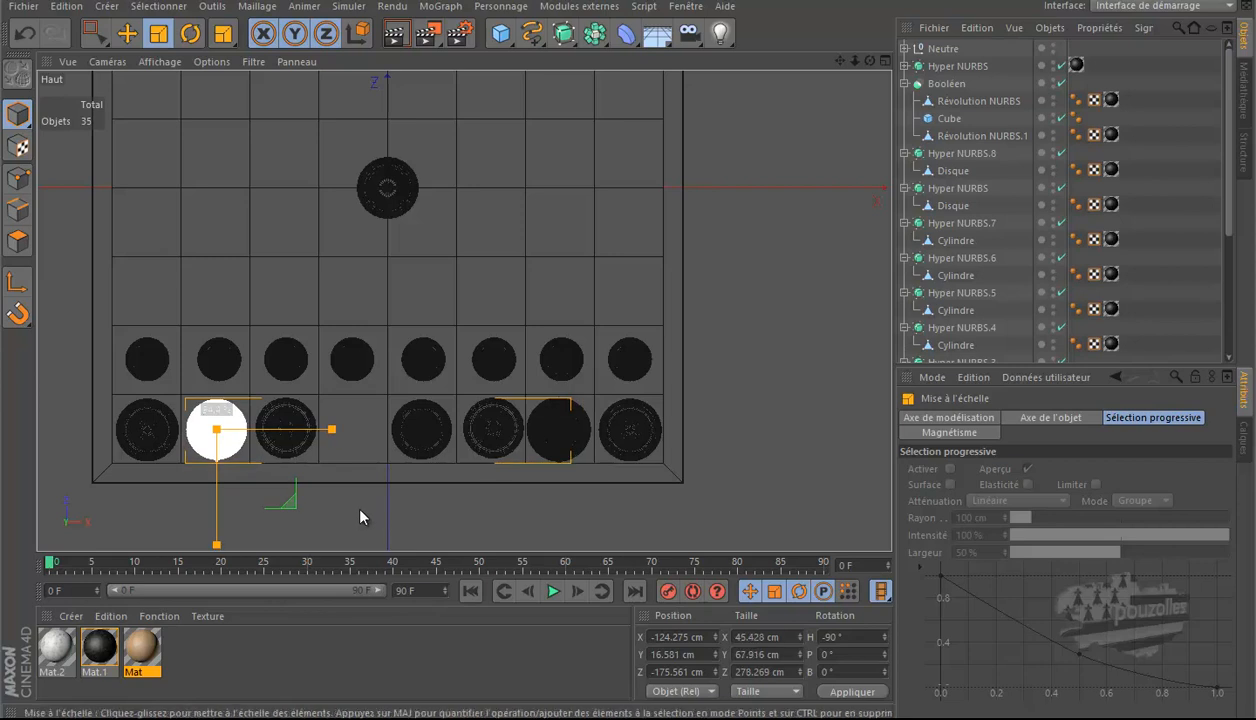
click(568, 434)
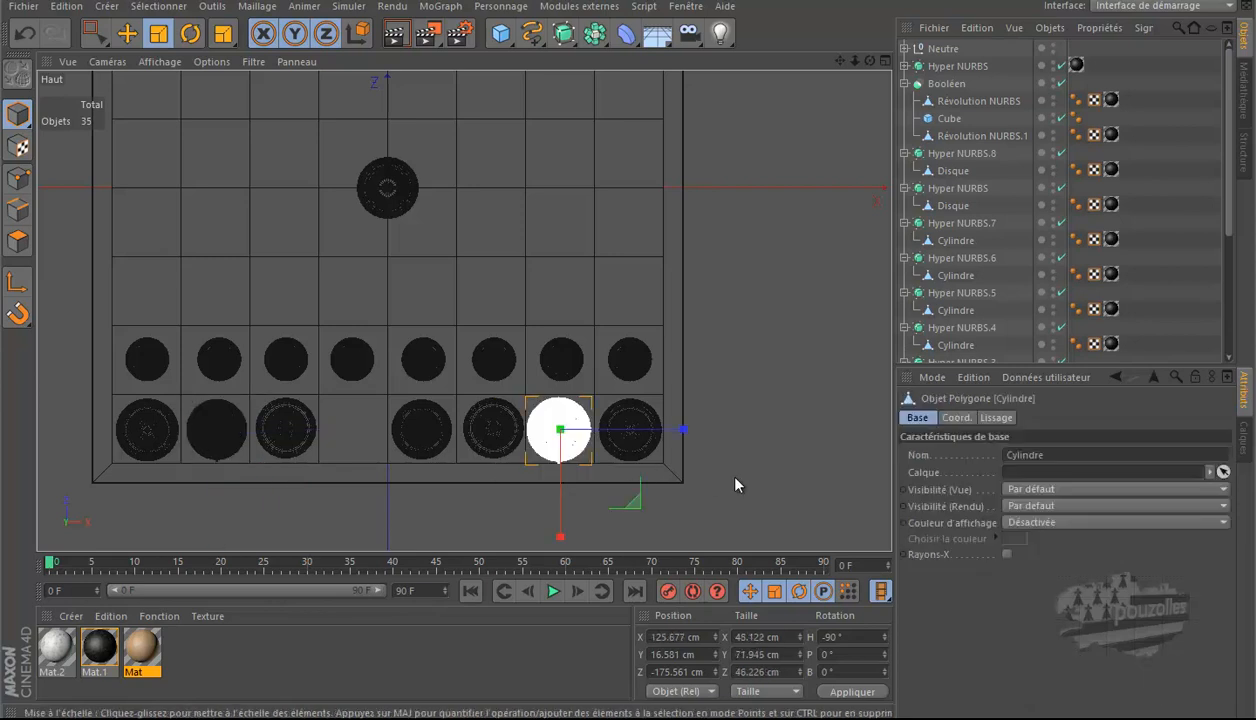
drag(728, 493, 710, 485)
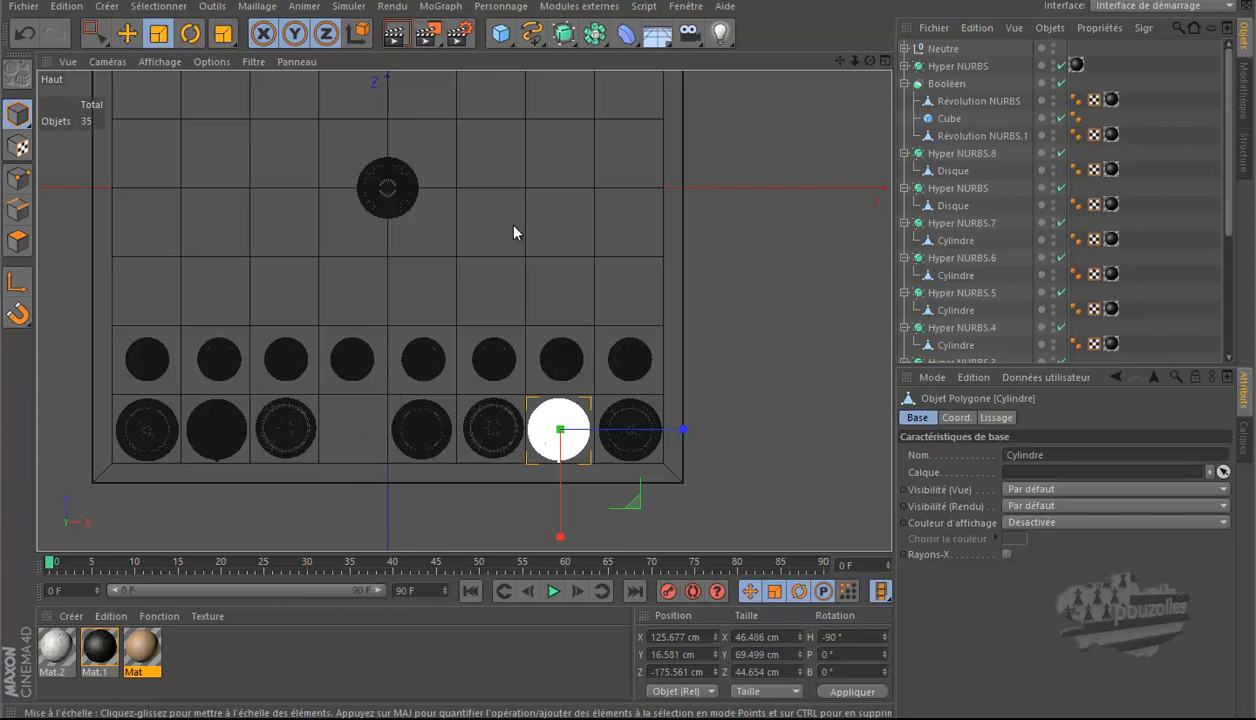
click(377, 186)
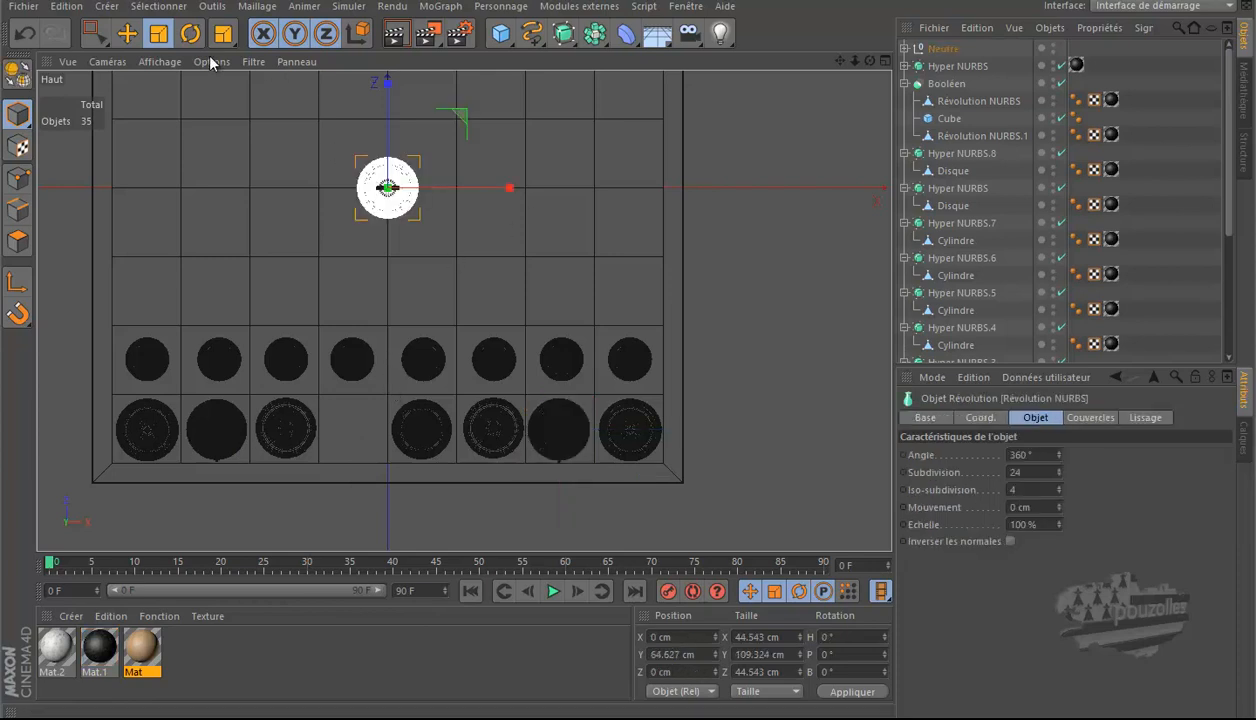
click(128, 34)
drag(446, 145, 423, 360)
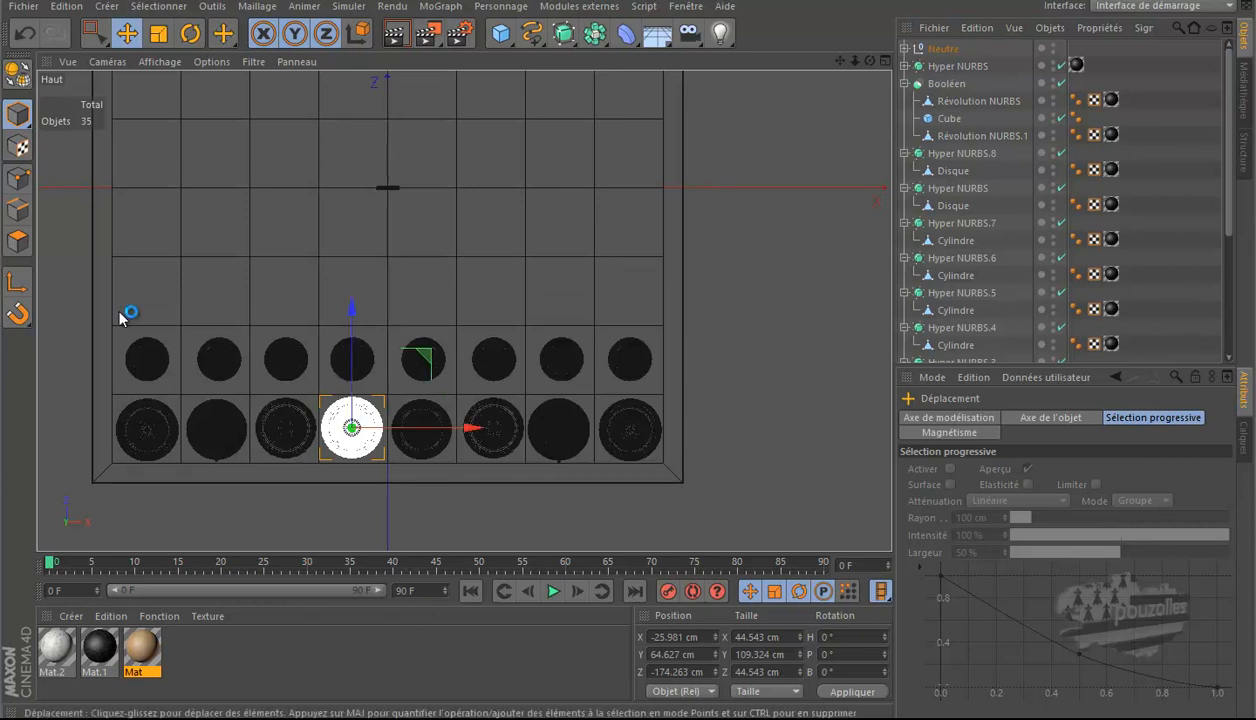
click(26, 35)
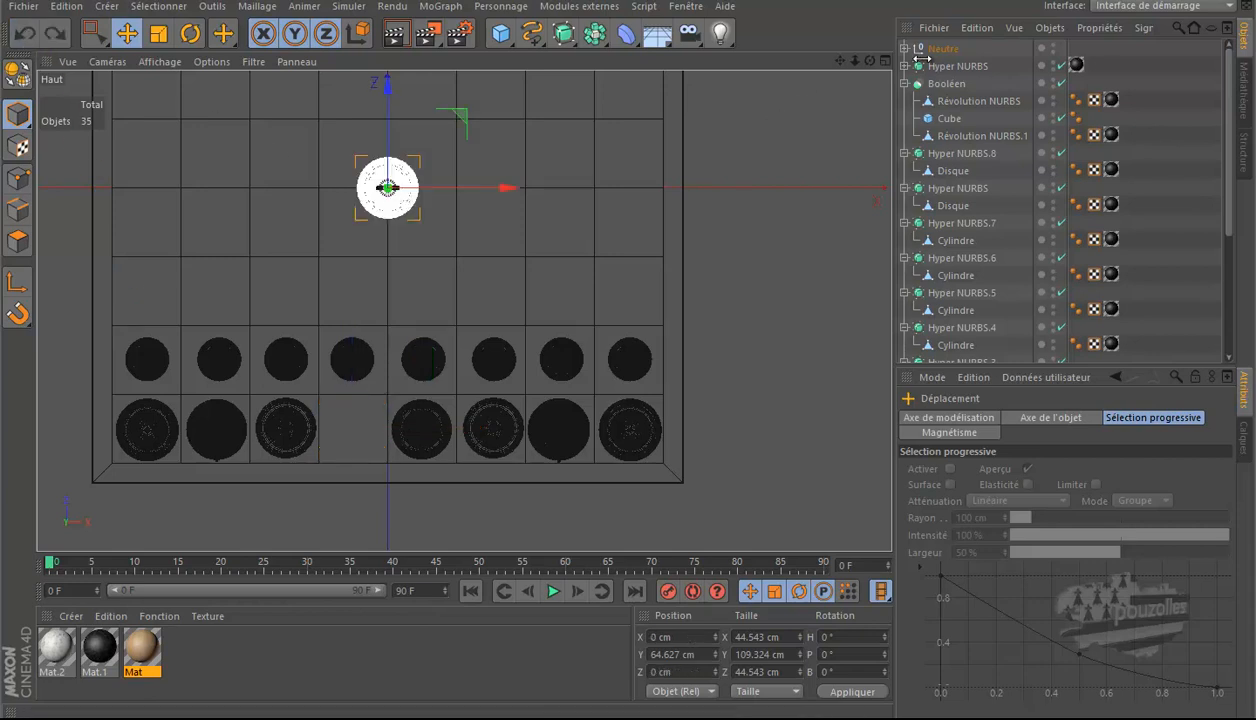
Step: Move the king's null group onto the empty back-row square, at about X -24.1 cm and Z -175.5 cm
click(953, 55)
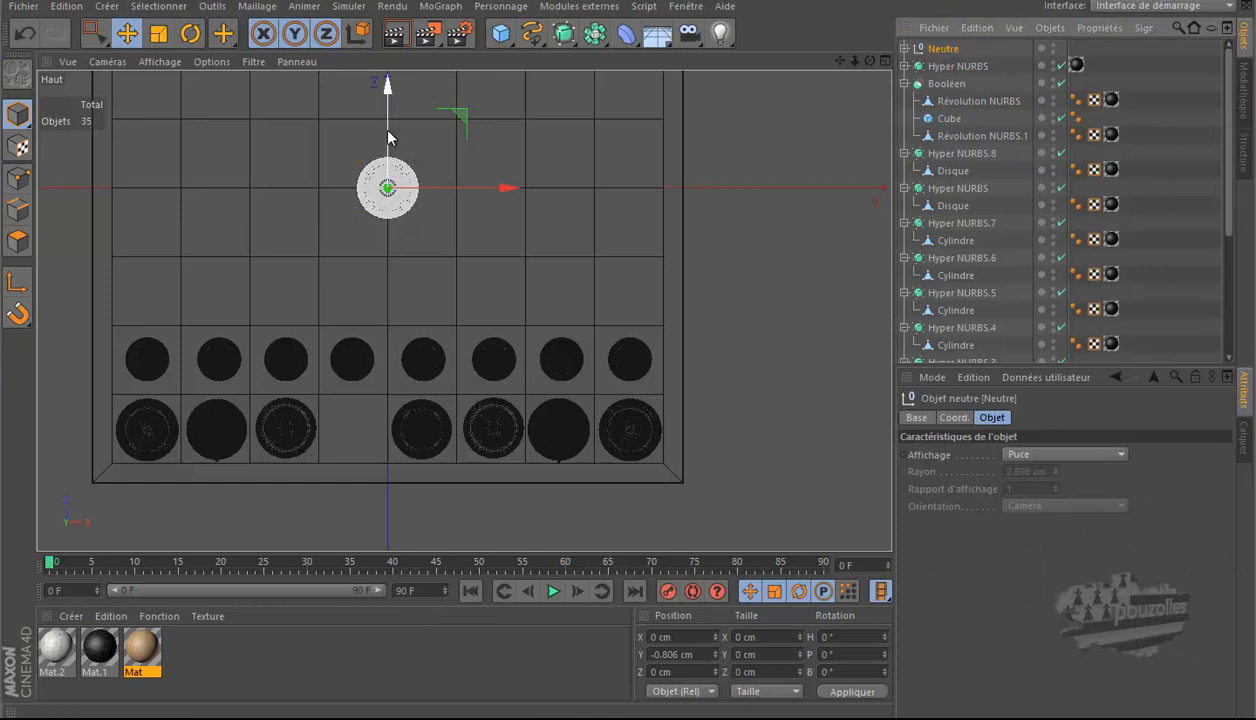
drag(386, 150, 363, 343)
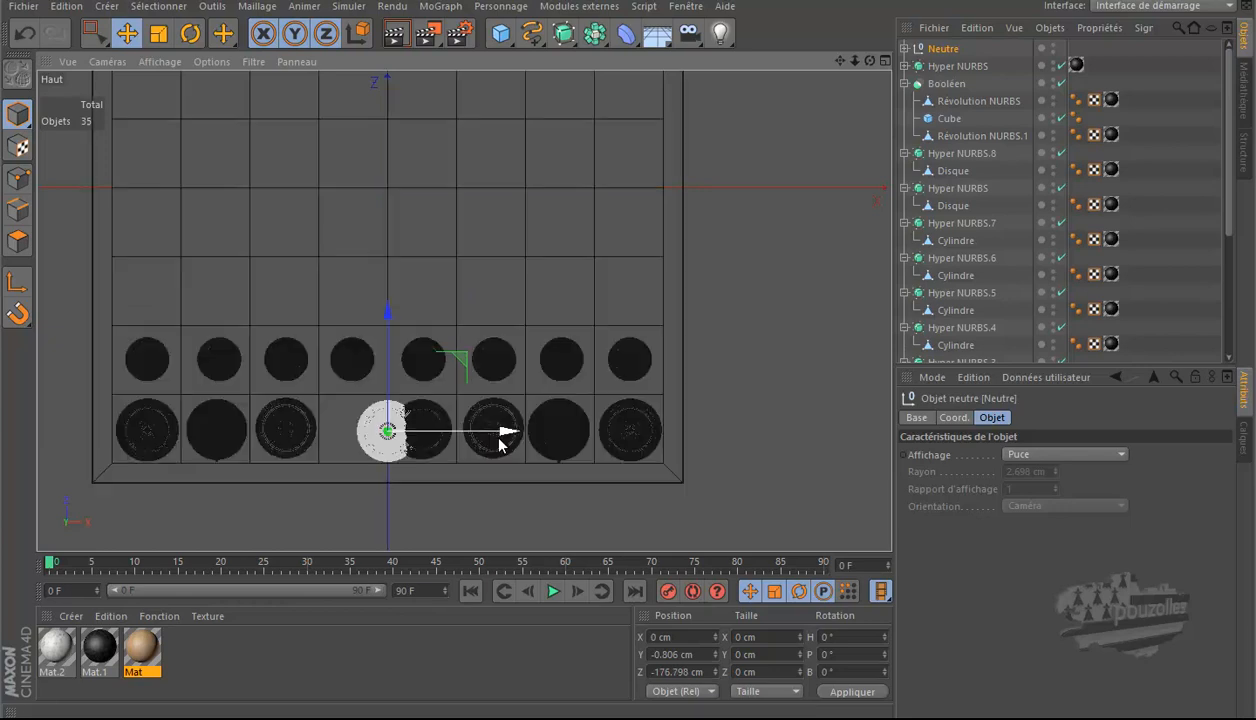
drag(508, 437, 471, 433)
drag(353, 335, 353, 331)
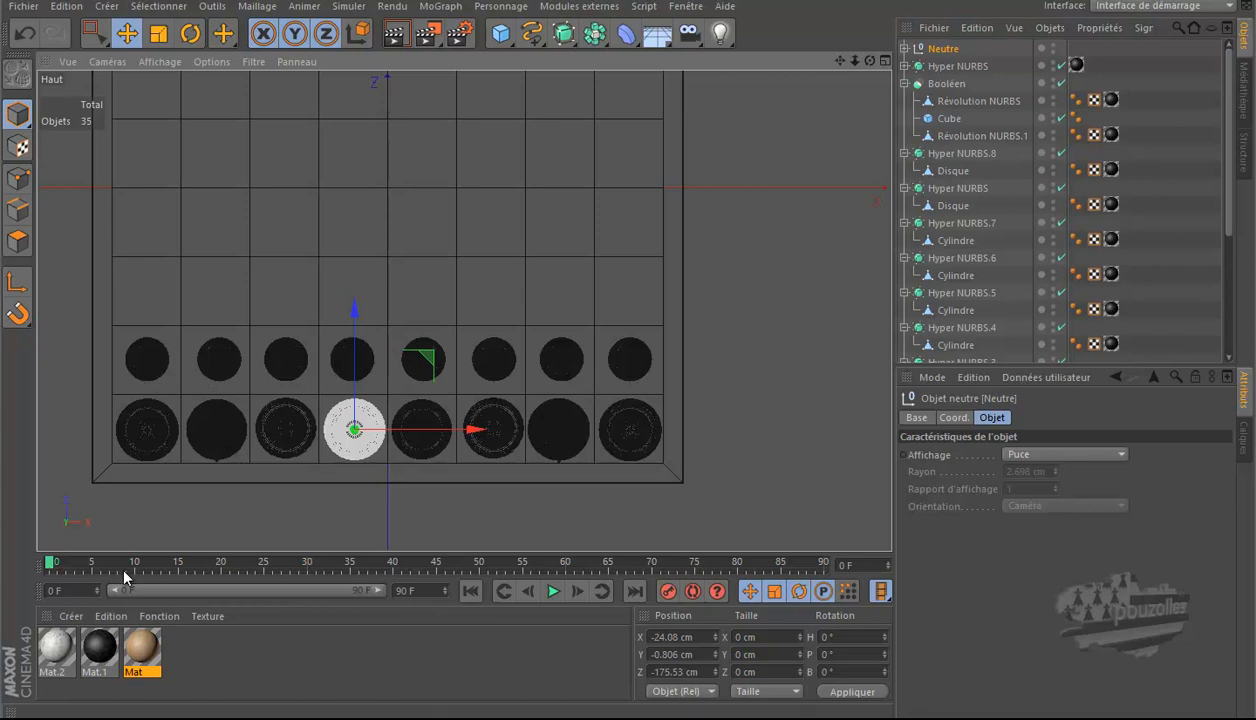
Step: Apply the black Mat.1 material to the king and set its texture projection to Cubique
drag(100, 655, 373, 448)
click(1120, 489)
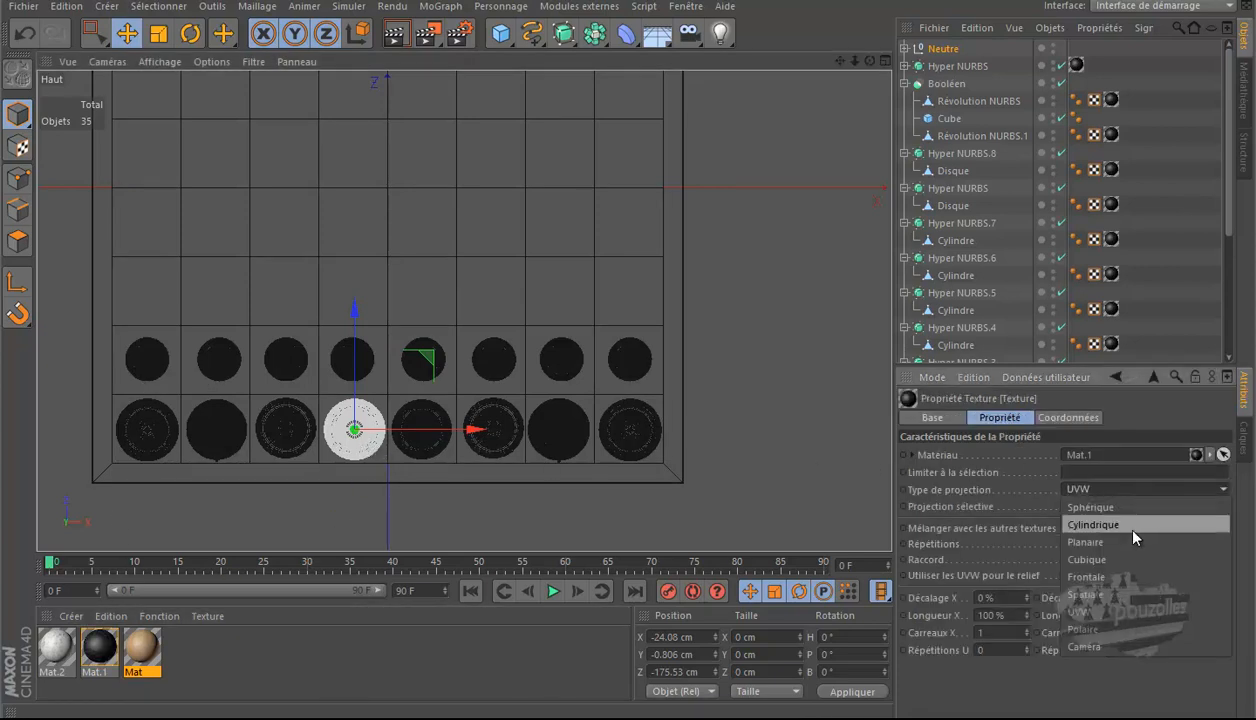
click(1127, 556)
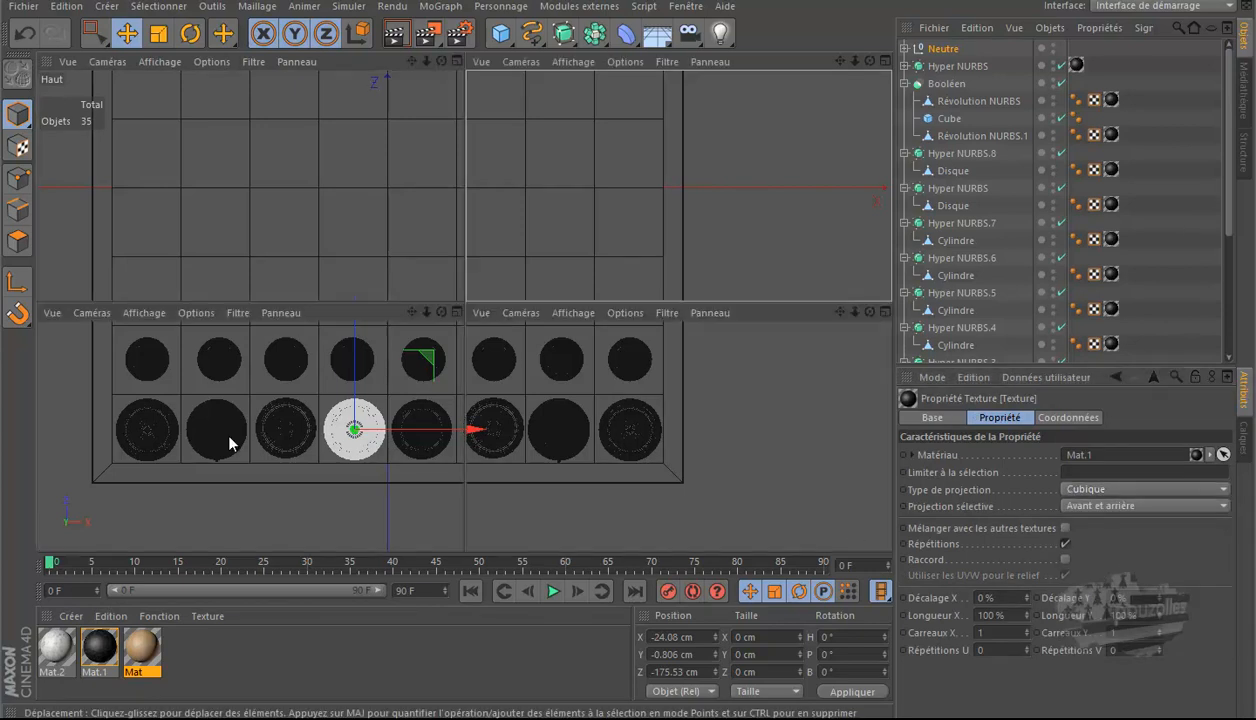
Step: Render the perspective view from the board's corner to check the king among the black pieces
middle_click(230, 440)
middle_click(417, 232)
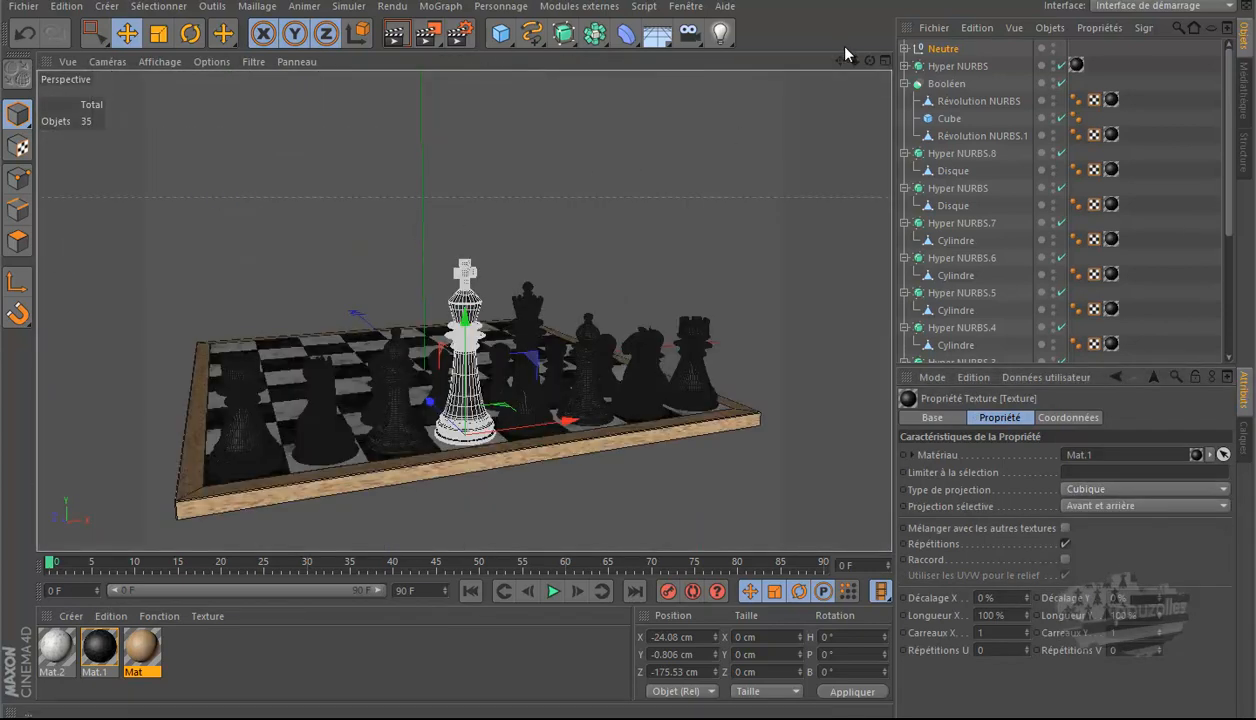
drag(870, 61, 628, 349)
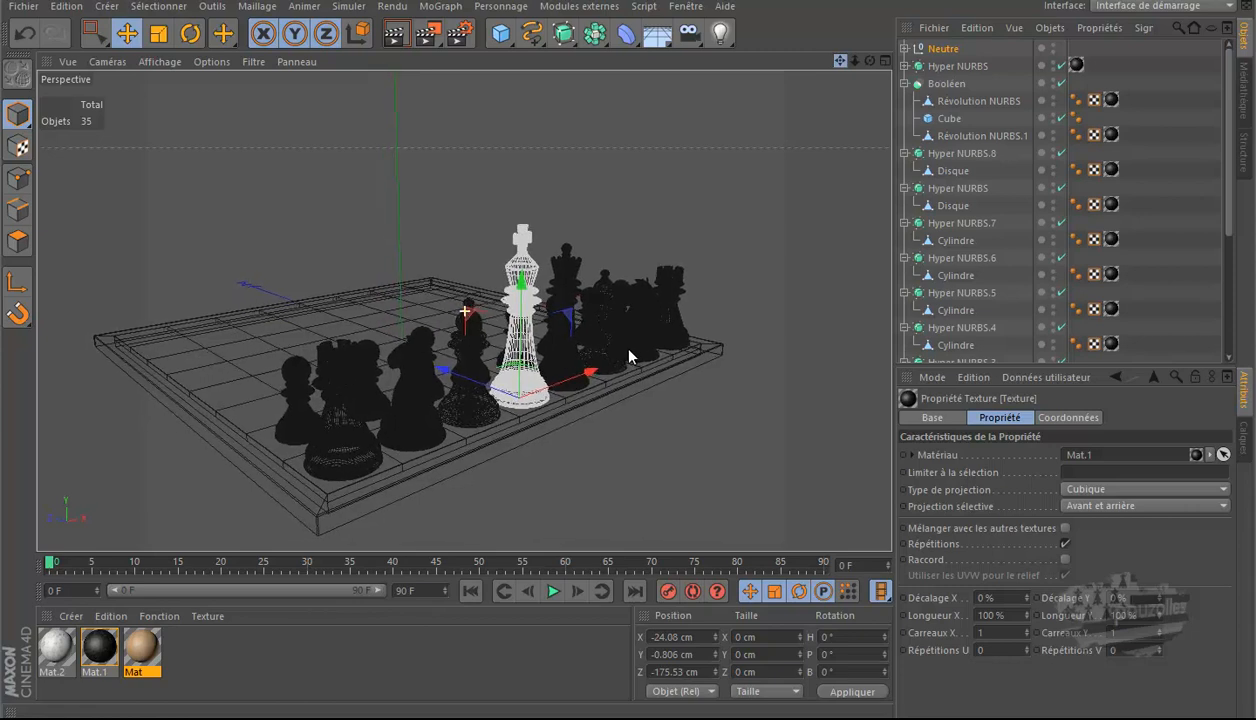
click(391, 38)
click(391, 38)
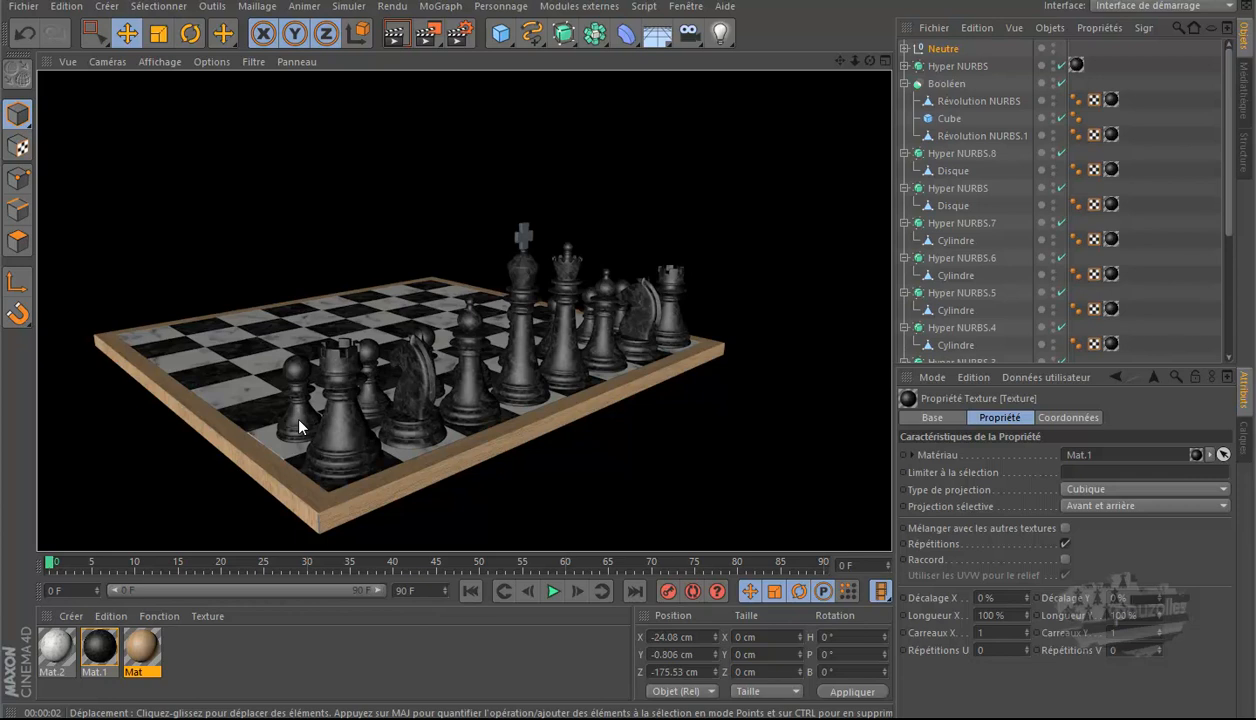
Step: Inspect the Mat.1 texture settings of the pawn under Hyper NURBS.1 and render the perspective view again
click(378, 405)
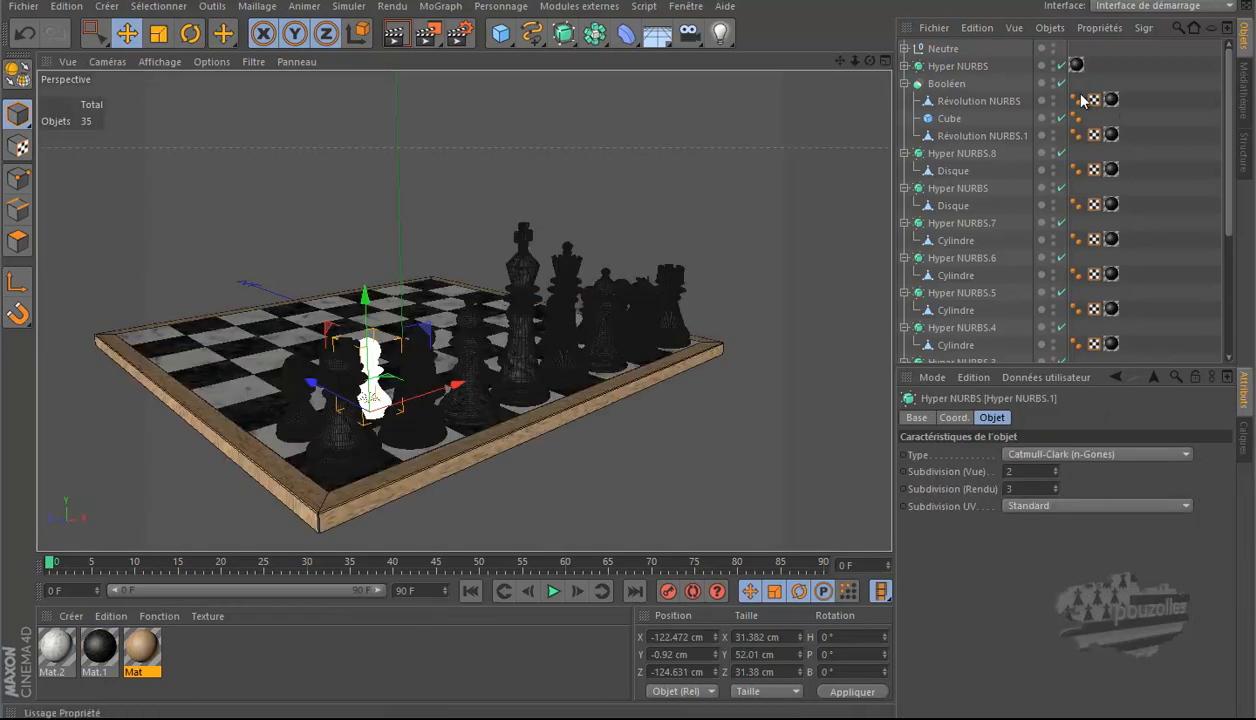
scroll(965, 230, down, 5)
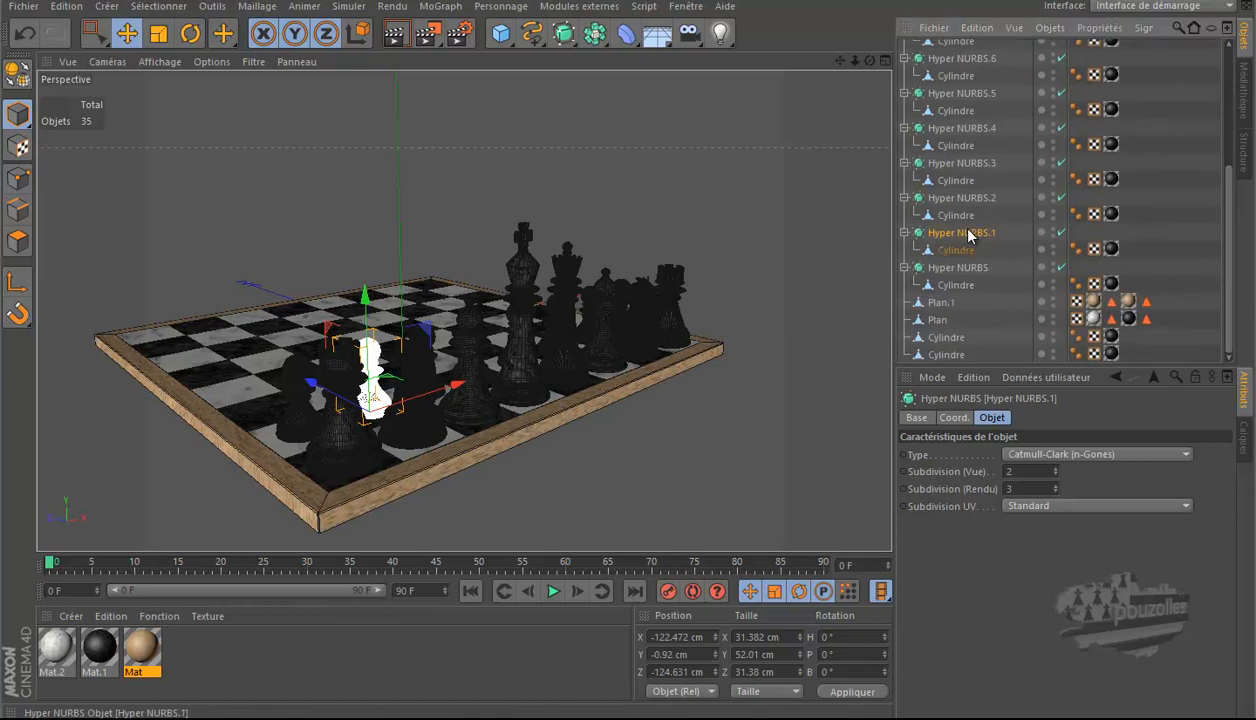
click(1112, 248)
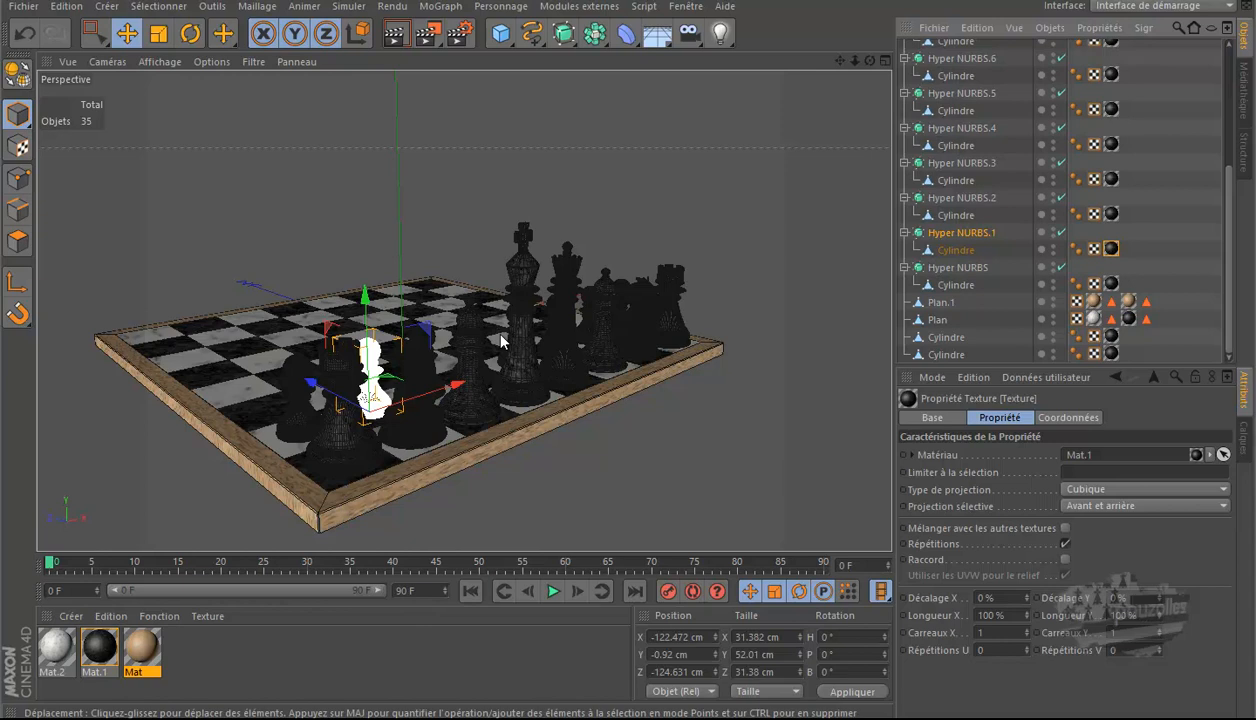
click(394, 35)
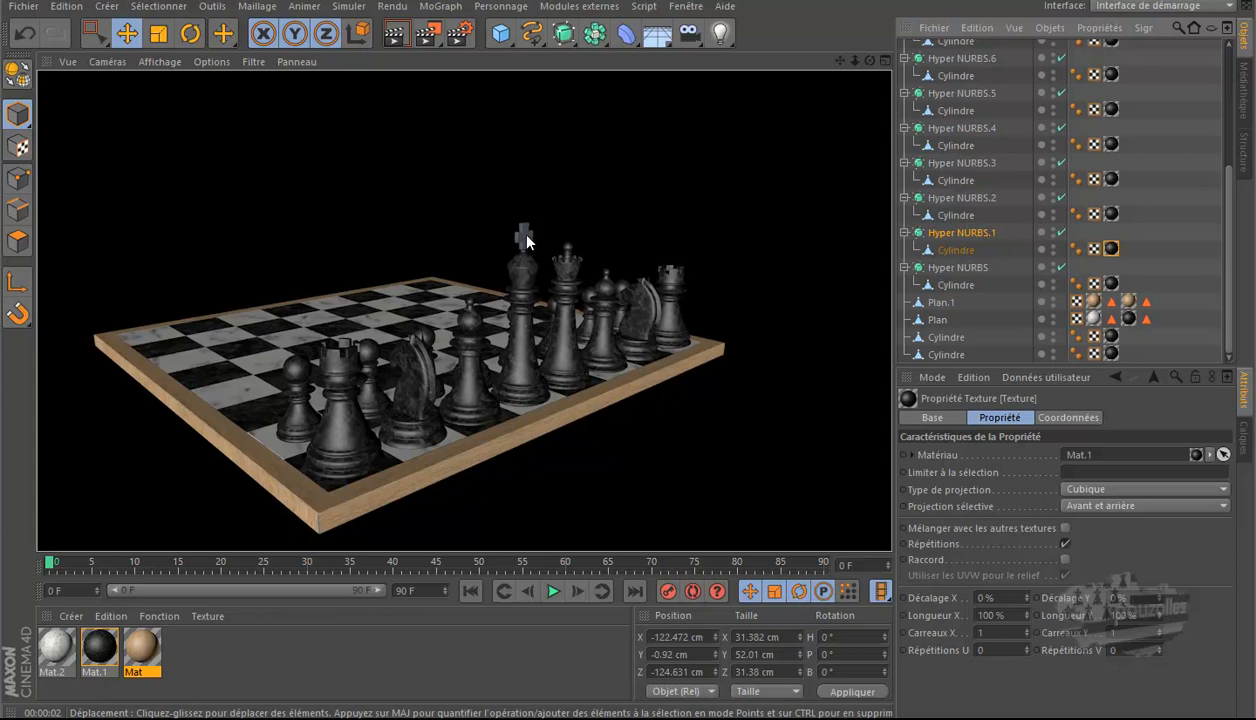
Step: Check the object hierarchy for the king's untextured cross by inspecting the Booléen group and the Révolution NURBS under Hyper NURBS
scroll(947, 178, up, 5)
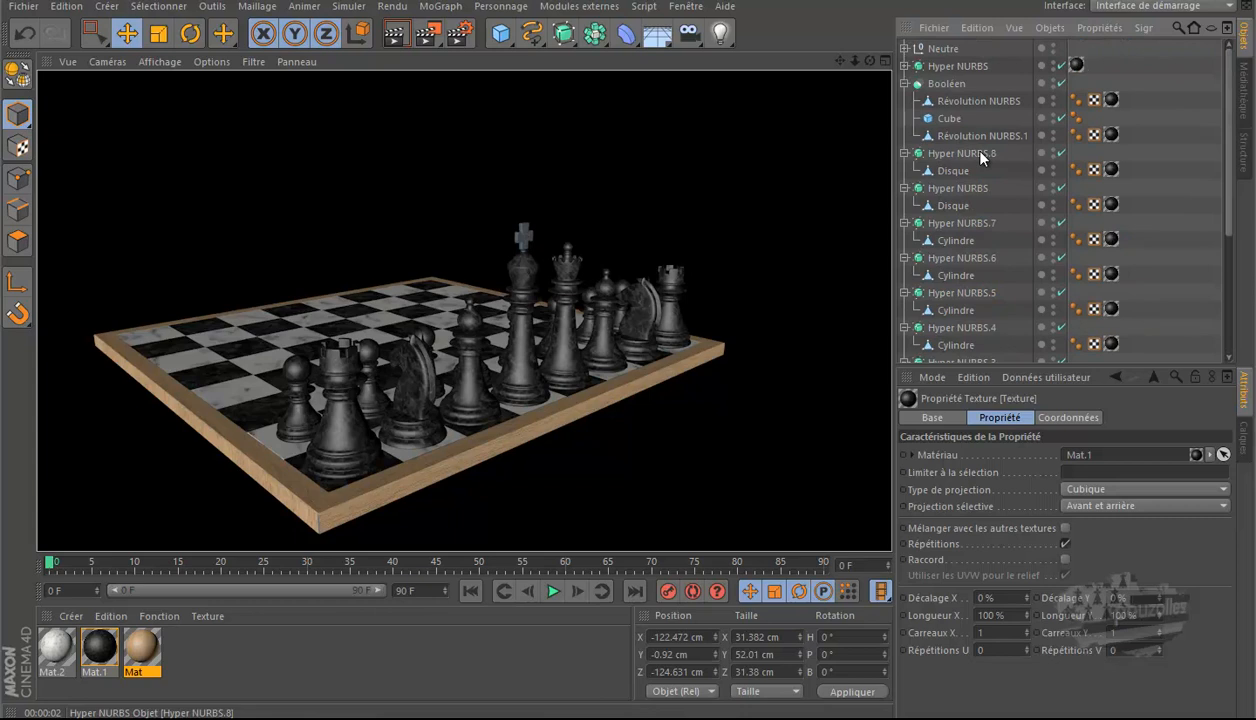
click(904, 66)
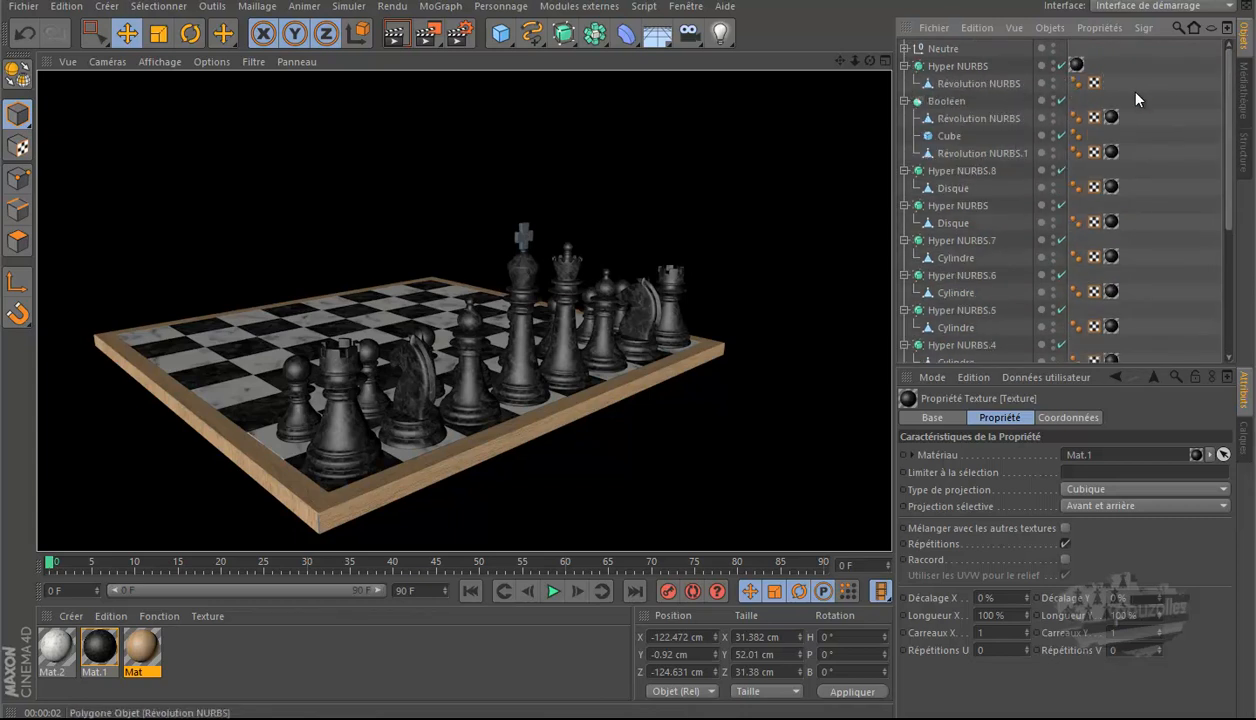
click(904, 101)
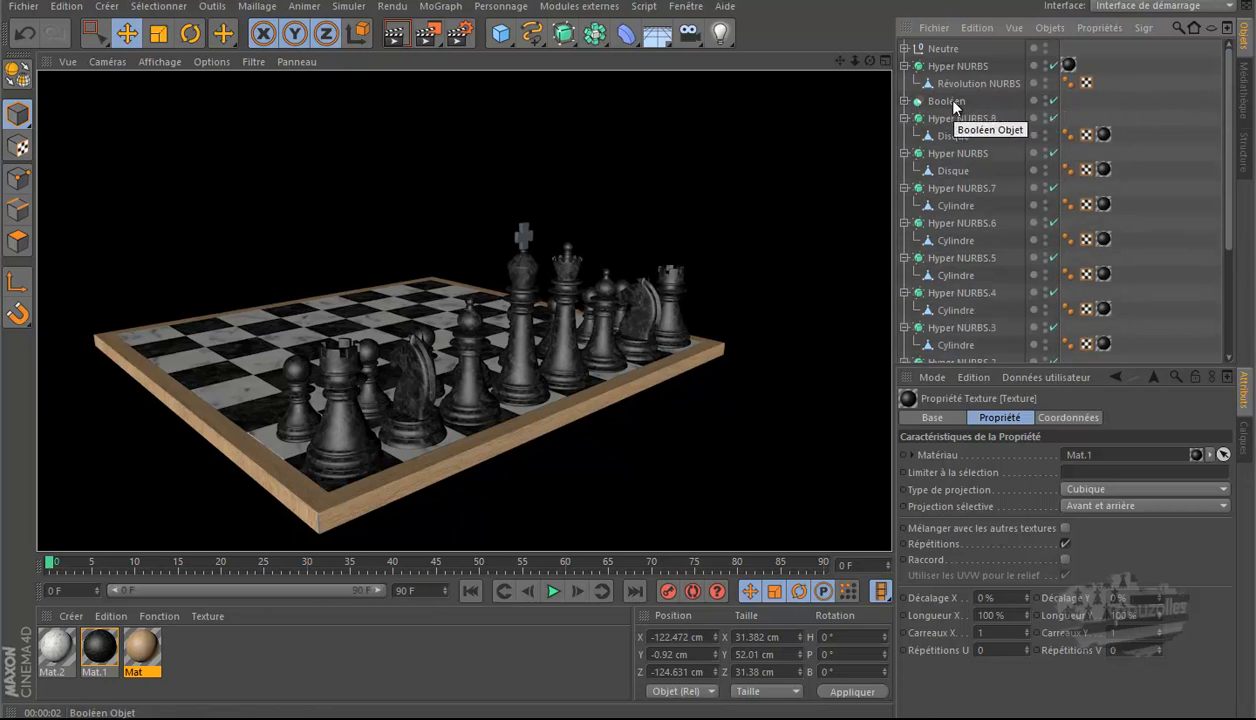
click(950, 102)
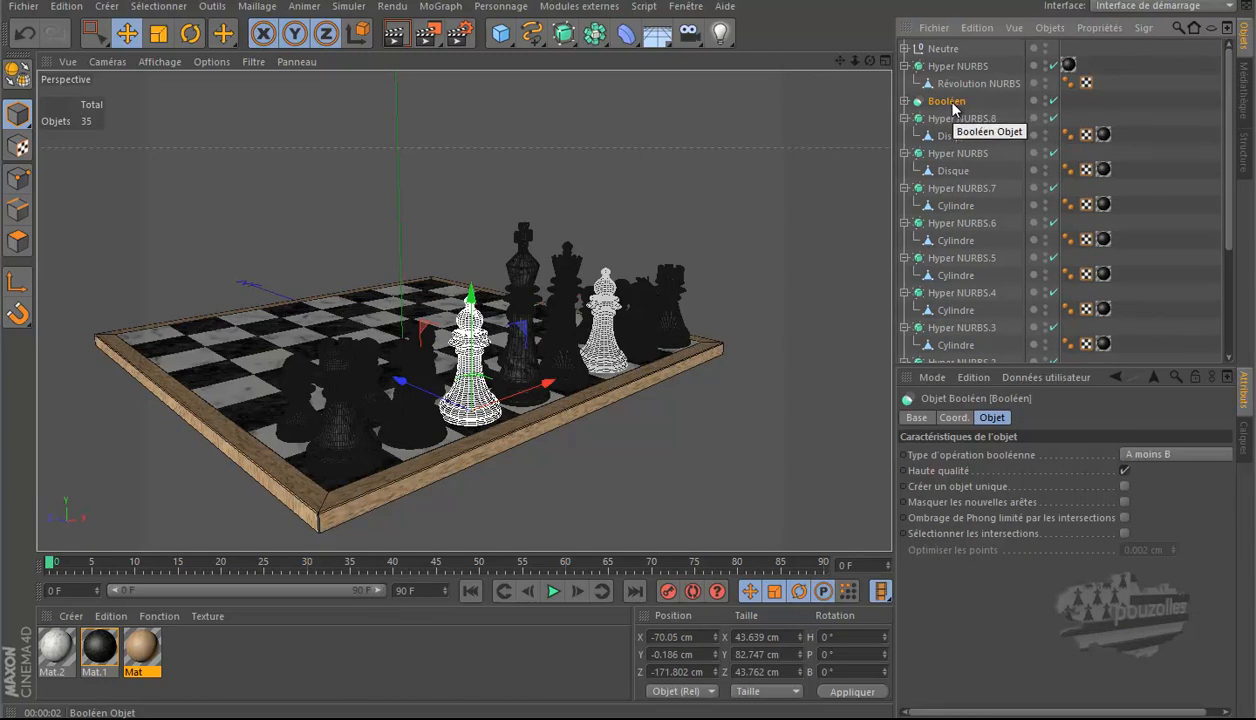
click(905, 102)
click(905, 102)
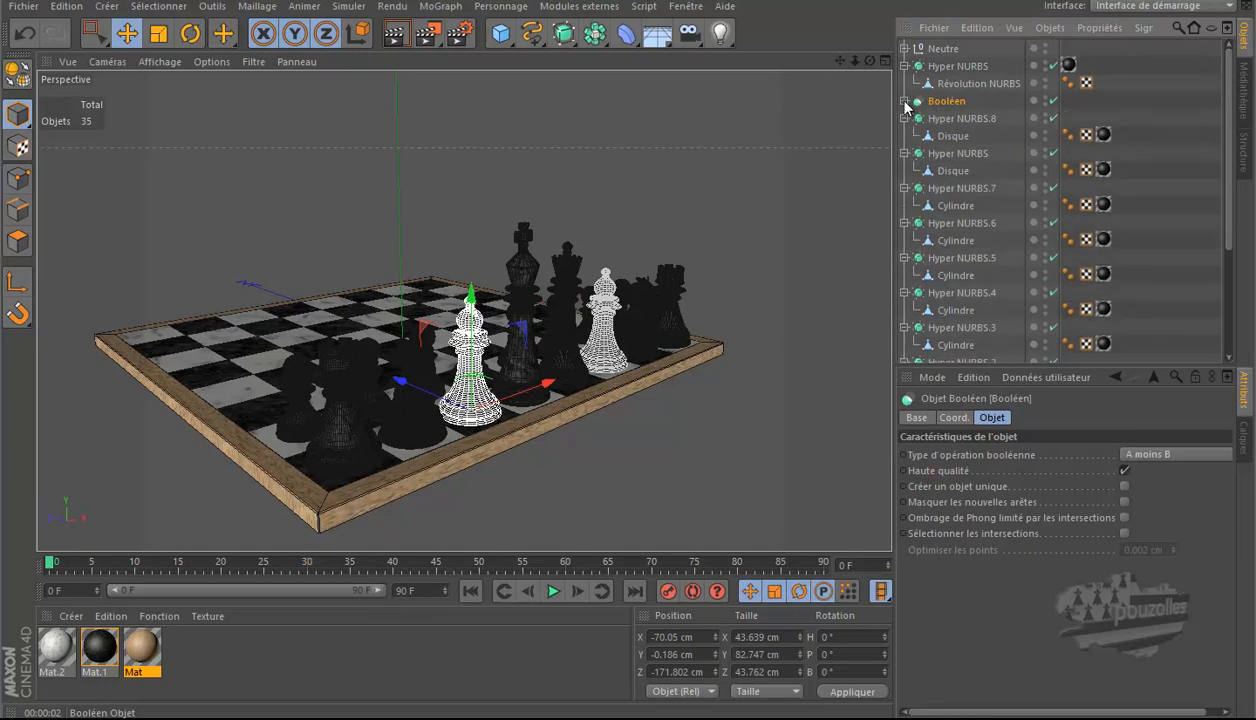
click(970, 85)
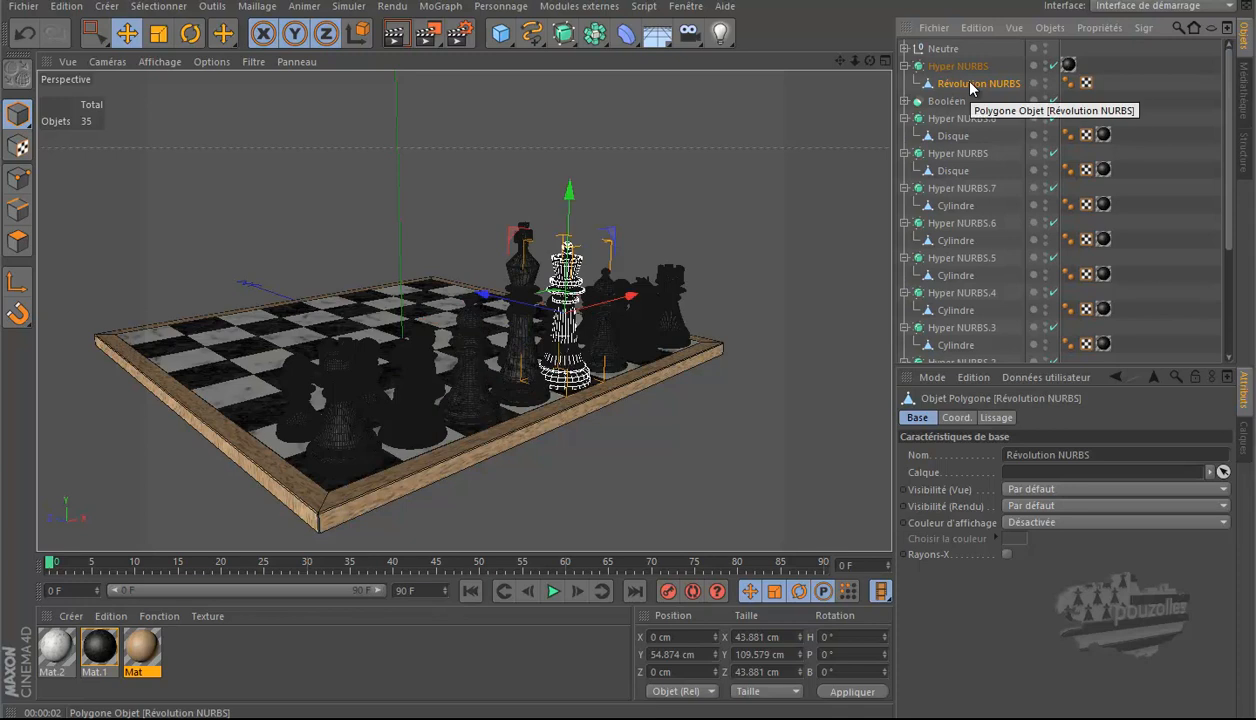
click(905, 66)
Step: Move the king's Mat.1 texture tag from Révolution NURBS to the parent Neutre null to cover the cross, and render the perspective view
click(906, 48)
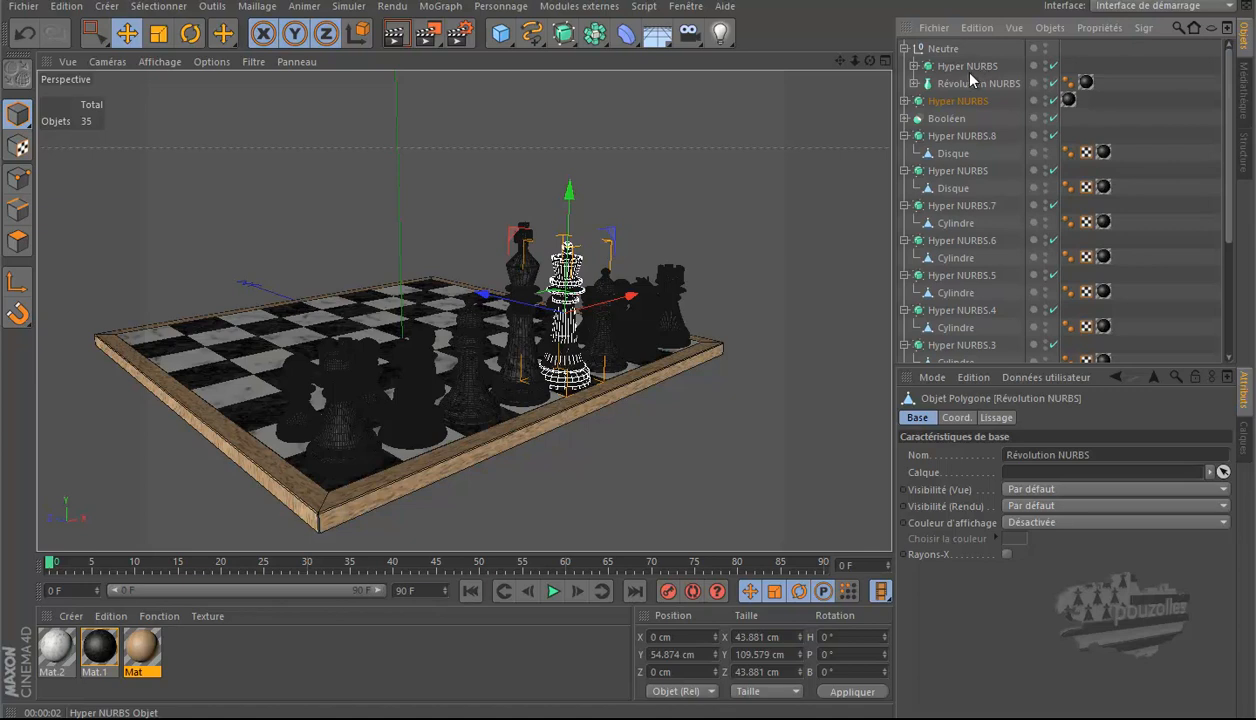
click(914, 84)
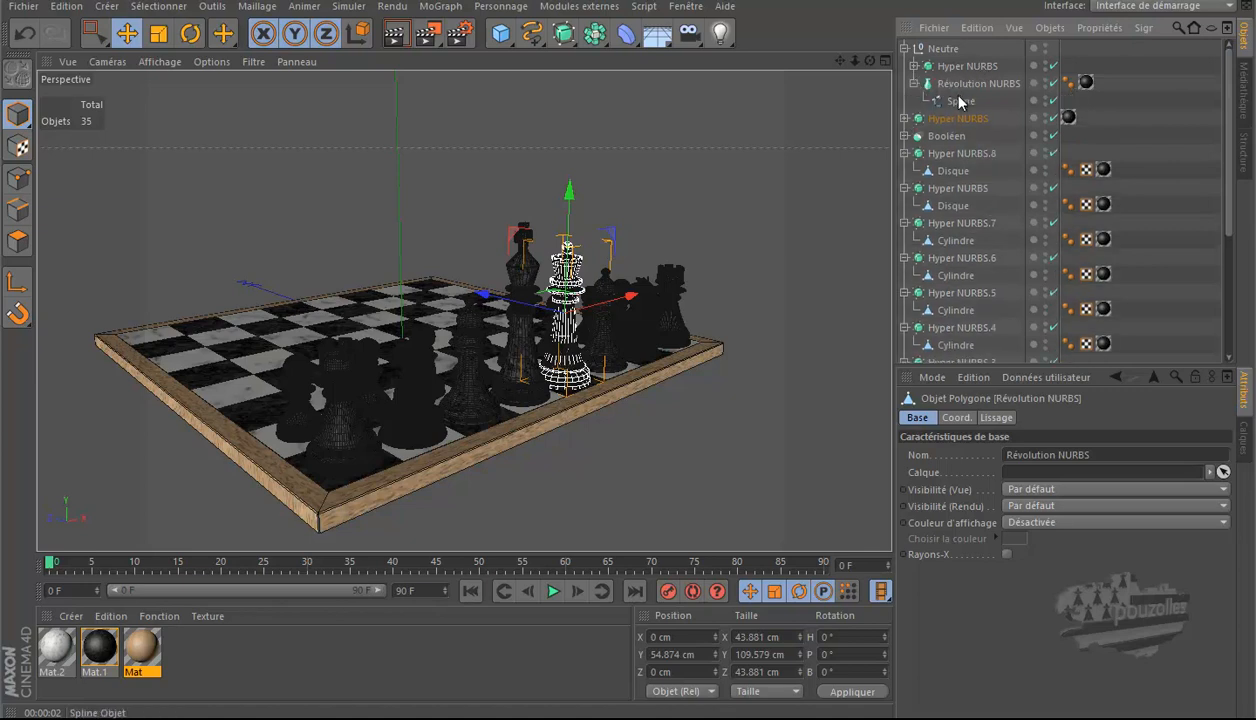
click(913, 66)
click(958, 84)
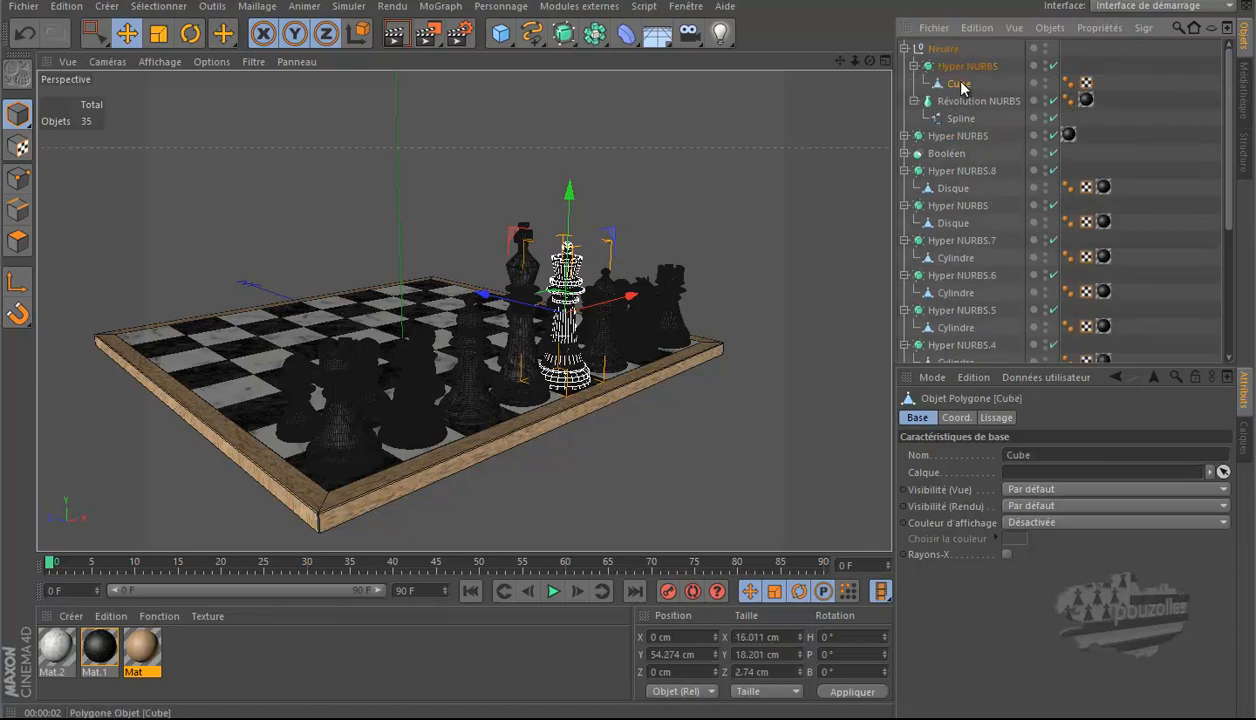
drag(1086, 100, 1070, 48)
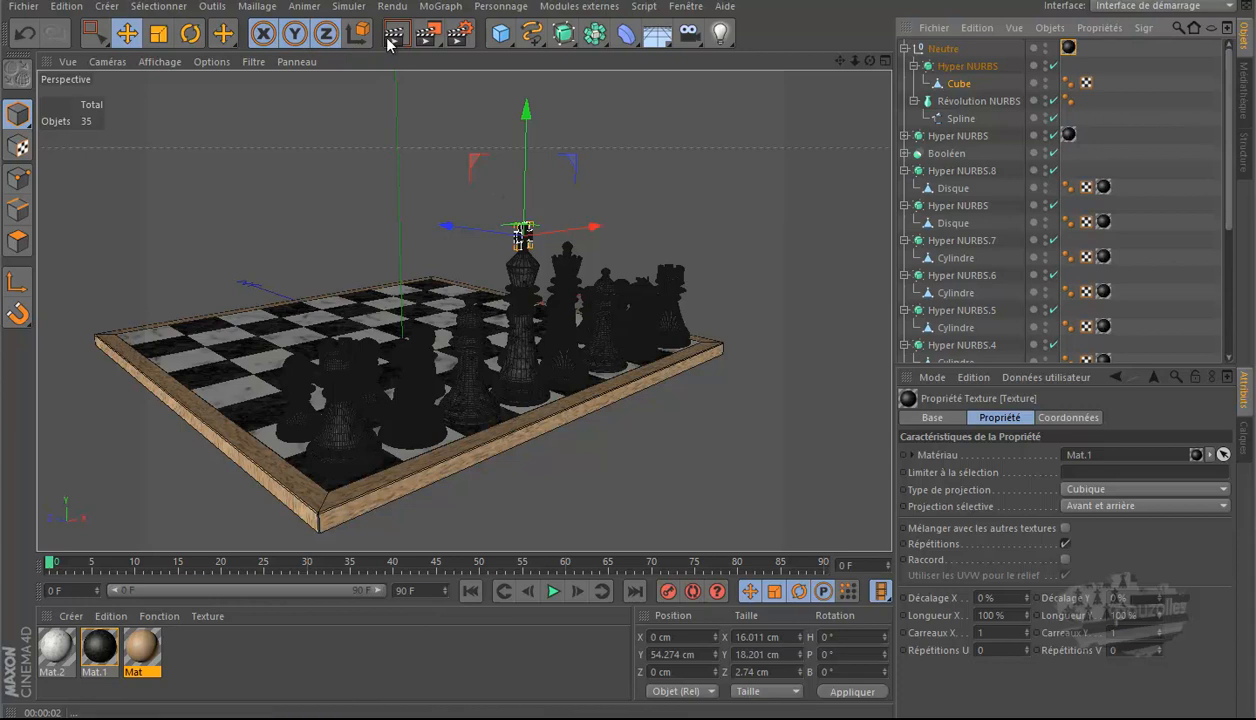
key(ctrl+r)
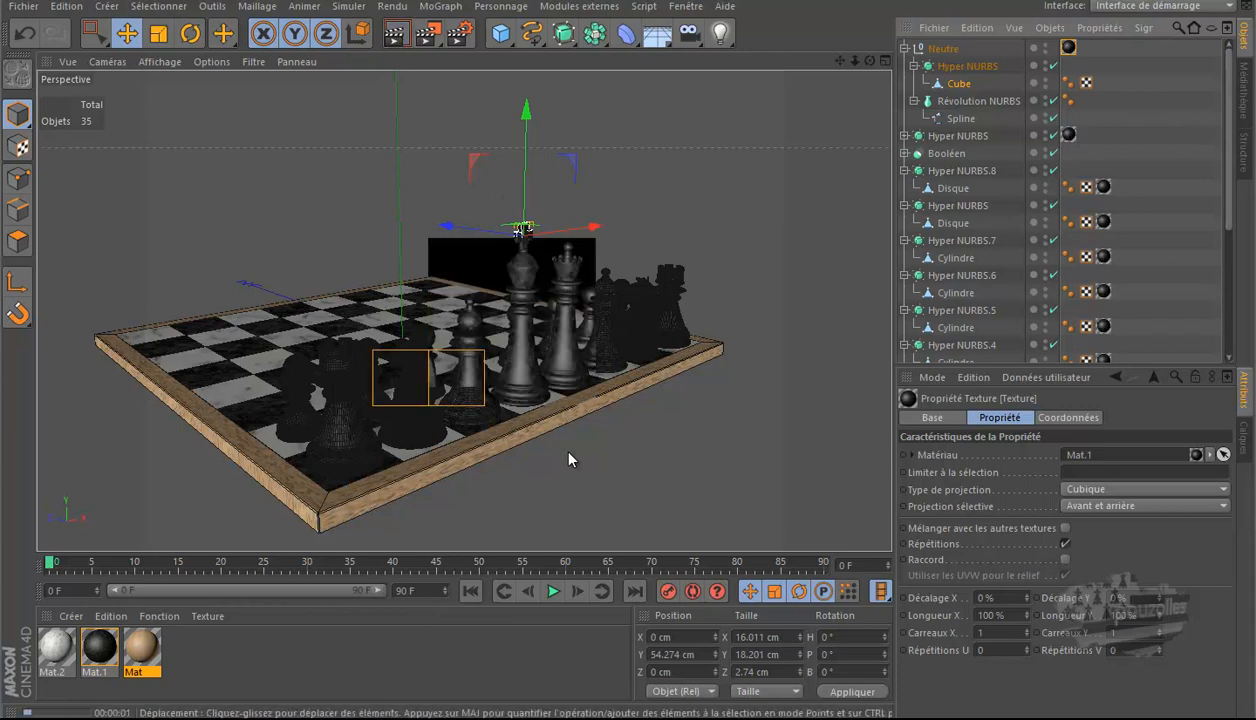